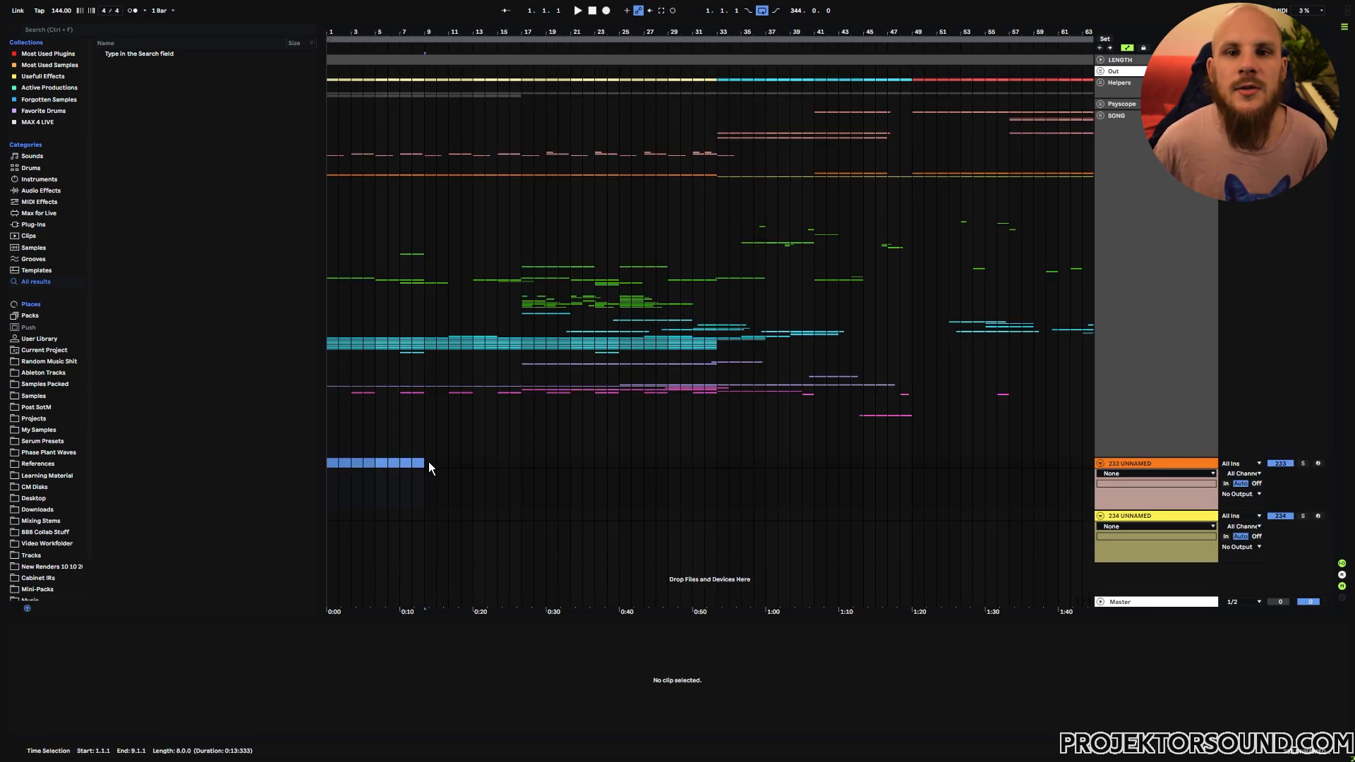
- Create an empty eight-bar MIDI clip from bar 1 to bar 9 on the orange unnamed track and duplicate it once
{"action": "left_click", "coordinate": [1108, 466]}
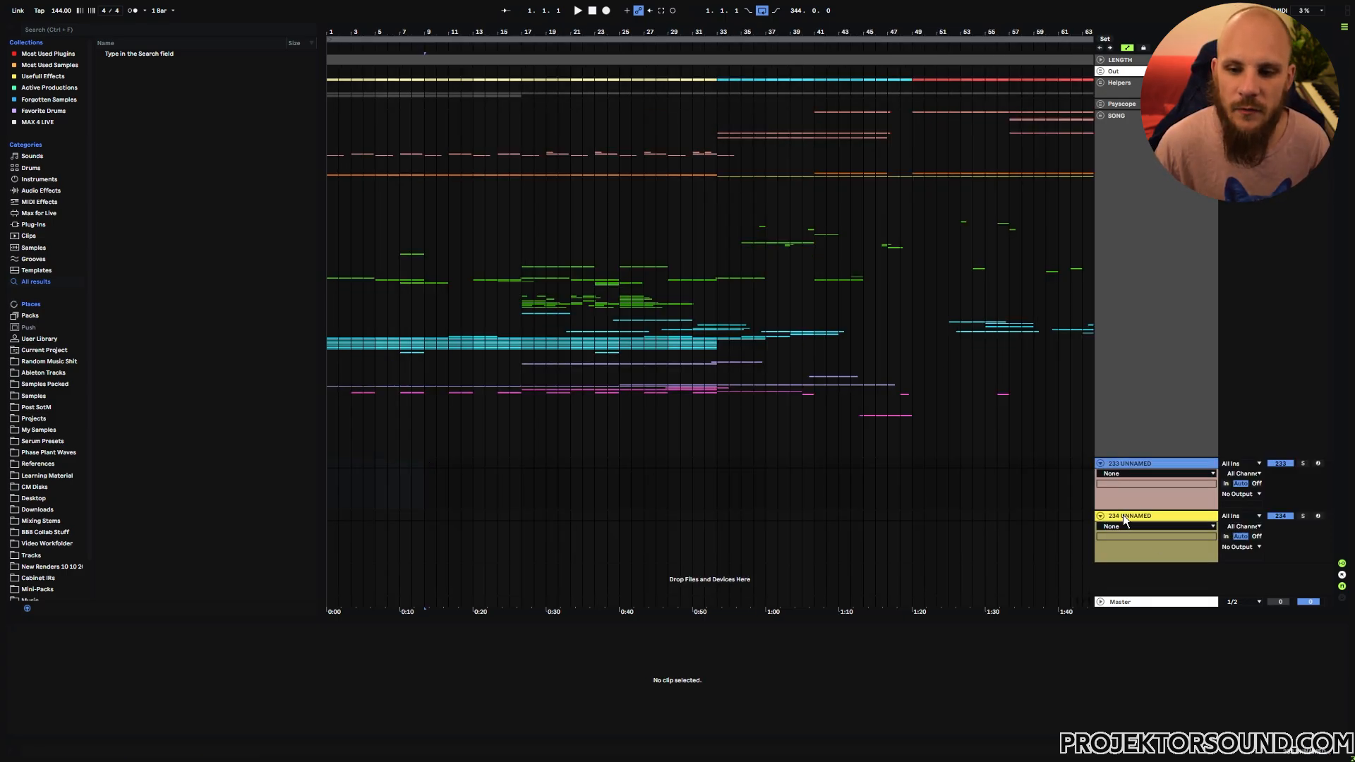
{"action": "left_click", "coordinate": [1124, 515]}
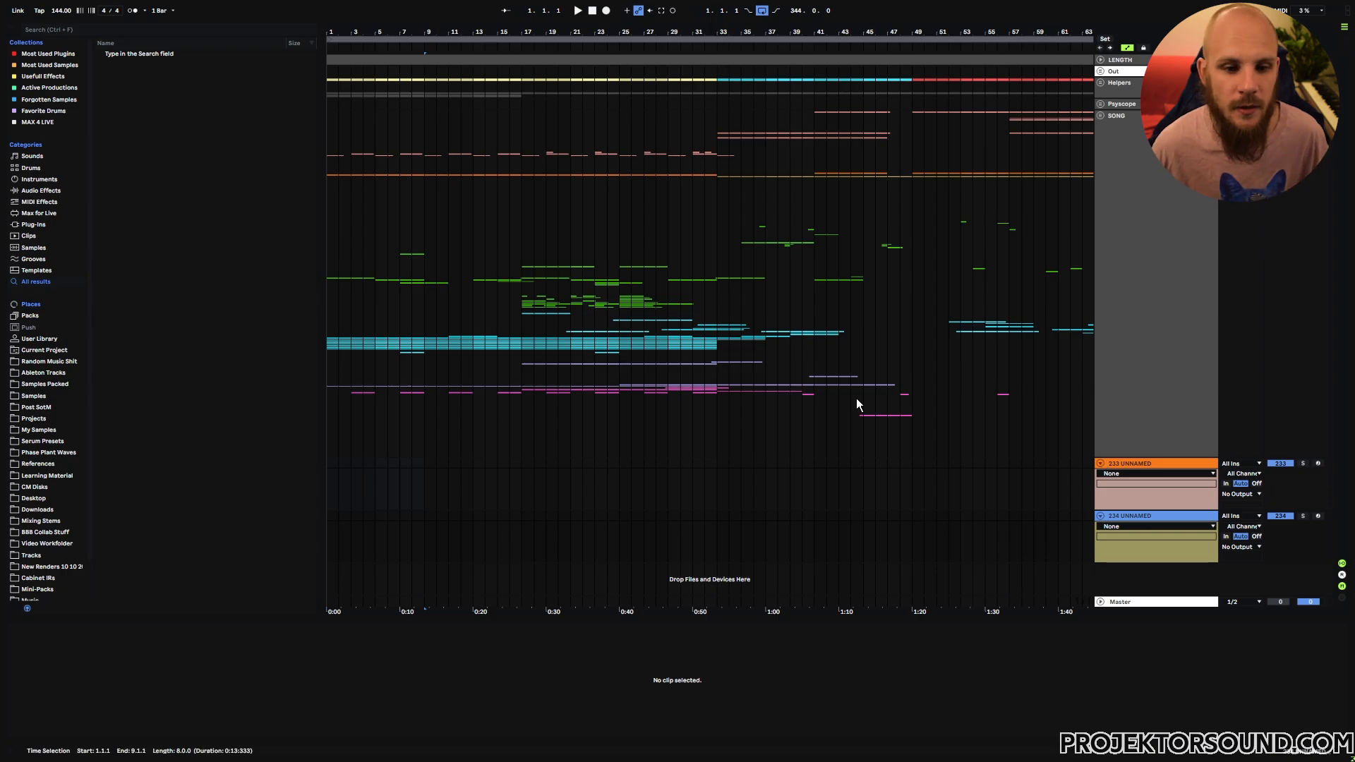
{"action": "left_click", "coordinate": [447, 486]}
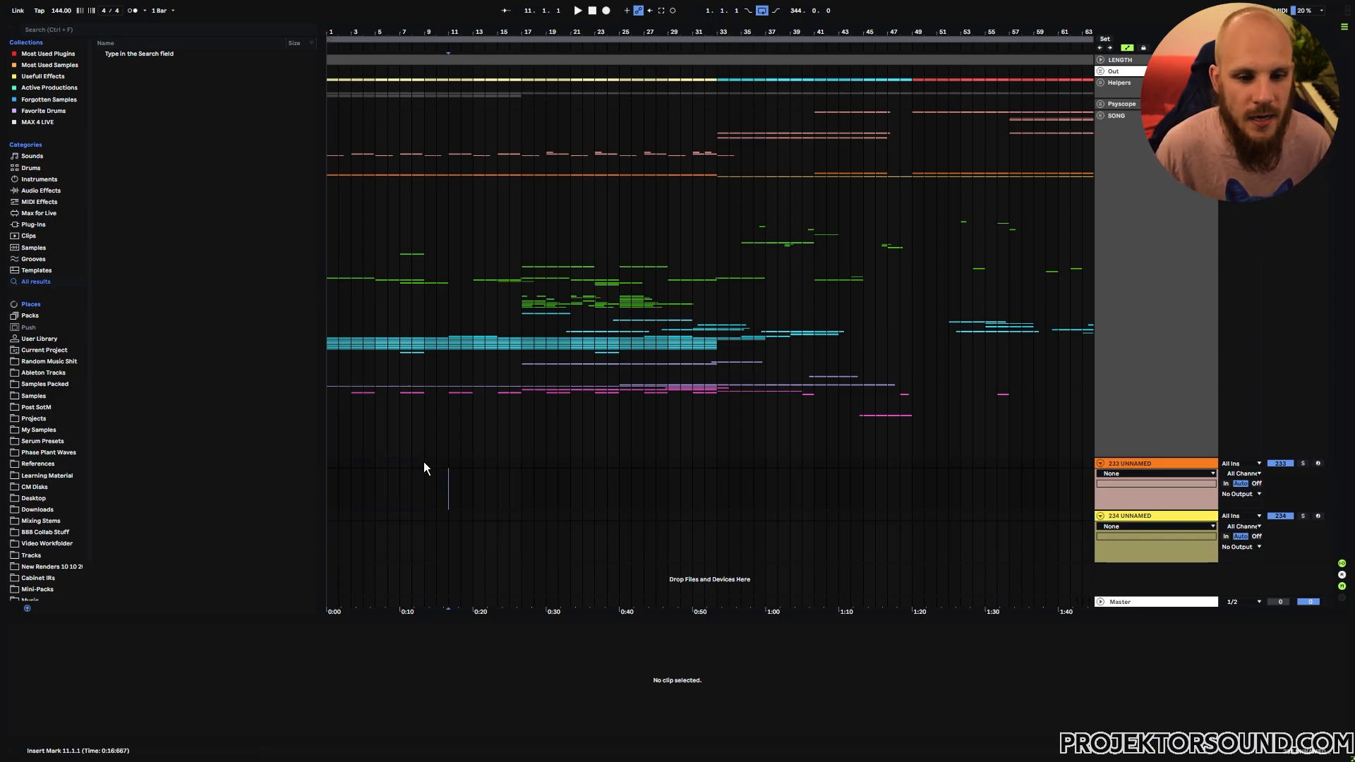
{"action": "left_click_drag", "start_coordinate": [424, 463], "coordinate": [330, 472]}
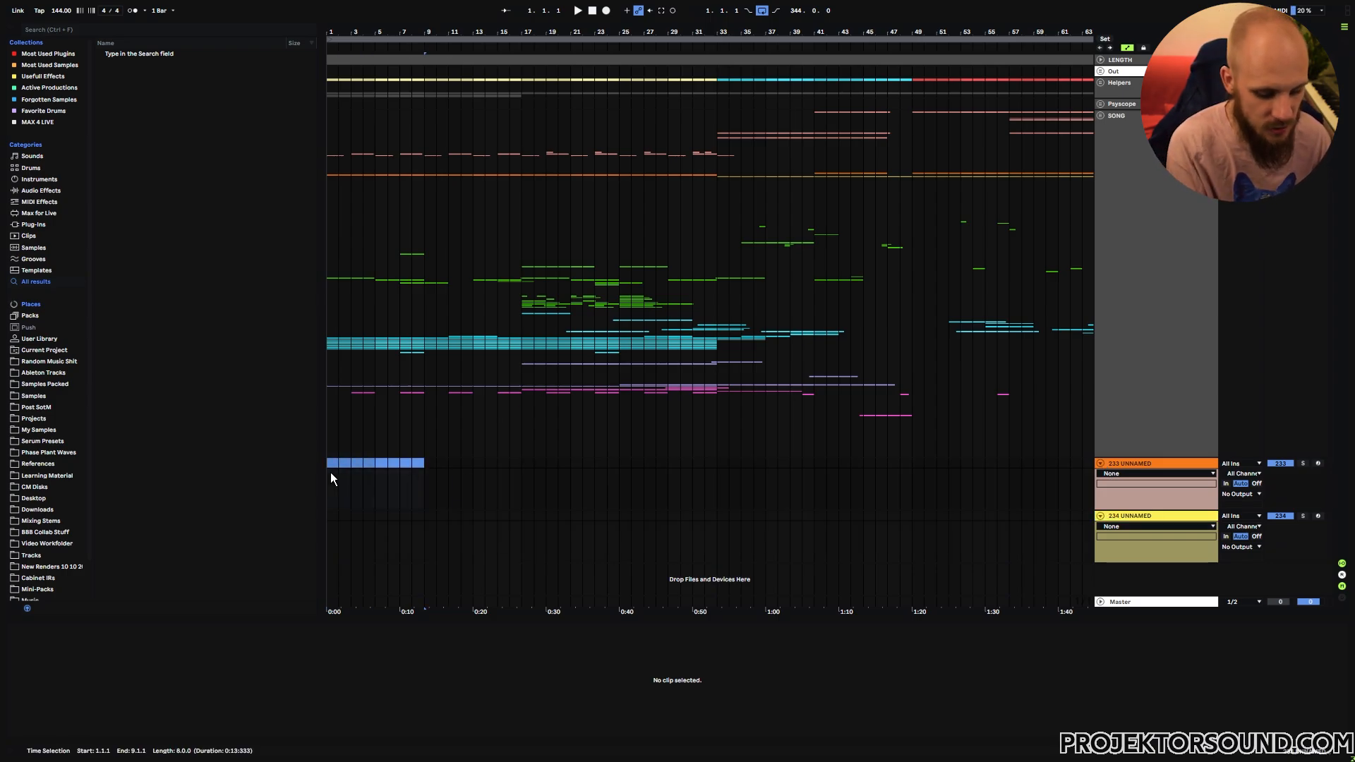
{"action": "key", "text": "ctrl+shift+m"}
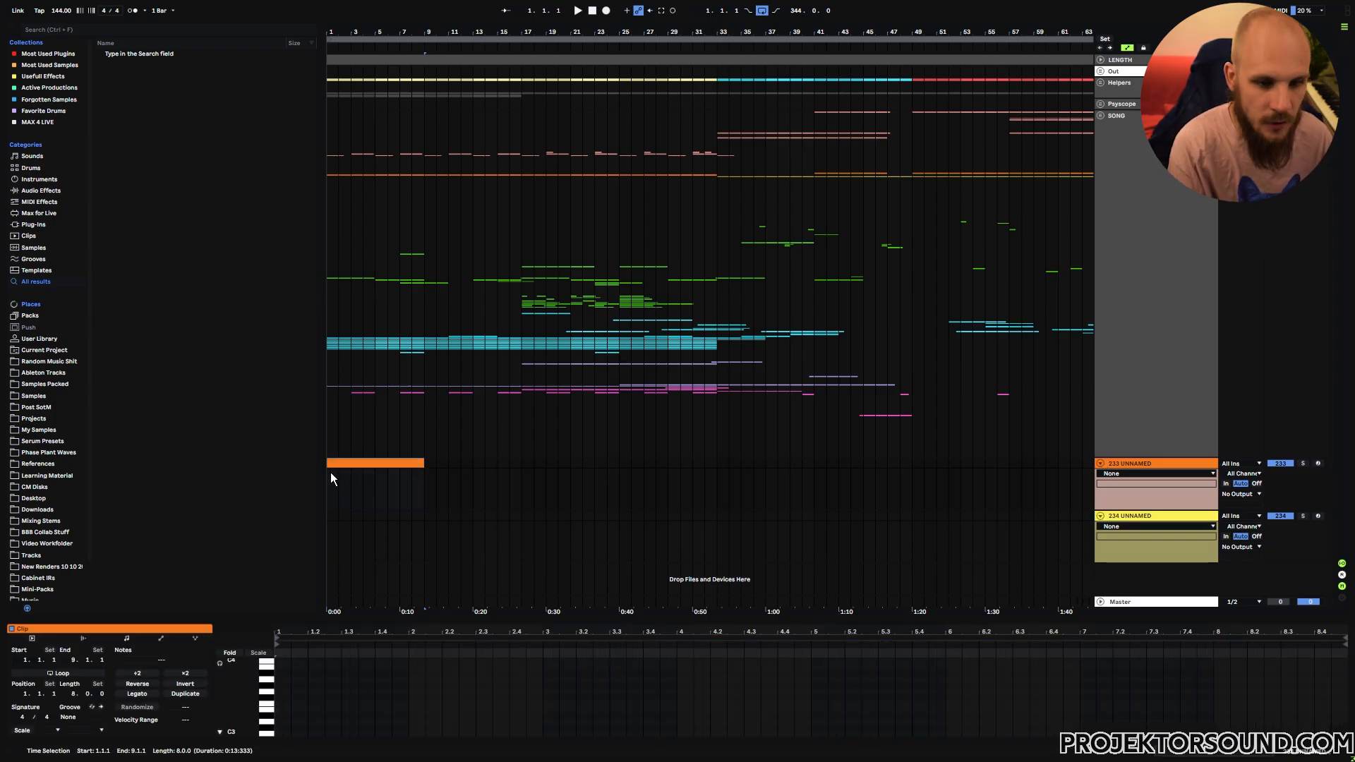
{"action": "key", "text": "ctrl+d"}
- Colour the first eight-bar clip white and its duplicate dark grey
{"action": "right_click", "coordinate": [403, 464]}
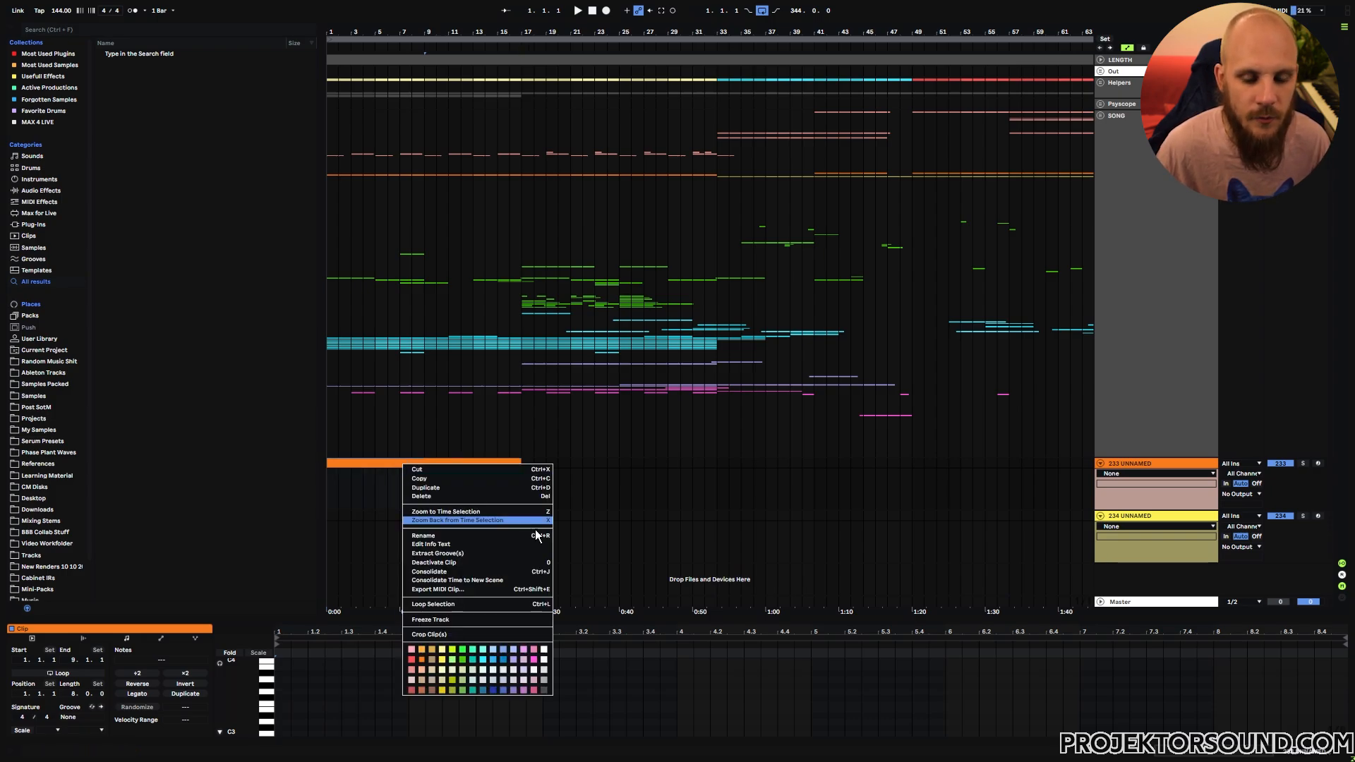
{"action": "left_click", "coordinate": [544, 649]}
{"action": "right_click", "coordinate": [471, 477]}
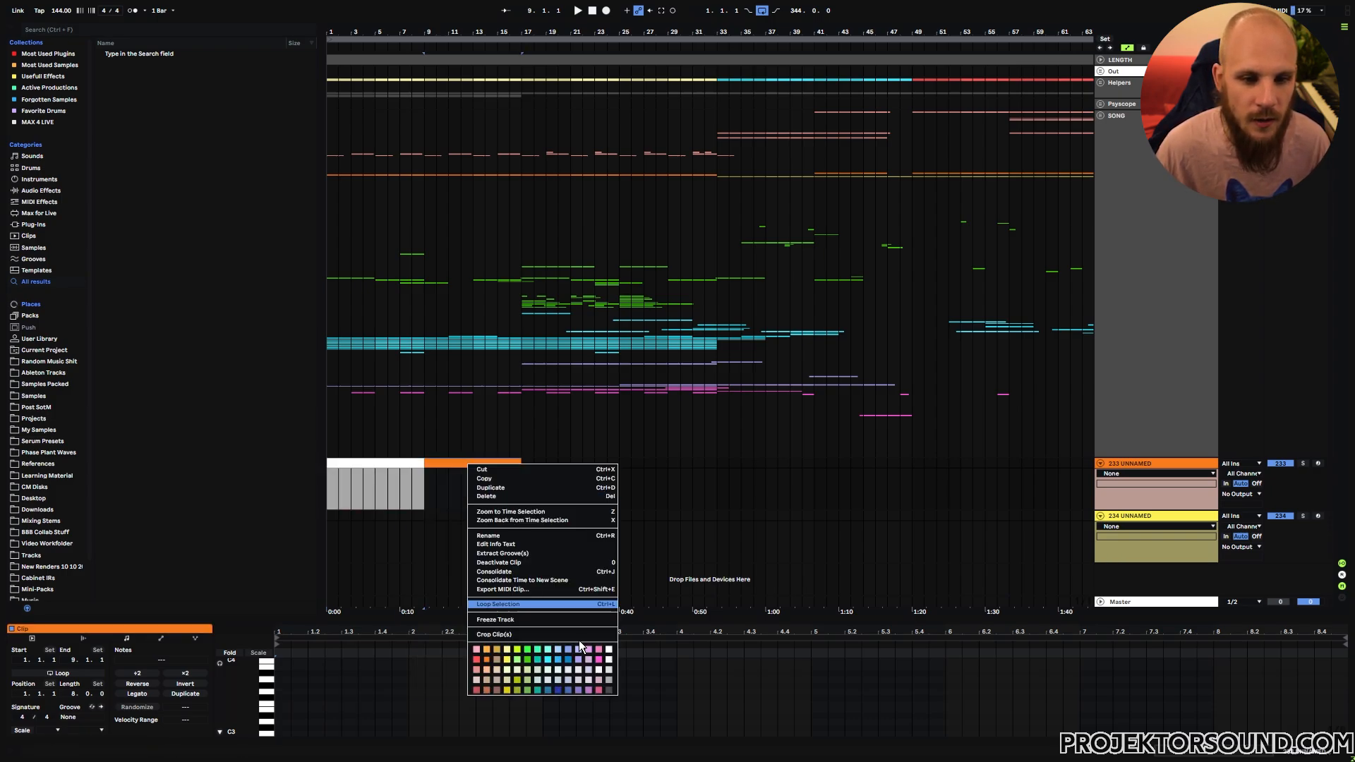
{"action": "left_click", "coordinate": [609, 687]}
{"action": "left_click", "coordinate": [569, 483]}
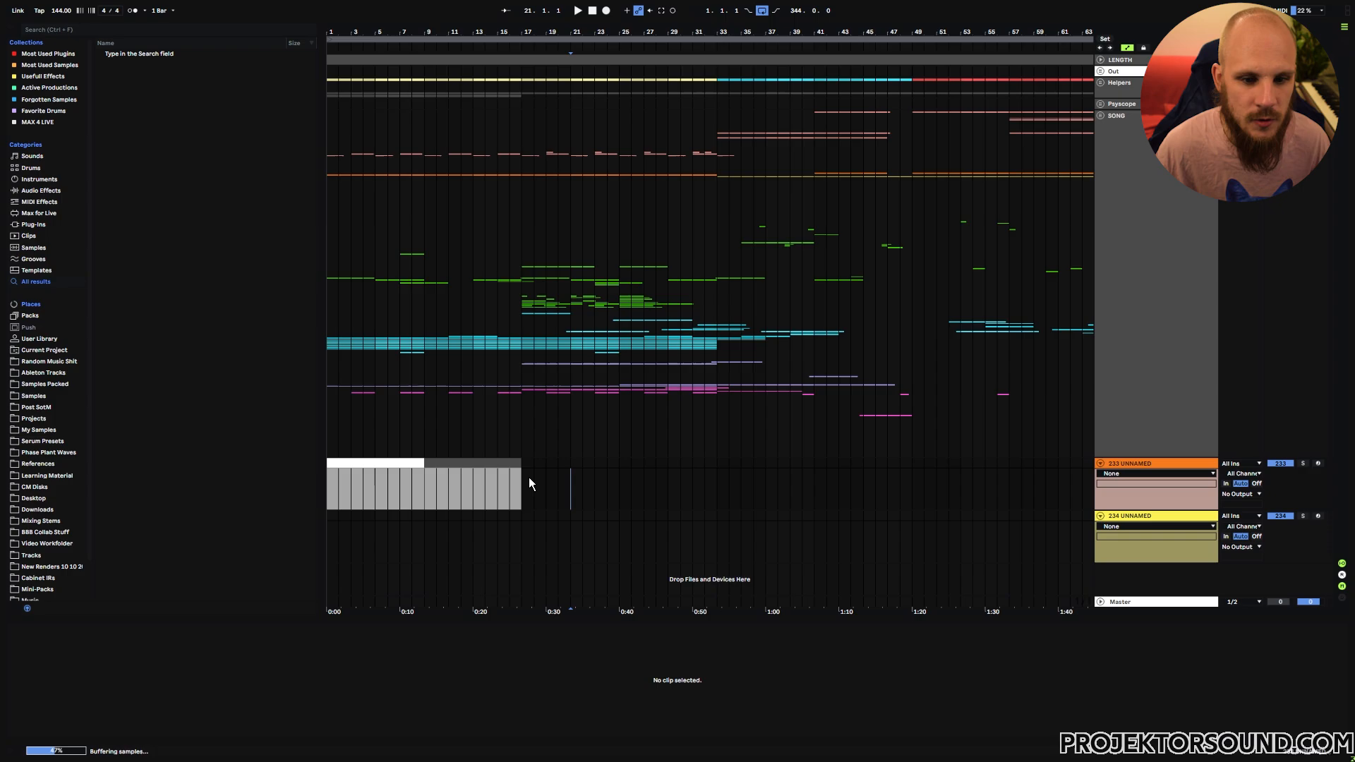
- Duplicate the white and dark grey clip pair repeatedly until the alternating blocks span the length of the song
{"action": "left_click", "coordinate": [468, 461]}
{"action": "left_click", "coordinate": [388, 462], "text": "shift"}
{"action": "key", "text": "ctrl+d"}
{"action": "key", "text": "ctrl+d"}
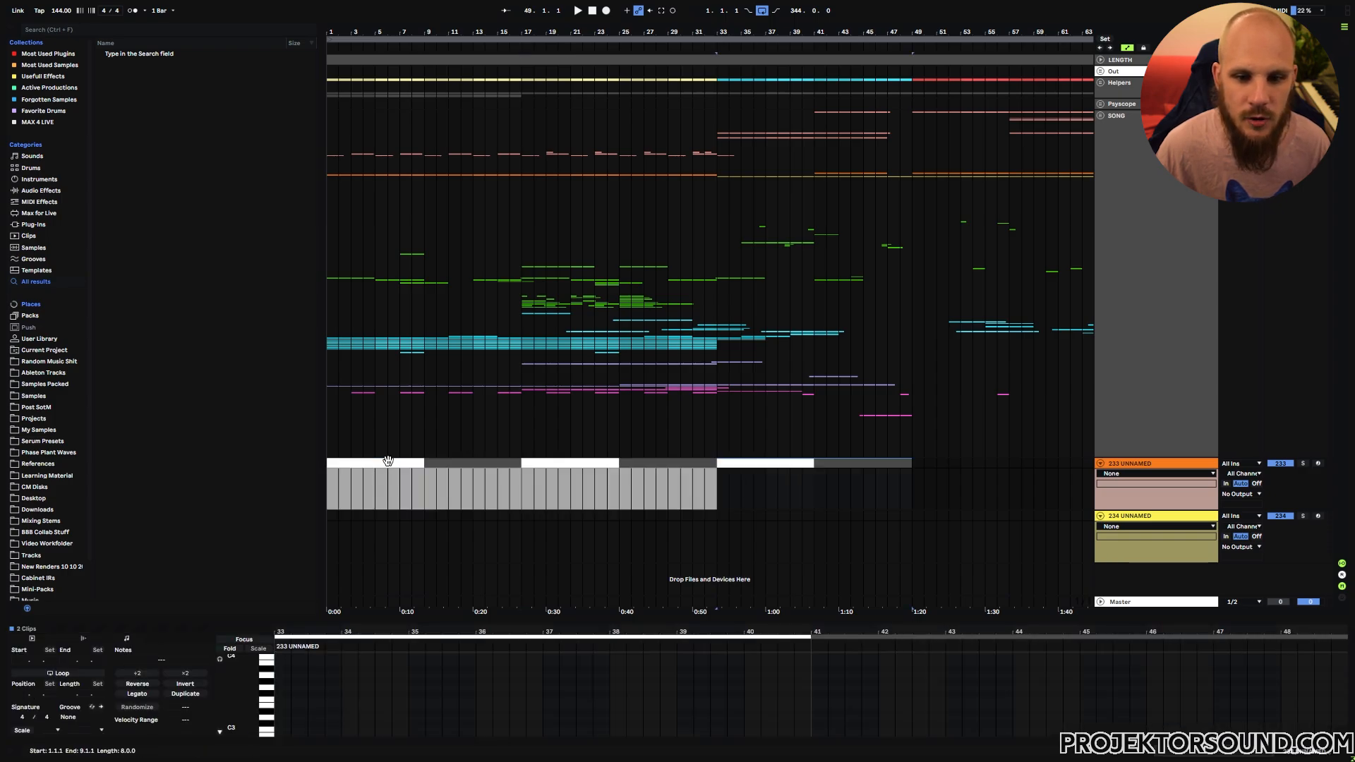
{"action": "key", "text": "ctrl+d"}
{"action": "key", "text": "ctrl+d"}
{"action": "key", "text": "ctrl+d"}
{"action": "key", "text": "ctrl+d"}
{"action": "key", "text": "ctrl+d"}
{"action": "key", "text": "ctrl+d"}
{"action": "key", "text": "ctrl+d"}
{"action": "key", "text": "ctrl+d"}
{"action": "key", "text": "ctrl+d"}
{"action": "key", "text": "ctrl+d"}
{"action": "key", "text": "ctrl+d"}
{"action": "key", "text": "ctrl+d"}
{"action": "key", "text": "ctrl+d"}
{"action": "key", "text": "ctrl+d"}
{"action": "key", "text": "ctrl+d"}
{"action": "key", "text": "ctrl+d"}
{"action": "key", "text": "ctrl+d"}
{"action": "key", "text": "ctrl+d"}
{"action": "key", "text": "ctrl+d"}
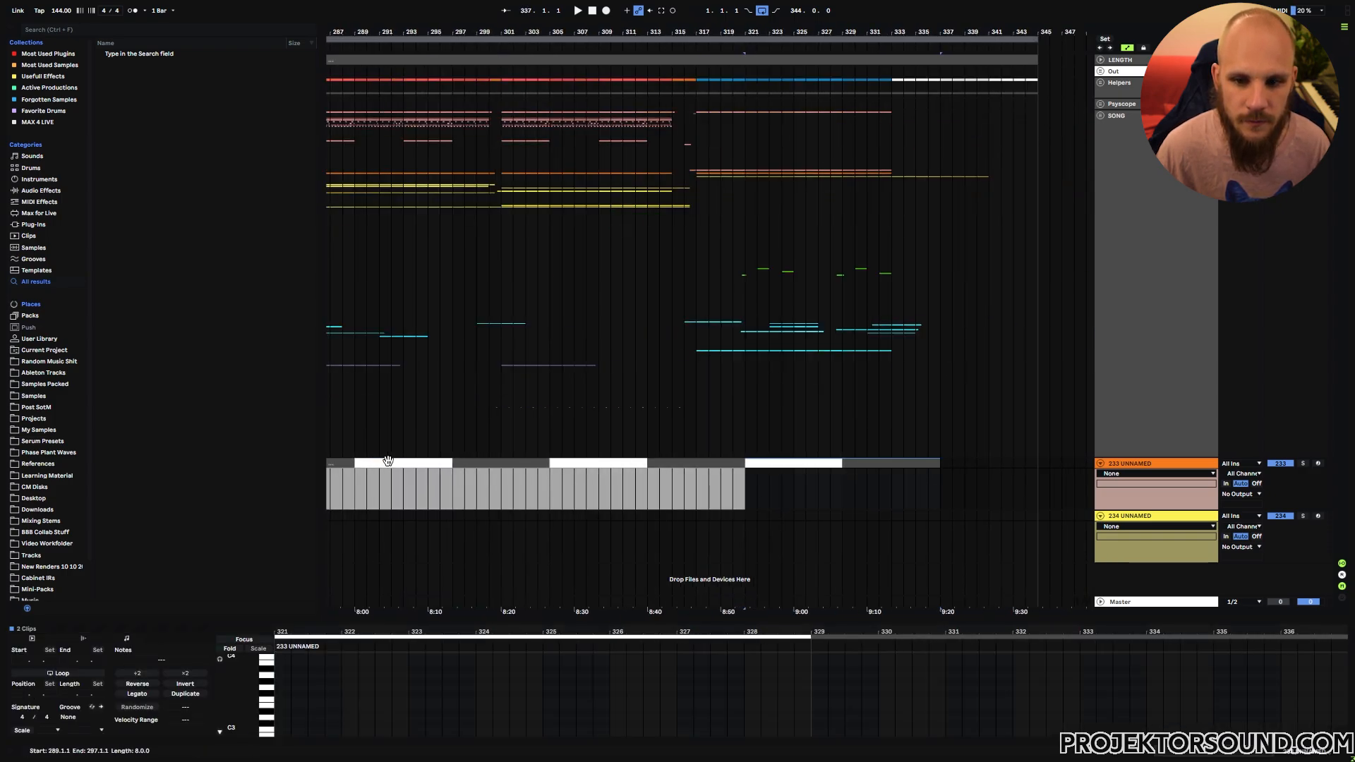
{"action": "left_click", "coordinate": [491, 334]}
{"action": "key", "text": "w"}
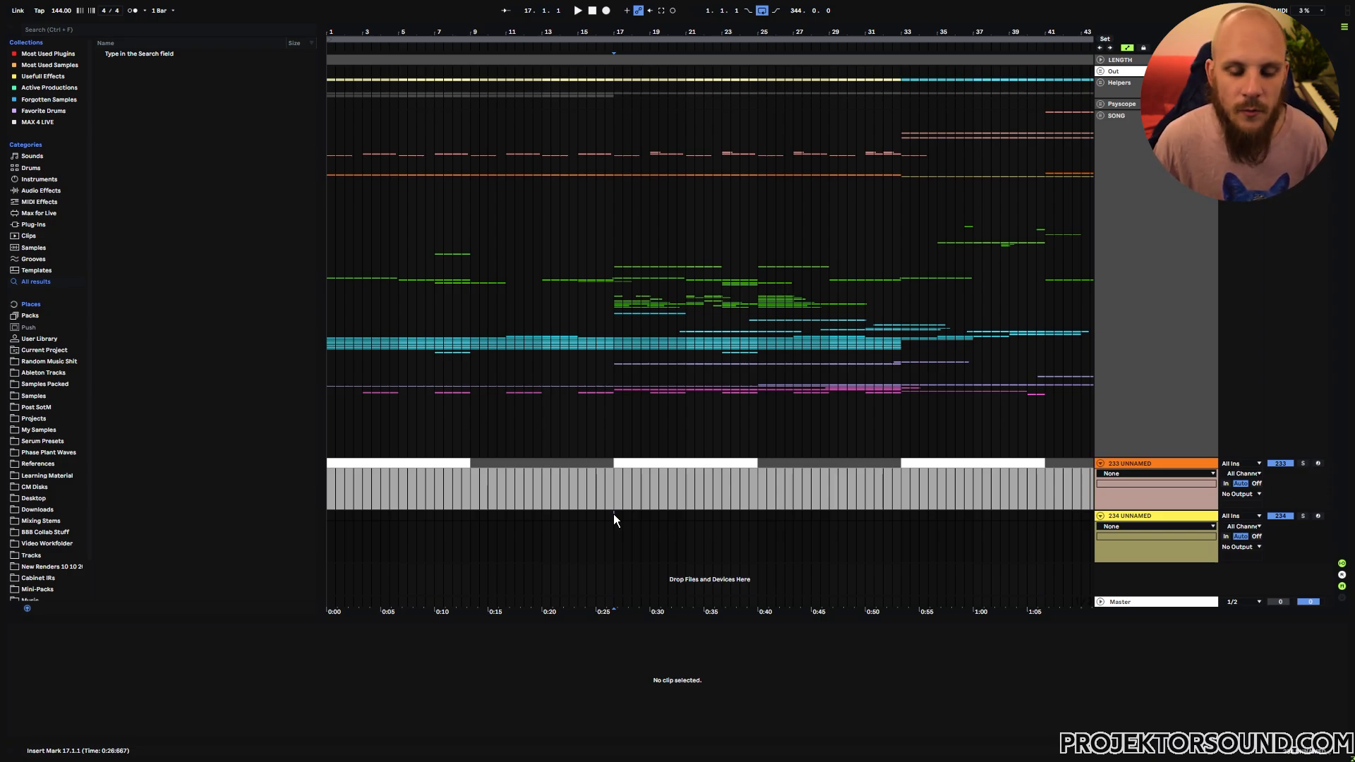
- Create a 16-bar MIDI clip from bar 1 to bar 17 on the yellow unnamed track and colour it light yellow
{"action": "left_click_drag", "start_coordinate": [612, 515], "coordinate": [330, 517]}
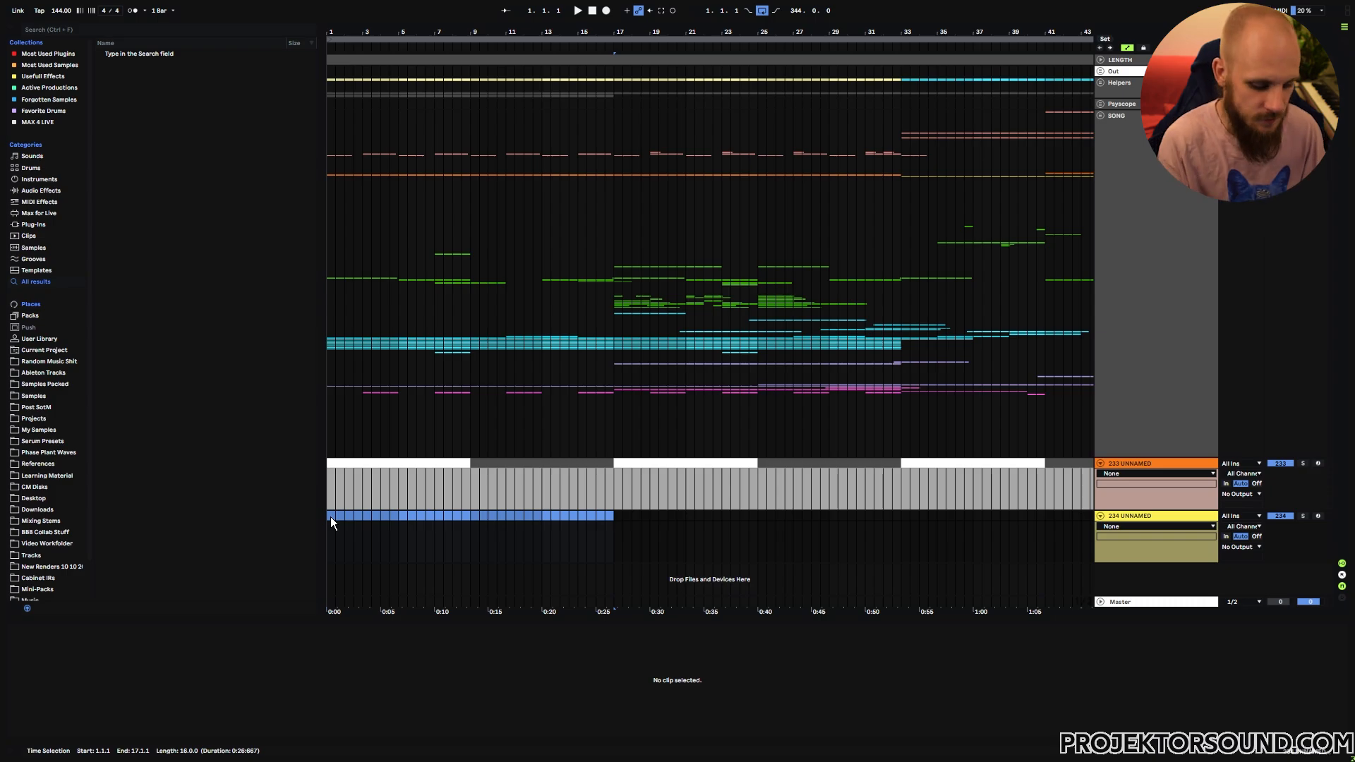
{"action": "key", "text": "ctrl+shift+m"}
{"action": "right_click", "coordinate": [455, 523]}
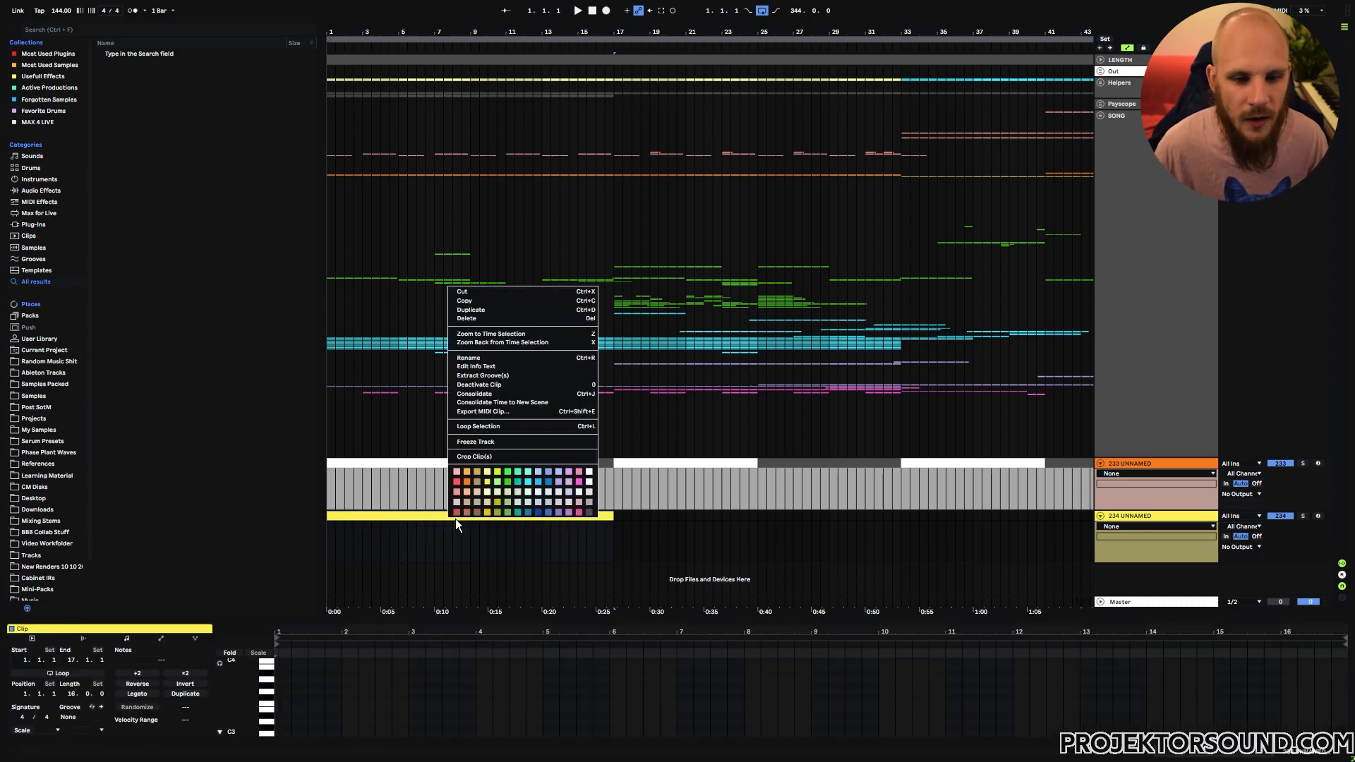
{"action": "left_click", "coordinate": [487, 471]}
- Duplicate the light yellow clip to bars 17–33 and colour the copy cyan
{"action": "key", "text": "ctrl+d"}
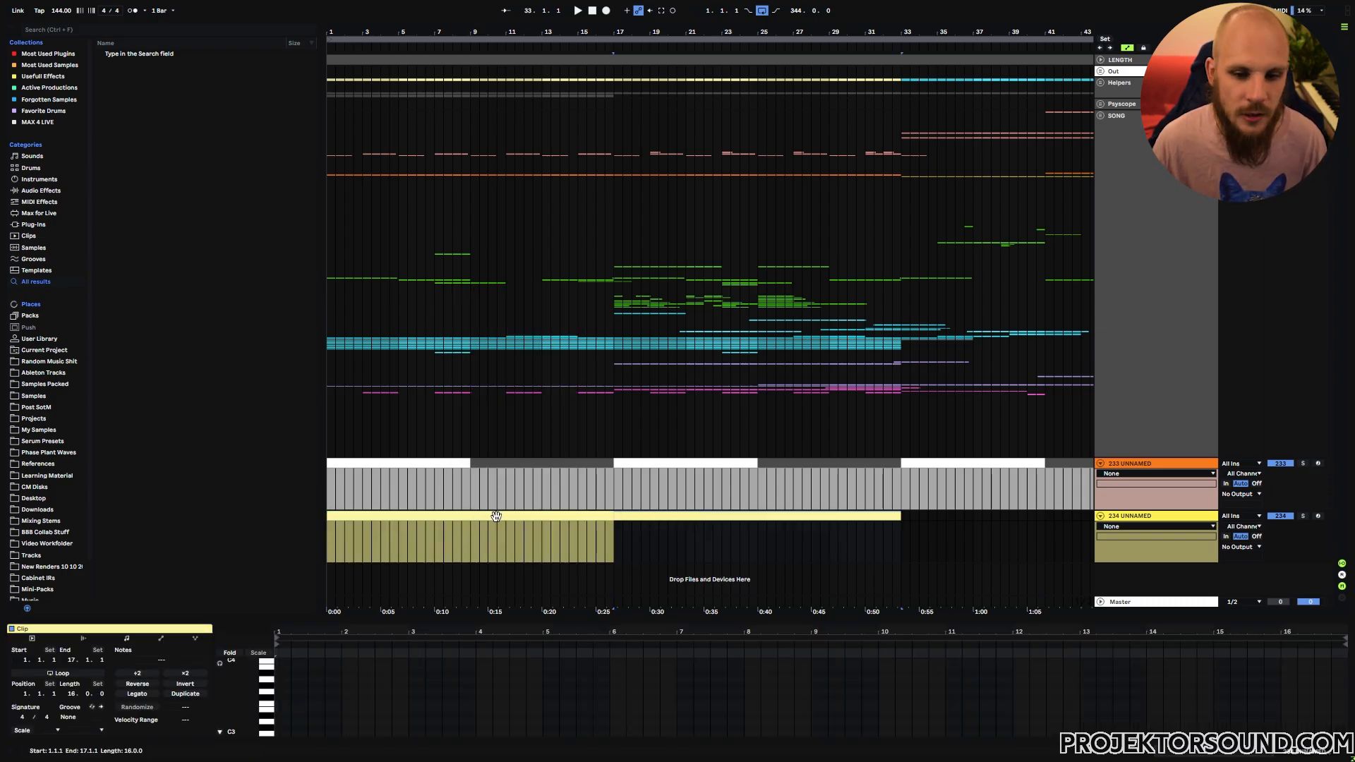
{"action": "right_click", "coordinate": [696, 514]}
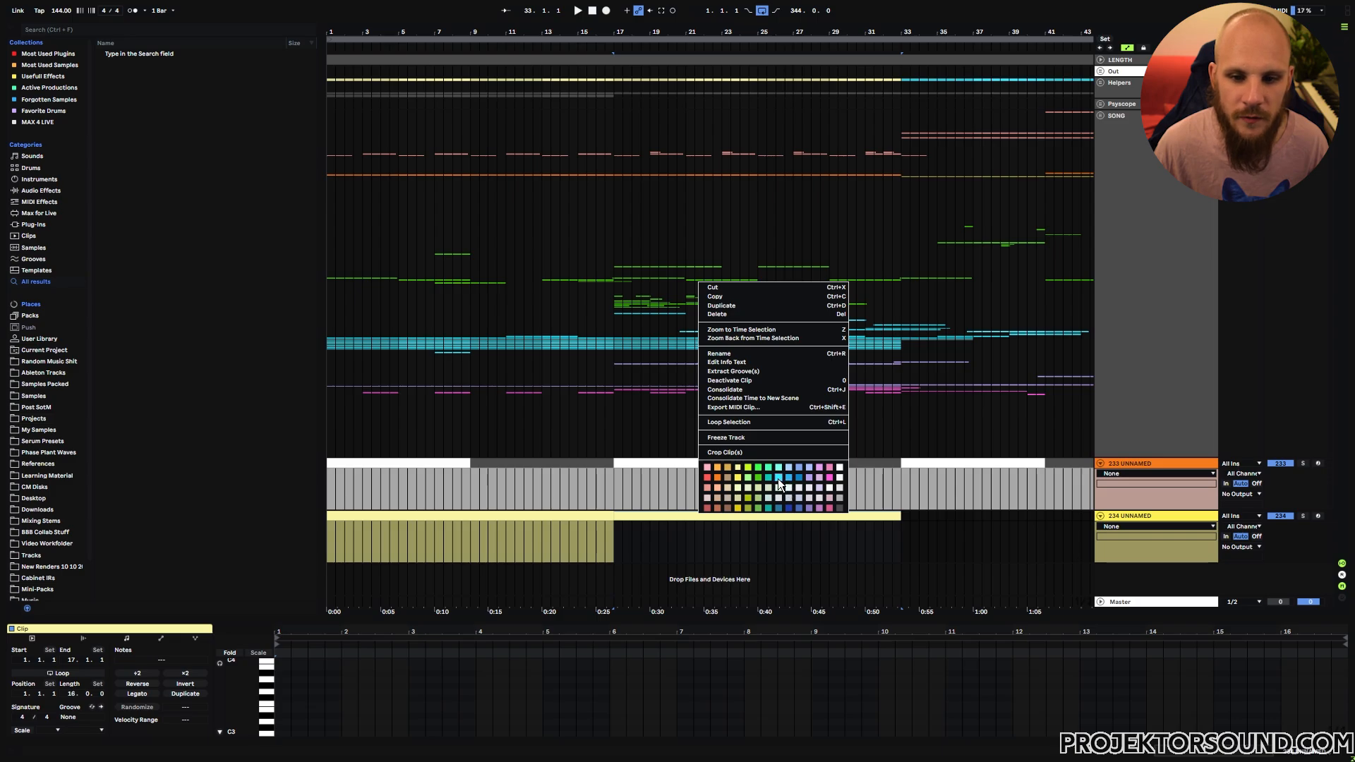
{"action": "left_click", "coordinate": [781, 487]}
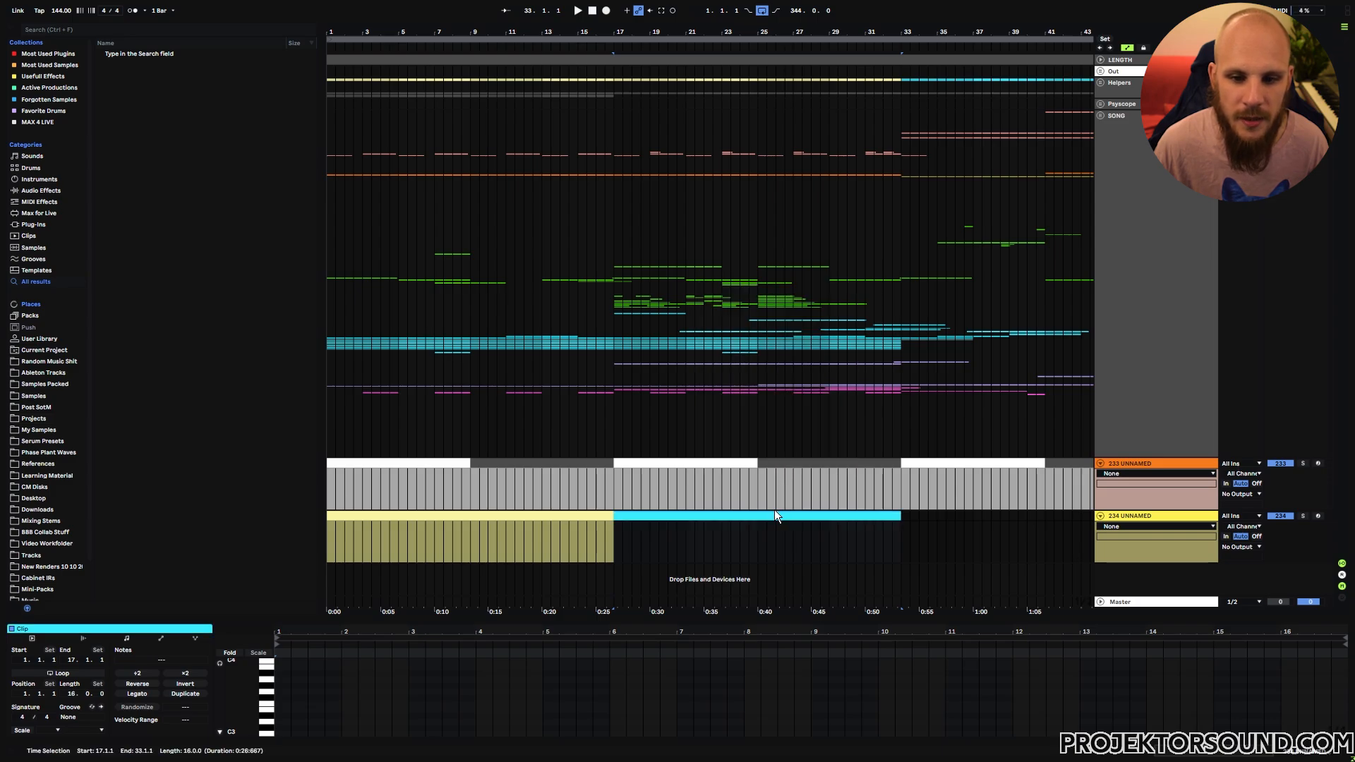
- Create a 15-bar MIDI clip from bar 33 to bar 48 on the yellow track and colour it red
{"action": "left_click", "coordinate": [904, 517]}
{"action": "scroll", "coordinate": [665, 254], "scroll_direction": "right", "scroll_amount": 5}
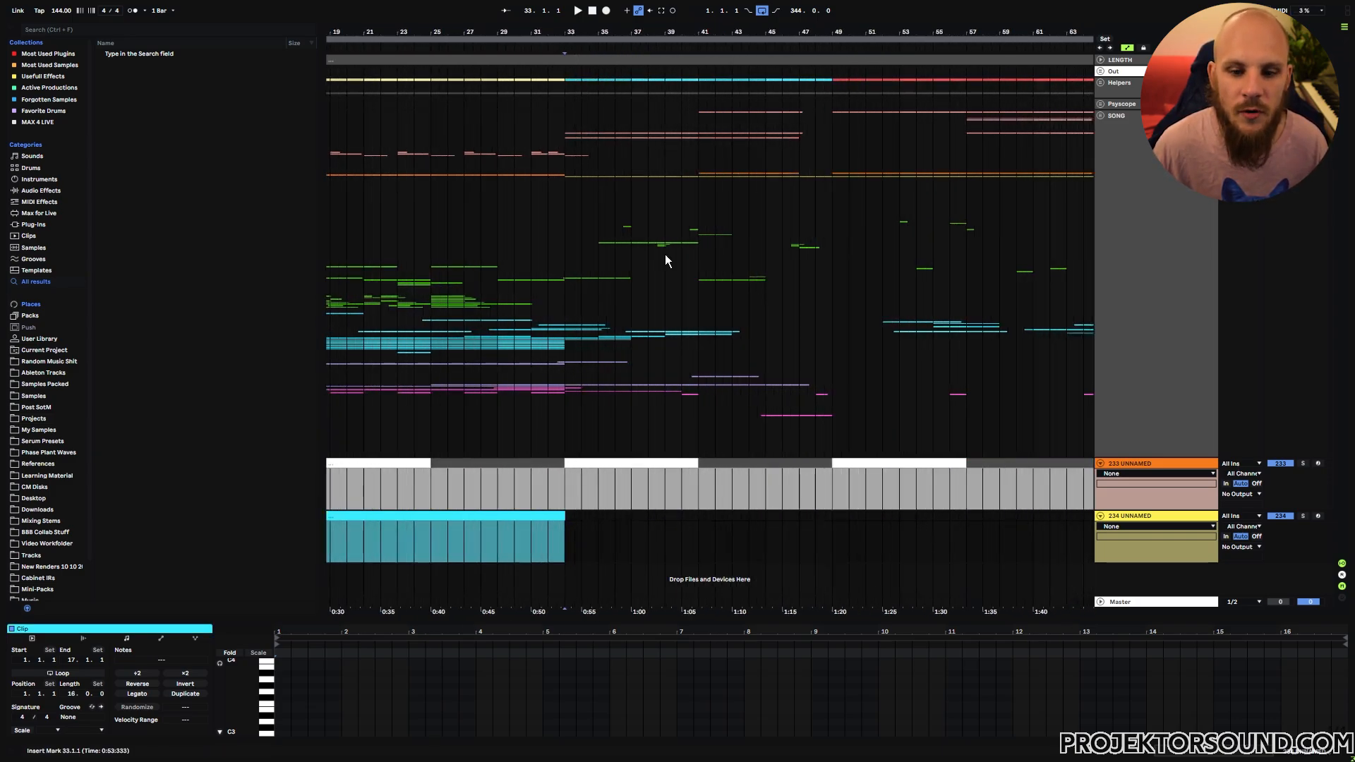
{"action": "left_click", "coordinate": [814, 519], "text": "shift"}
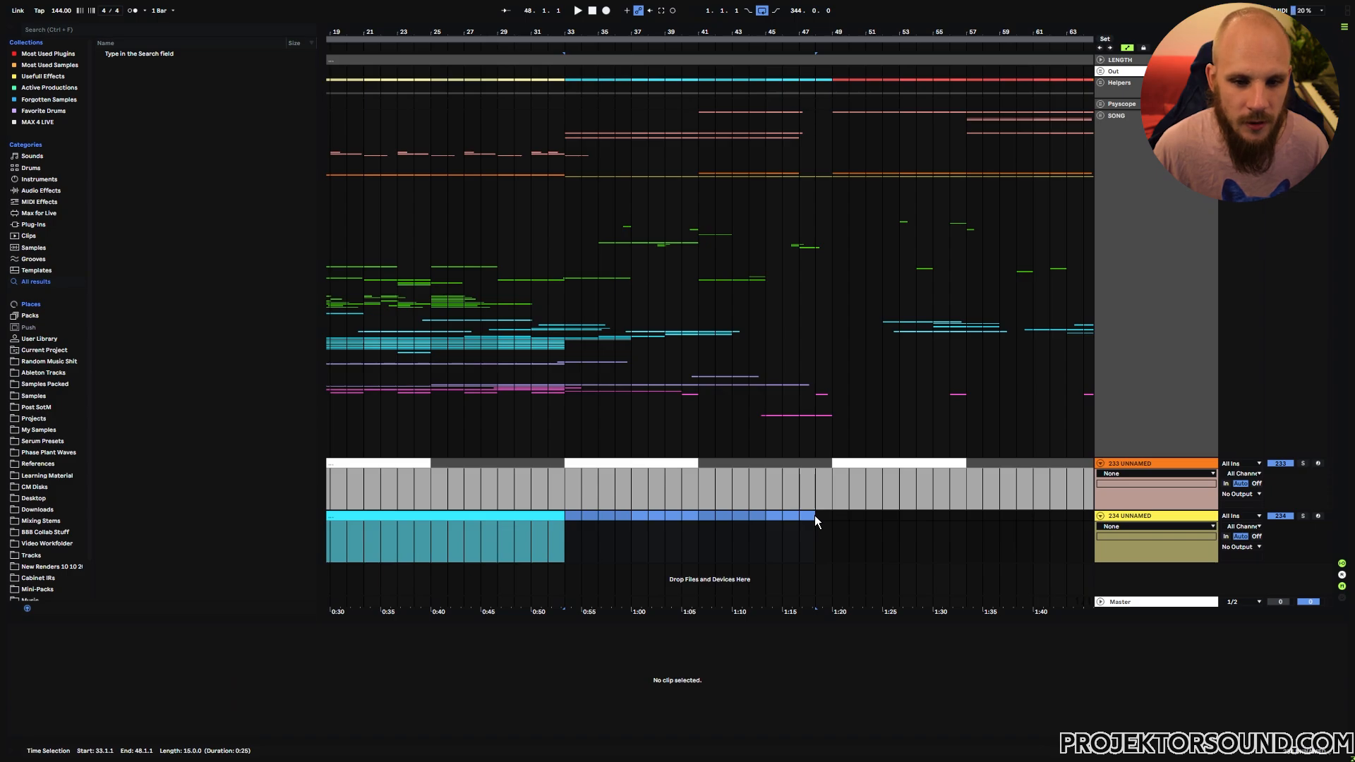
{"action": "key", "text": "ctrl+shift+m"}
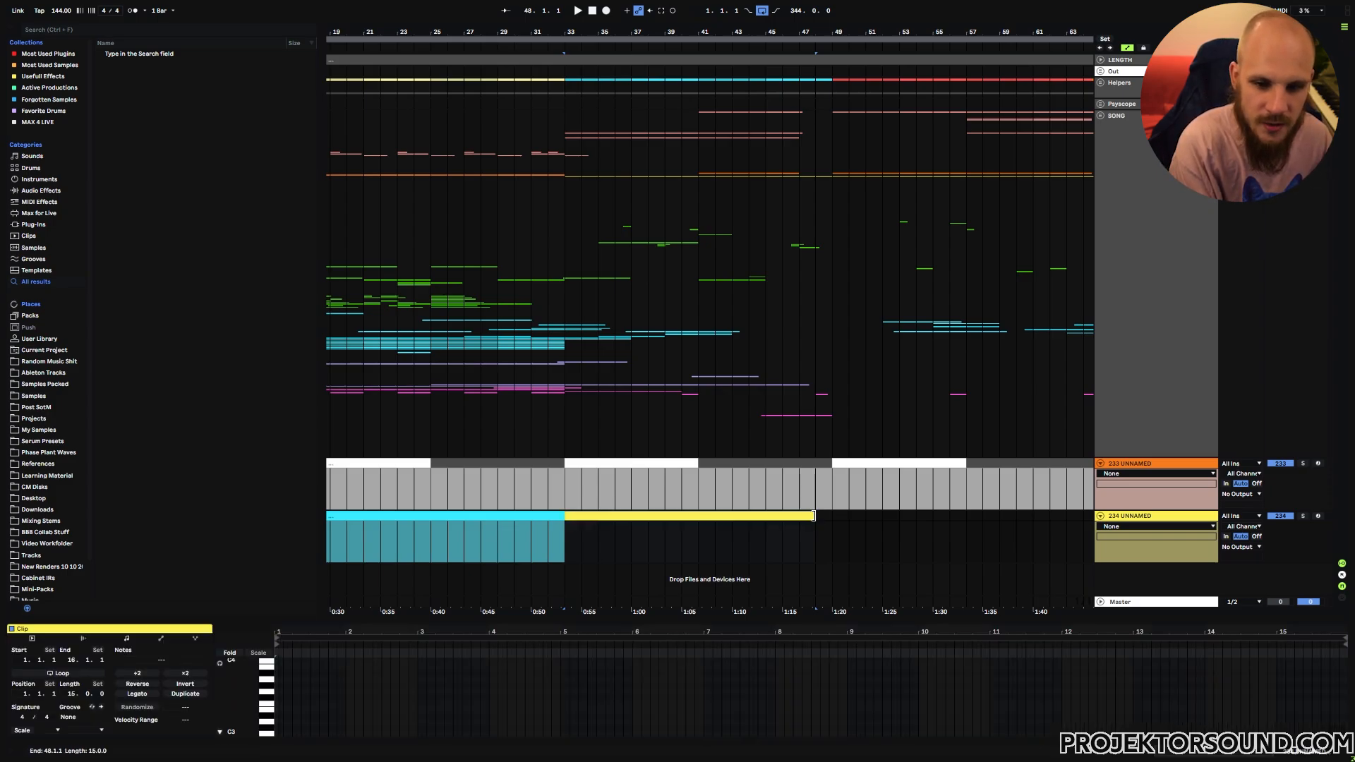
{"action": "right_click", "coordinate": [787, 516]}
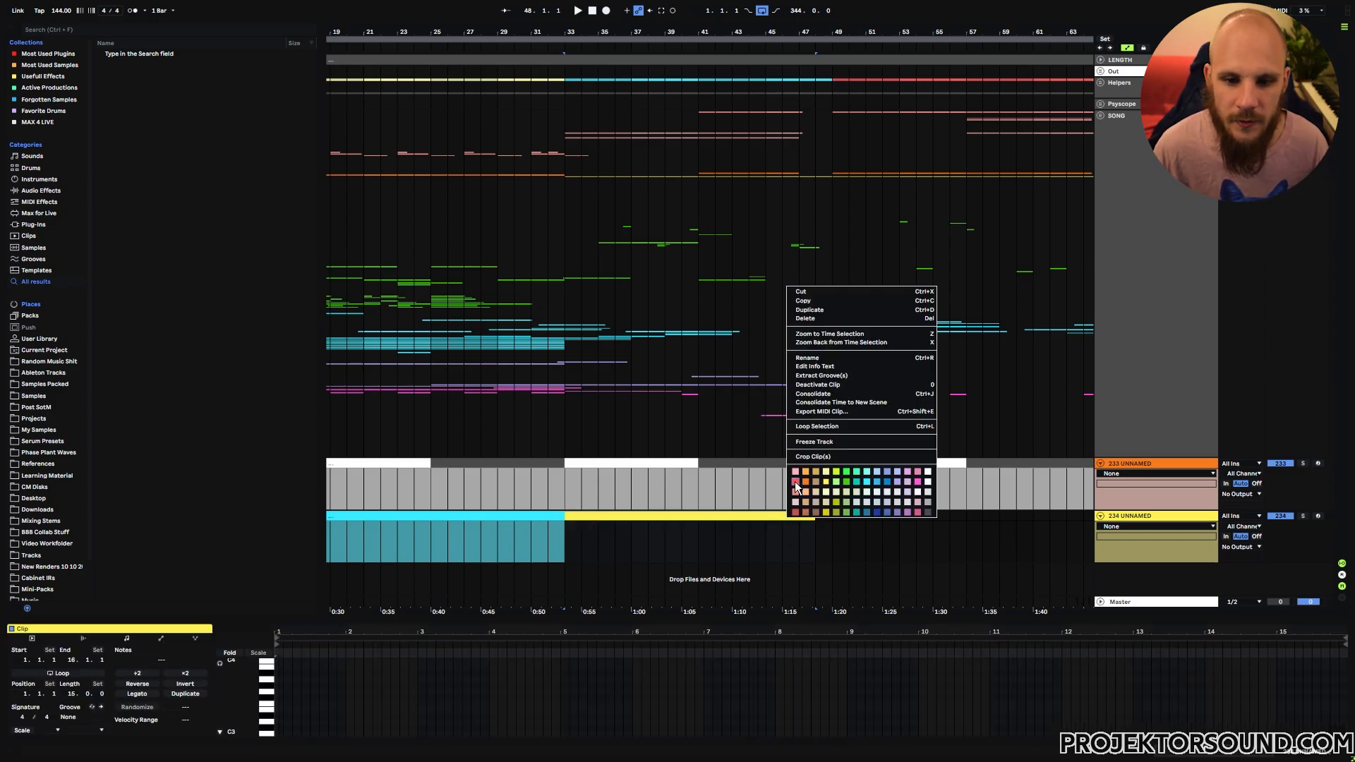
{"action": "left_click", "coordinate": [794, 481]}
- Create a one-bar MIDI clip at bar 48, directly after the red clip, and colour it orange
{"action": "left_click", "coordinate": [825, 516]}
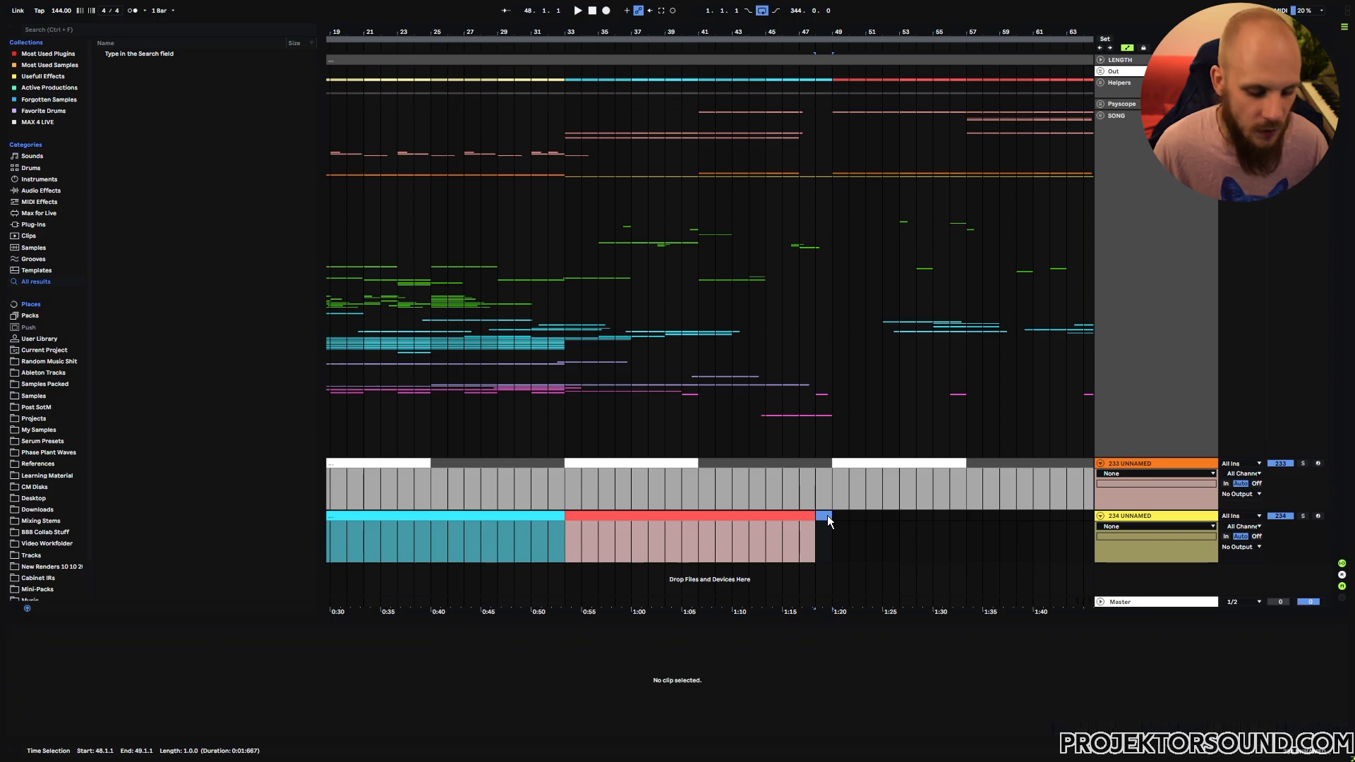
{"action": "key", "text": "ctrl+shift+m"}
{"action": "right_click", "coordinate": [827, 515]}
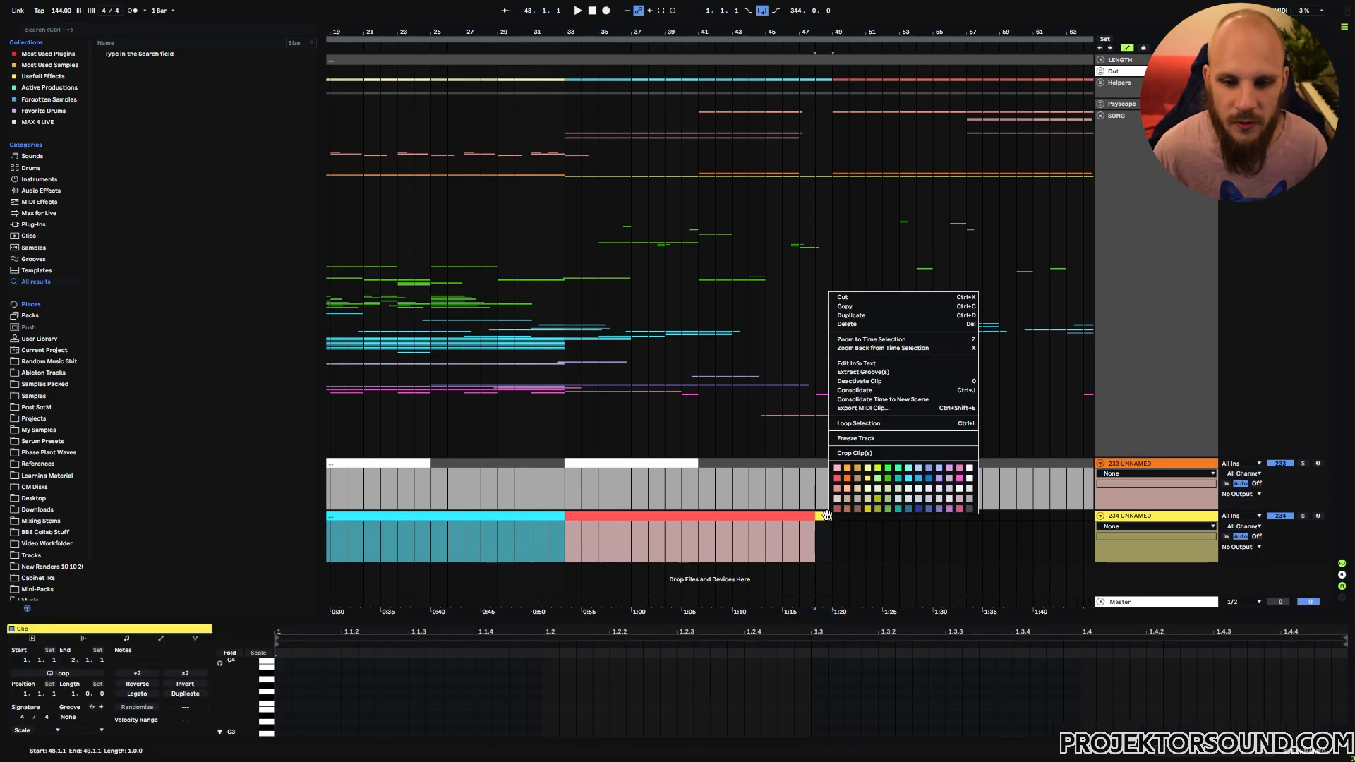
{"action": "left_click", "coordinate": [849, 476]}
{"action": "left_click", "coordinate": [618, 486]}
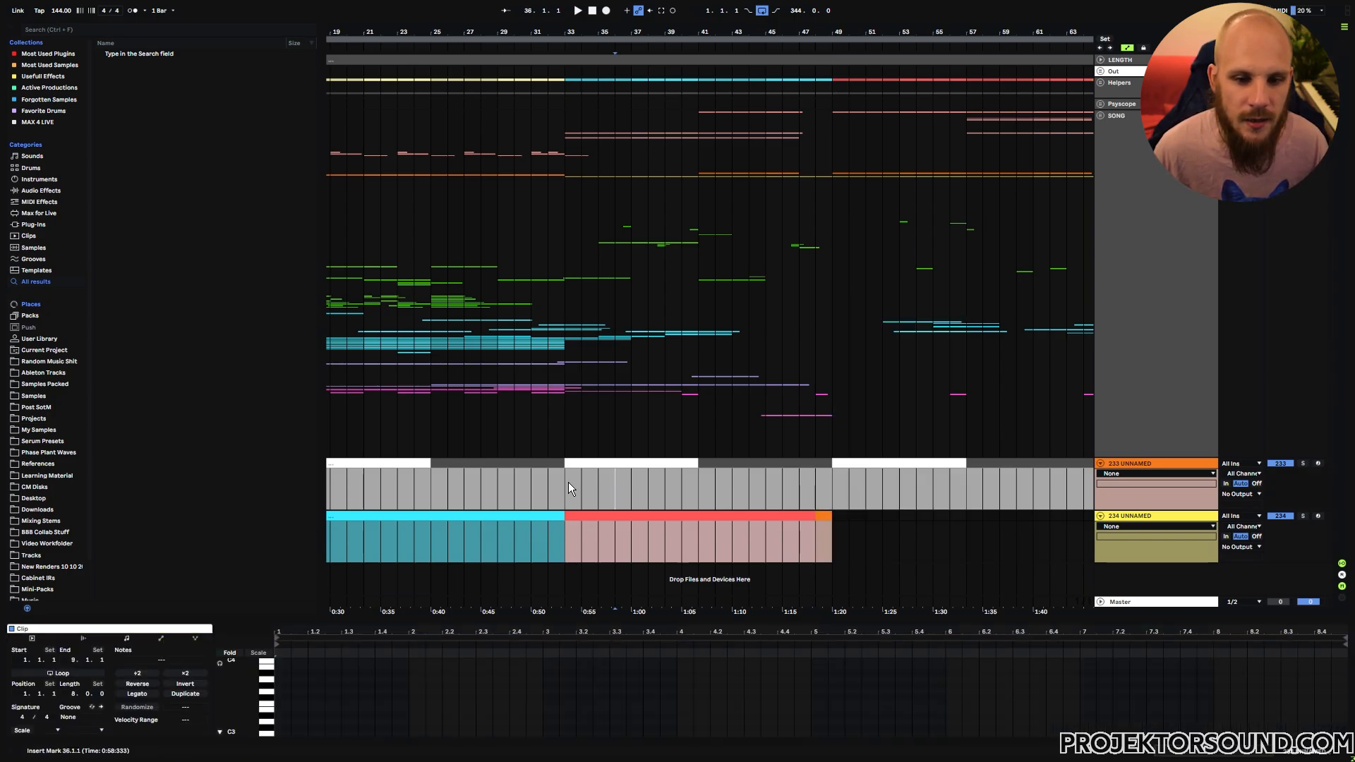
- Duplicate the red and orange clips together three times so the sections fill the track up to bar 97
{"action": "left_click_drag", "start_coordinate": [568, 482], "coordinate": [836, 532]}
{"action": "left_click", "coordinate": [830, 518]}
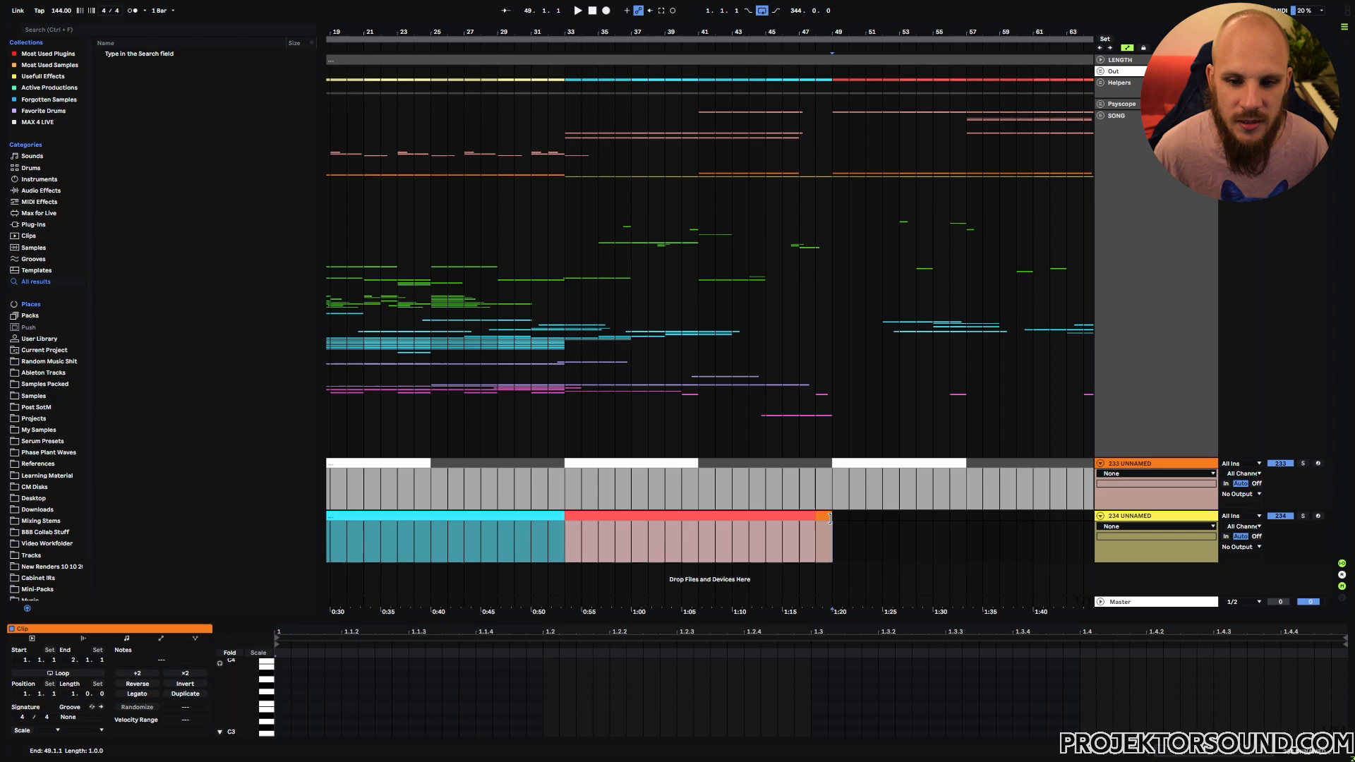
{"action": "left_click", "coordinate": [758, 518], "text": "shift"}
{"action": "key", "text": "ctrl+d"}
{"action": "key", "text": "ctrl+d"}
{"action": "key", "text": "ctrl+d"}
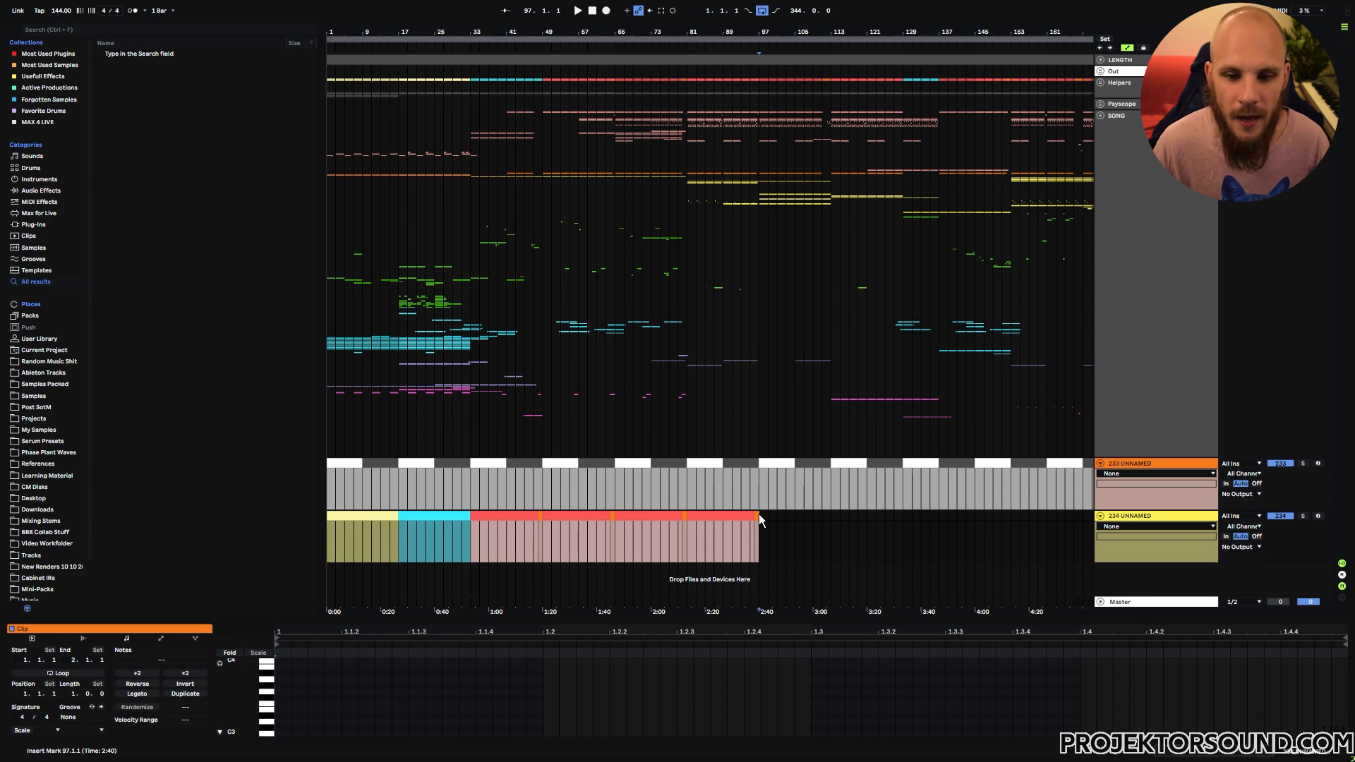
- Create a 16-bar MIDI clip from bar 97 to bar 113 on the yellow track and colour it cyan
{"action": "left_click_drag", "start_coordinate": [759, 515], "coordinate": [830, 516]}
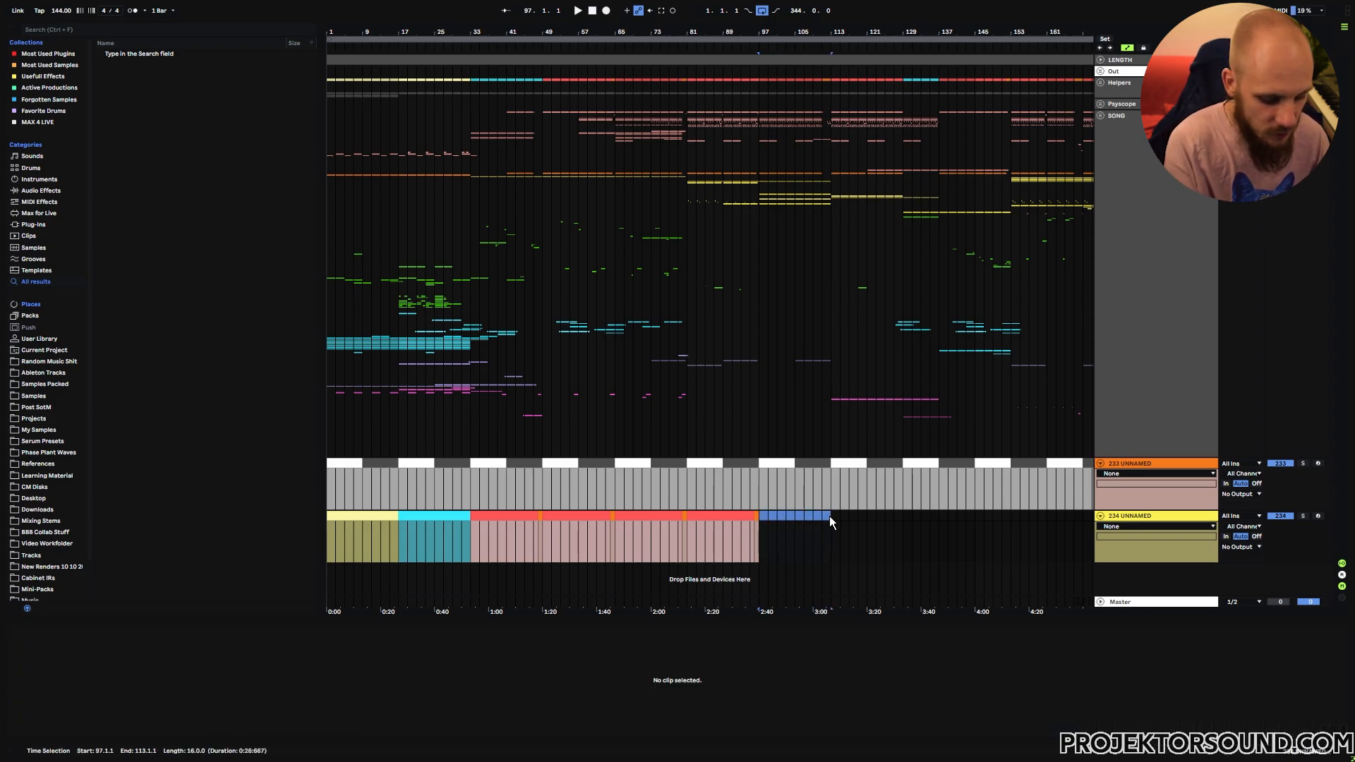
{"action": "key", "text": "ctrl+shift+m"}
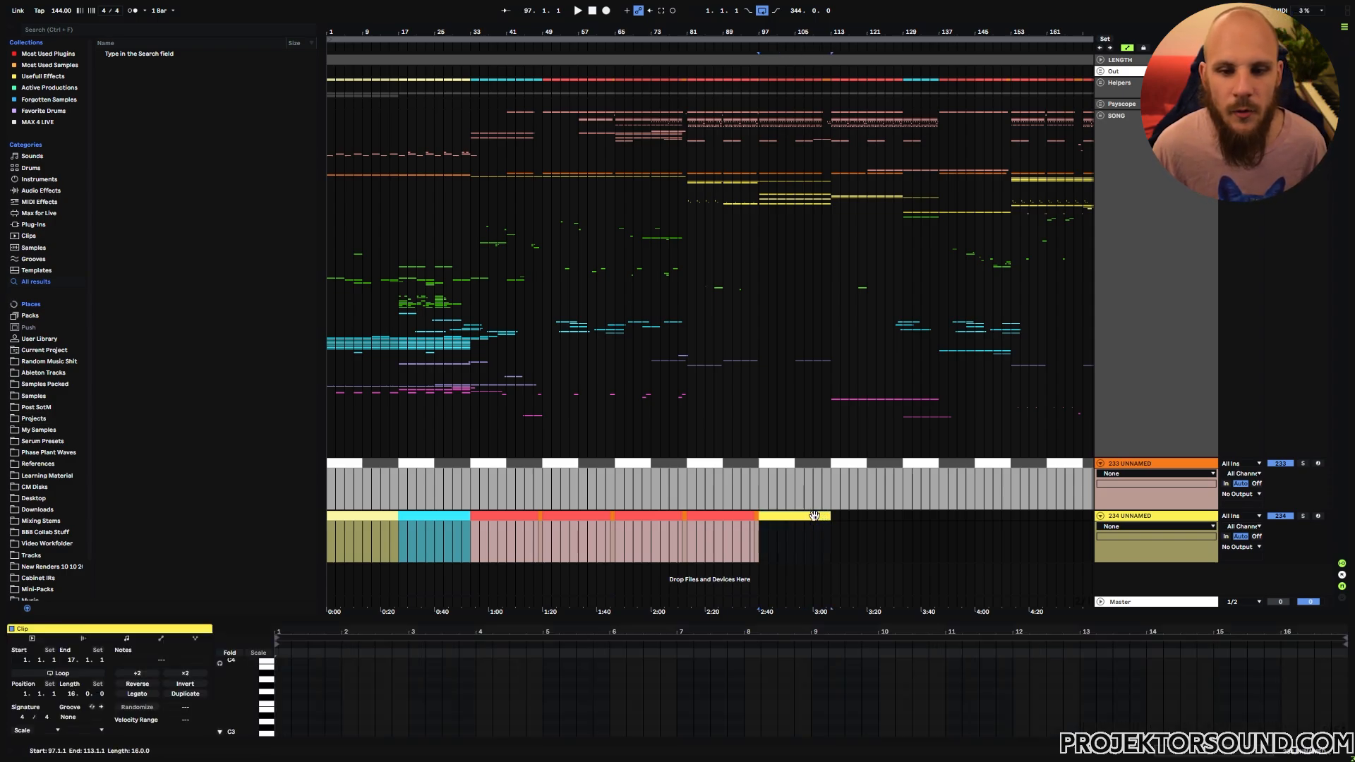
{"action": "right_click", "coordinate": [815, 516]}
{"action": "left_click", "coordinate": [895, 480]}
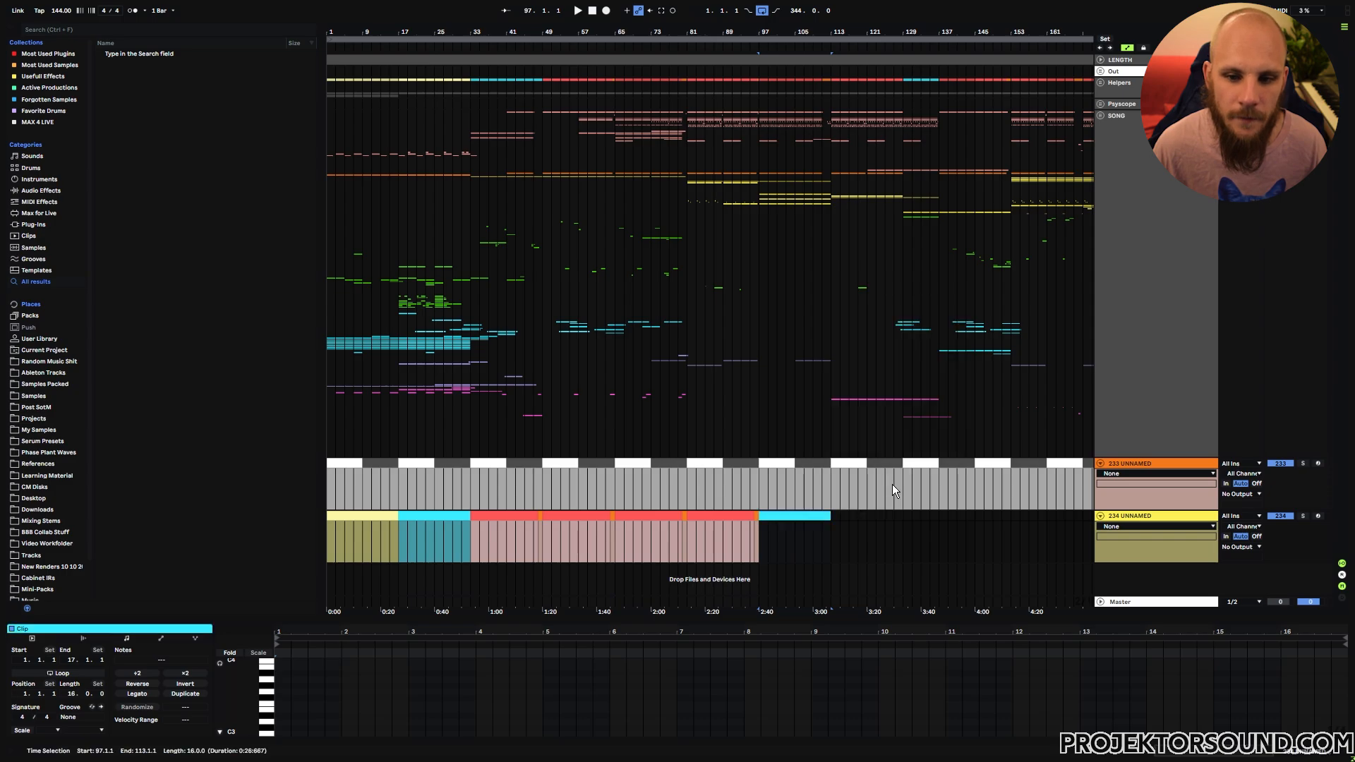
{"action": "left_click", "coordinate": [843, 524]}
- Copy the red and orange clips from bars 81–97 and paste them four times in a row starting at bar 113
{"action": "left_click_drag", "start_coordinate": [688, 526], "coordinate": [759, 525]}
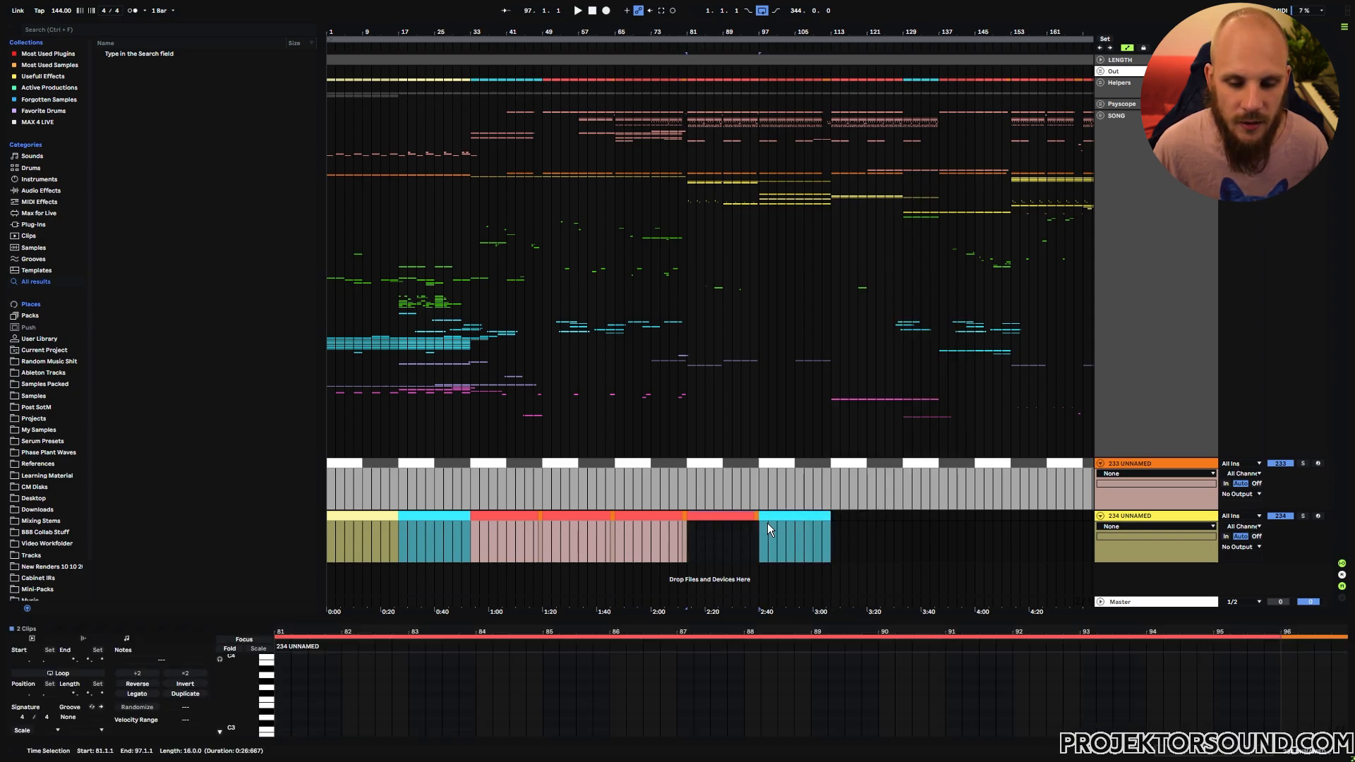
{"action": "left_click", "coordinate": [833, 518]}
{"action": "key", "text": "ctrl+v"}
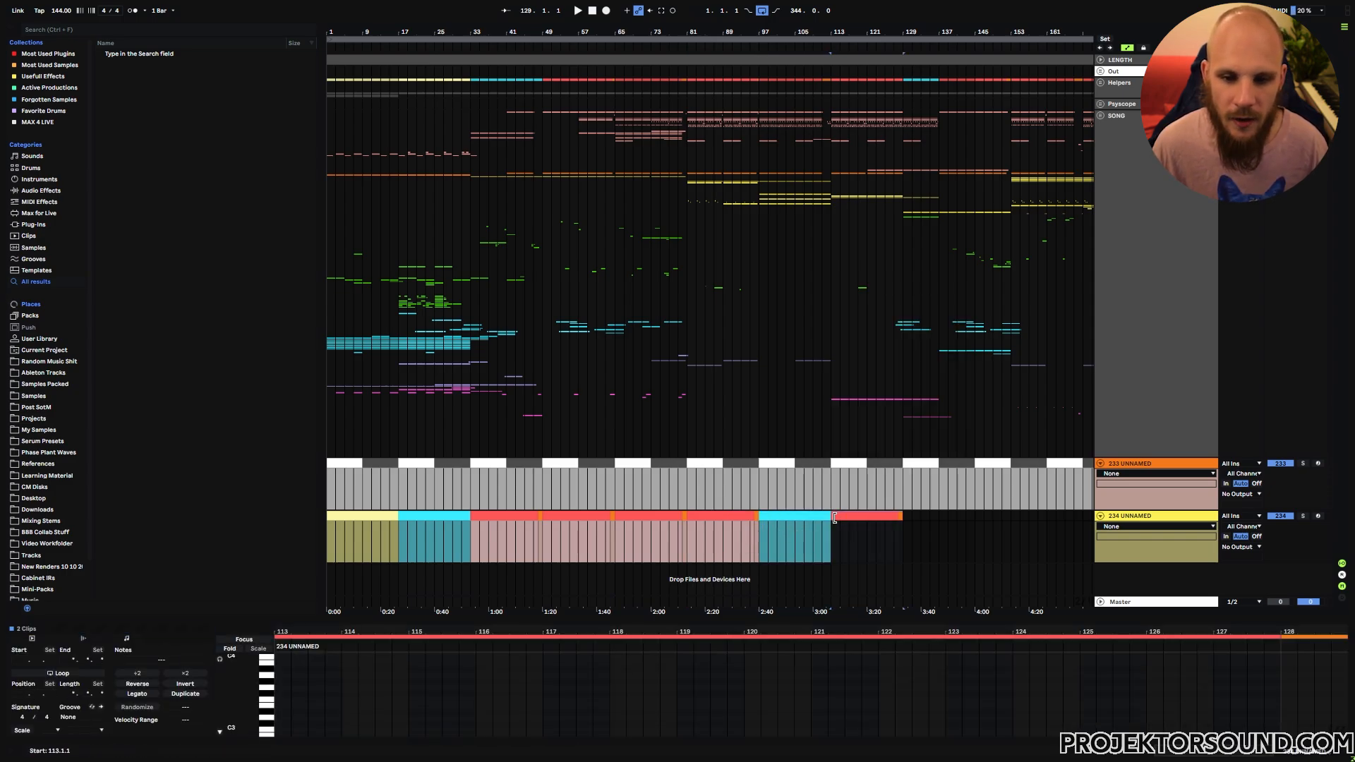
{"action": "key", "text": "ctrl+v"}
{"action": "key", "text": "ctrl+v"}
{"action": "key", "text": "ctrl+v"}
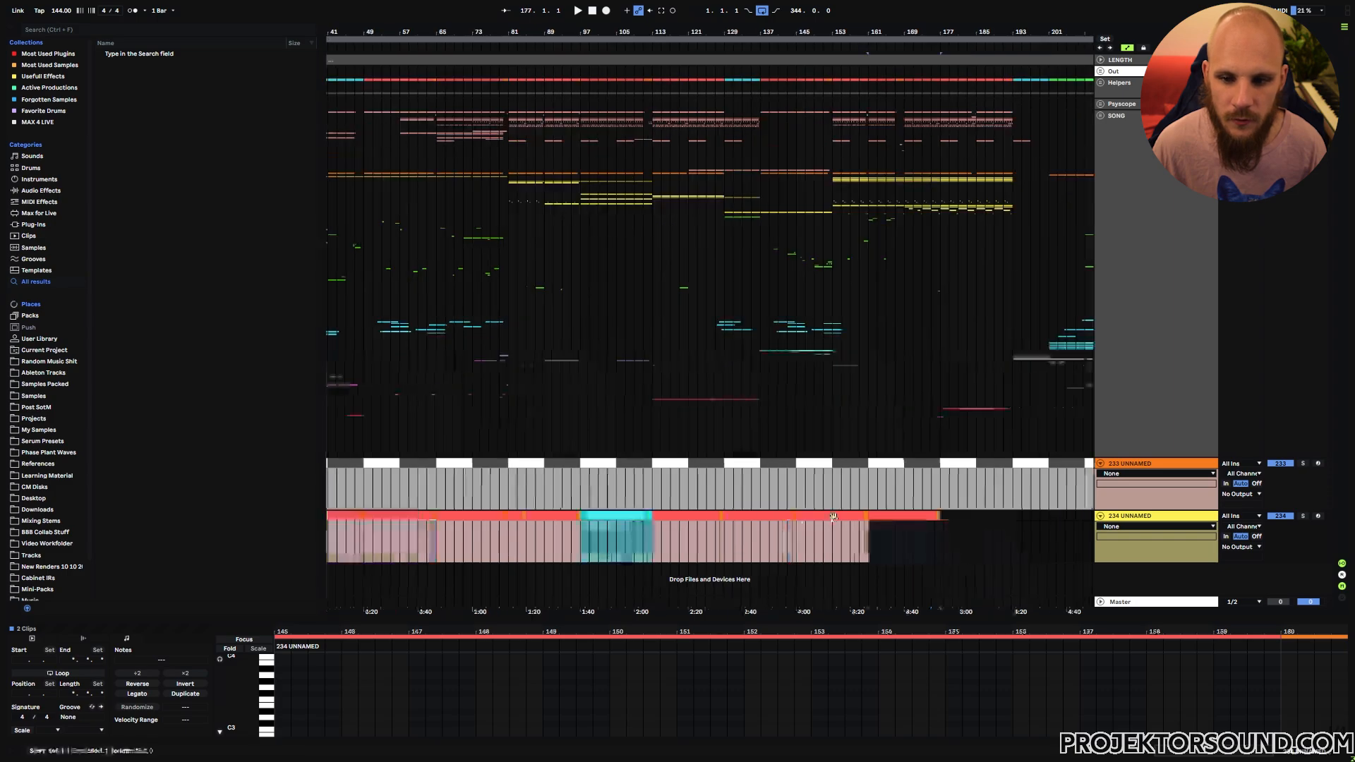
- Create a 32-bar MIDI clip from bar 177 to bar 209 on the yellow track and colour it green
{"action": "left_click_drag", "start_coordinate": [823, 515], "coordinate": [690, 487]}
{"action": "mouse_move", "coordinate": [809, 492]}
{"action": "left_mouse_down"}
{"action": "mouse_move", "coordinate": [681, 497]}
{"action": "mouse_move", "coordinate": [691, 515]}
{"action": "mouse_move", "coordinate": [821, 519]}
{"action": "left_mouse_up"}
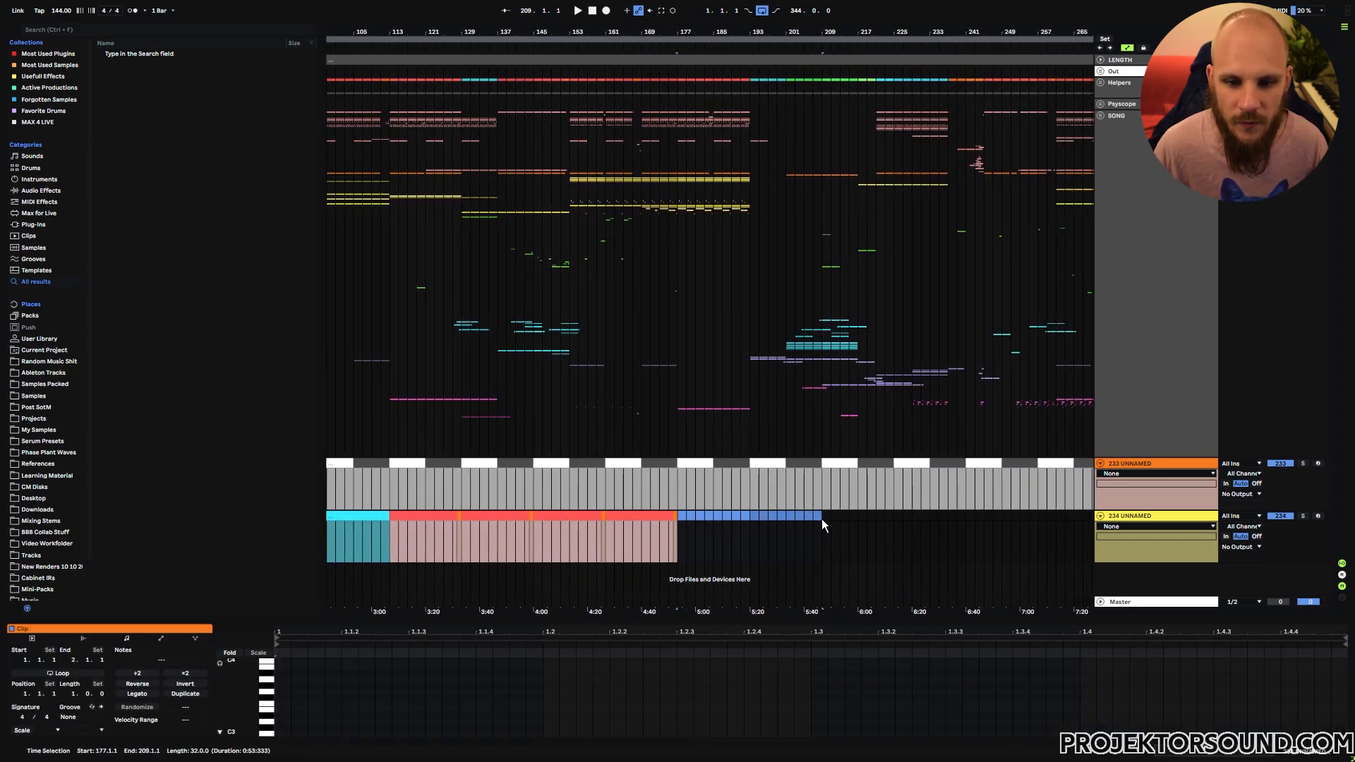
{"action": "key", "text": "ctrl+shift+m"}
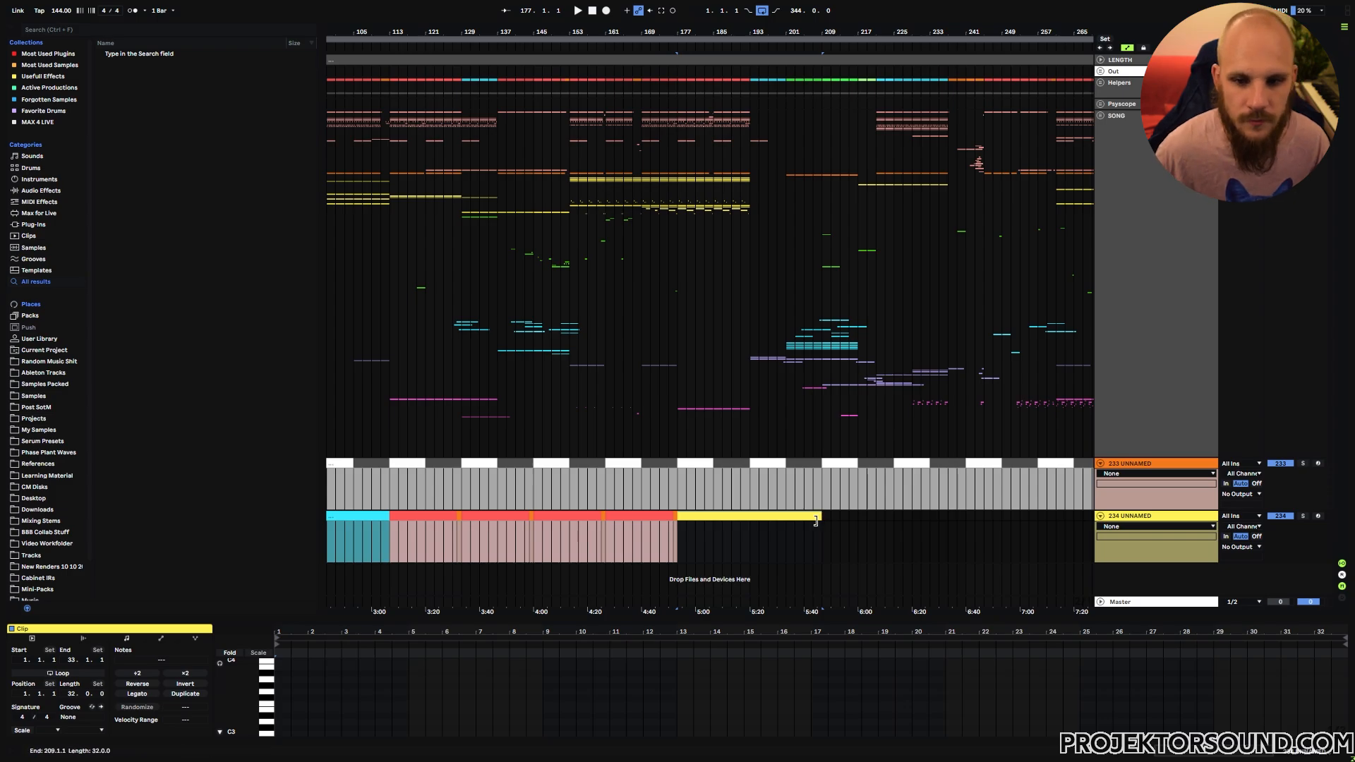
{"action": "right_click", "coordinate": [816, 520]}
{"action": "left_click", "coordinate": [836, 501]}
{"action": "left_click", "coordinate": [830, 536]}
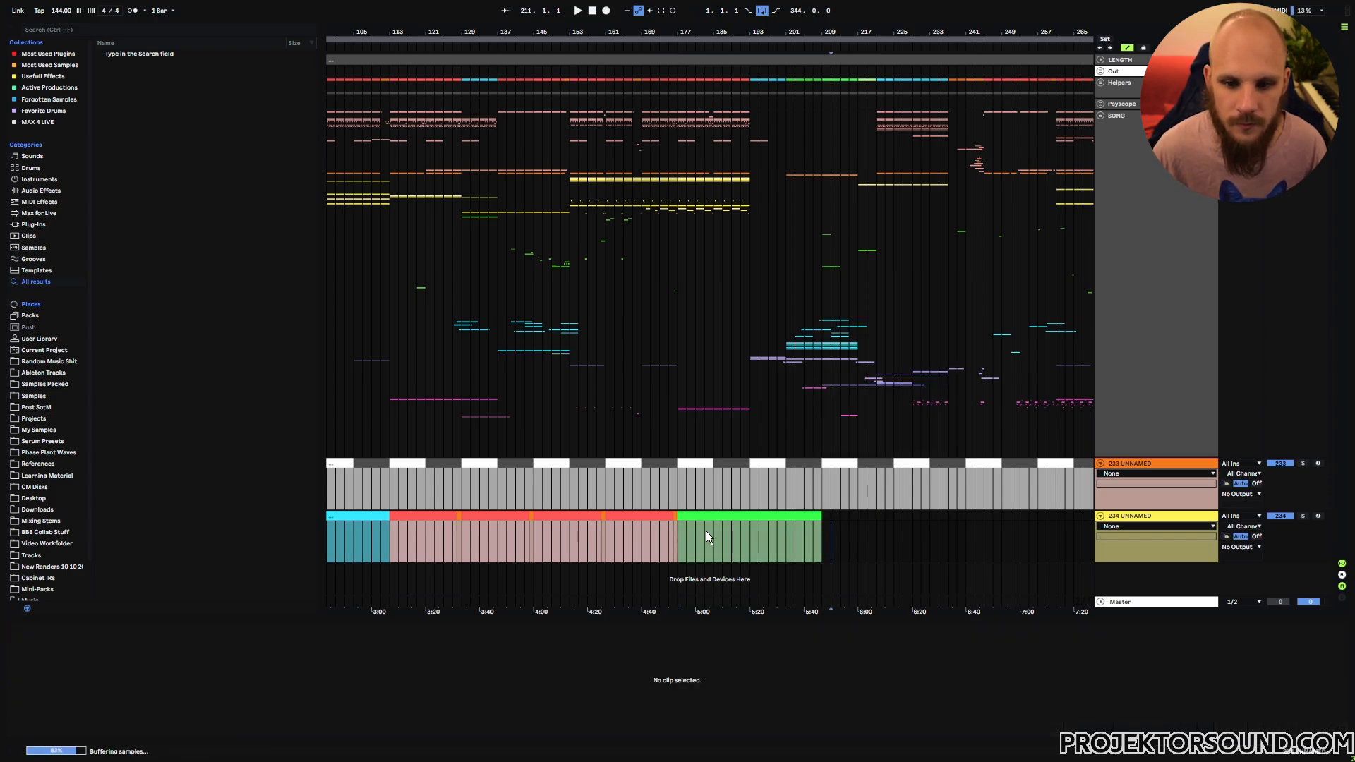
- Copy the red and orange clips from bars 161–177 and paste them four times in a row from bar 209 to bar 273
{"action": "left_click_drag", "start_coordinate": [677, 533], "coordinate": [606, 531]}
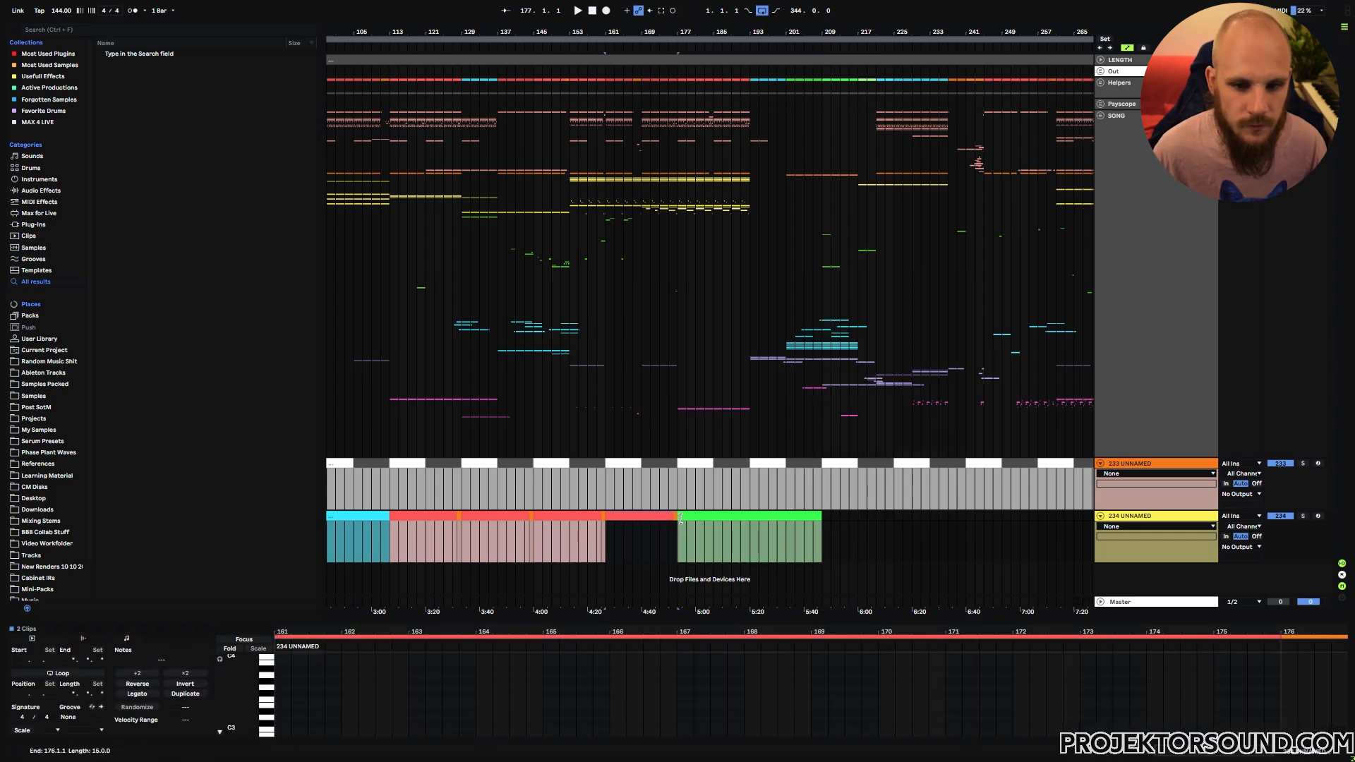
{"action": "key", "text": "ctrl+c"}
{"action": "left_click", "coordinate": [824, 513]}
{"action": "key", "text": "ctrl+v"}
{"action": "key", "text": "ctrl+d"}
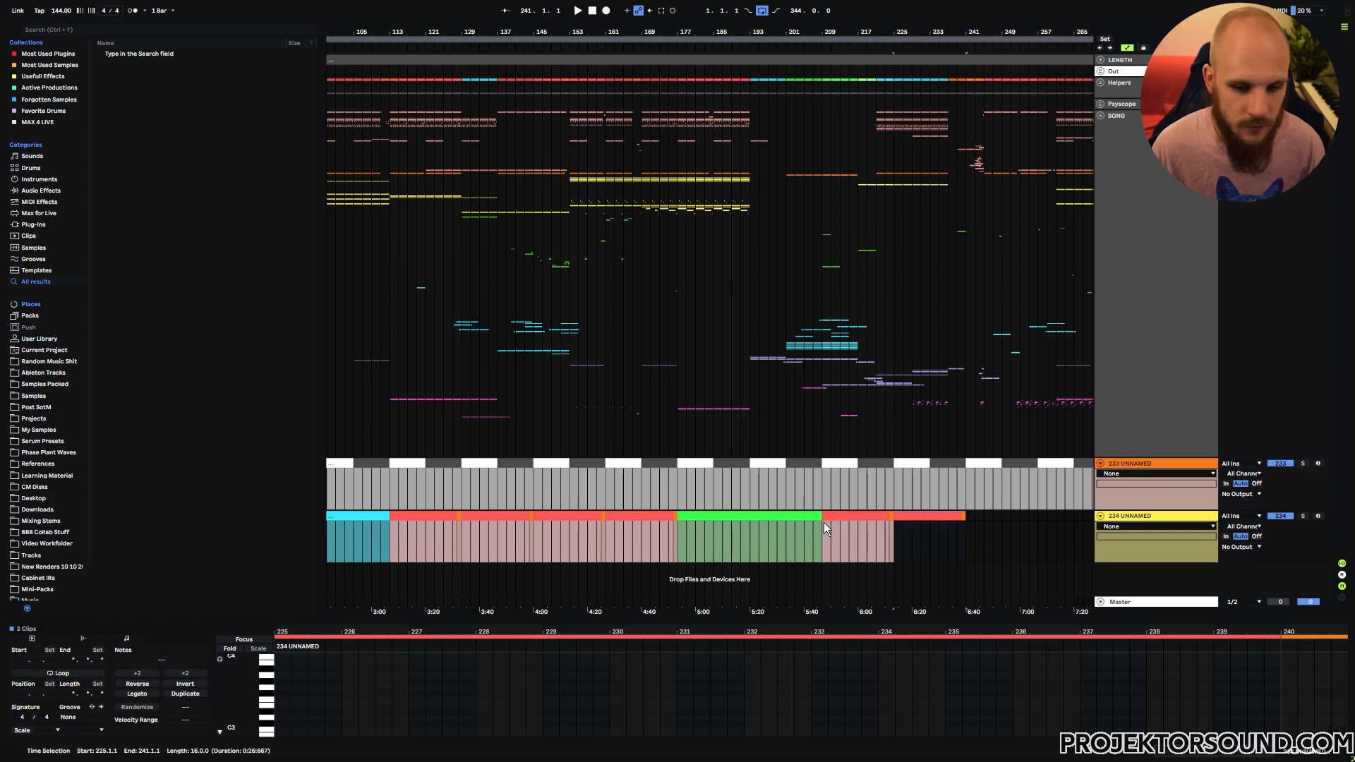
{"action": "key", "text": "ctrl+d"}
{"action": "key", "text": "ctrl+d"}
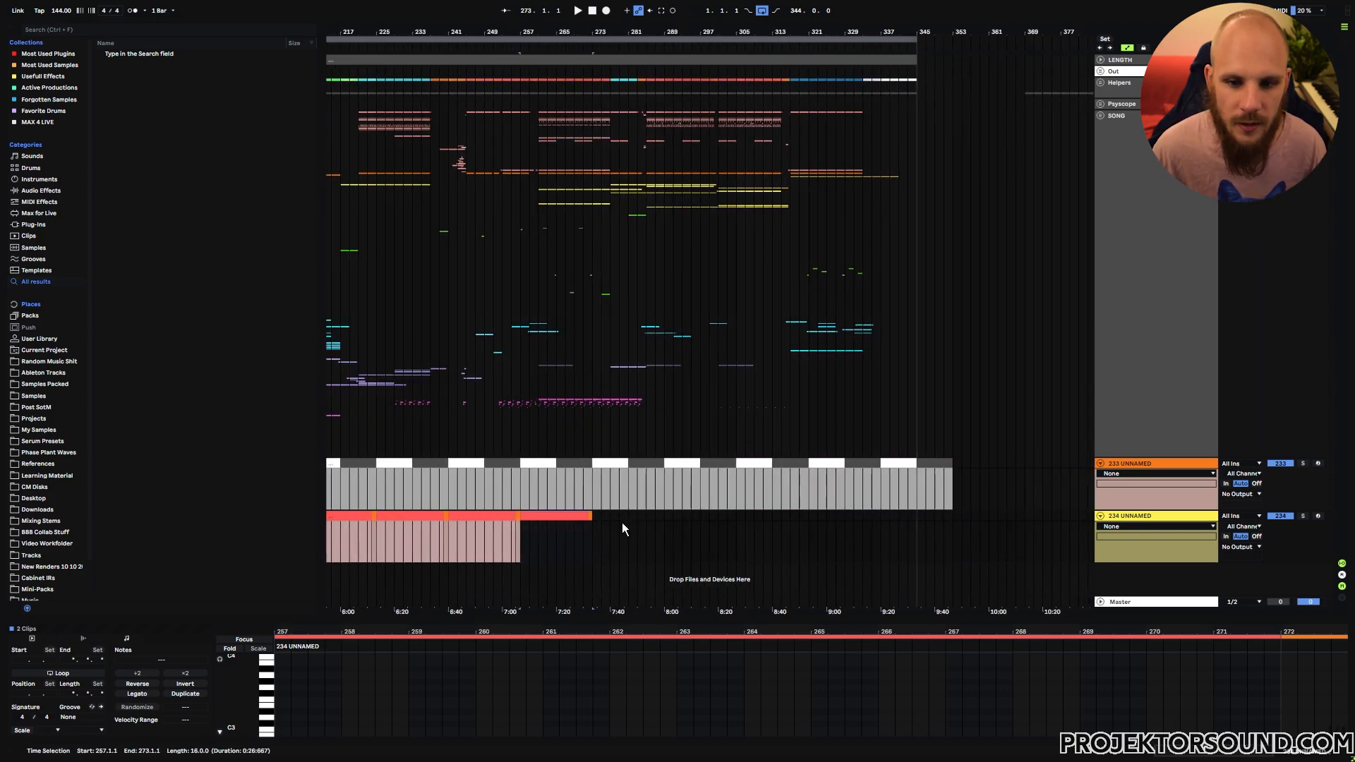
- Create a 16-bar MIDI clip from bar 273 to bar 289 on the yellow track and colour it blue
{"action": "left_click_drag", "start_coordinate": [594, 516], "coordinate": [662, 518]}
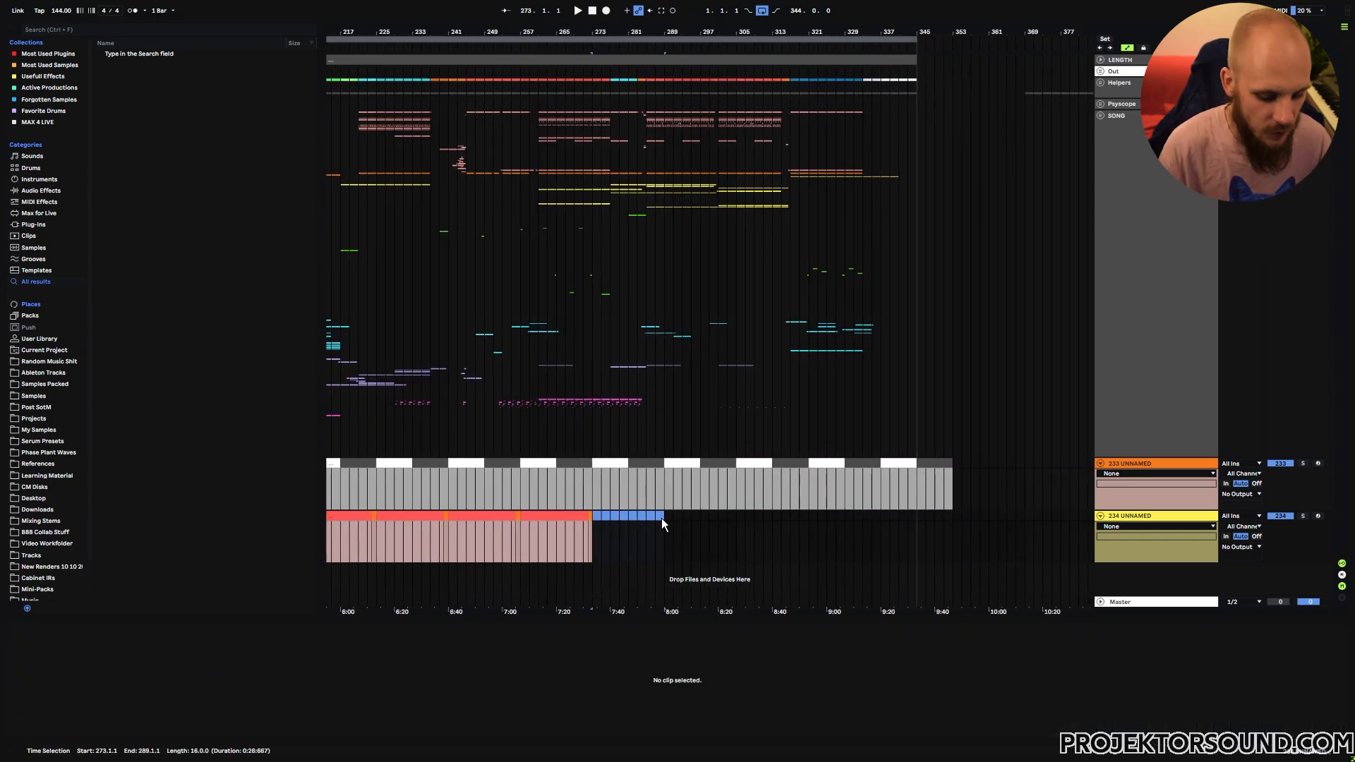
{"action": "key", "text": "ctrl+shift+m"}
{"action": "right_click", "coordinate": [634, 515]}
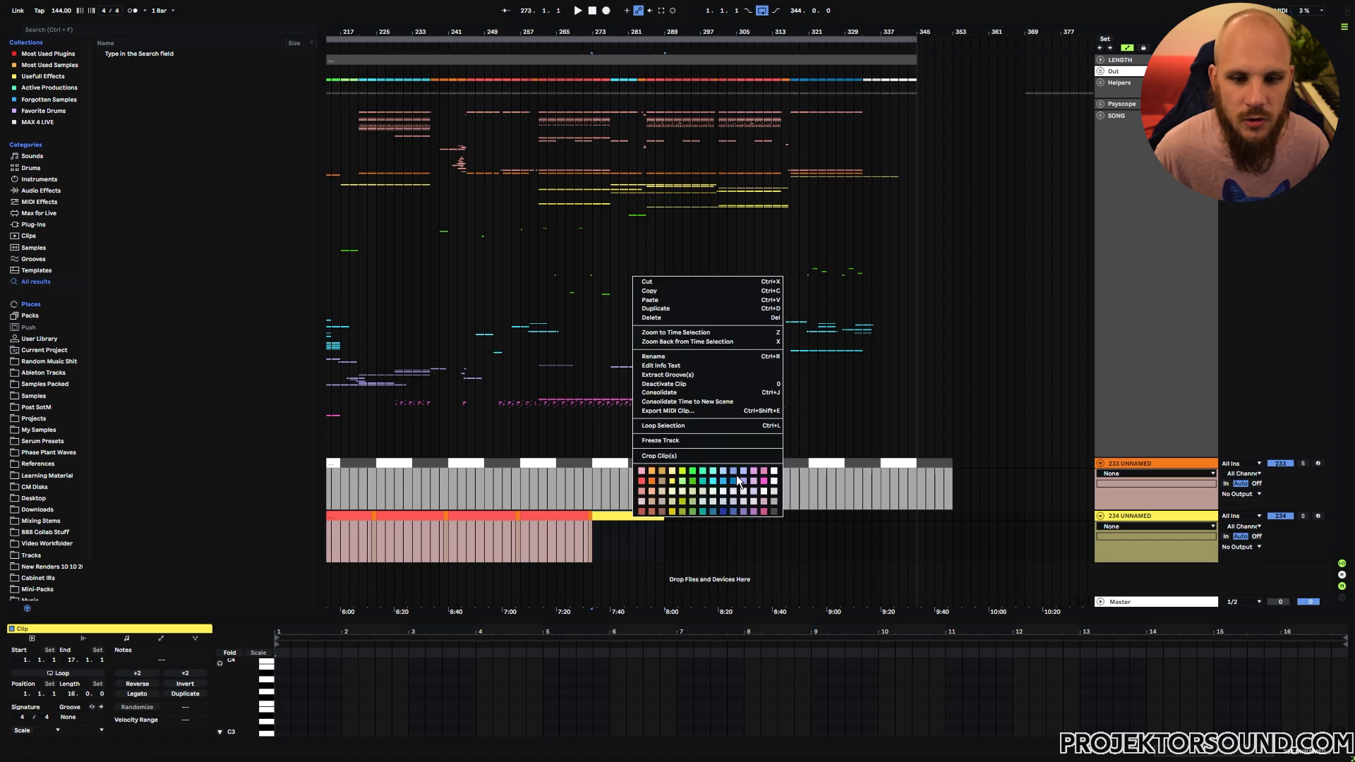
{"action": "left_click", "coordinate": [736, 487]}
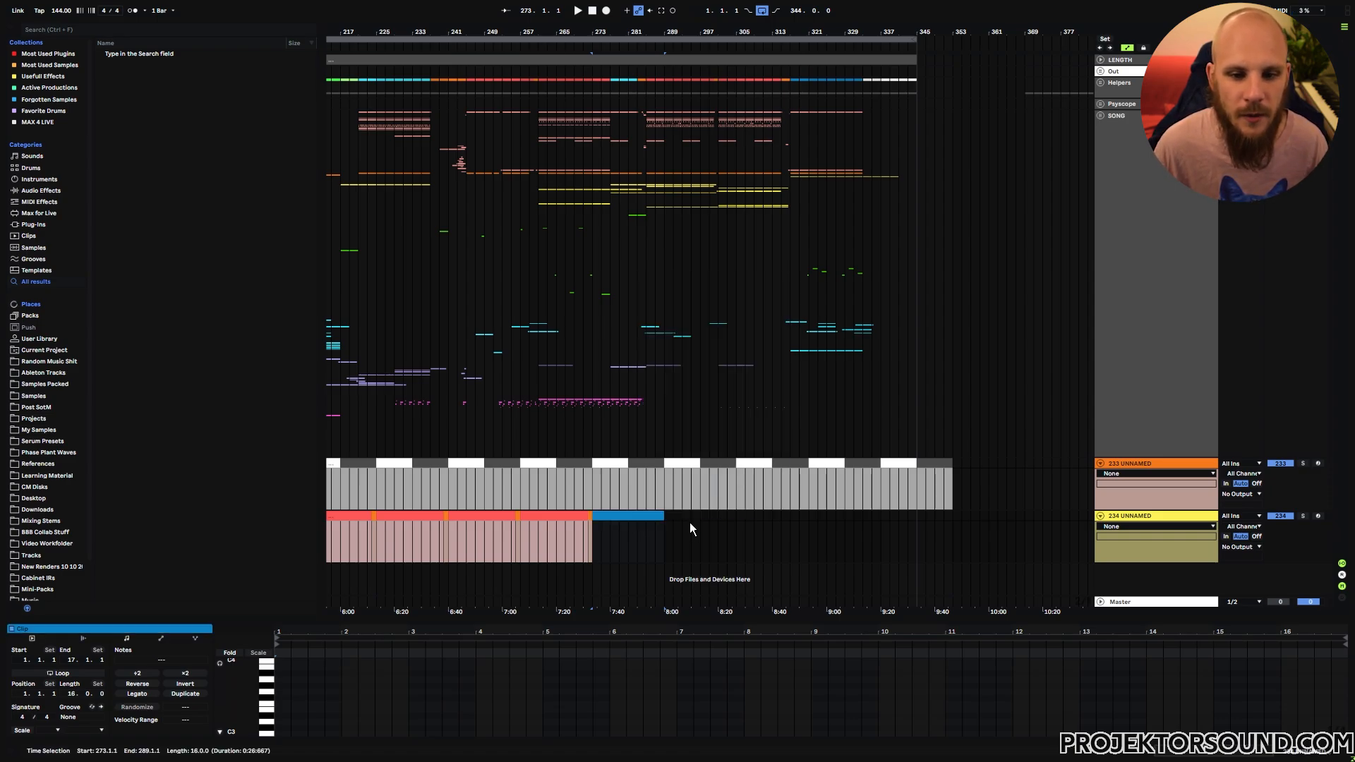
- Create an 8-bar MIDI clip from bar 289 to bar 297 on the yellow track and colour it white
{"action": "left_click_drag", "start_coordinate": [666, 515], "coordinate": [697, 518]}
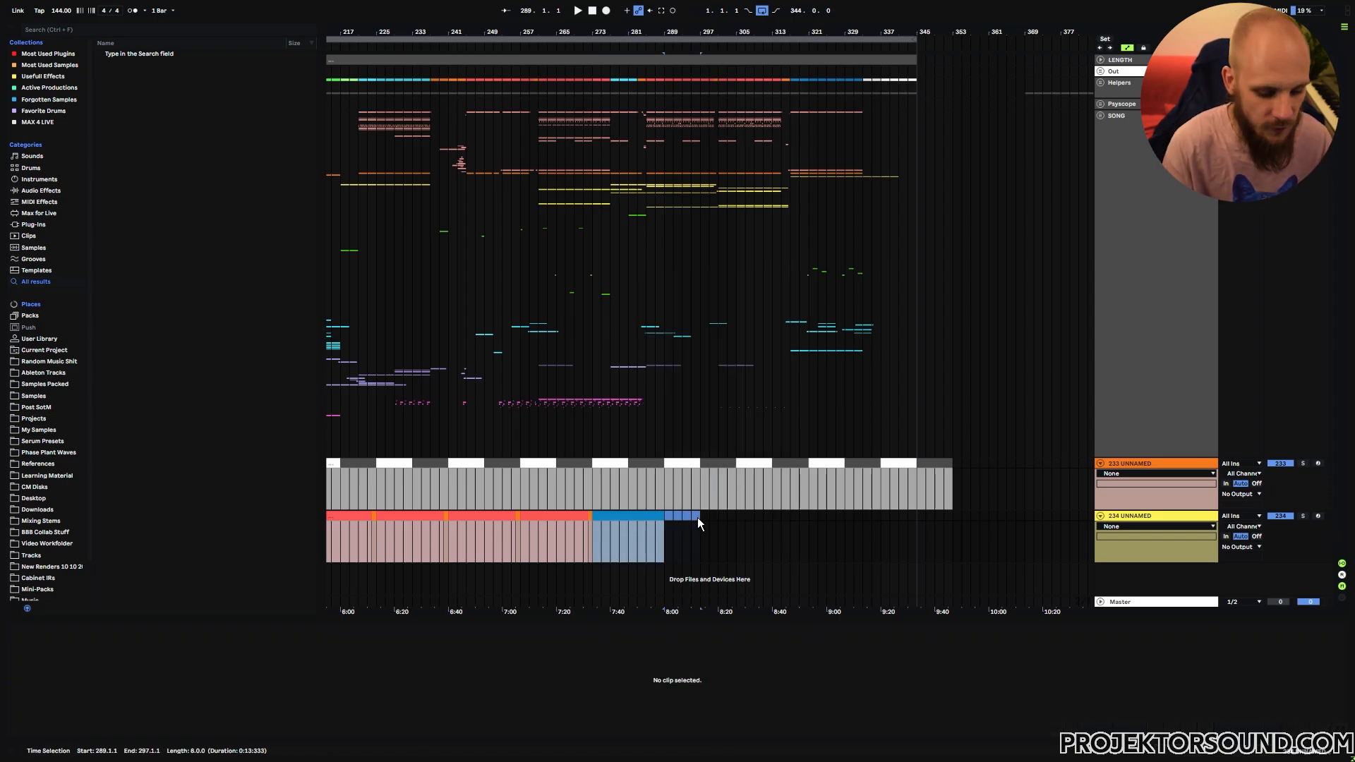
{"action": "key", "text": "ctrl+shift+m"}
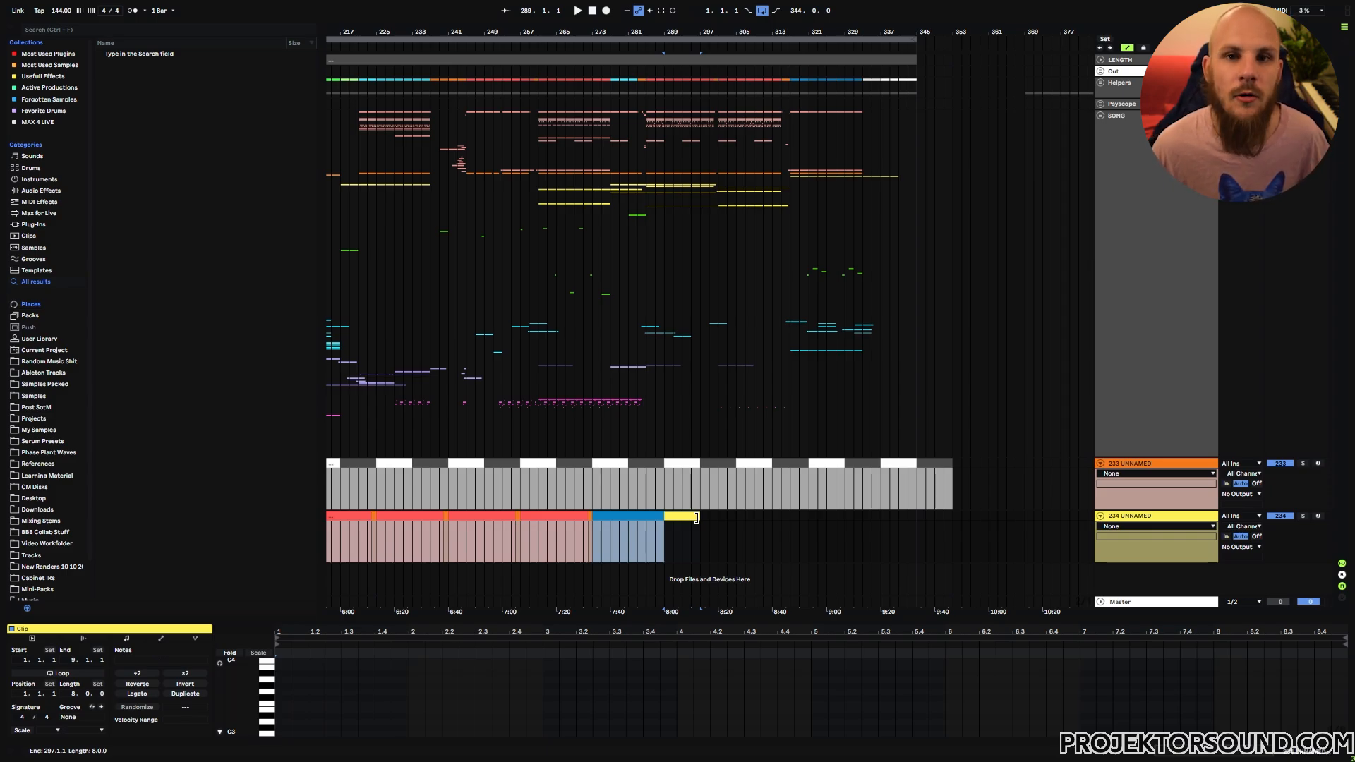
{"action": "right_click", "coordinate": [695, 517]}
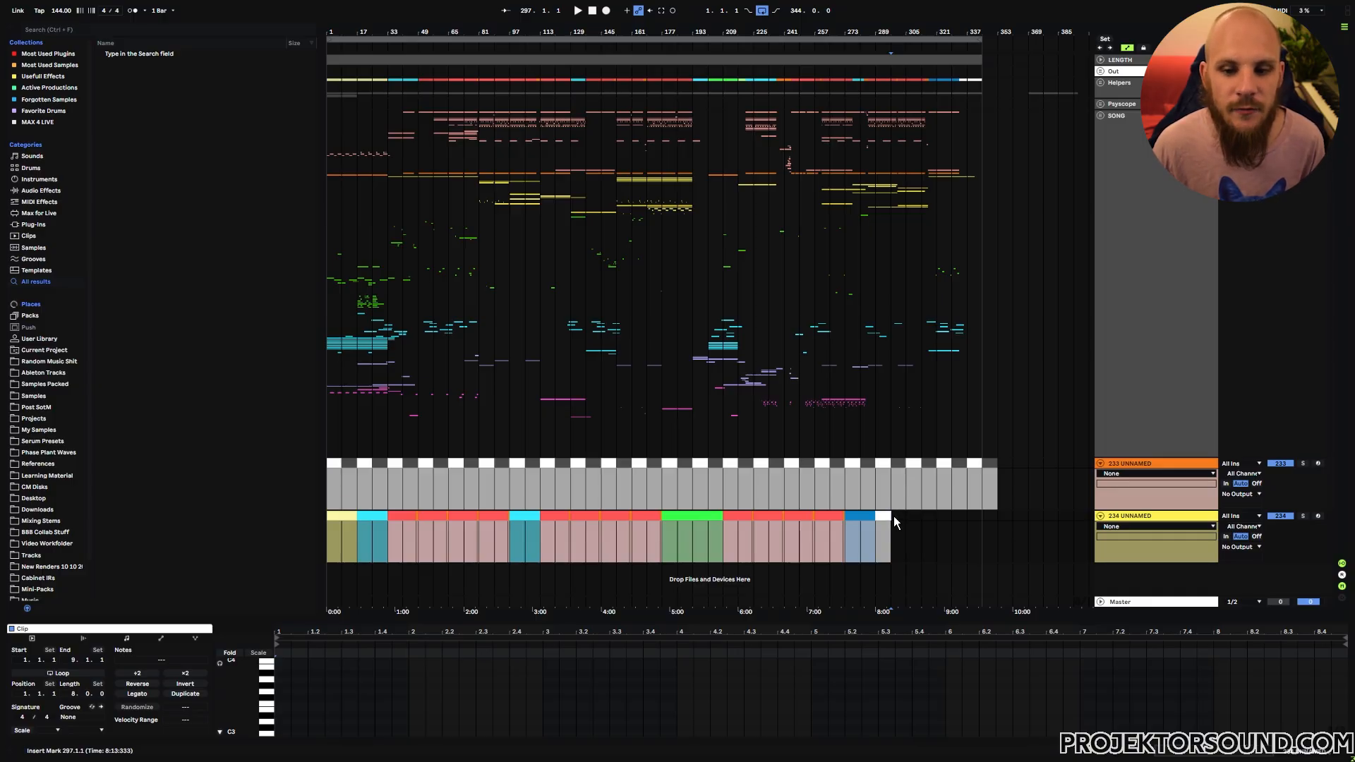
{"action": "left_click_drag", "start_coordinate": [893, 516], "coordinate": [315, 546]}
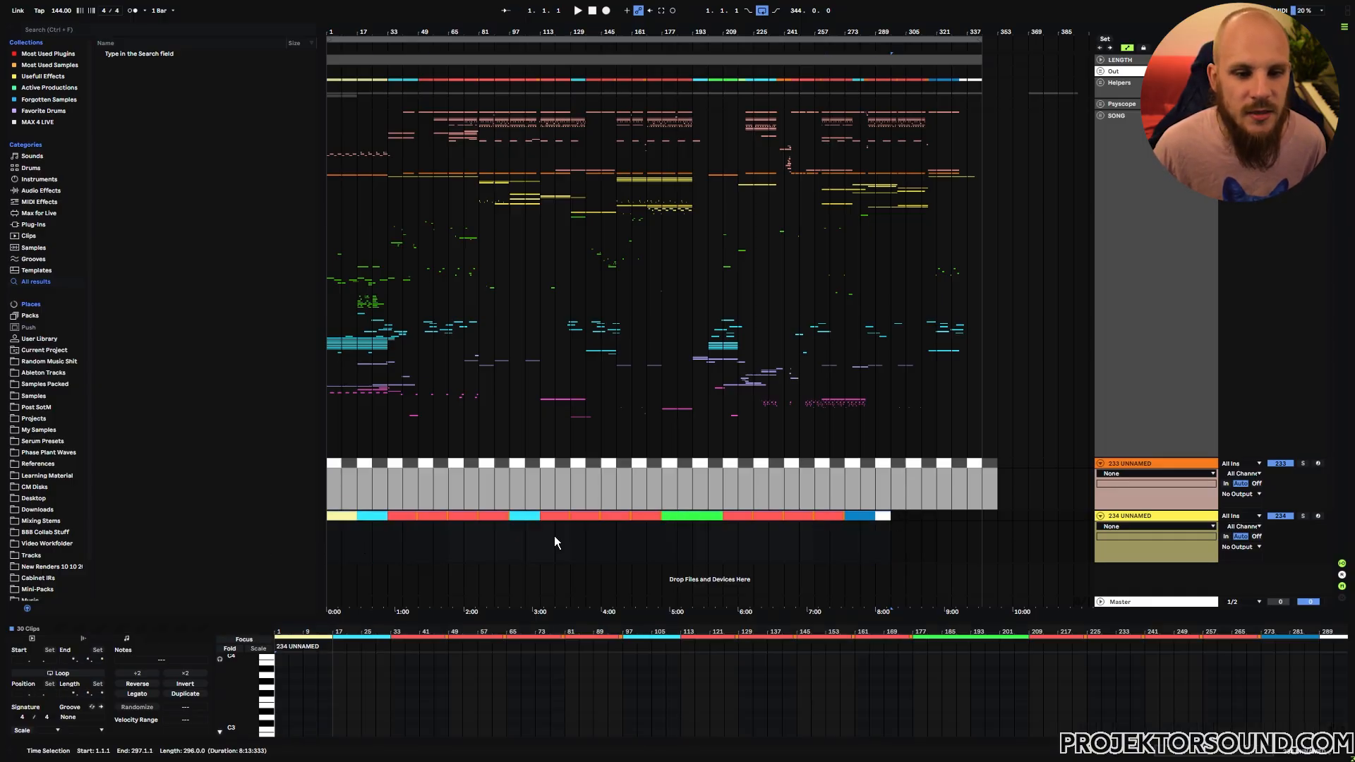
{"action": "left_click", "coordinate": [906, 529]}
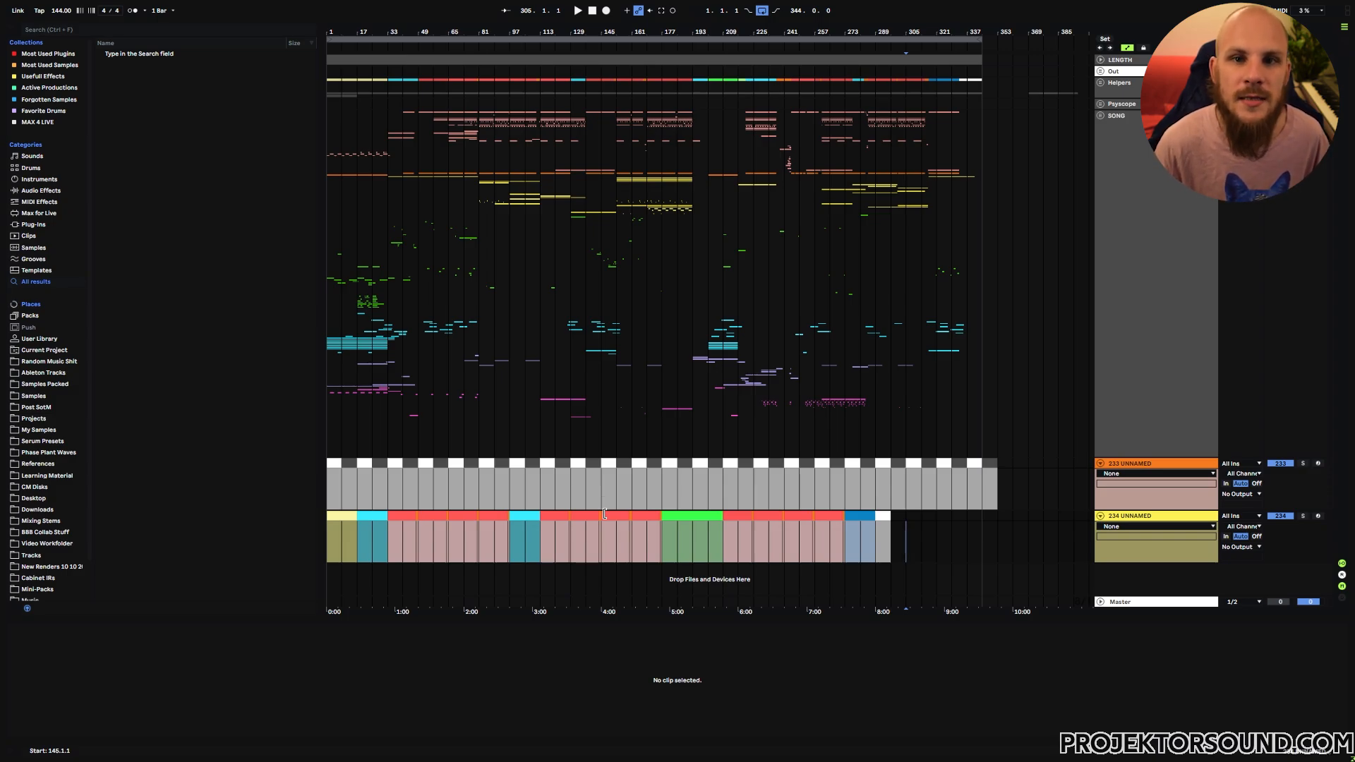
- Delete the yellow track's clips in bars 145–161 and move all clips after them 16 bars earlier to close the gap
{"action": "left_click_drag", "start_coordinate": [604, 513], "coordinate": [630, 519]}
{"action": "key", "text": "Delete"}
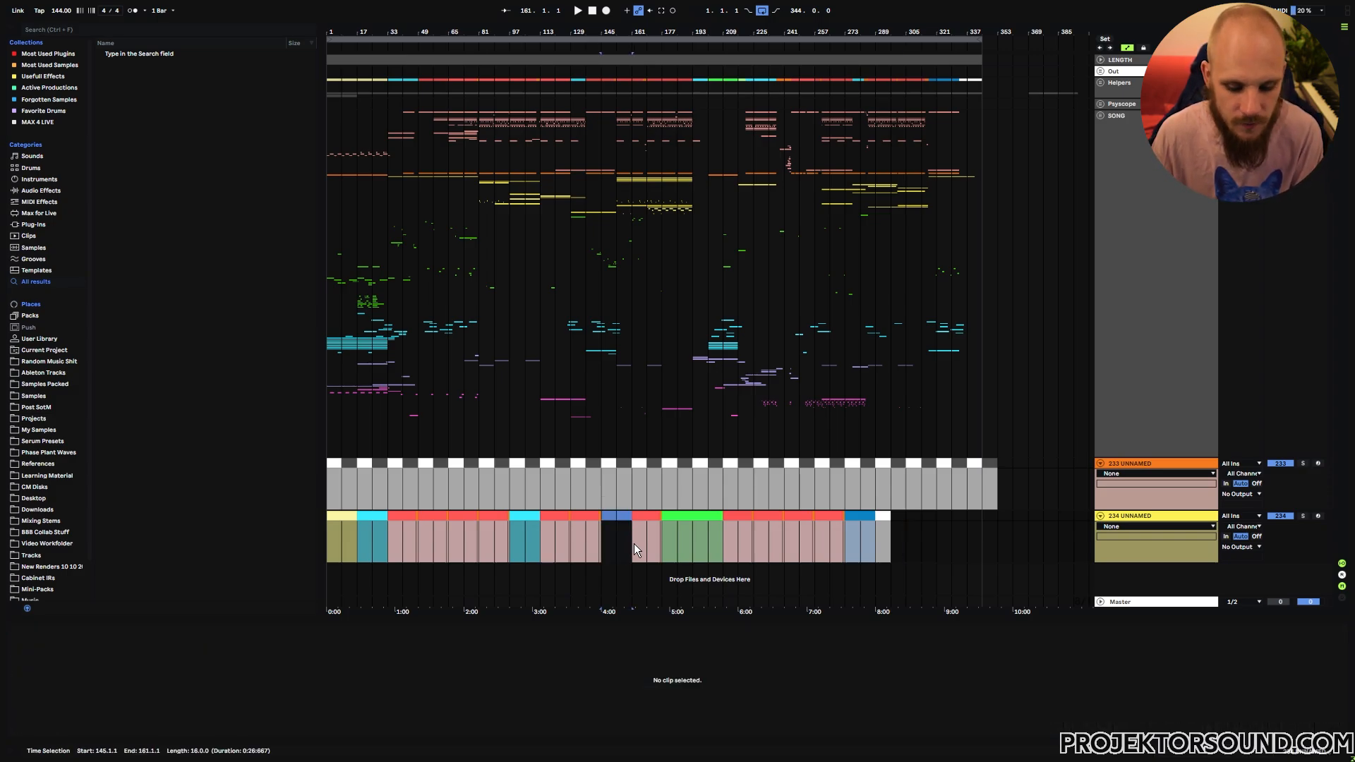
{"action": "left_click", "coordinate": [645, 516]}
{"action": "left_click", "coordinate": [882, 516], "text": "shift"}
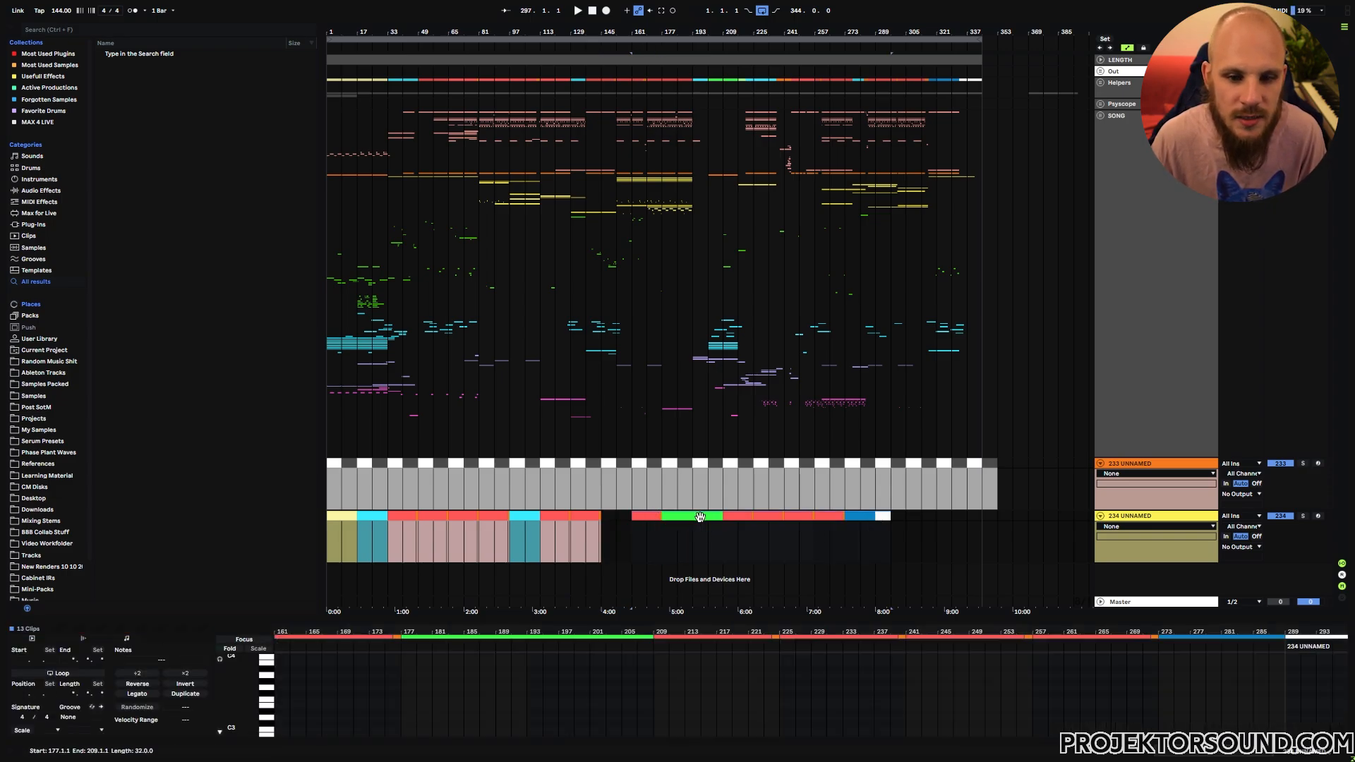
{"action": "left_click_drag", "start_coordinate": [700, 516], "coordinate": [671, 519]}
{"action": "left_click", "coordinate": [668, 543]}
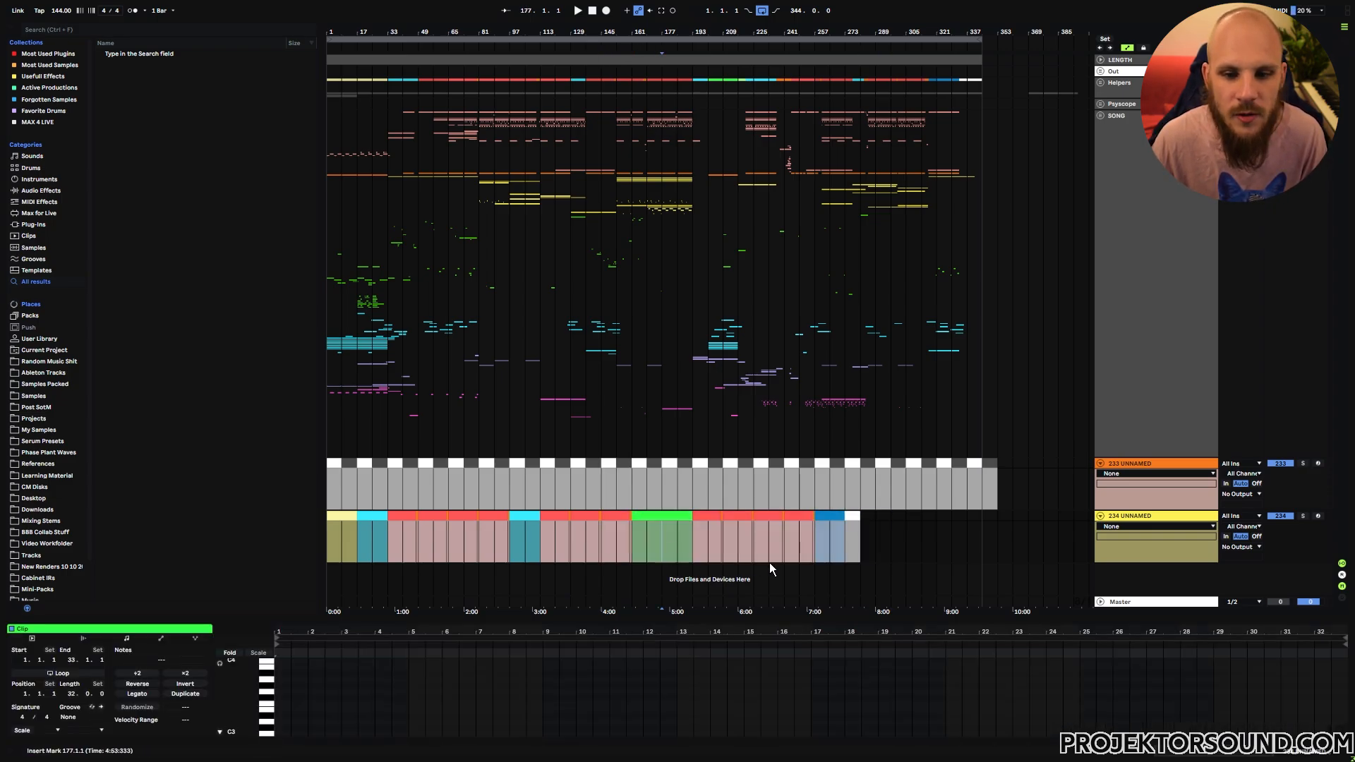
{"action": "left_click", "coordinate": [861, 531]}
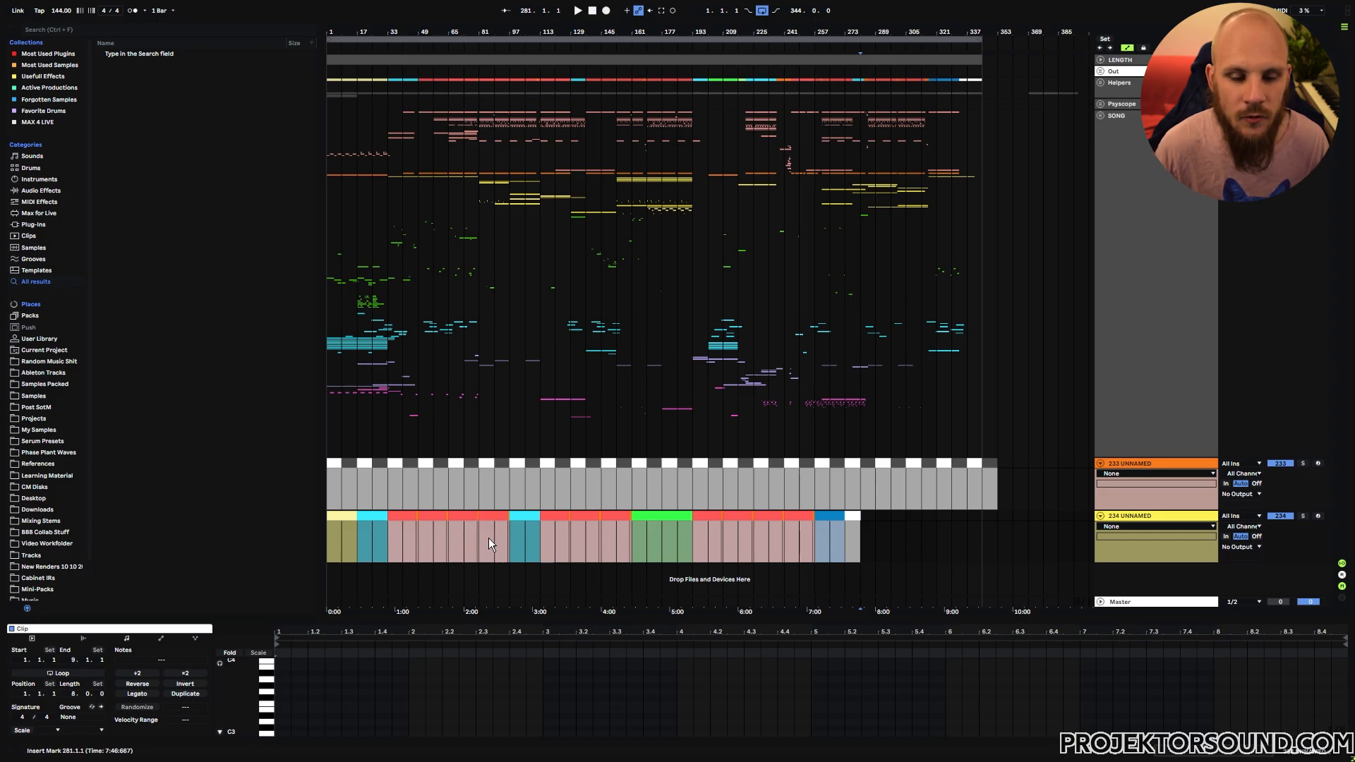
- Recolour the red clip at bar 33 pale pink and the red clip at bar 49 light orange
{"action": "right_click", "coordinate": [404, 516]}
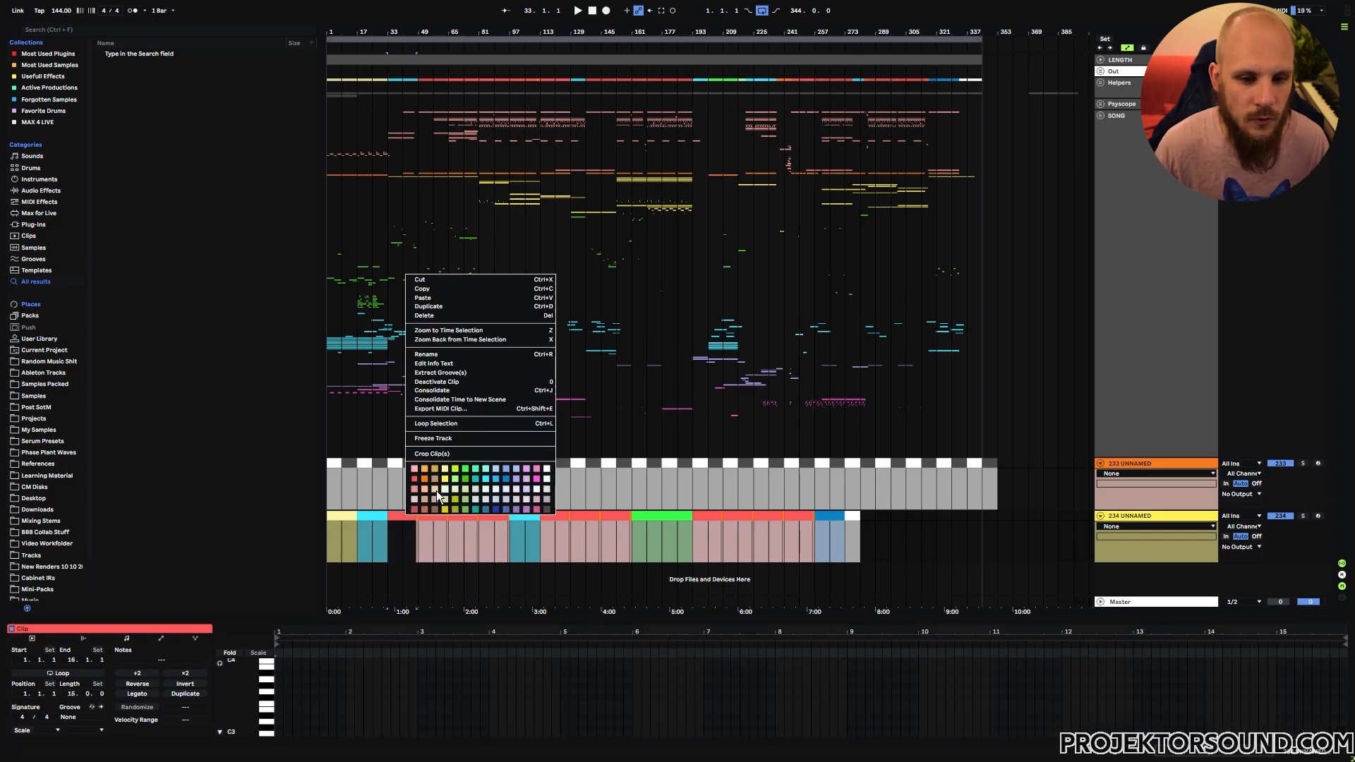
{"action": "left_click", "coordinate": [416, 498]}
{"action": "left_click", "coordinate": [431, 523]}
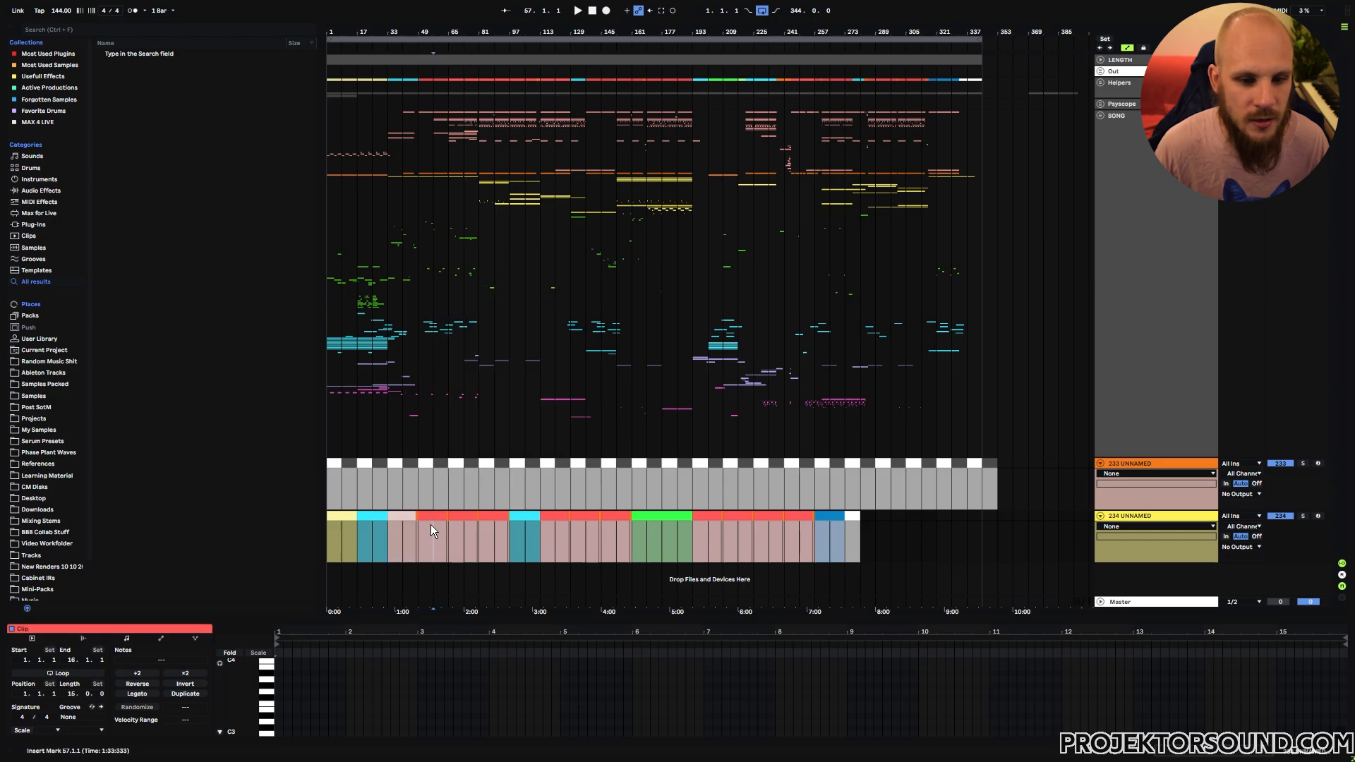
{"action": "right_click", "coordinate": [436, 515]}
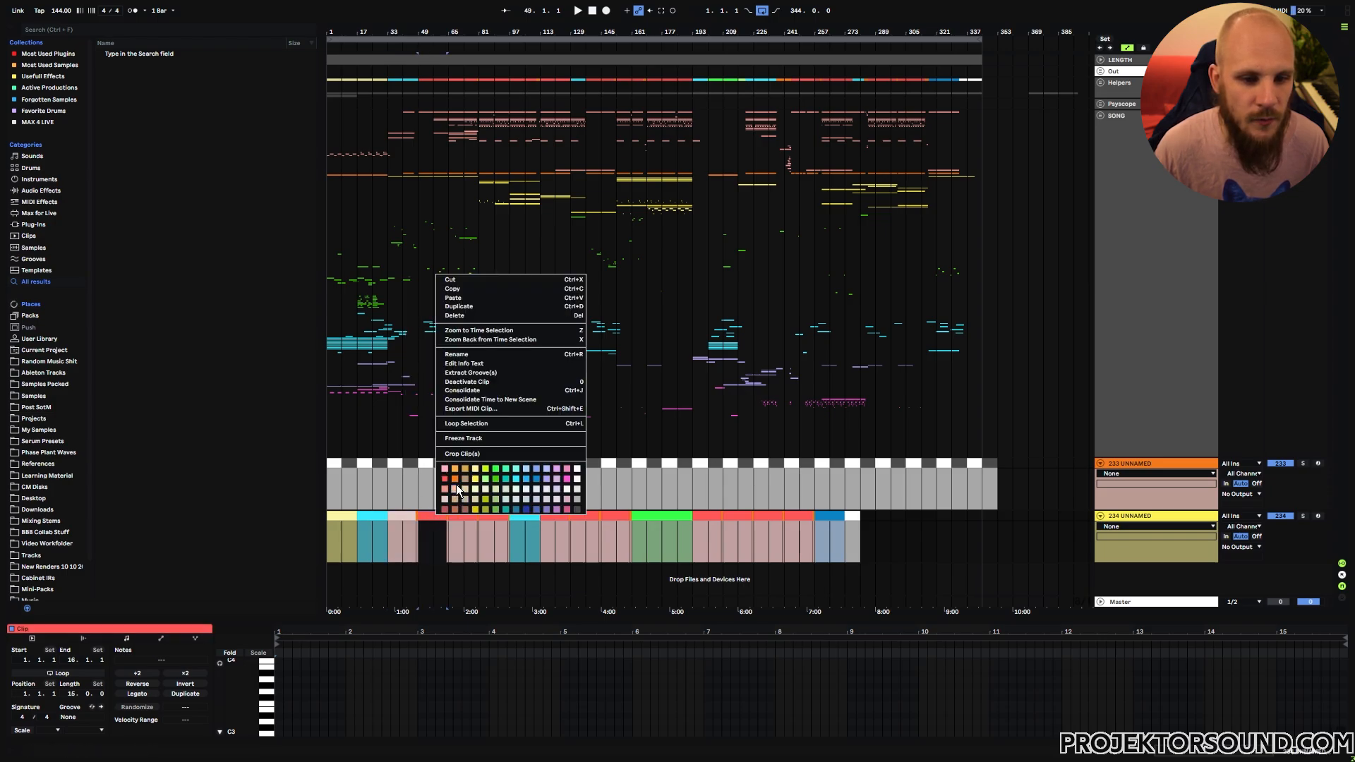
{"action": "left_click", "coordinate": [455, 488]}
{"action": "left_click", "coordinate": [462, 517]}
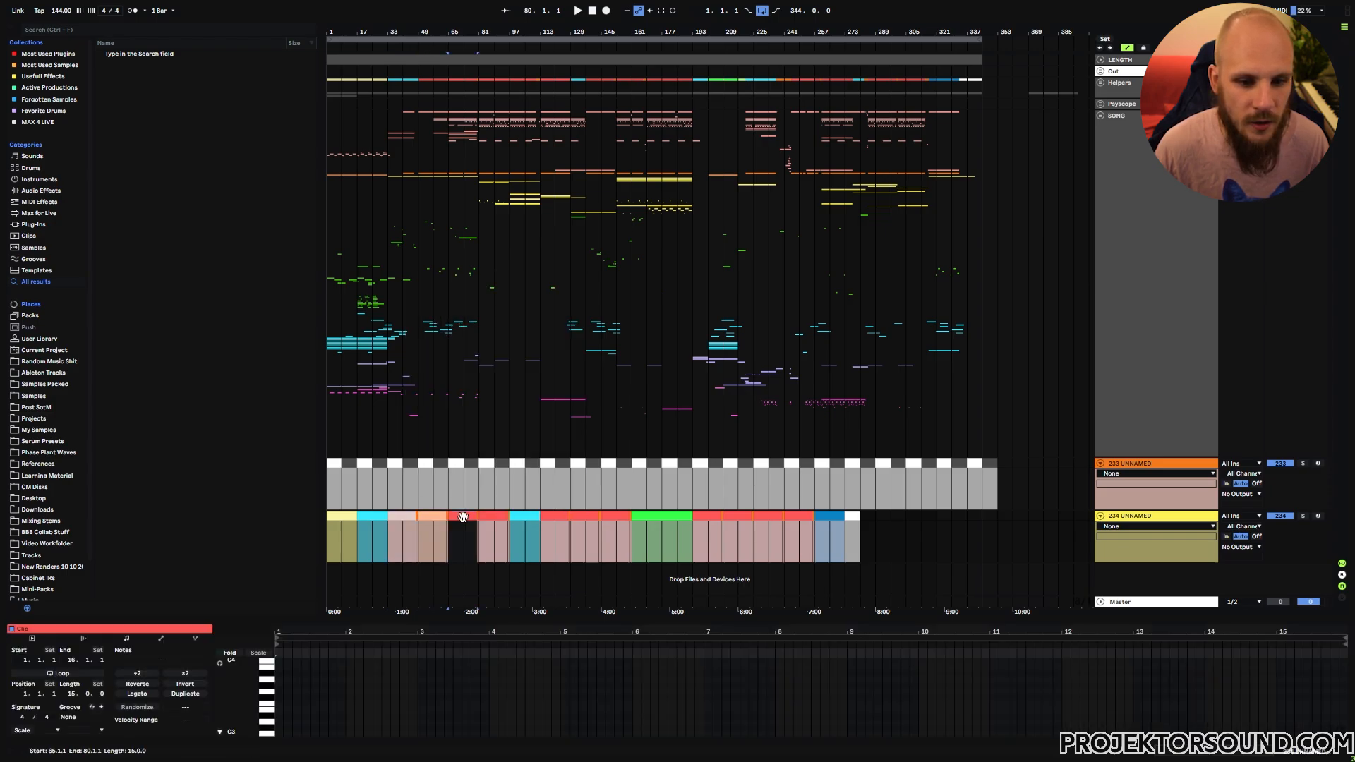
{"action": "left_click", "coordinate": [492, 517]}
- Copy the pale pink clip from bar 33 over the clip at bar 113 and the light orange clip from bar 49 over bar 129
{"action": "left_click", "coordinate": [433, 517]}
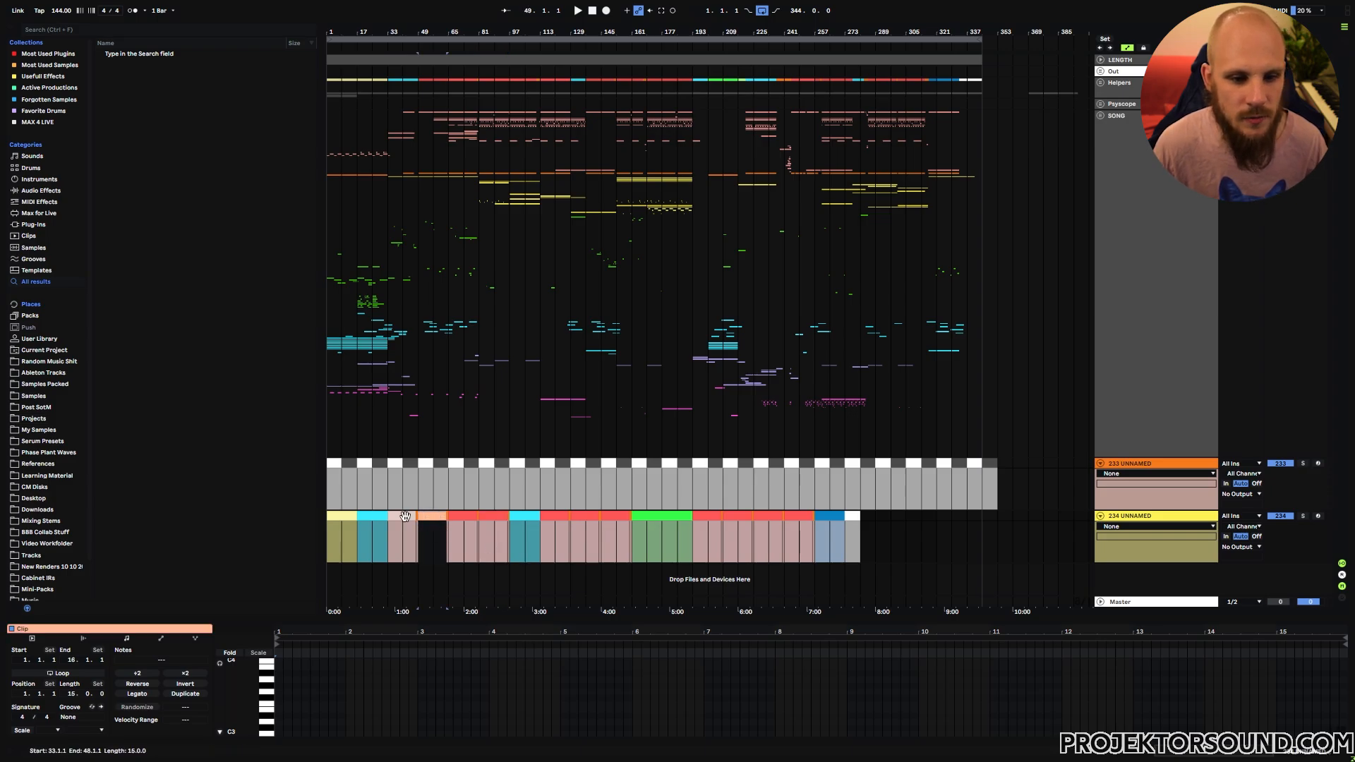
{"action": "key", "text": "Left"}
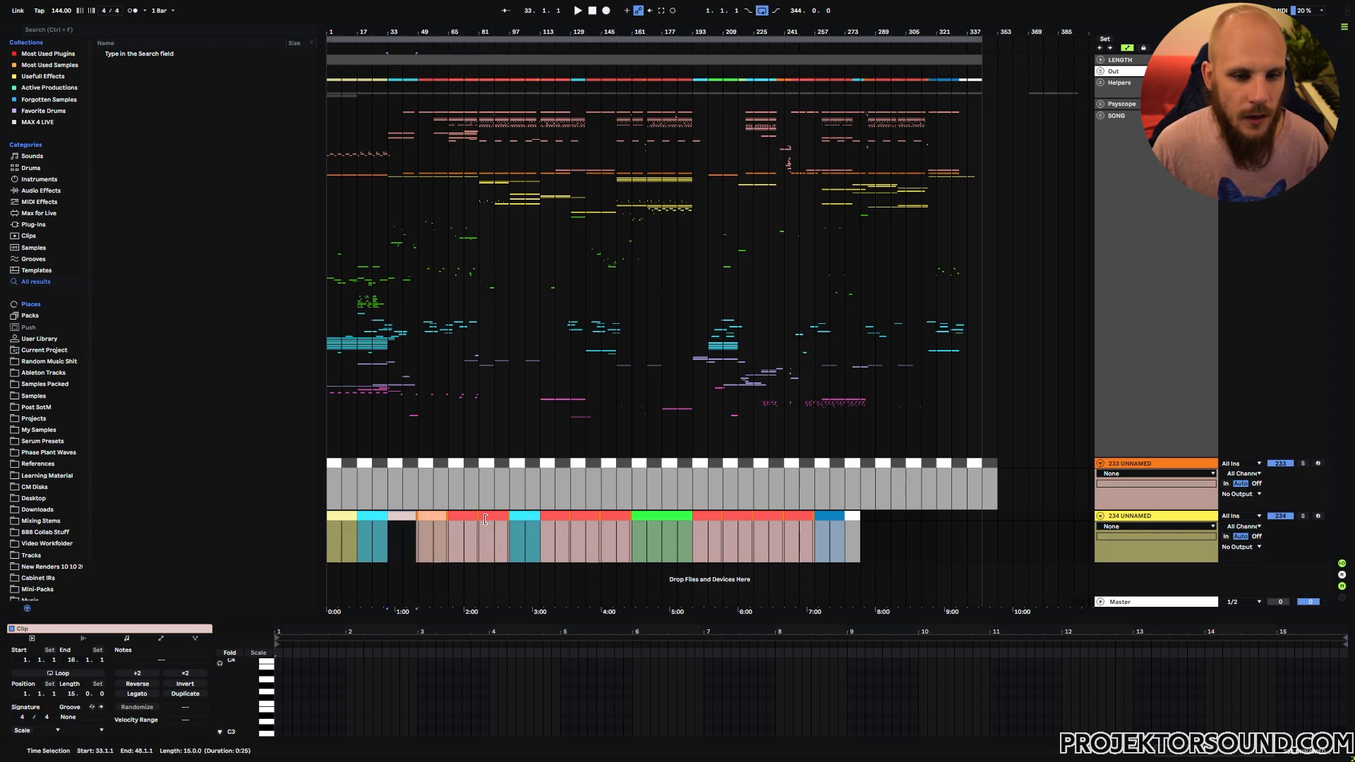
{"action": "left_click", "coordinate": [550, 517]}
{"action": "key", "text": "ctrl+v"}
{"action": "left_click", "coordinate": [438, 525]}
{"action": "key", "text": "ctrl+c"}
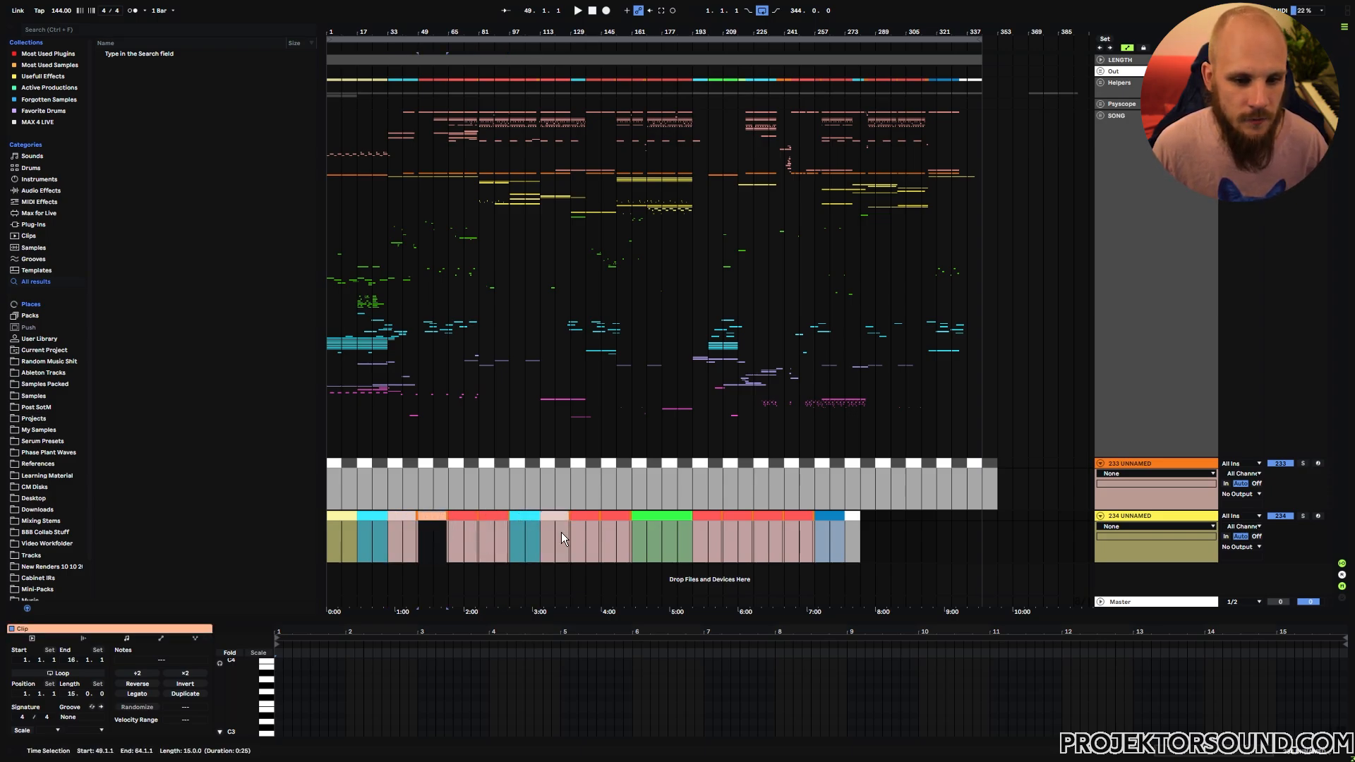
{"action": "left_click", "coordinate": [583, 527]}
{"action": "key", "text": "ctrl+v"}
{"action": "left_click", "coordinate": [512, 537]}
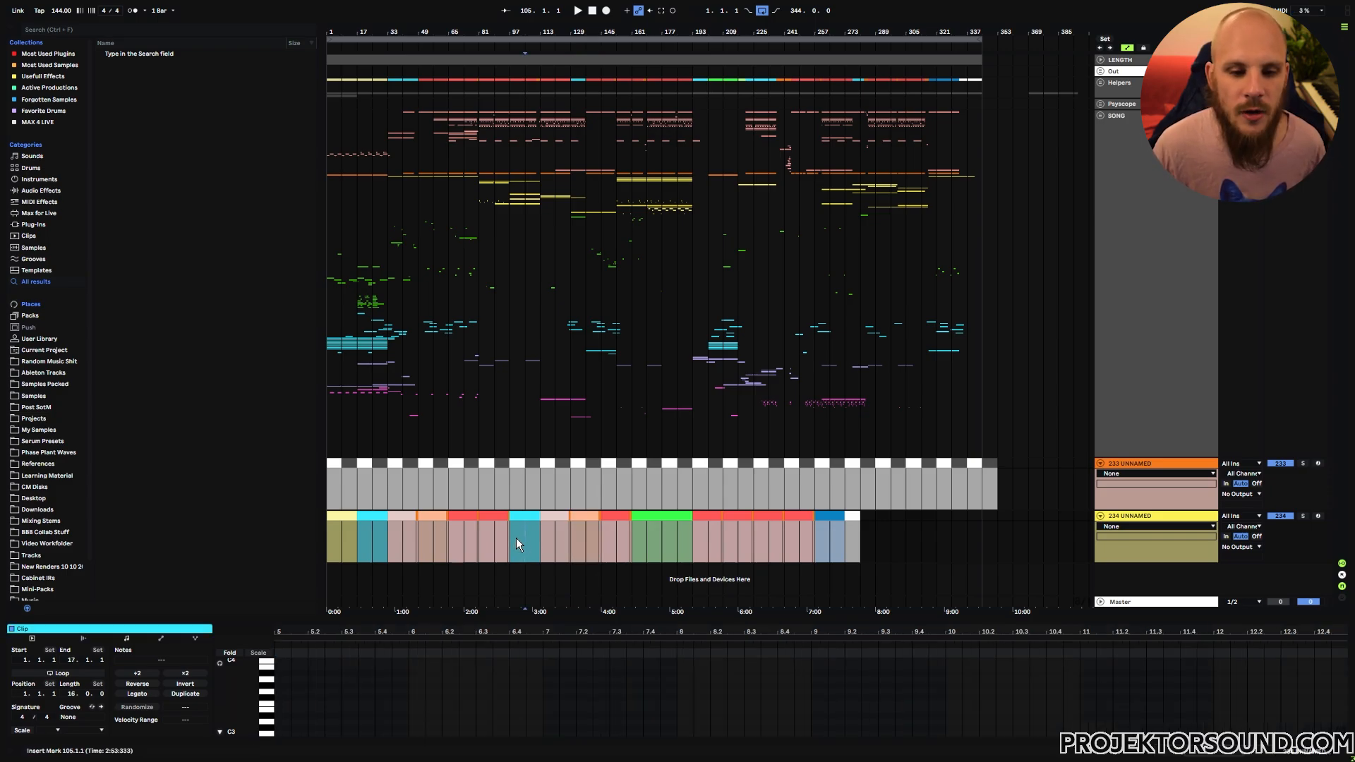
{"action": "left_click", "coordinate": [555, 534]}
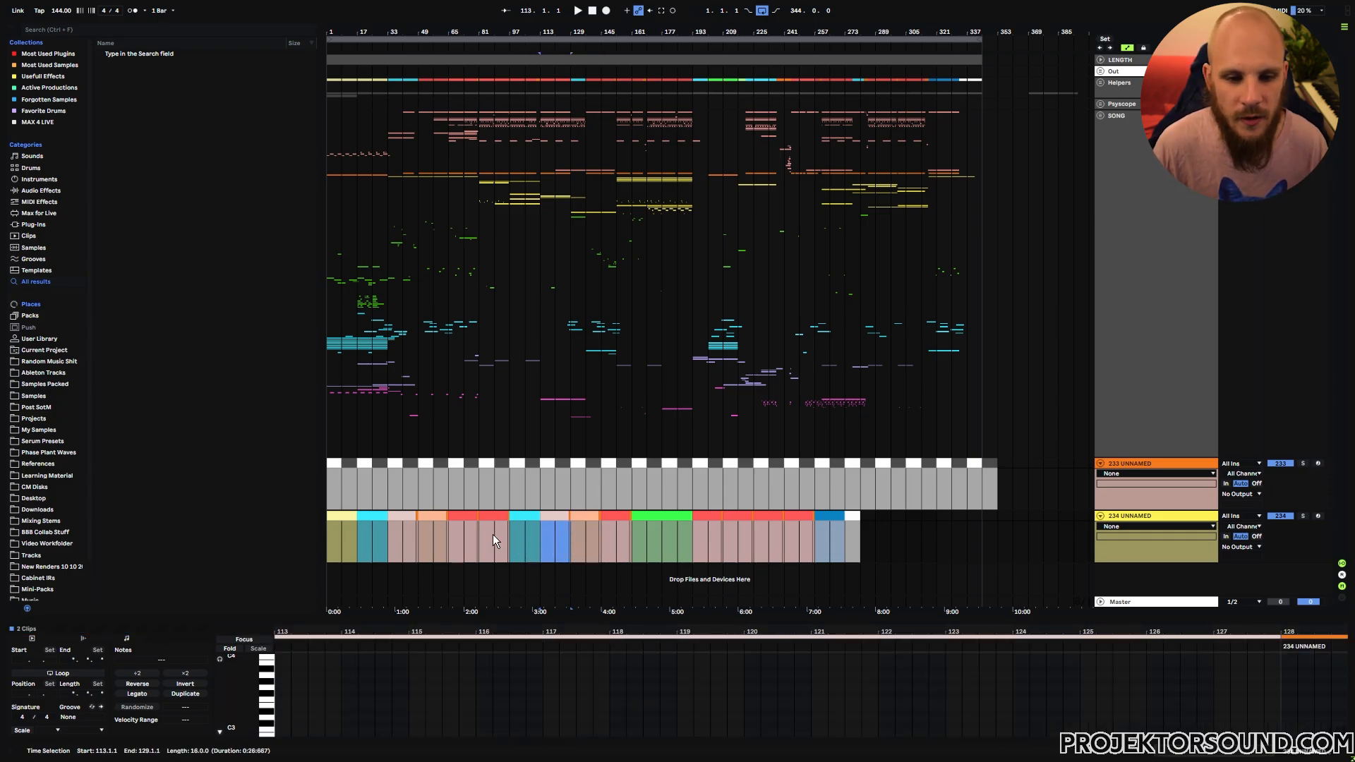
- Paste copies of the pale pink clip at bar 193 and the light orange clip at bar 209, over the red clips after the green section
{"action": "left_click", "coordinate": [400, 516]}
{"action": "key", "text": "ctrl+c"}
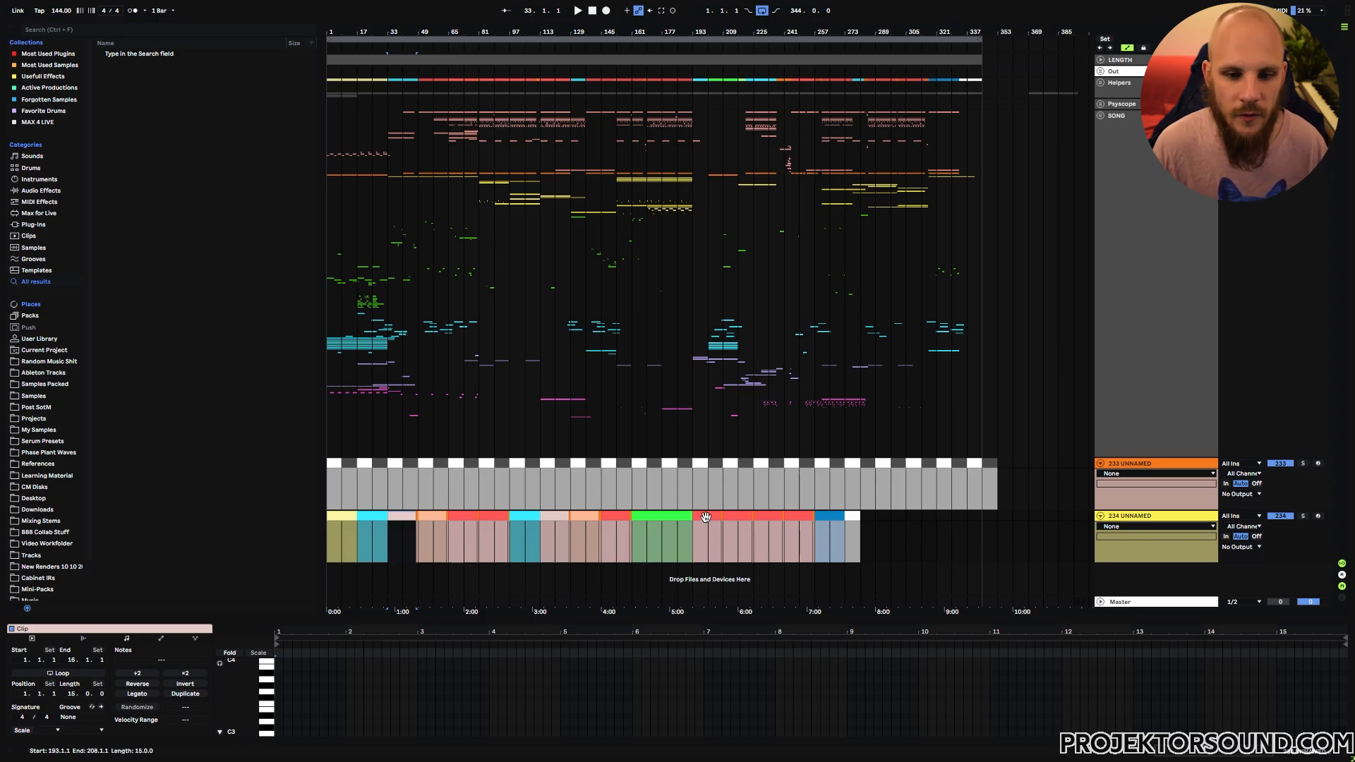
{"action": "left_click", "coordinate": [704, 560]}
{"action": "key", "text": "ctrl+v"}
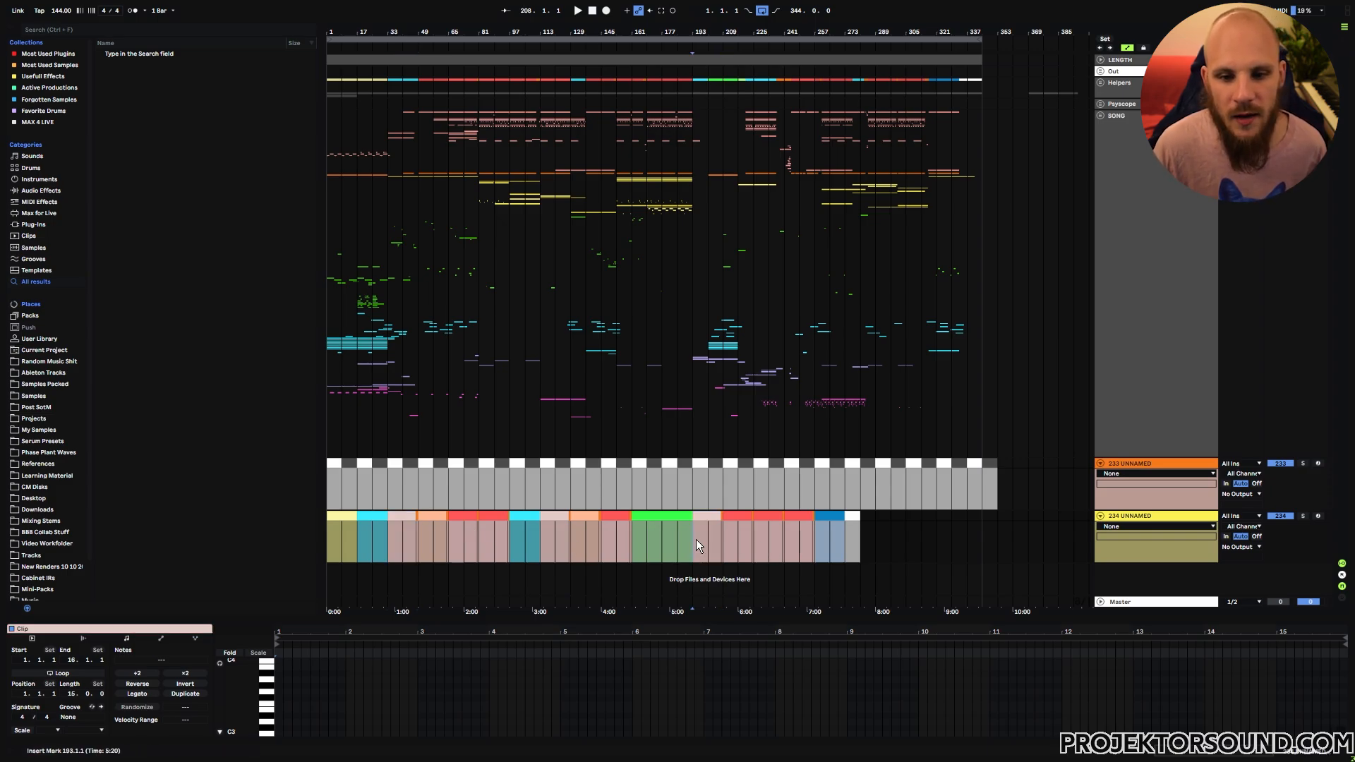
{"action": "left_click", "coordinate": [434, 516]}
{"action": "key", "text": "ctrl+c"}
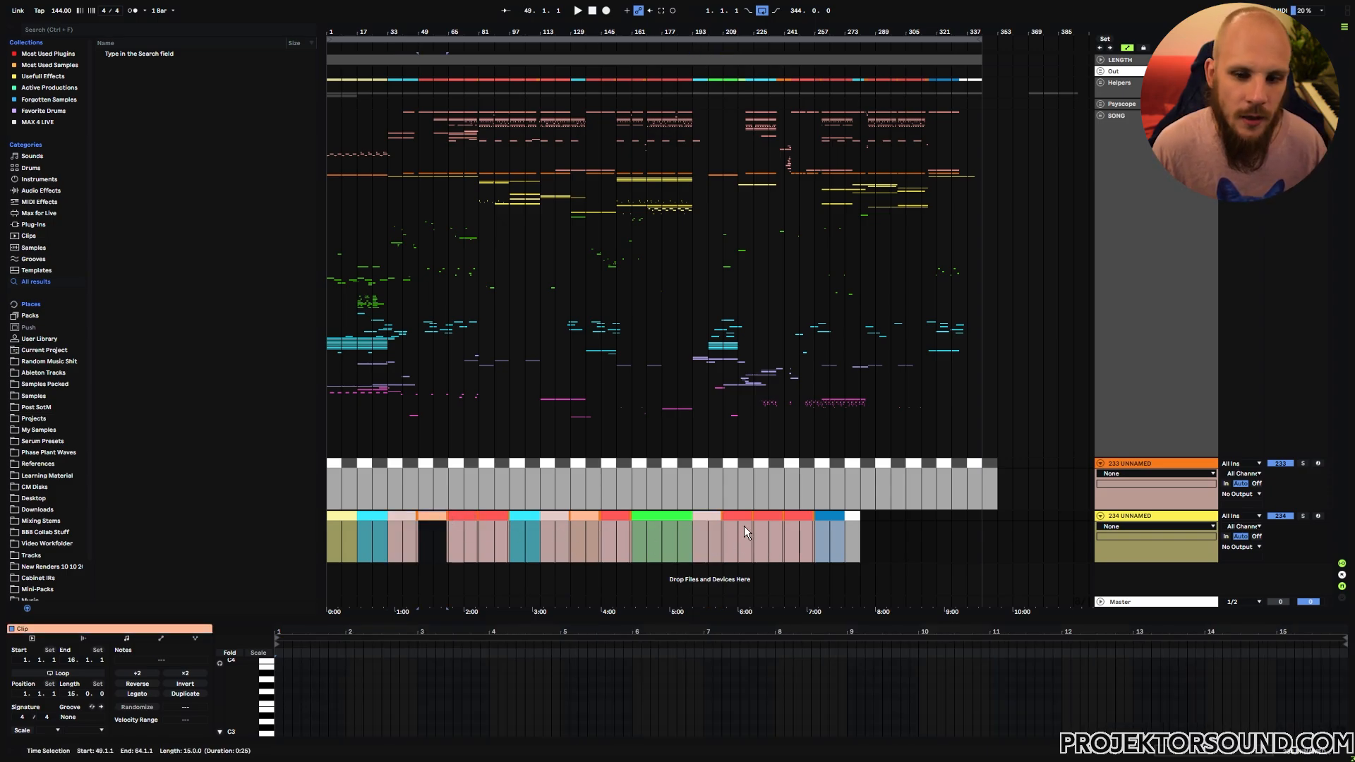
{"action": "left_click", "coordinate": [731, 532]}
{"action": "key", "text": "ctrl+v"}
{"action": "left_click_drag", "start_coordinate": [759, 537], "coordinate": [812, 539]}
{"action": "left_click", "coordinate": [793, 544]}
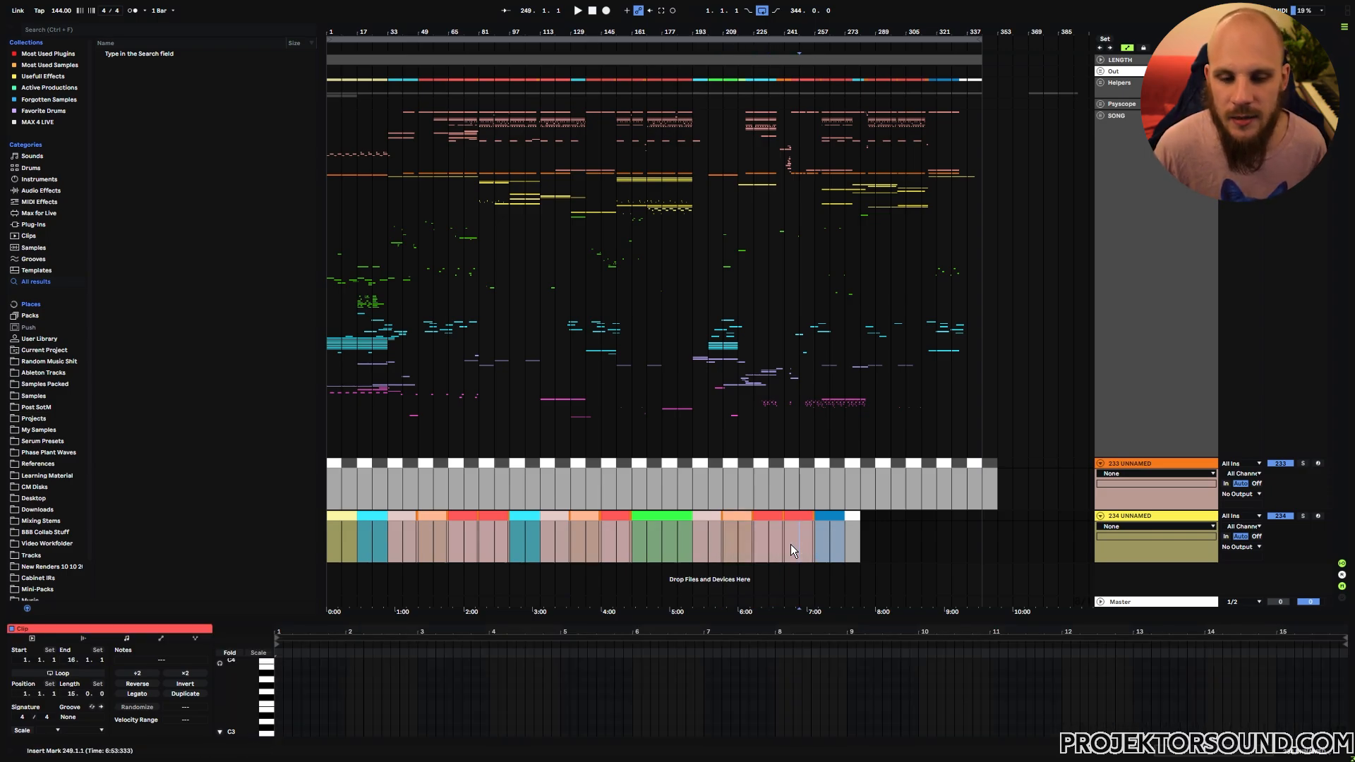
{"action": "left_click", "coordinate": [858, 538]}
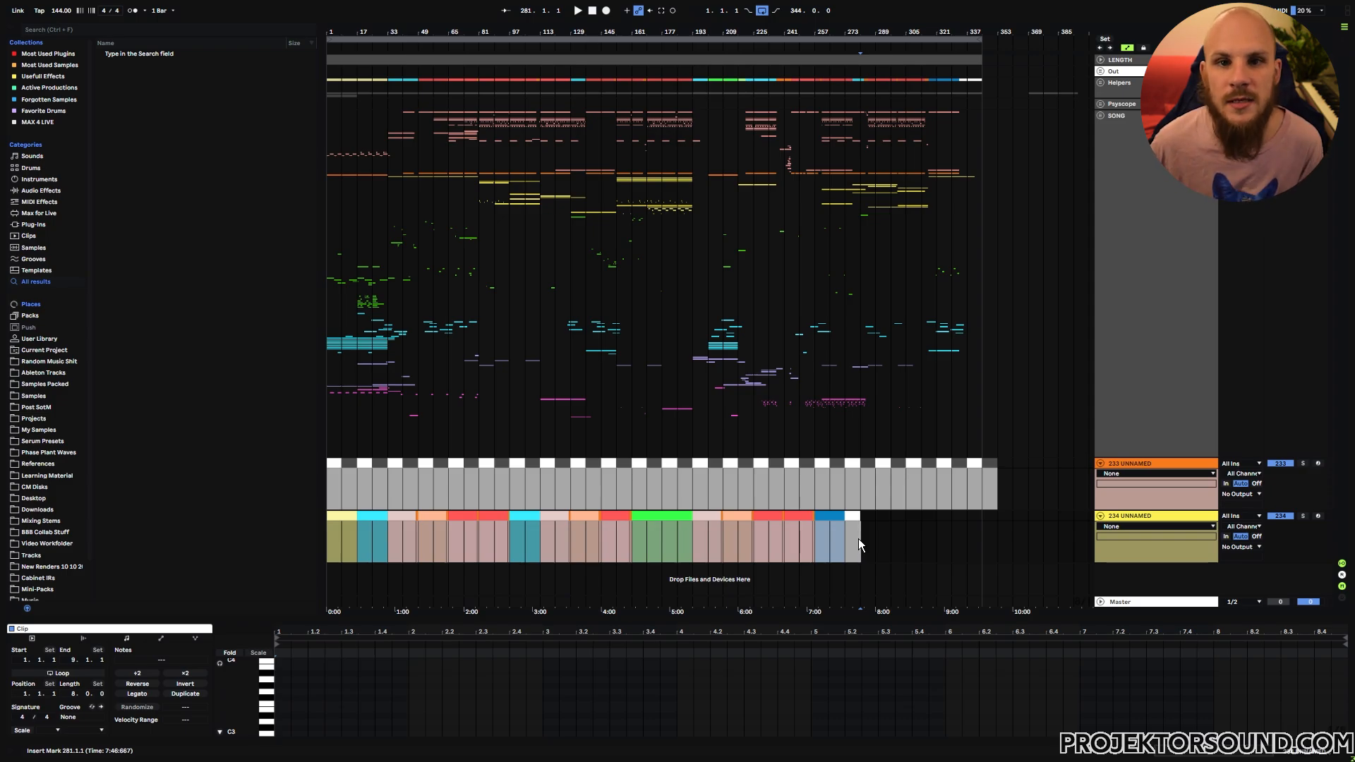
{"action": "left_click", "coordinate": [875, 540]}
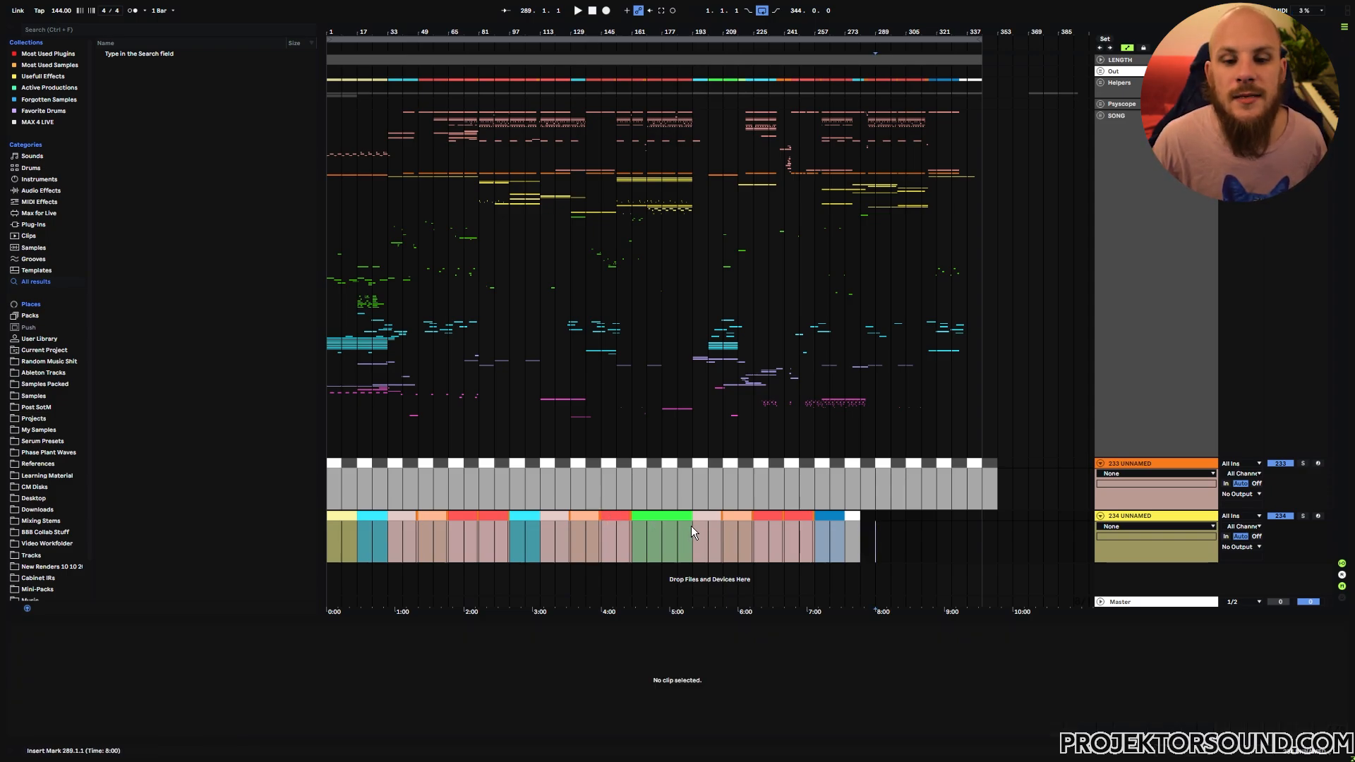
{"action": "left_click", "coordinate": [539, 540]}
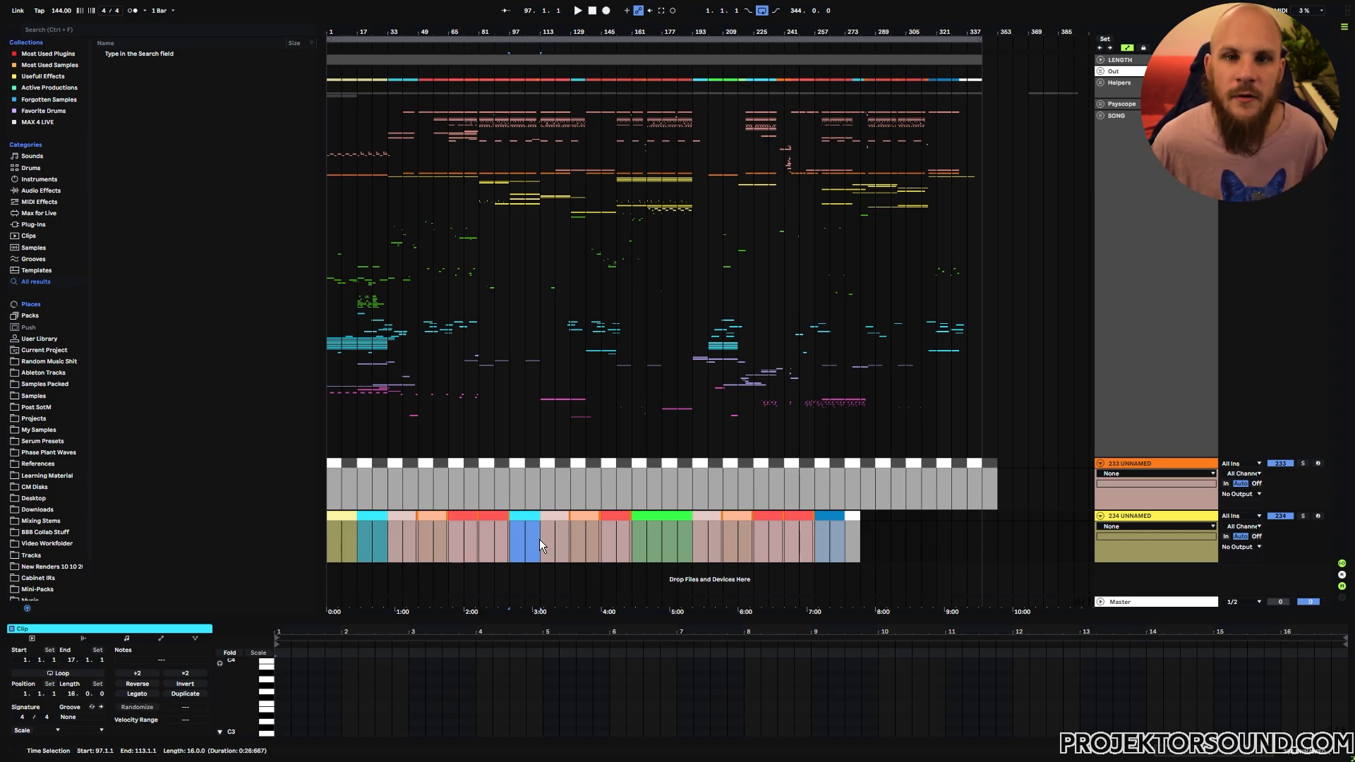
- Replace the pale pink clip at bar 113 with the light orange clip from bar 129, and bar 129 with the red clip from bar 65
{"action": "left_click", "coordinate": [584, 515]}
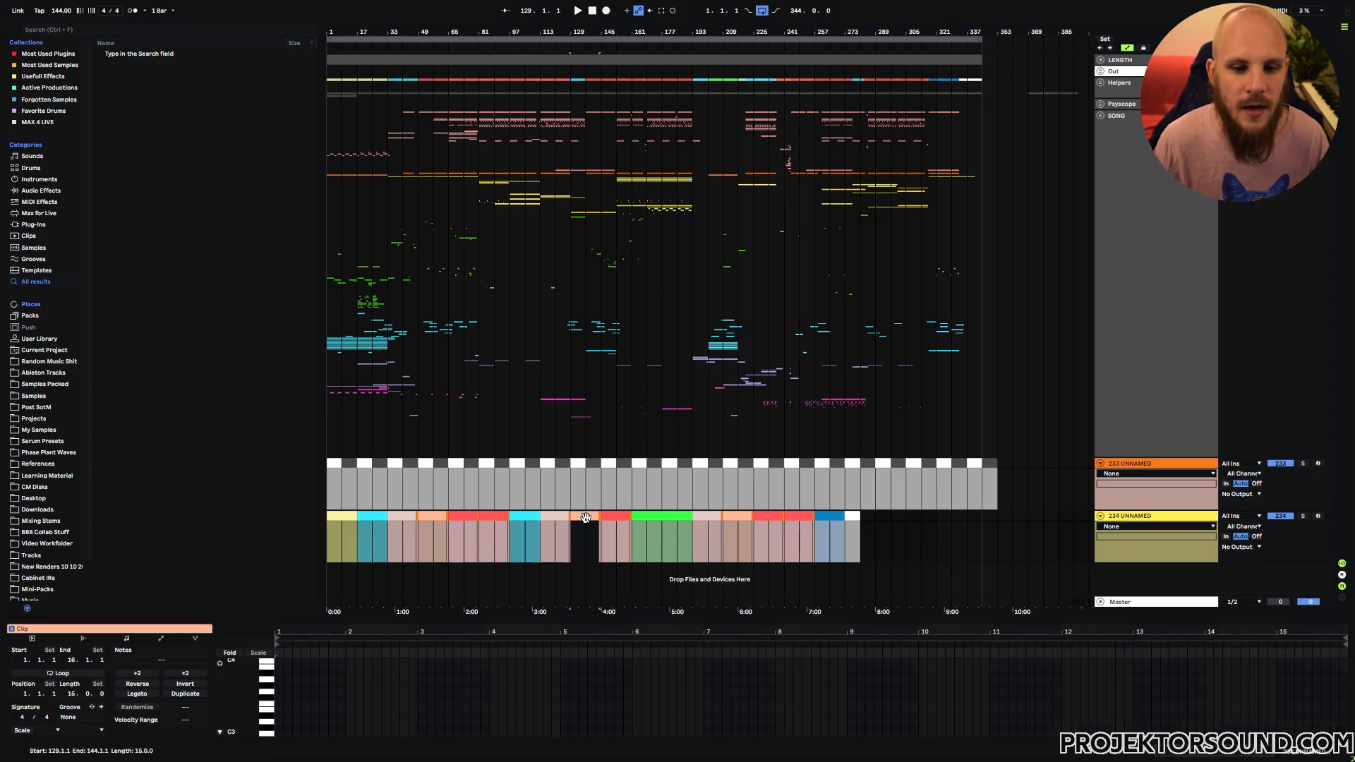
{"action": "key", "text": "ctrl+c"}
{"action": "left_click", "coordinate": [557, 516]}
{"action": "key", "text": "ctrl+v"}
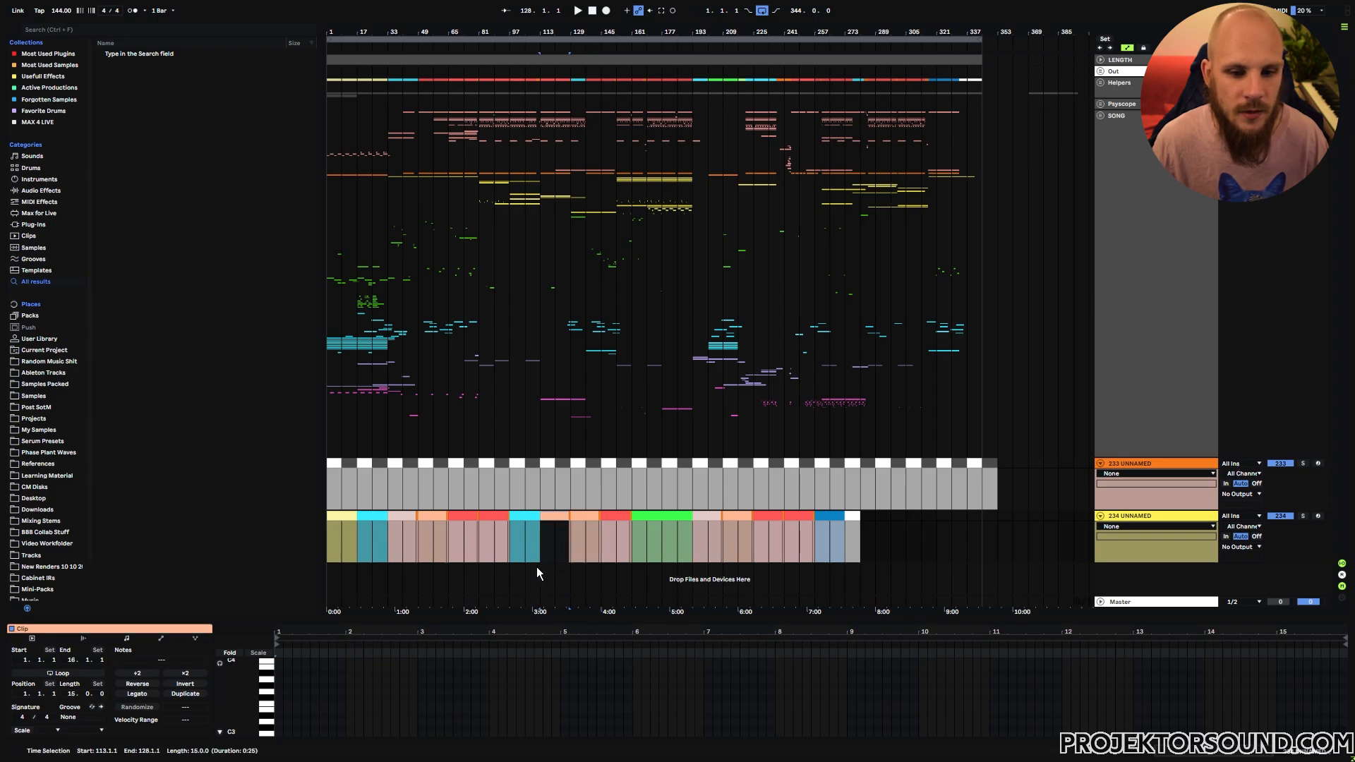
{"action": "left_click", "coordinate": [464, 516]}
{"action": "key", "text": "ctrl+c"}
{"action": "left_click", "coordinate": [589, 516]}
{"action": "key", "text": "ctrl+v"}
{"action": "left_click", "coordinate": [606, 539]}
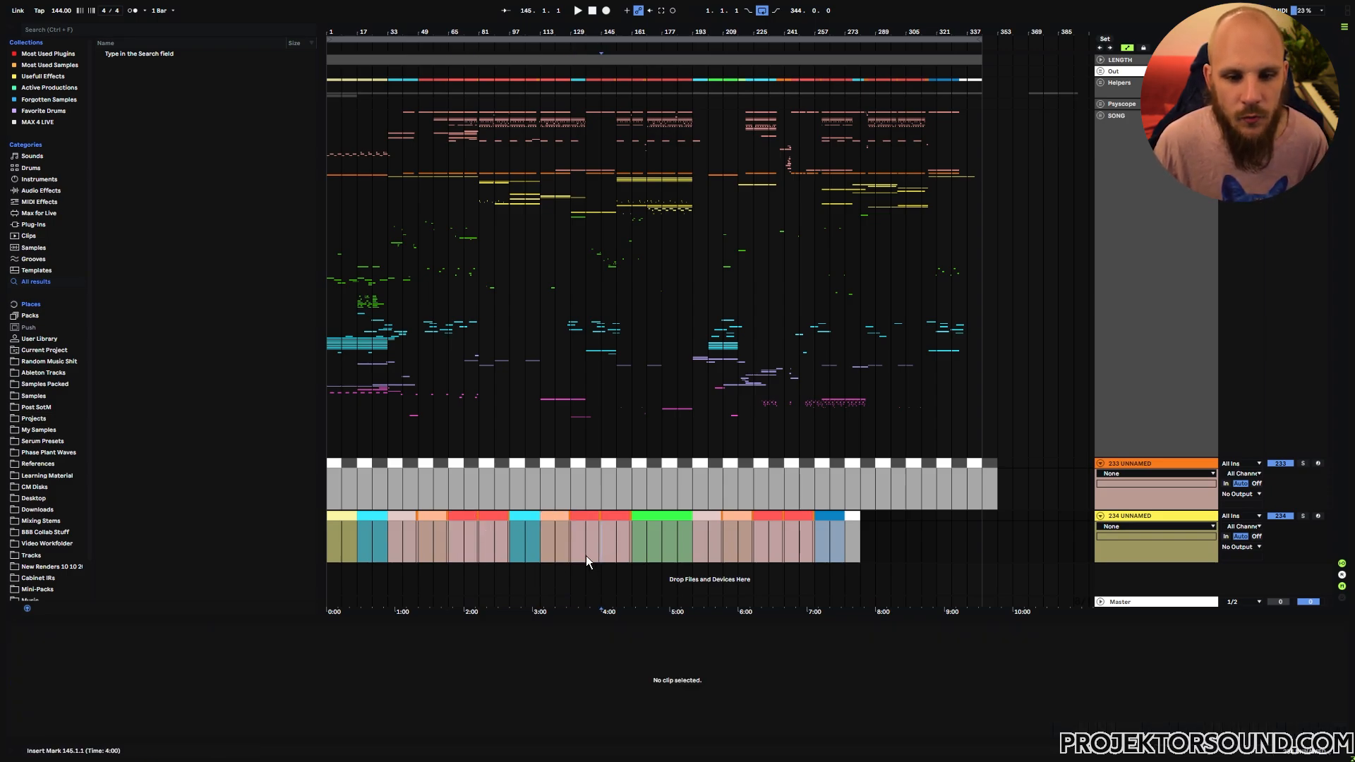
{"action": "left_click", "coordinate": [628, 536]}
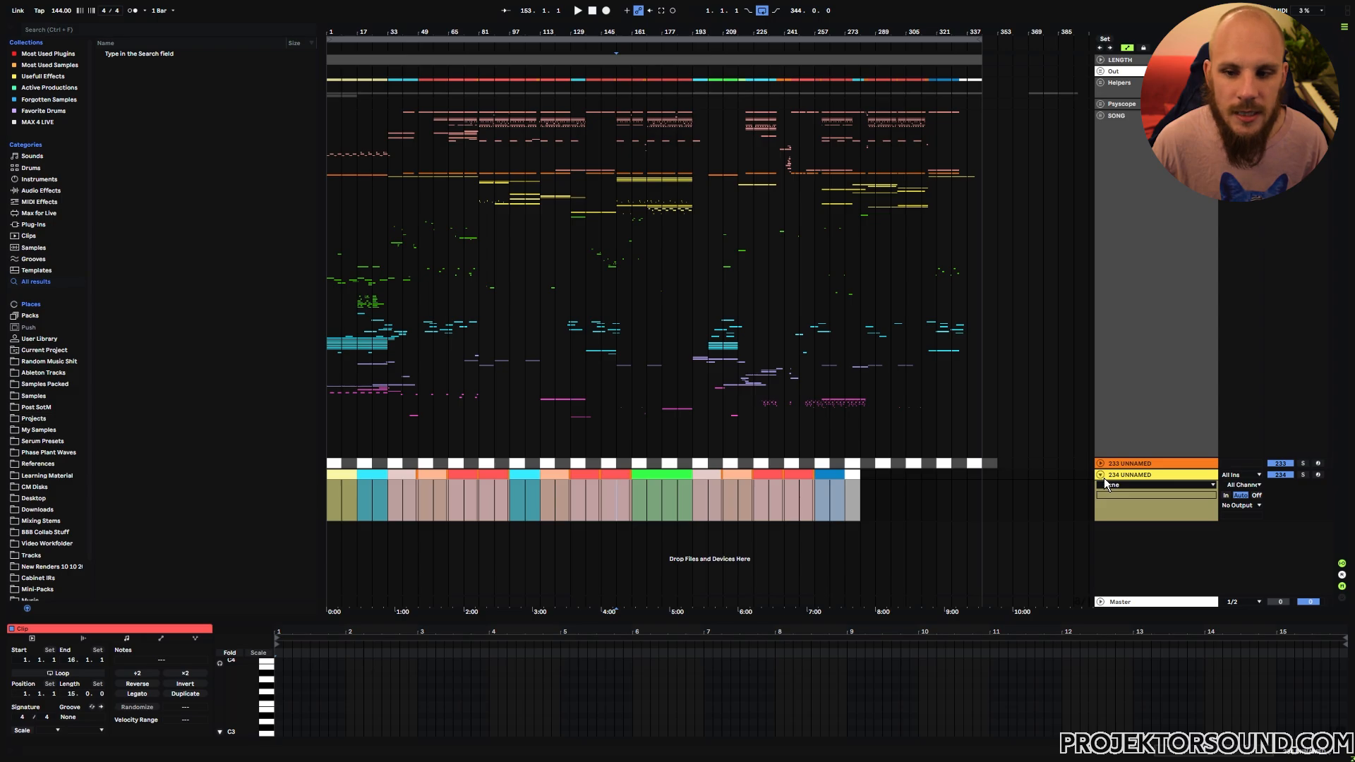
- Collapse the yellow helper track and expand the SONG group, the Drums group inside it and its group 25
{"action": "left_click", "coordinate": [1102, 476]}
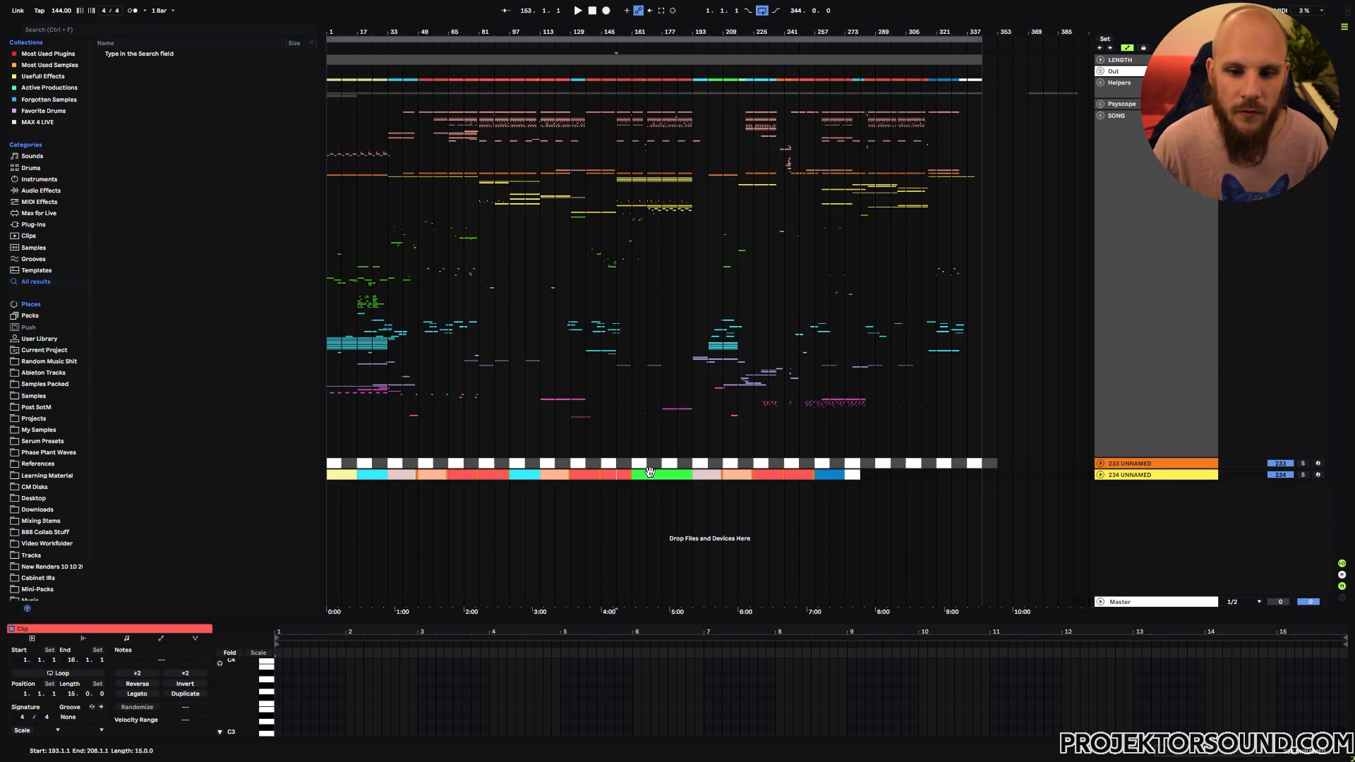
{"action": "left_click", "coordinate": [1099, 115]}
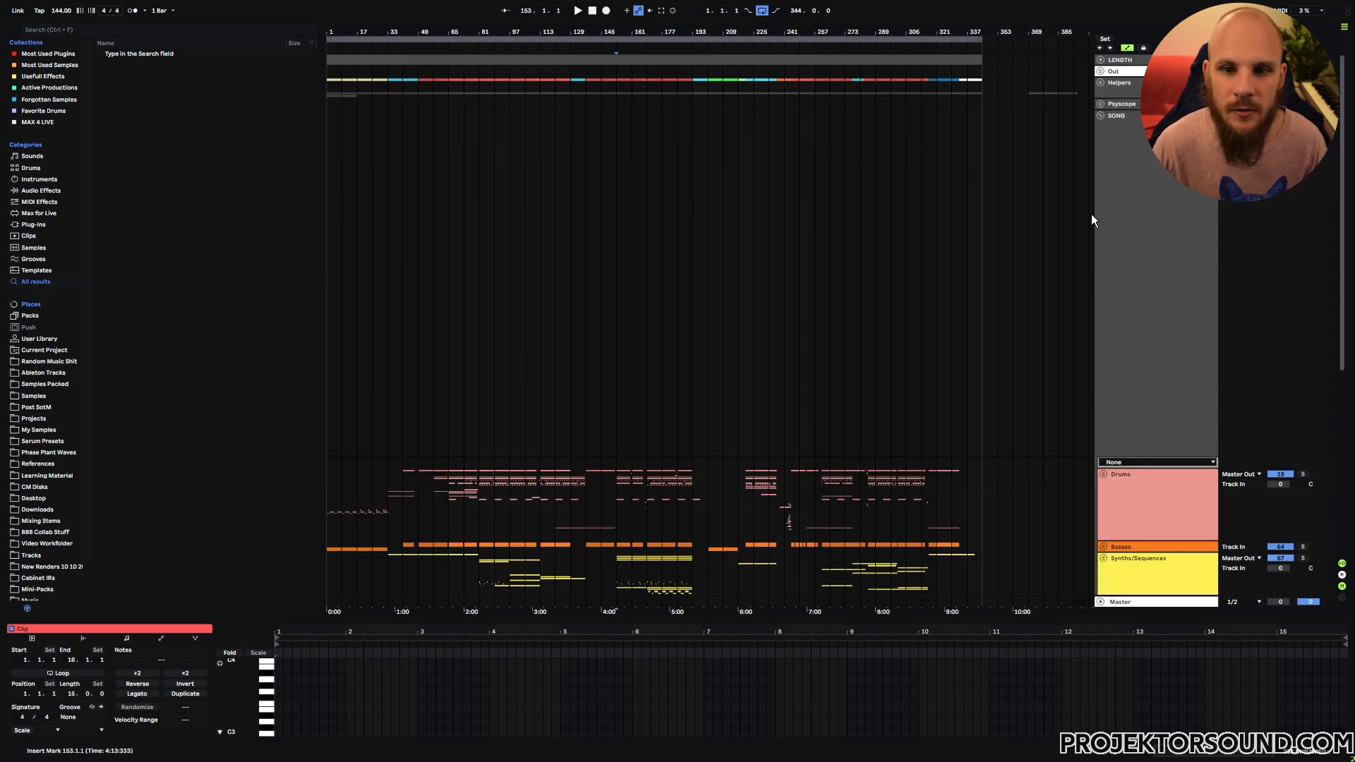
{"action": "left_click", "coordinate": [1103, 474]}
{"action": "scroll", "coordinate": [808, 385], "scroll_direction": "down", "scroll_amount": 5}
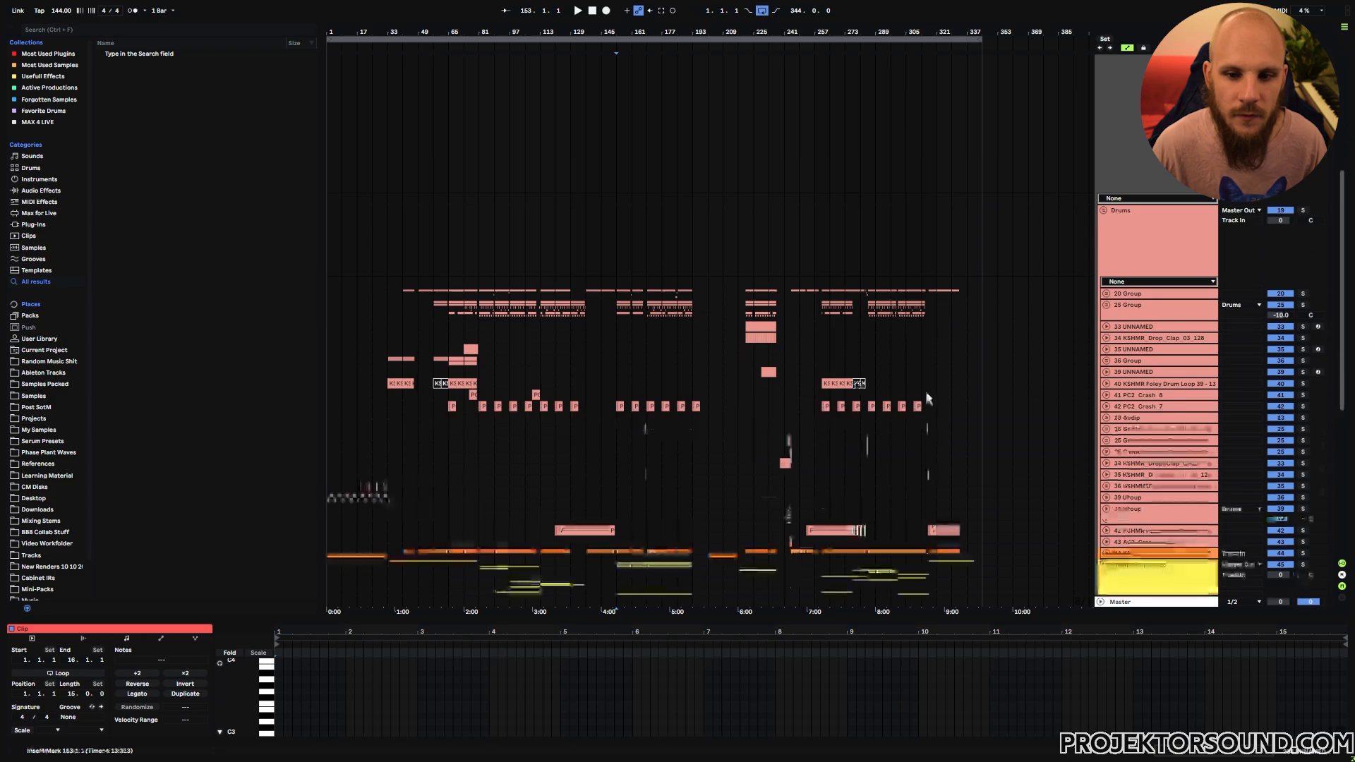
{"action": "left_click", "coordinate": [1108, 184]}
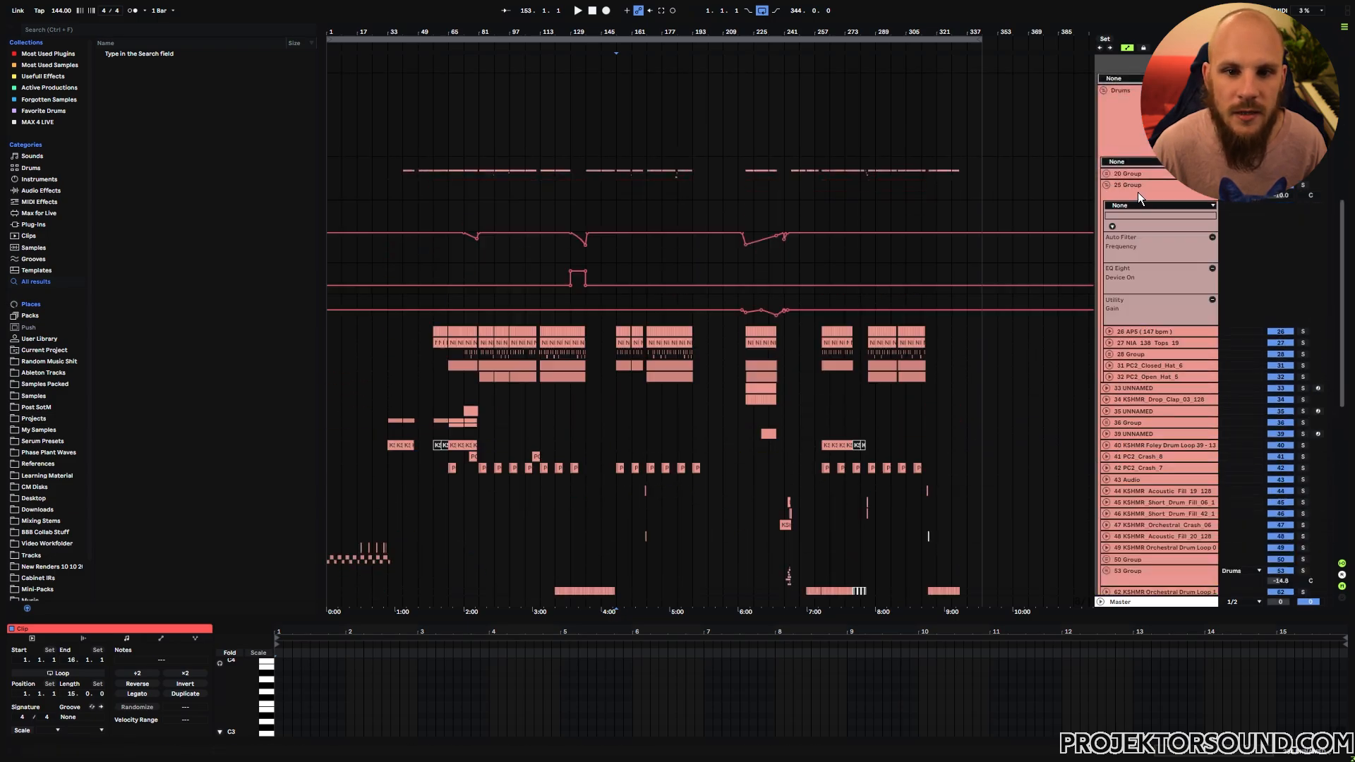
- Examine how the top loops and hat clips in group 25 are layered section by section between bars 49 and 97
{"action": "left_click_drag", "start_coordinate": [415, 31], "coordinate": [405, 102]}
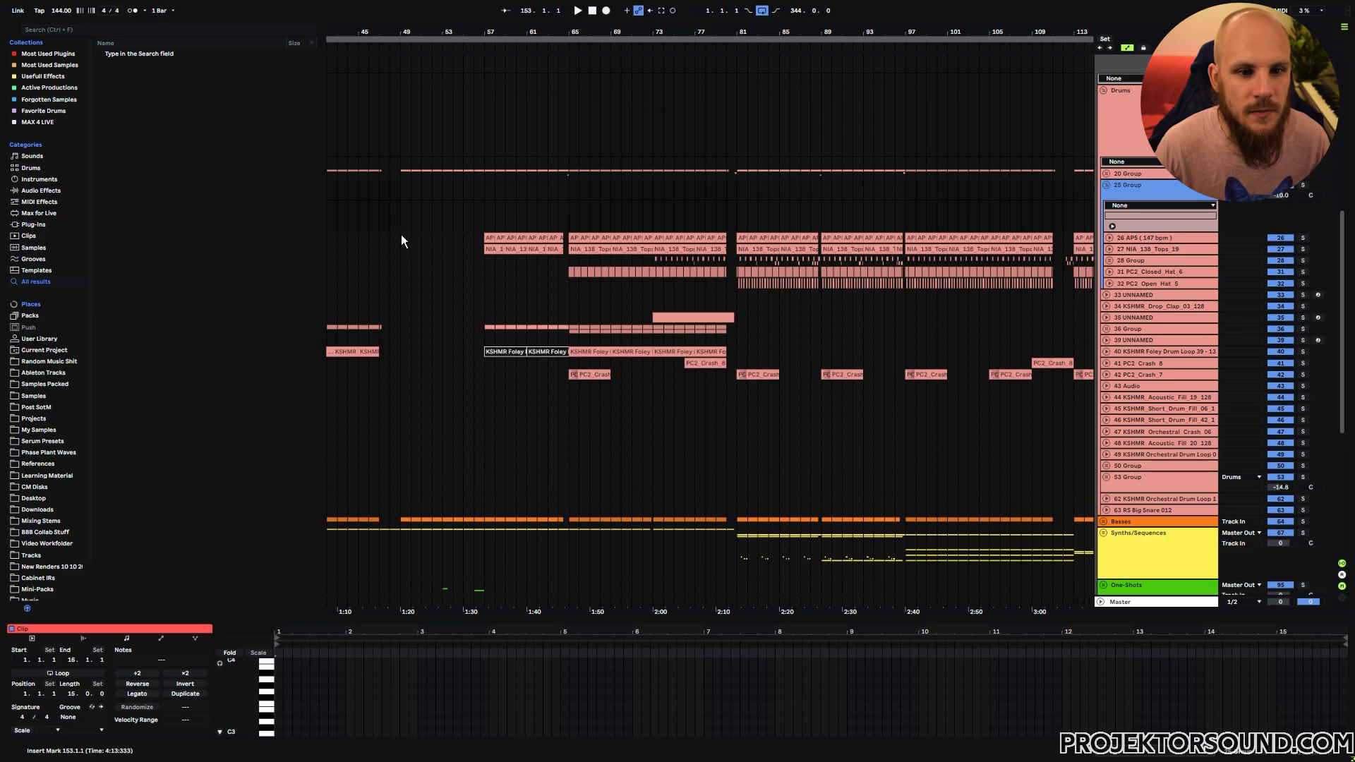
{"action": "left_click_drag", "start_coordinate": [401, 234], "coordinate": [731, 275]}
{"action": "scroll", "coordinate": [811, 295], "scroll_direction": "right", "scroll_amount": 3}
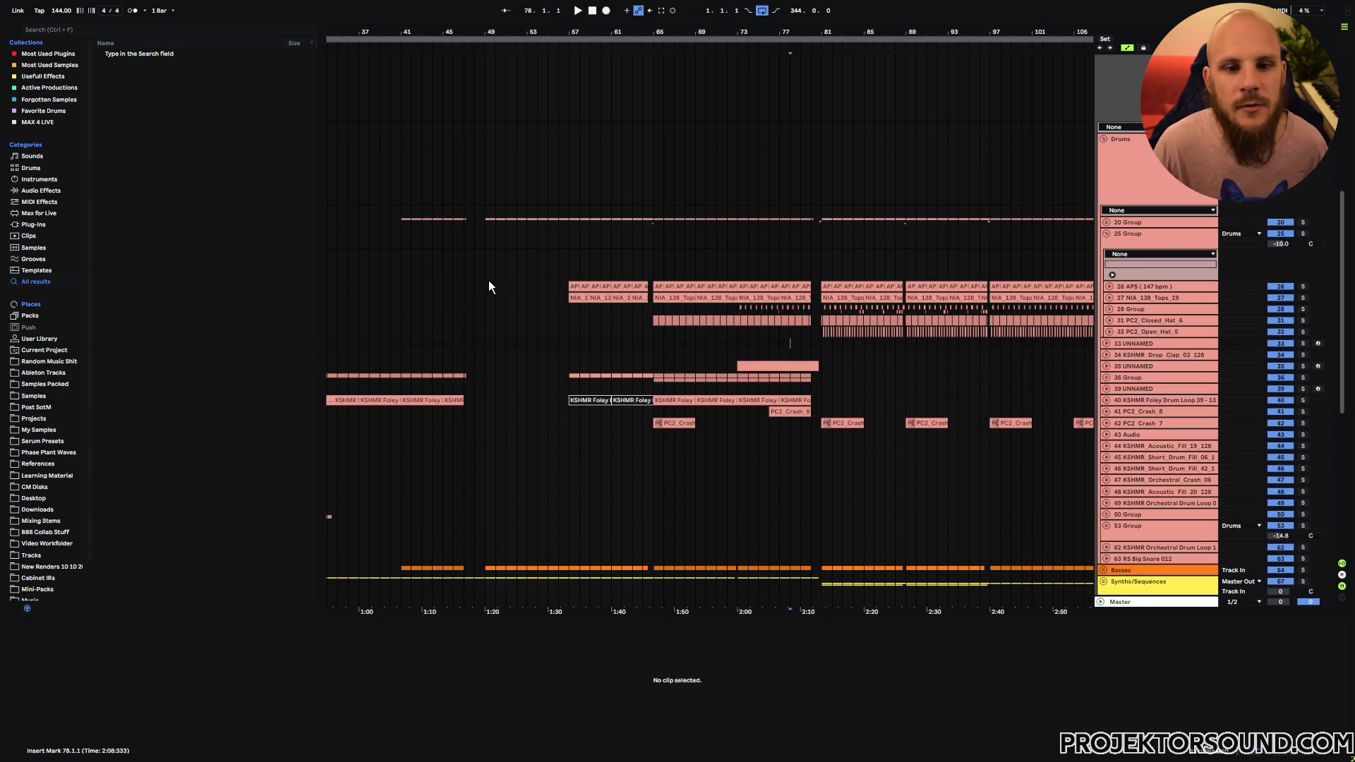
{"action": "left_click_drag", "start_coordinate": [488, 283], "coordinate": [652, 325]}
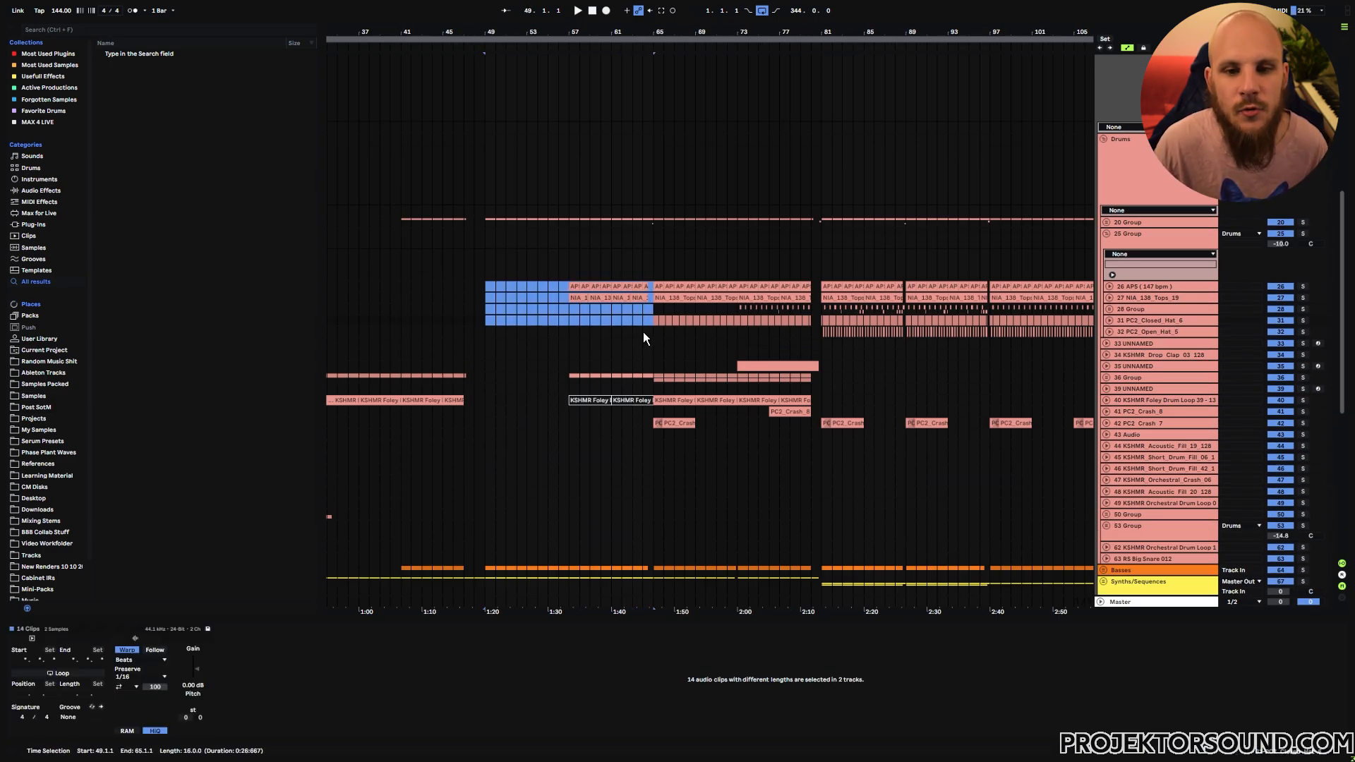
{"action": "left_click", "coordinate": [653, 284]}
{"action": "left_click_drag", "start_coordinate": [653, 308], "coordinate": [520, 321]}
{"action": "left_click", "coordinate": [816, 330]}
{"action": "left_click_drag", "start_coordinate": [591, 275], "coordinate": [760, 319]}
- Solo the PC2_Open_Hat_5 track, play it from bar 81, and turn its solo off again
{"action": "left_click", "coordinate": [600, 365]}
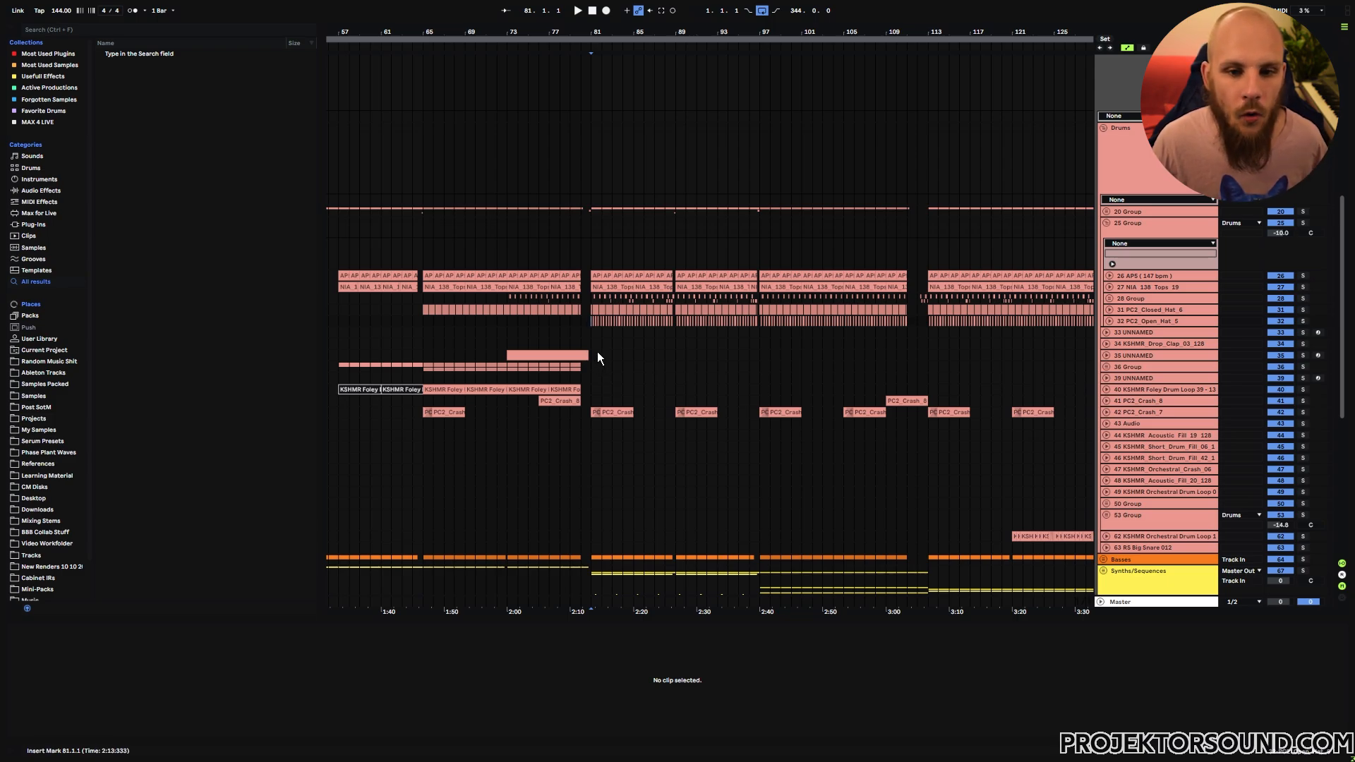
{"action": "left_click", "coordinate": [1303, 321]}
{"action": "key", "text": "space"}
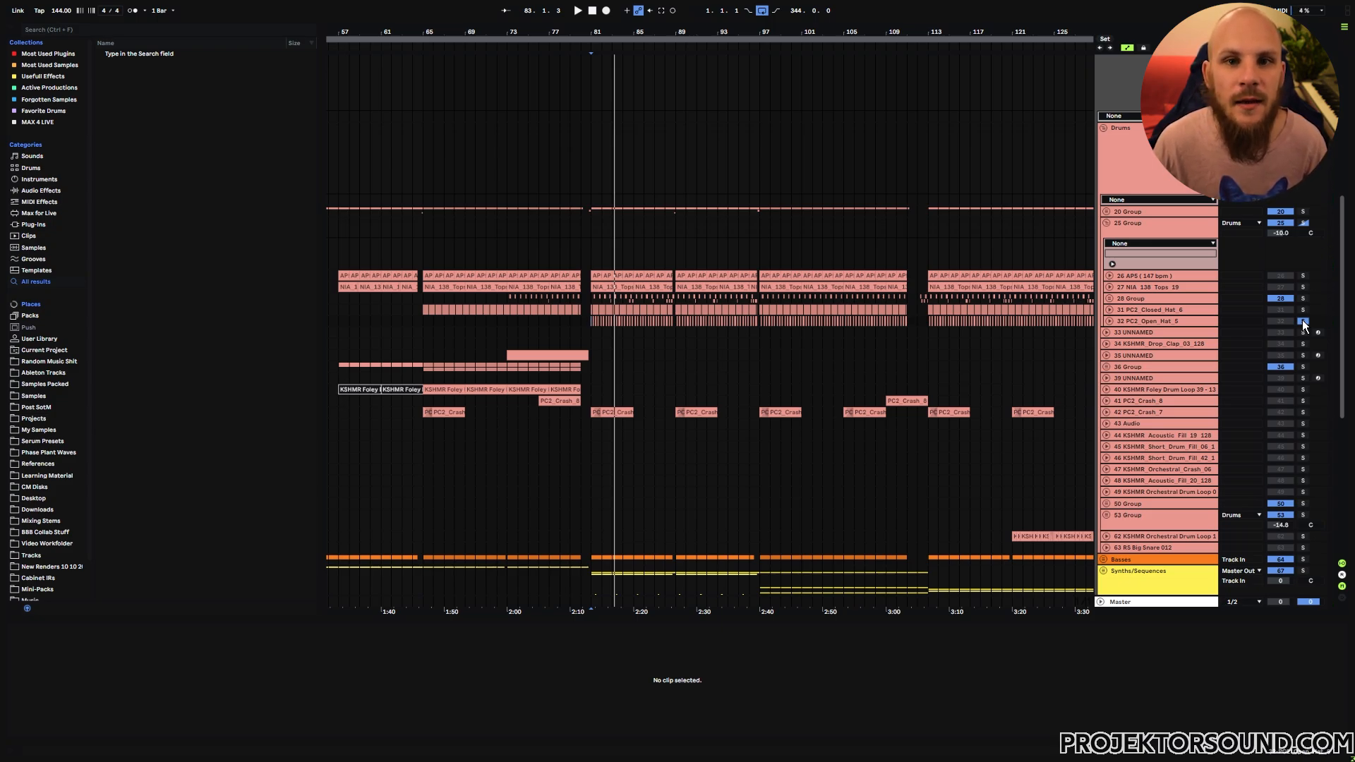
{"action": "left_click", "coordinate": [1303, 322]}
- Play the full mix from bar 81 while switching PC2_Open_Hat_5 off and on twice to compare the sound
{"action": "key", "text": "space"}
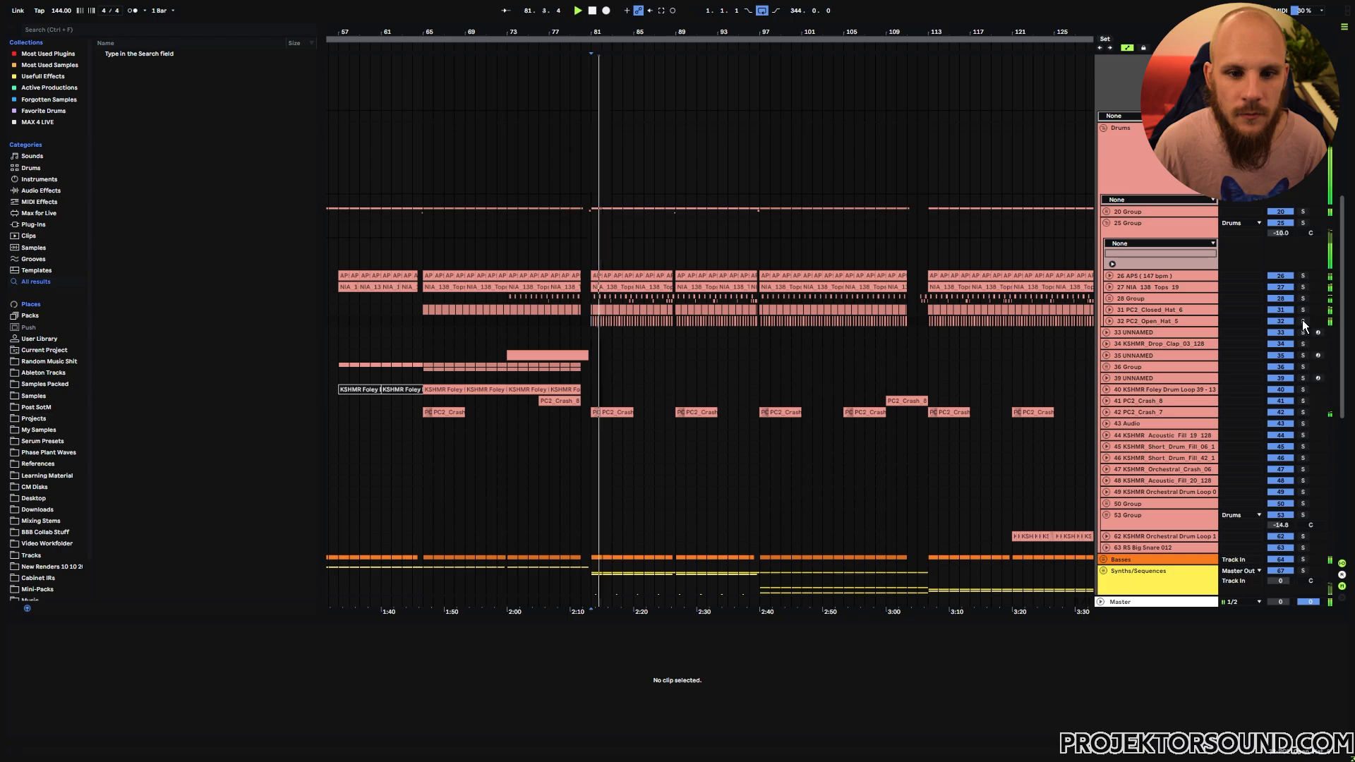
{"action": "left_click", "coordinate": [1280, 321]}
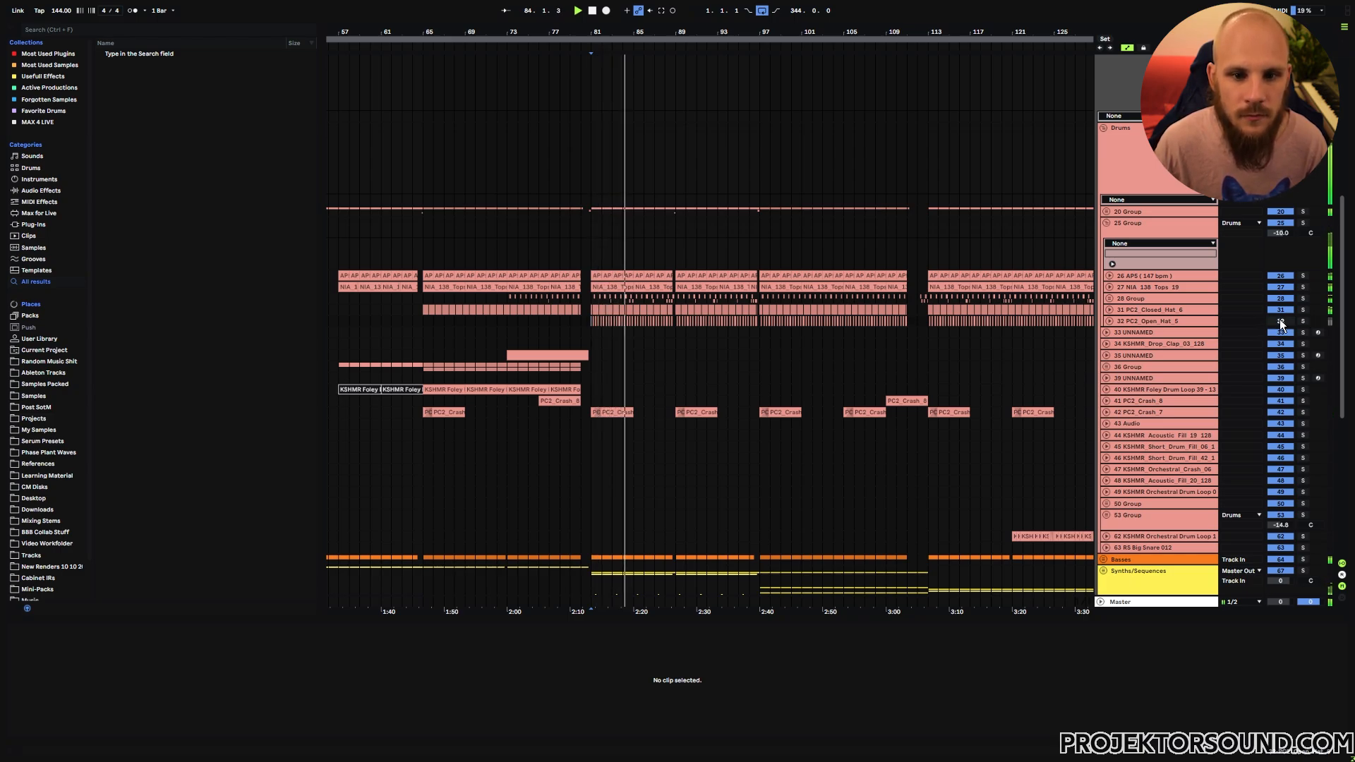
{"action": "left_click", "coordinate": [1280, 320]}
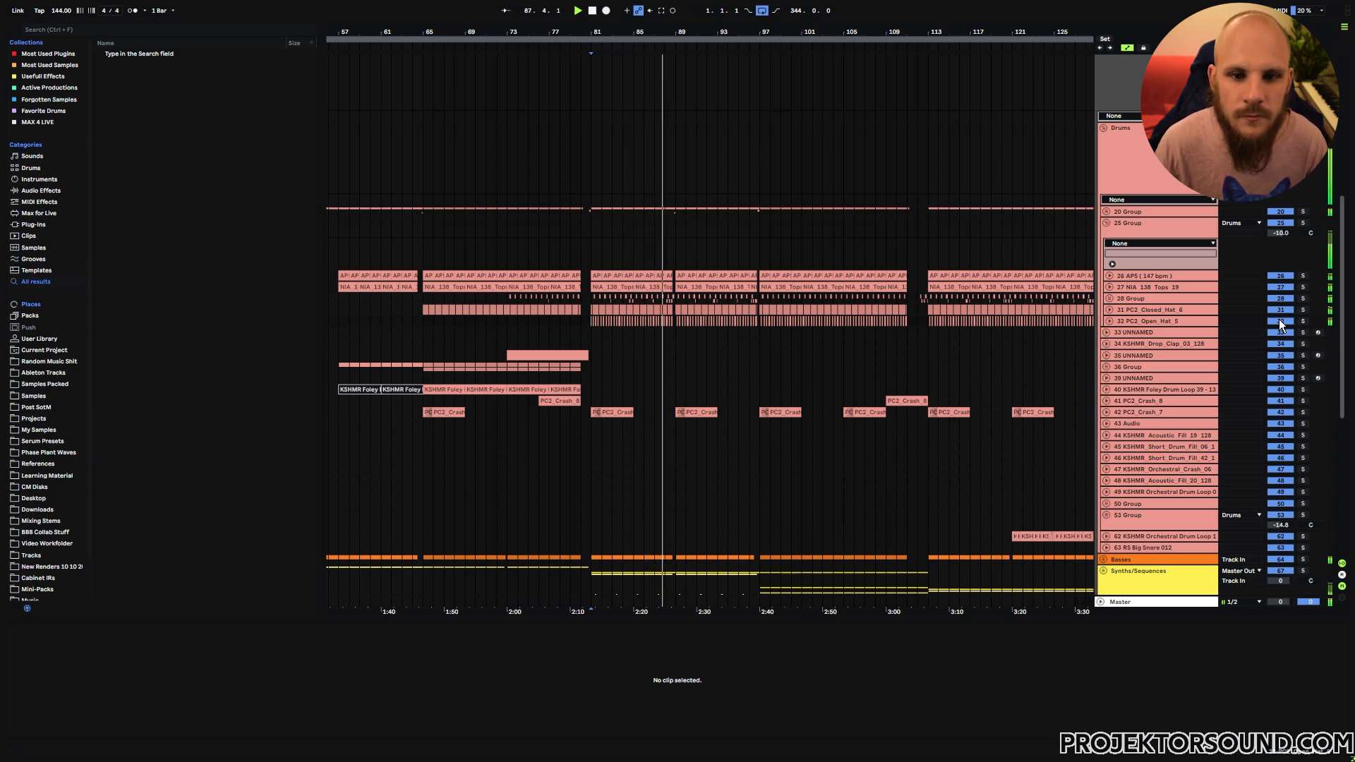
{"action": "left_click", "coordinate": [1280, 320]}
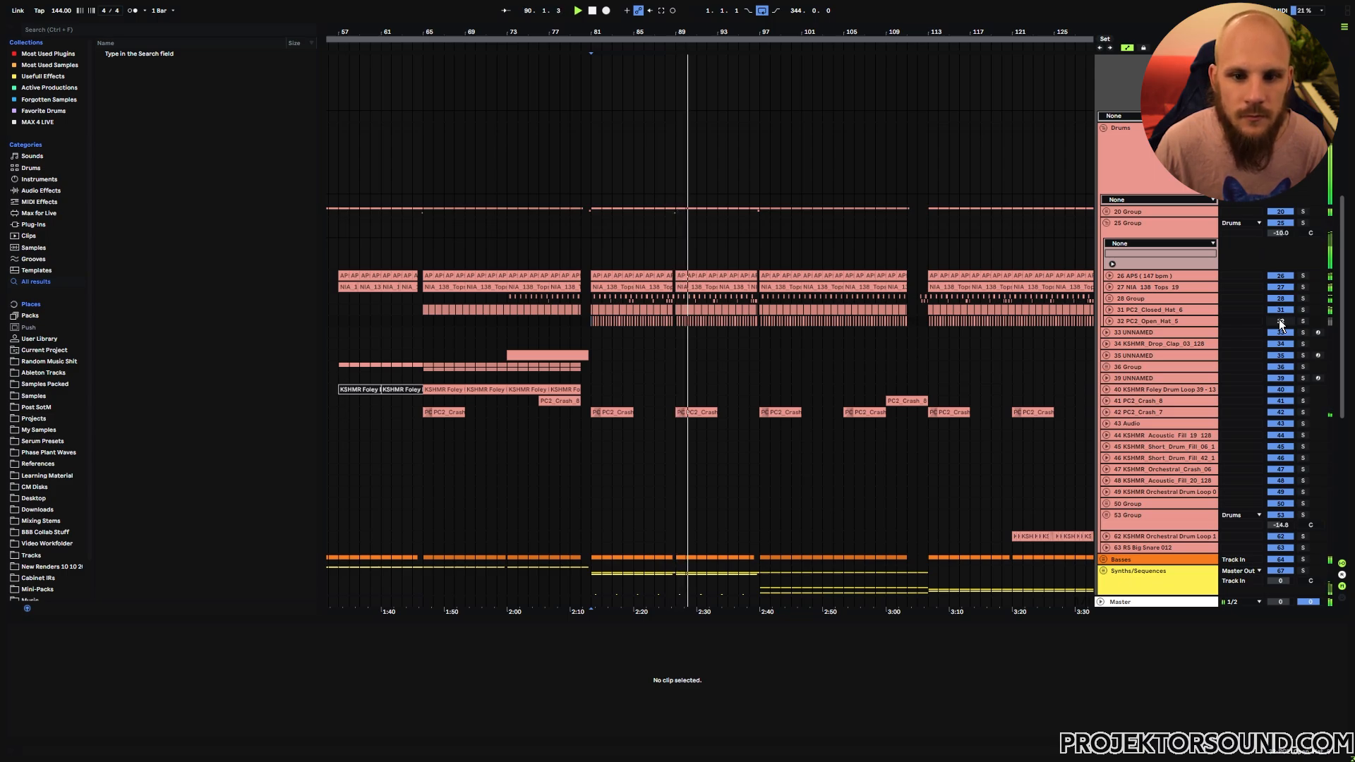
{"action": "left_click", "coordinate": [1279, 320]}
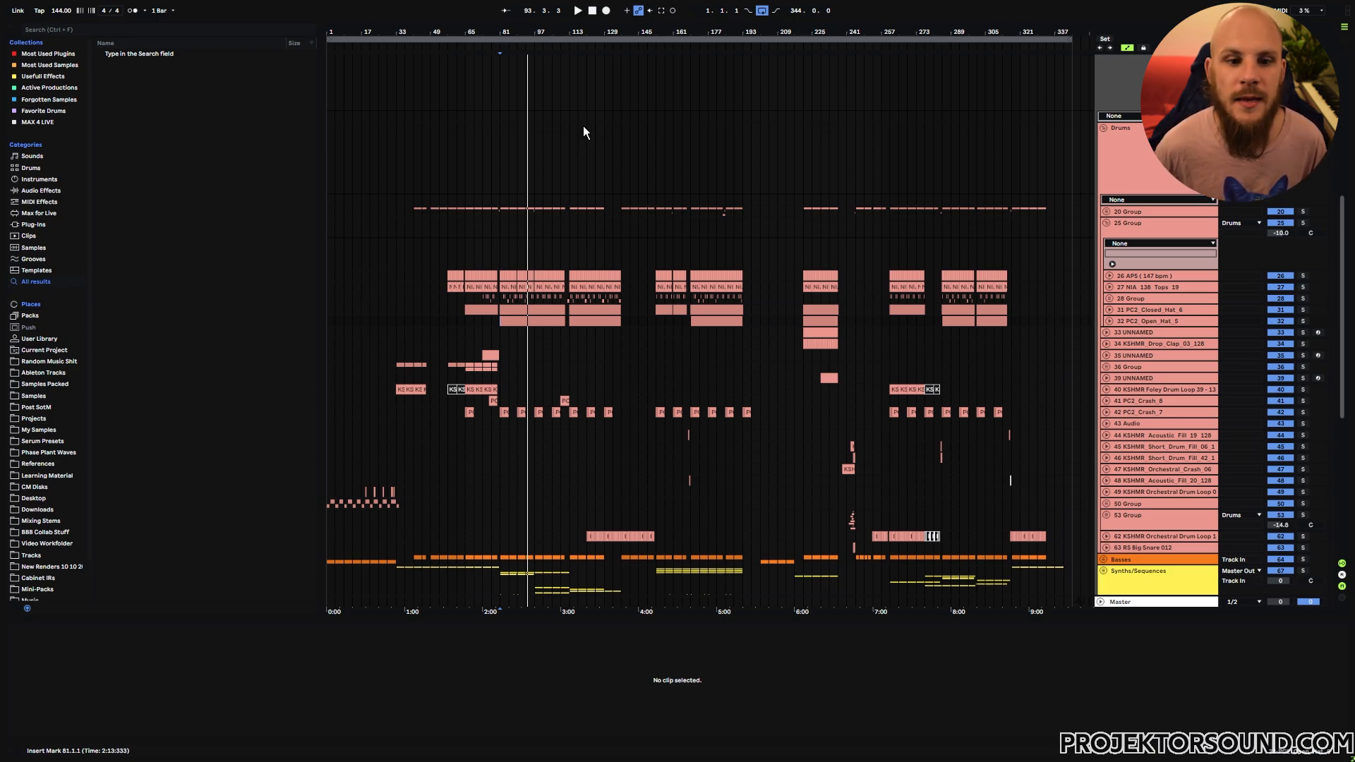
- Copy the four bars of PC2_Open_Hat_5 clips at bar 81 to bar 49 and repeat them up to bar 81
{"action": "left_click_drag", "start_coordinate": [436, 34], "coordinate": [436, 384]}
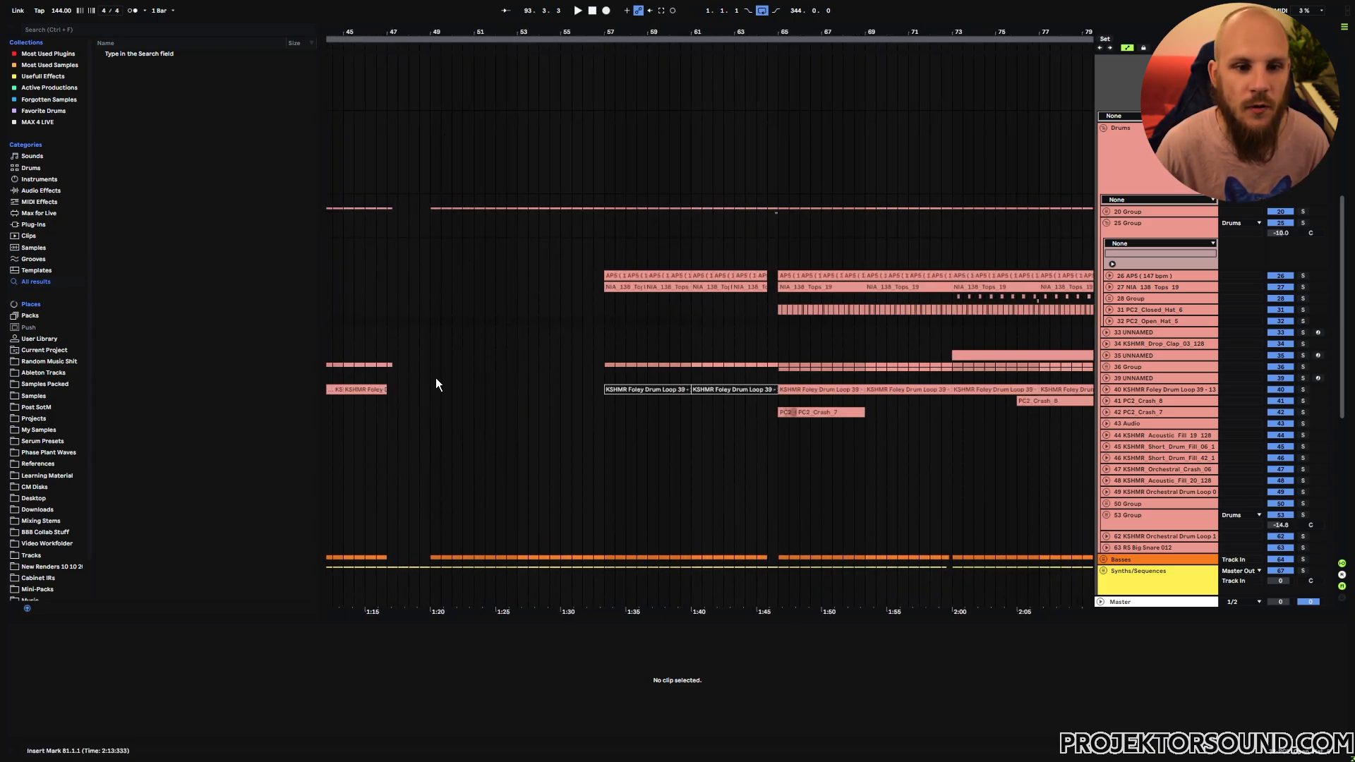
{"action": "left_click_drag", "start_coordinate": [839, 321], "coordinate": [484, 308]}
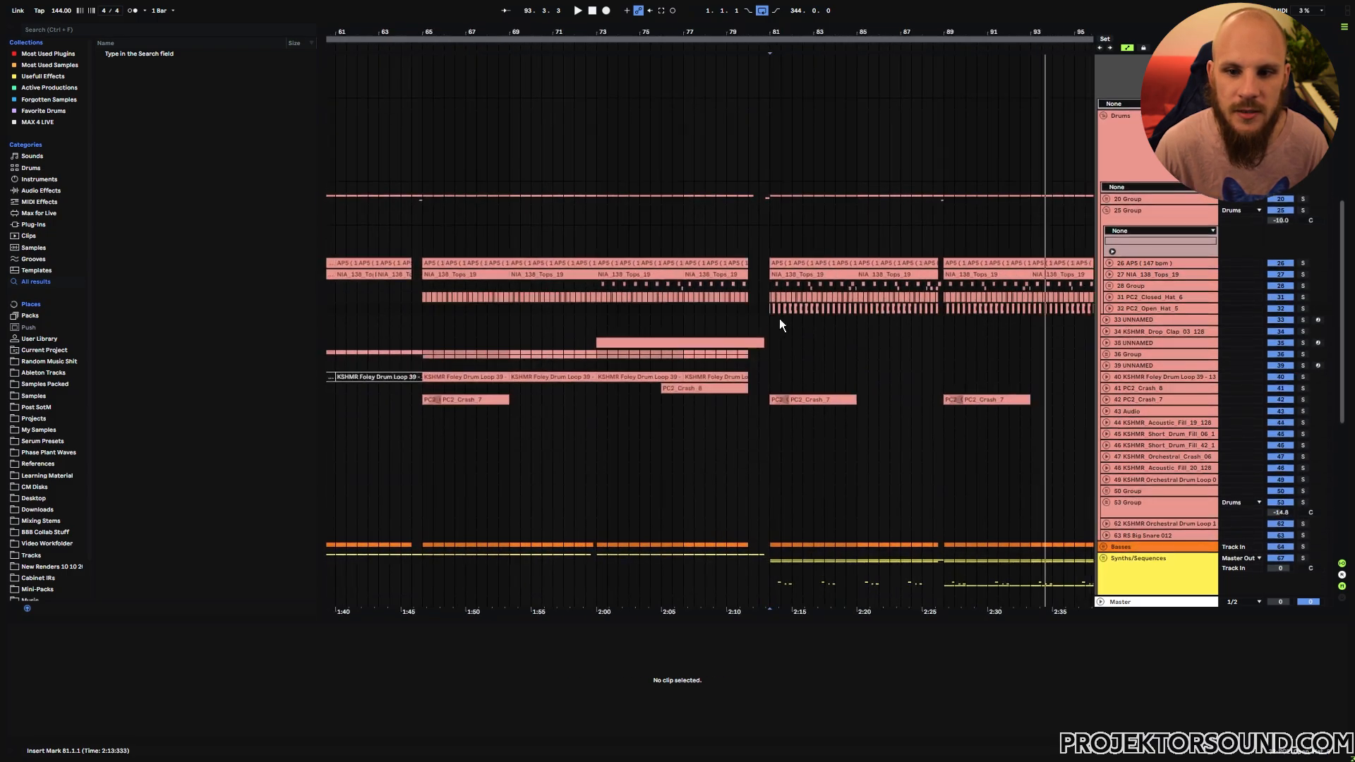
{"action": "left_click_drag", "start_coordinate": [772, 309], "coordinate": [858, 309]}
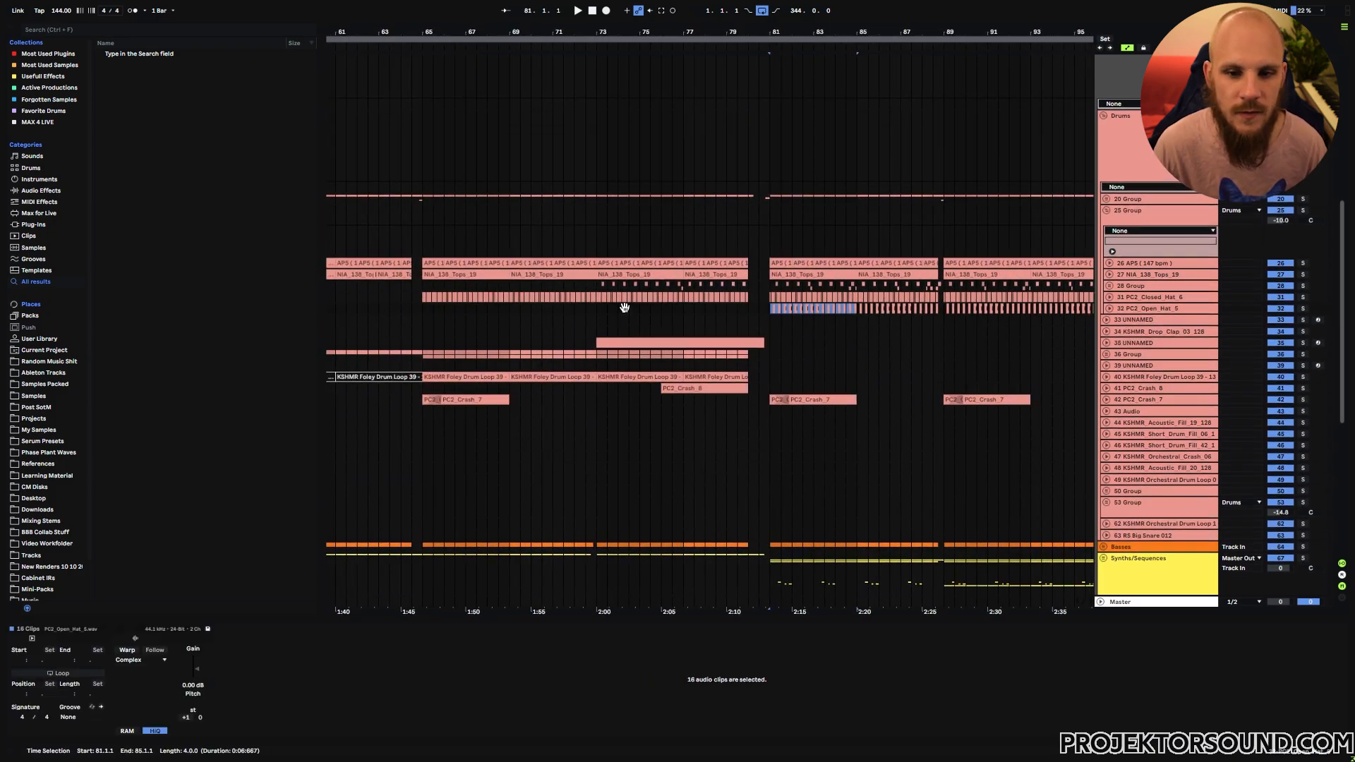
{"action": "left_click_drag", "start_coordinate": [623, 306], "coordinate": [981, 290]}
{"action": "left_click_drag", "start_coordinate": [427, 293], "coordinate": [920, 307]}
{"action": "left_click", "coordinate": [528, 292]}
{"action": "key", "text": "ctrl+v"}
{"action": "key", "text": "ctrl+d"}
{"action": "key", "text": "ctrl+d"}
{"action": "key", "text": "ctrl+d"}
{"action": "key", "text": "ctrl+d"}
{"action": "key", "text": "ctrl+d"}
{"action": "key", "text": "ctrl+d"}
{"action": "key", "text": "ctrl+d"}
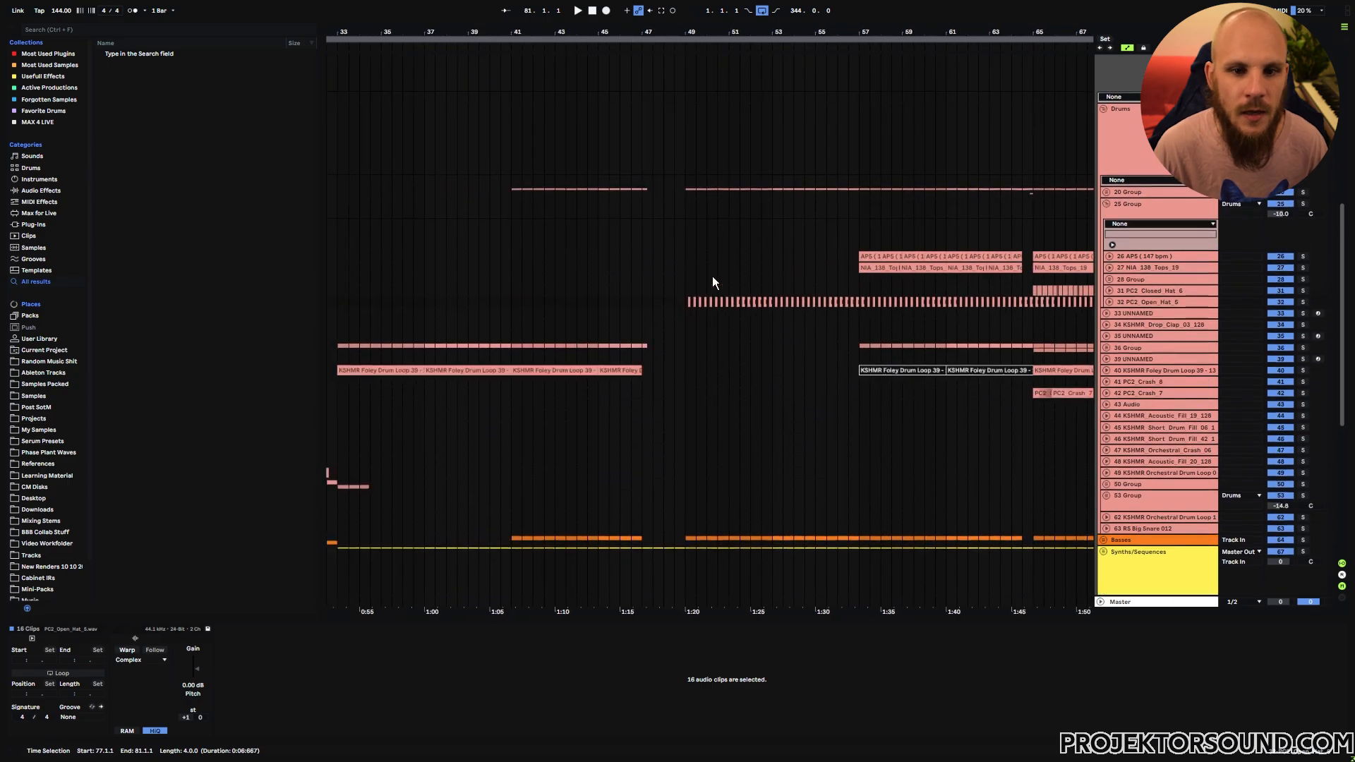
- Play the arrangement from bar 49 to hear the open hats in the earlier section
{"action": "left_click_drag", "start_coordinate": [808, 266], "coordinate": [1000, 349]}
{"action": "left_click_drag", "start_coordinate": [973, 355], "coordinate": [675, 361]}
{"action": "scroll", "coordinate": [674, 360], "scroll_direction": "left", "scroll_amount": 6}
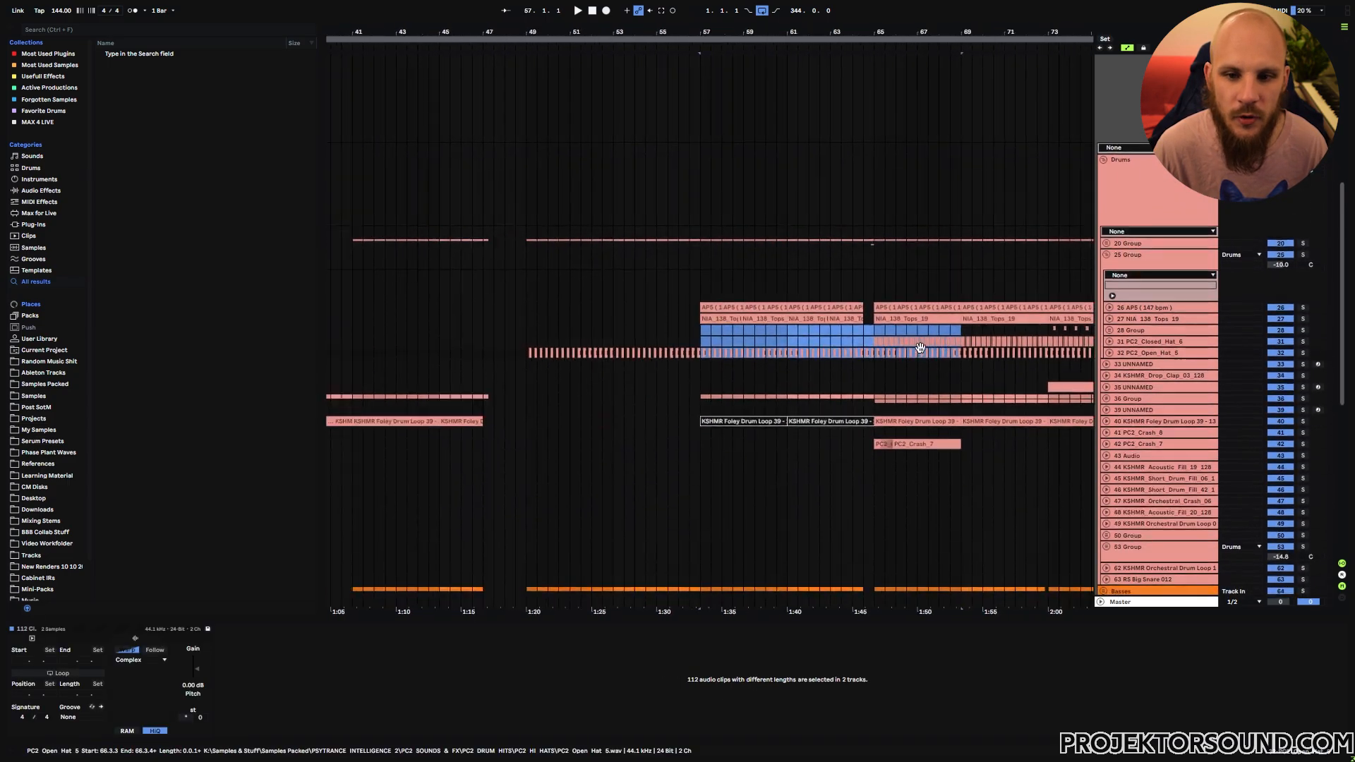
{"action": "left_click", "coordinate": [535, 332]}
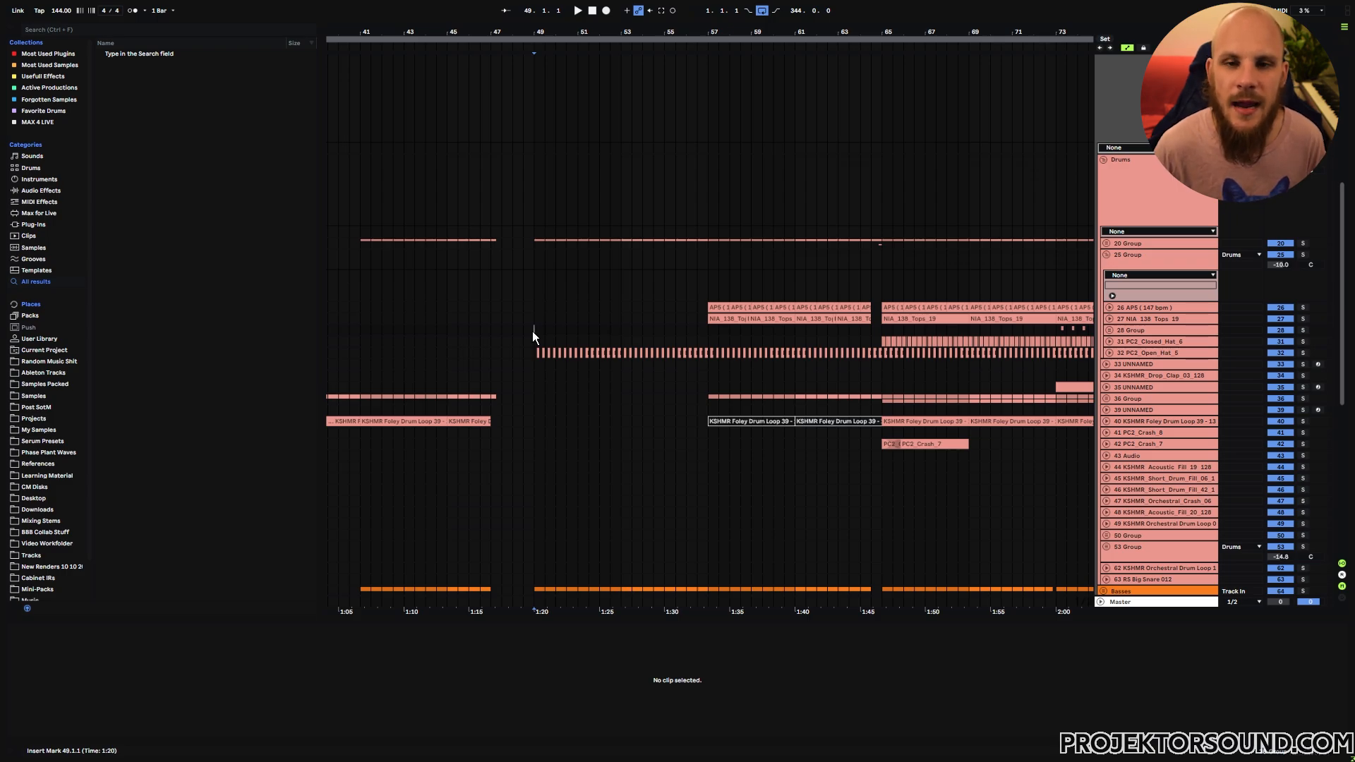
{"action": "key", "text": "space"}
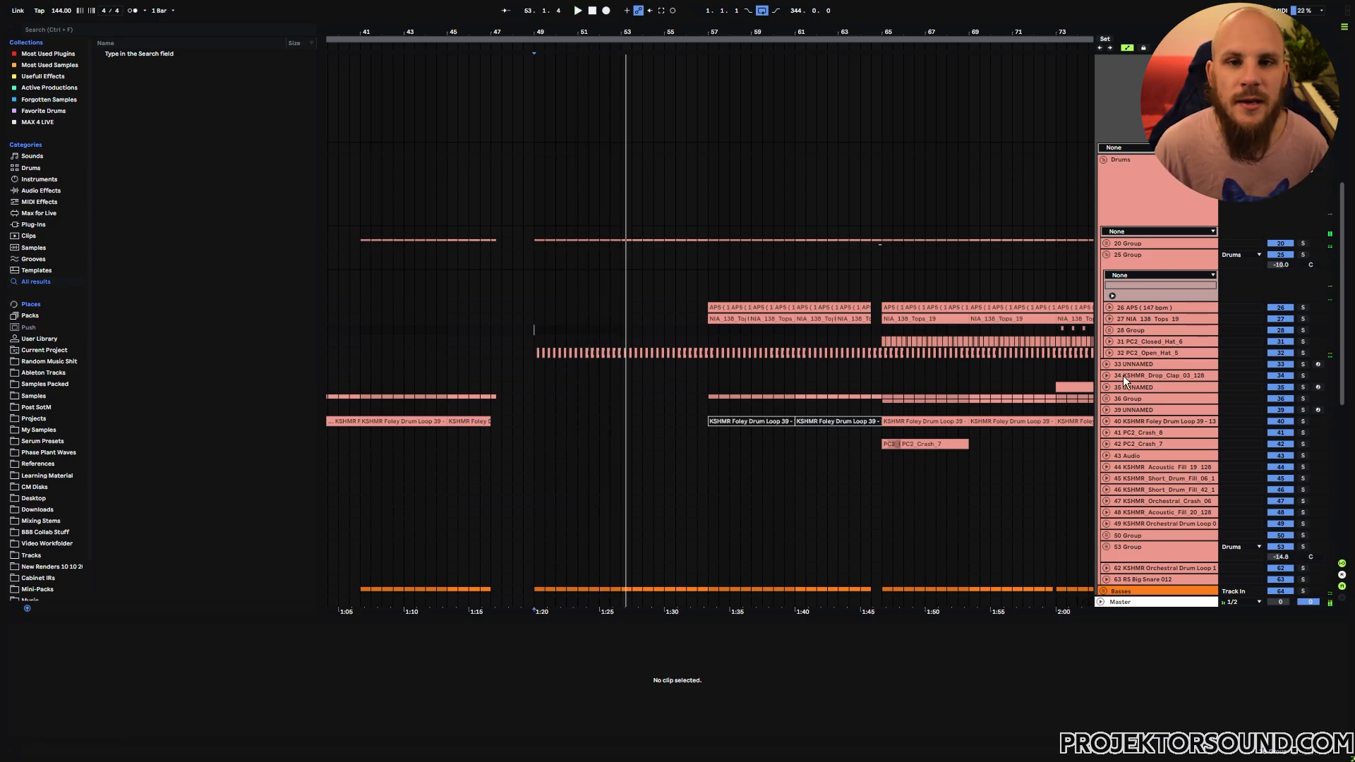
- Mute the PC2_Open_Hat_5 track, then solo PC2_Closed_Hat_6 and play it from bar 65
{"action": "left_click", "coordinate": [1283, 354]}
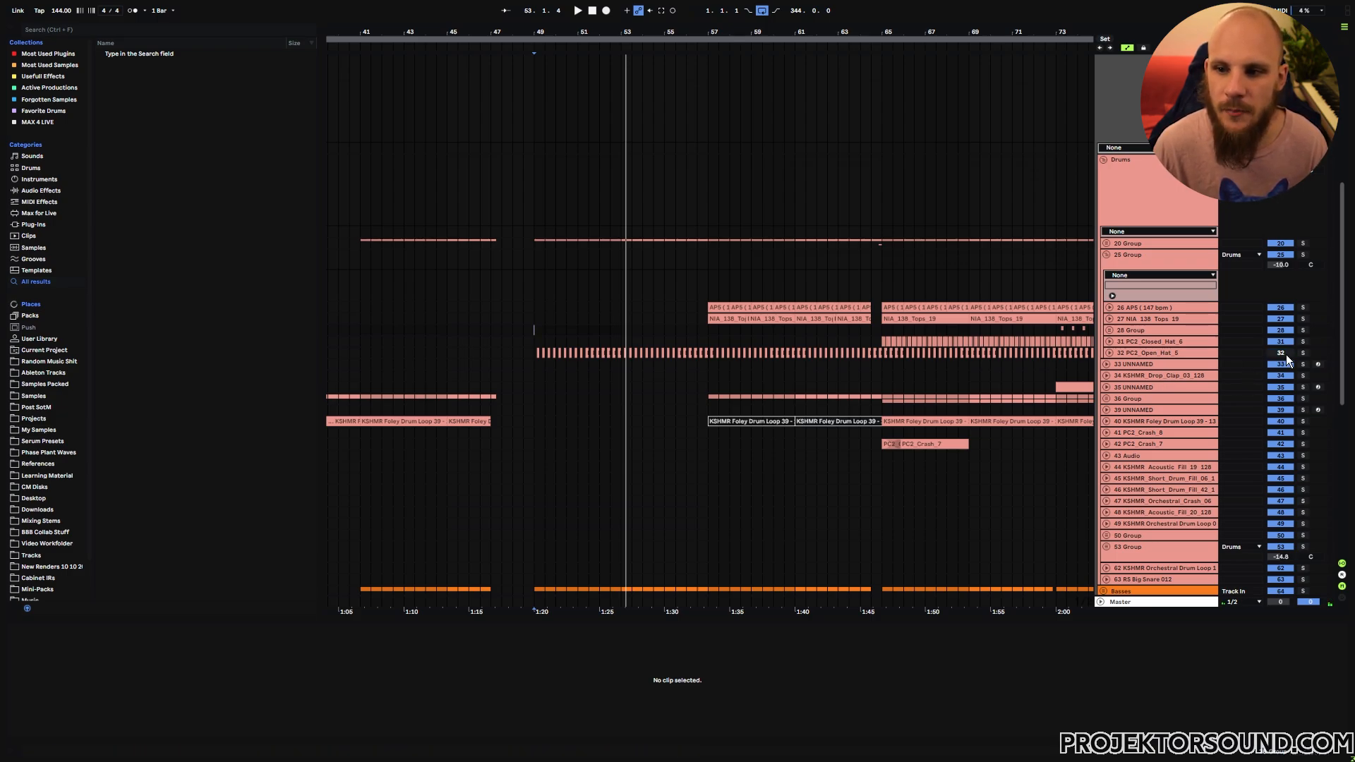
{"action": "left_click", "coordinate": [1302, 341]}
{"action": "left_click", "coordinate": [883, 340]}
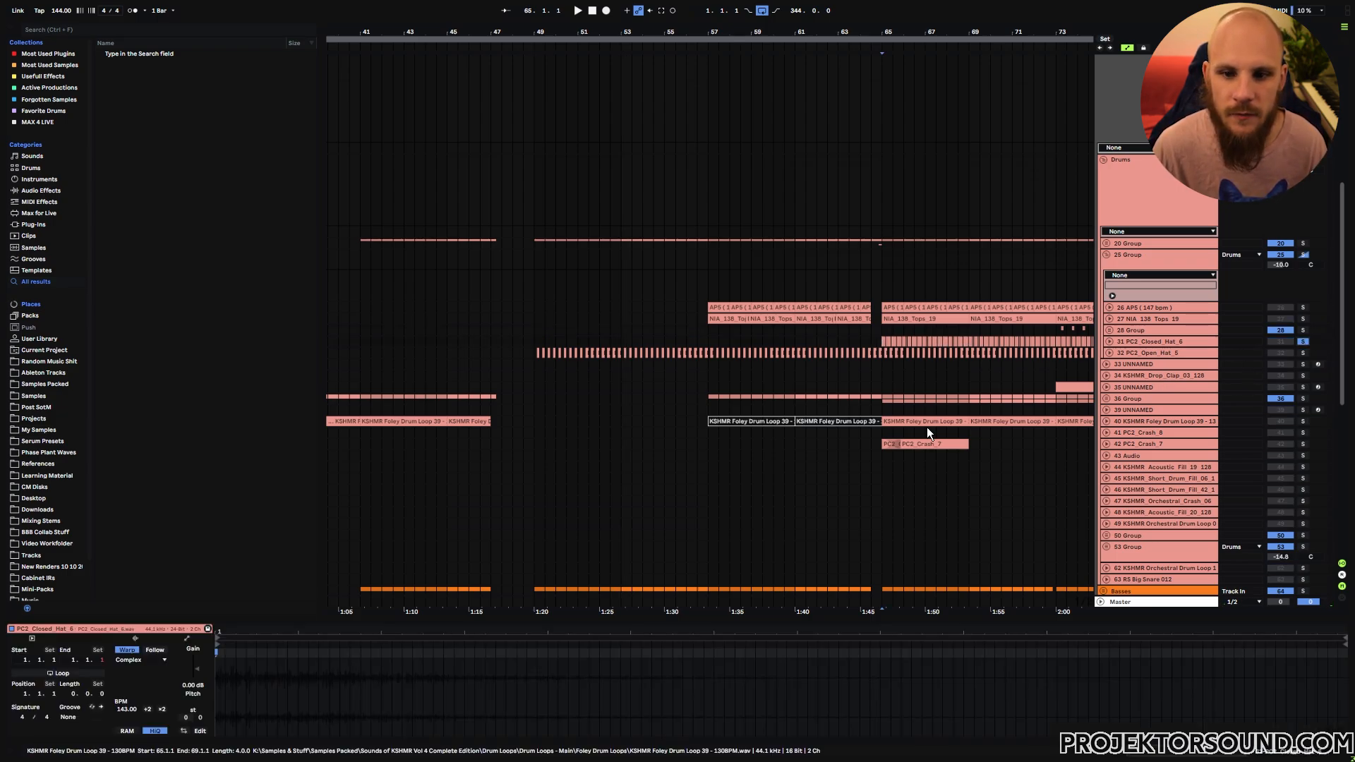
{"action": "key", "text": "space"}
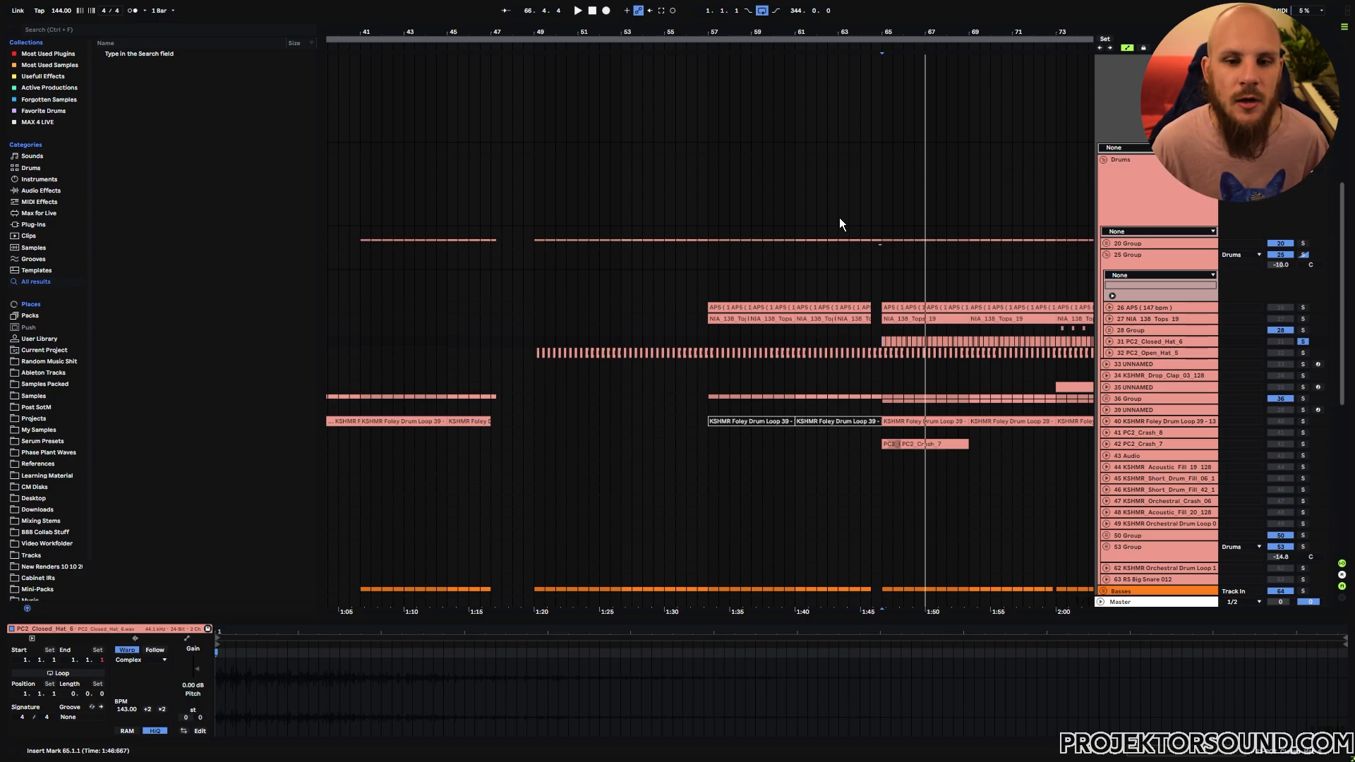
- Delete the repeated PC2_Open_Hat_5 clips between bars 49 and 81
{"action": "scroll", "coordinate": [762, 324], "scroll_direction": "right", "scroll_amount": 10}
{"action": "scroll", "coordinate": [730, 350], "scroll_direction": "down", "scroll_amount": 1}
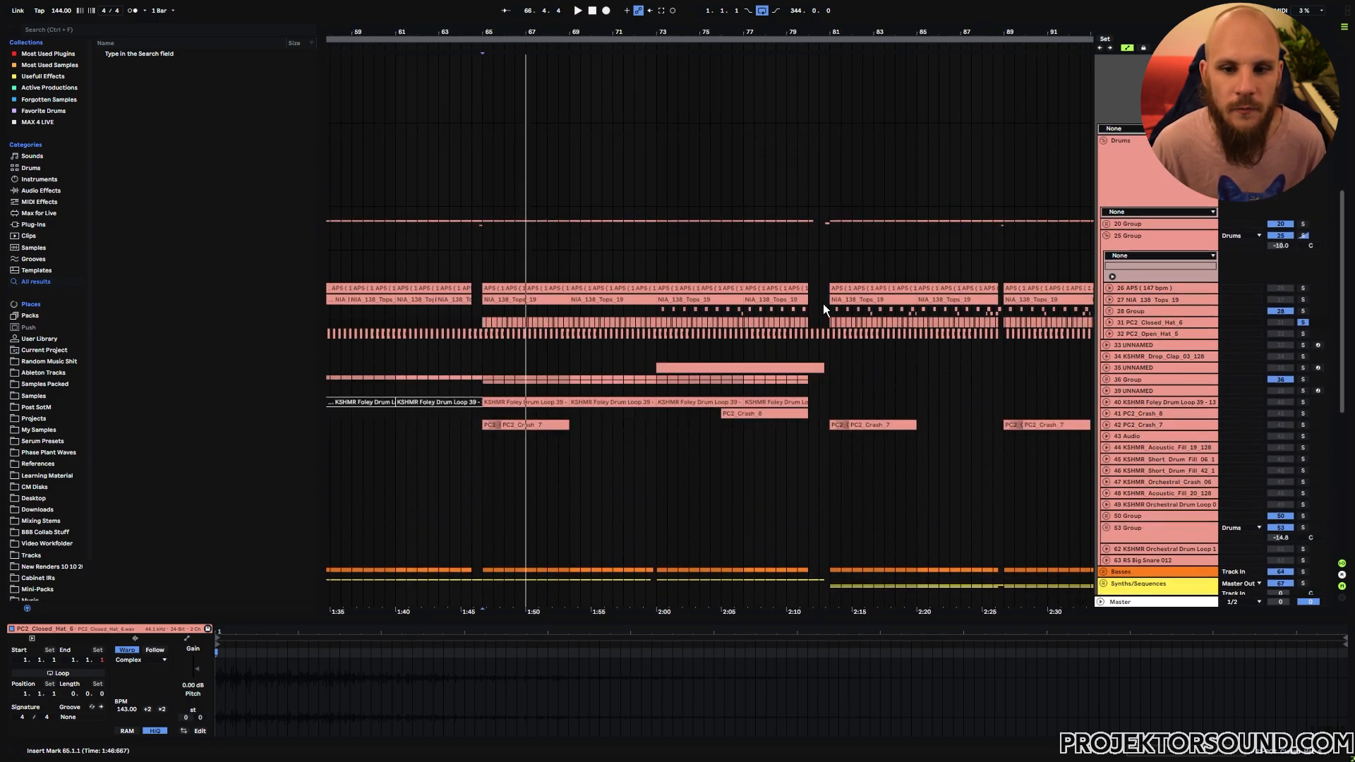
{"action": "left_click_drag", "start_coordinate": [824, 285], "coordinate": [948, 340]}
{"action": "scroll", "coordinate": [875, 357], "scroll_direction": "left", "scroll_amount": 2}
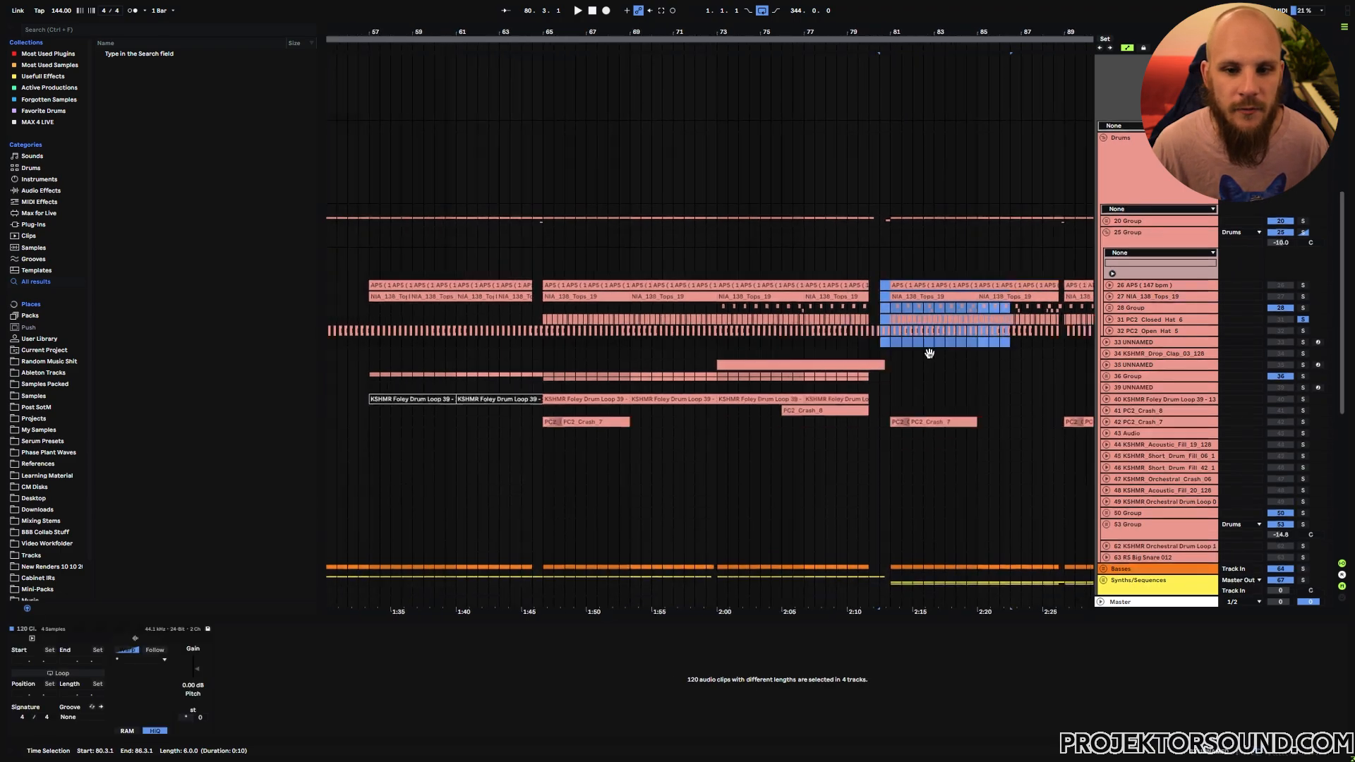
{"action": "scroll", "coordinate": [929, 352], "scroll_direction": "left", "scroll_amount": 4}
{"action": "scroll", "coordinate": [590, 350], "scroll_direction": "down", "scroll_amount": 1}
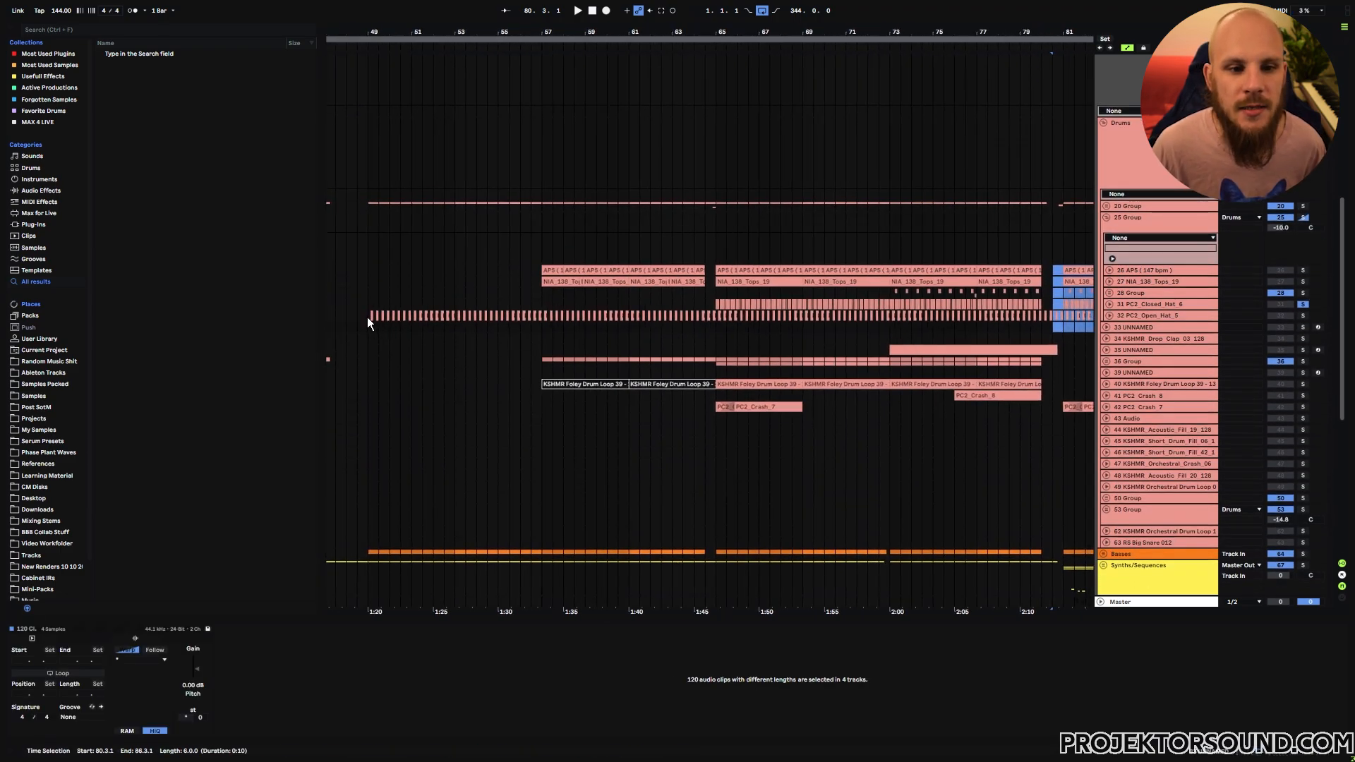
{"action": "left_click_drag", "start_coordinate": [367, 316], "coordinate": [1060, 312]}
{"action": "key", "text": "Delete"}
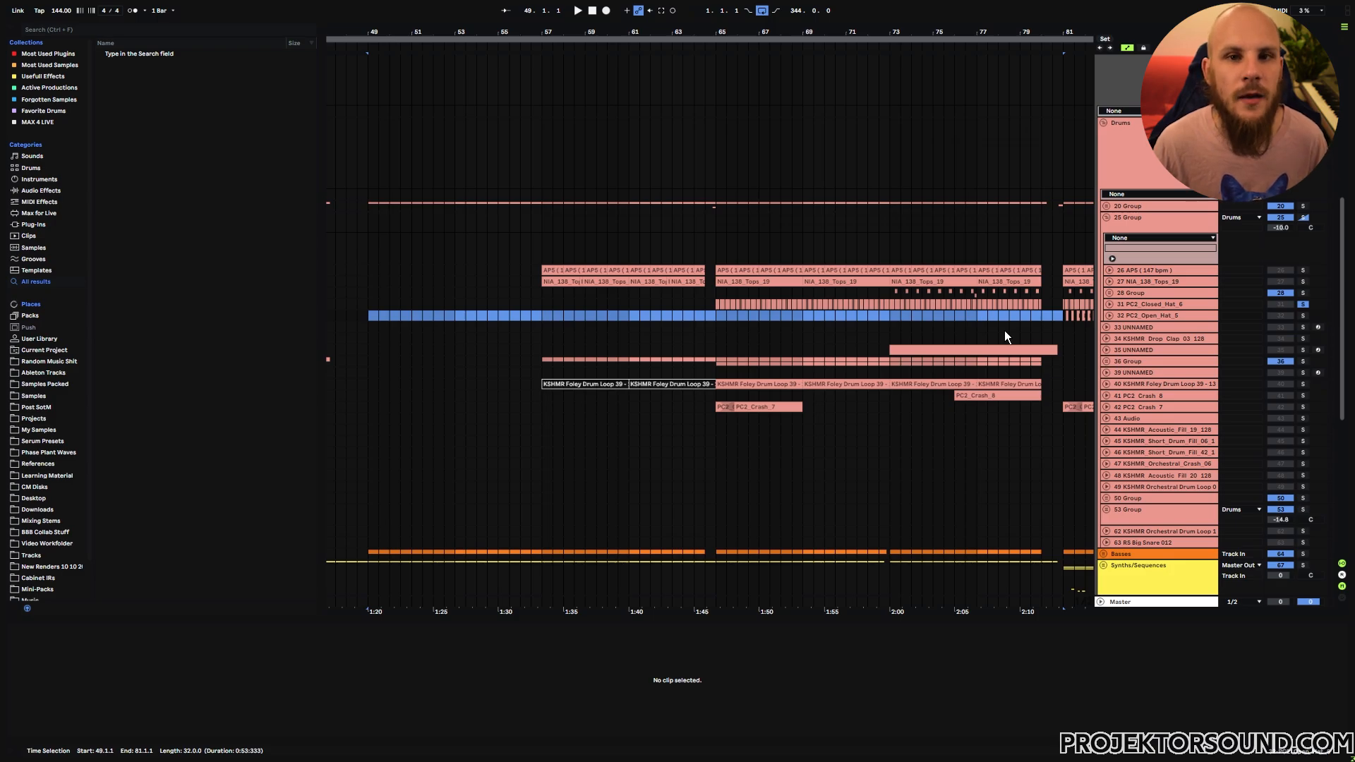
- Copy the group 28 clips starting at bar 73 to bar 65, above the first closed hats
{"action": "left_click", "coordinate": [893, 315]}
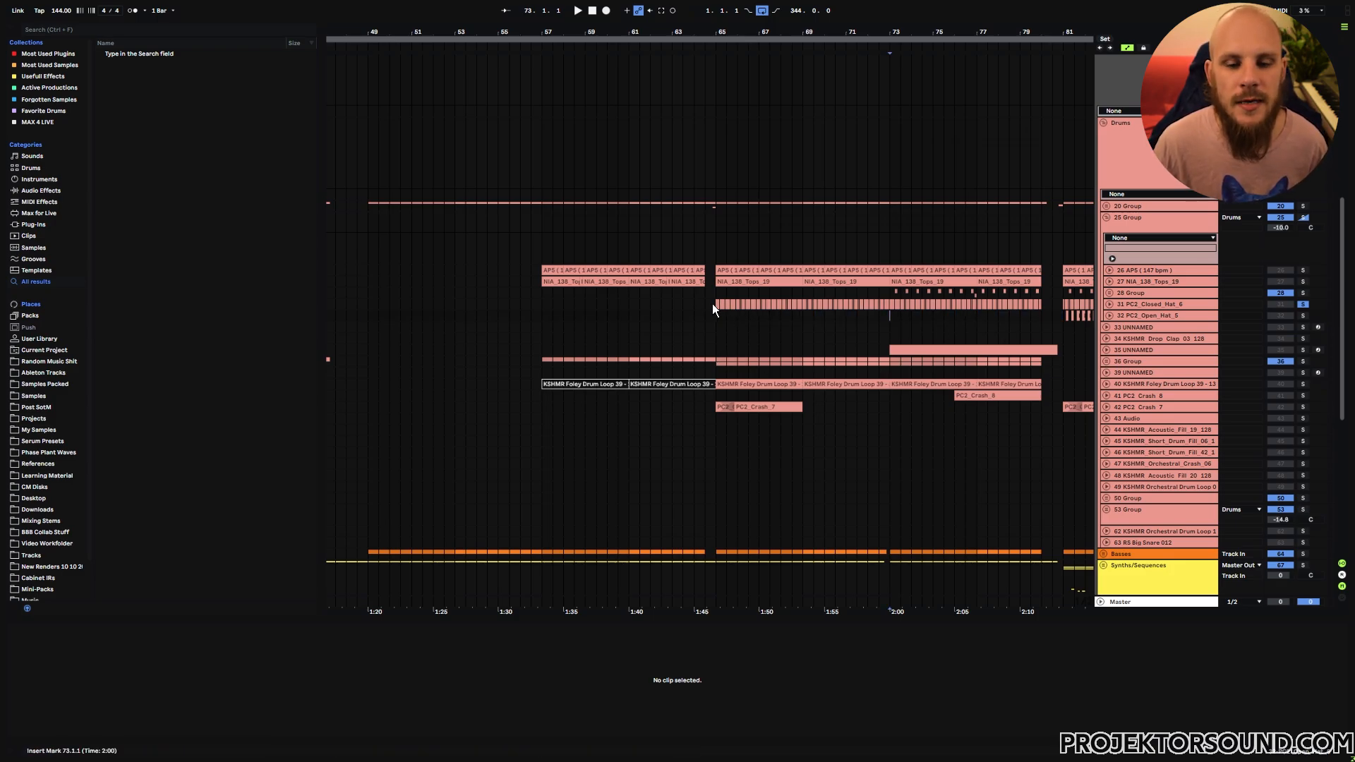
{"action": "left_click_drag", "start_coordinate": [483, 296], "coordinate": [861, 306]}
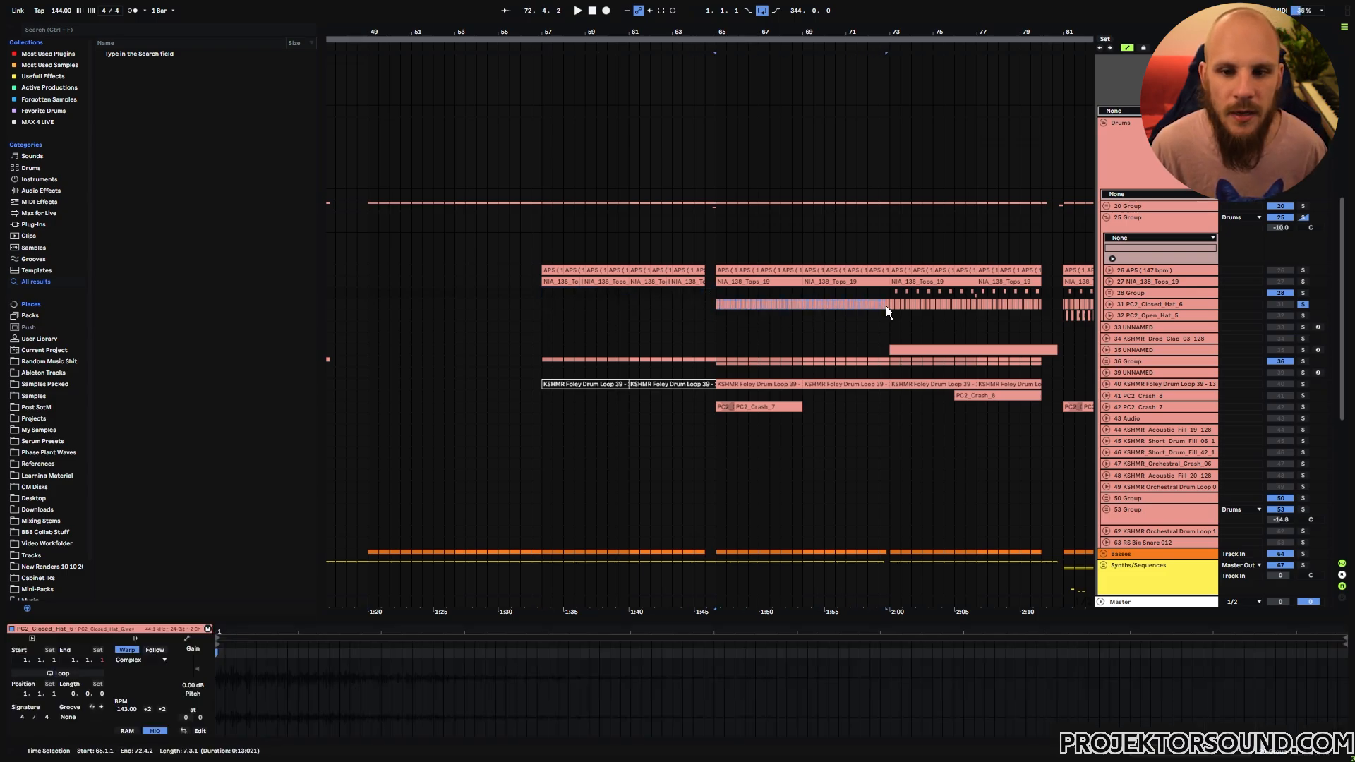
{"action": "left_click", "coordinate": [888, 293]}
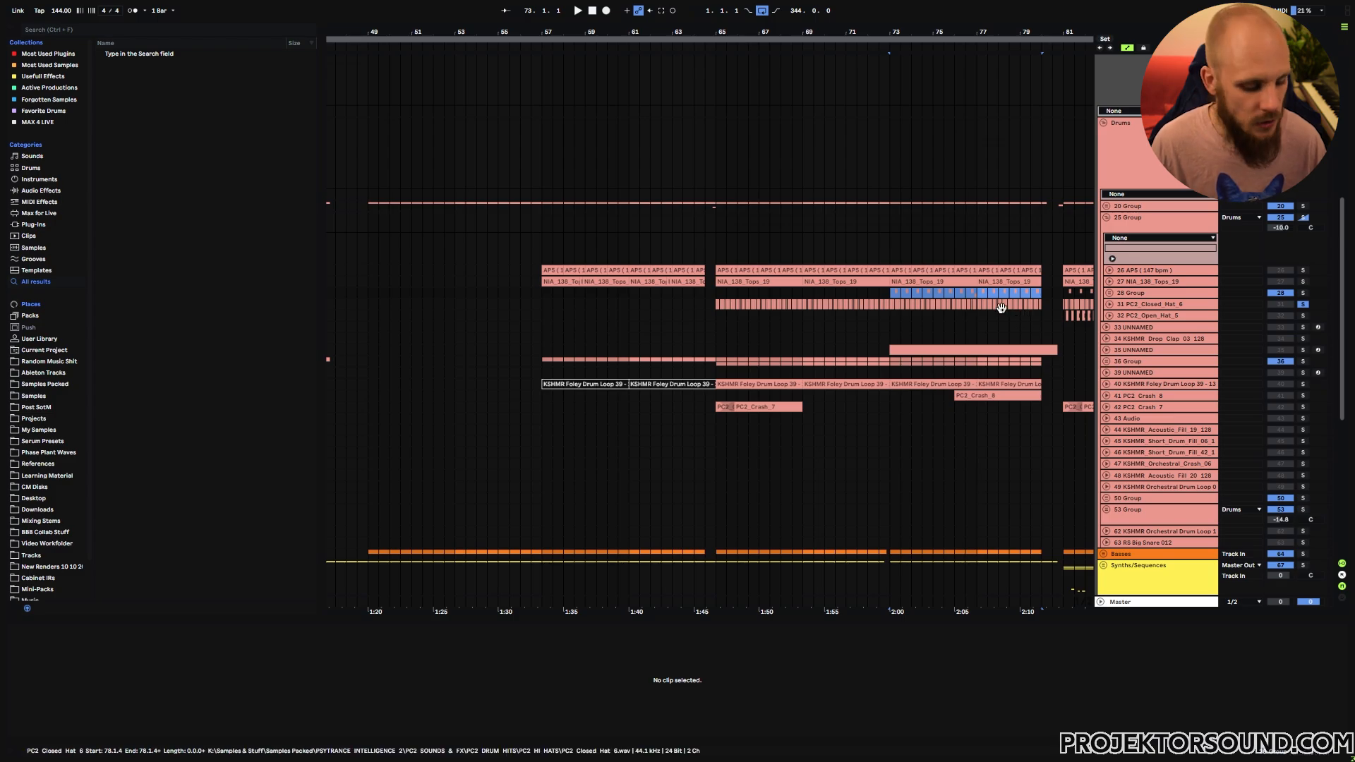
{"action": "left_click", "coordinate": [714, 298]}
{"action": "key", "text": "ctrl+v"}
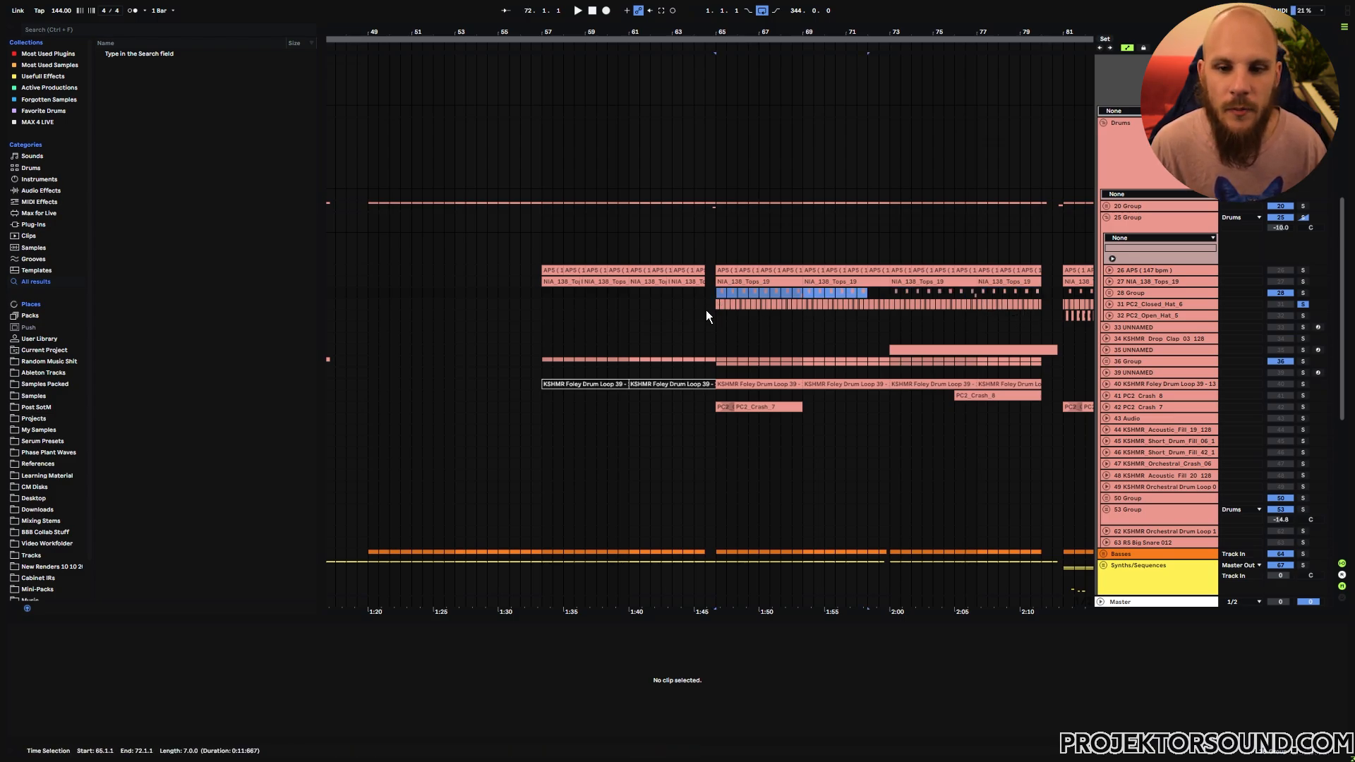
- Remove the group 28 clips between bars 65 and 73 and place the insert marker at bar 49
{"action": "left_click", "coordinate": [849, 298]}
{"action": "left_click_drag", "start_coordinate": [719, 304], "coordinate": [1043, 303]}
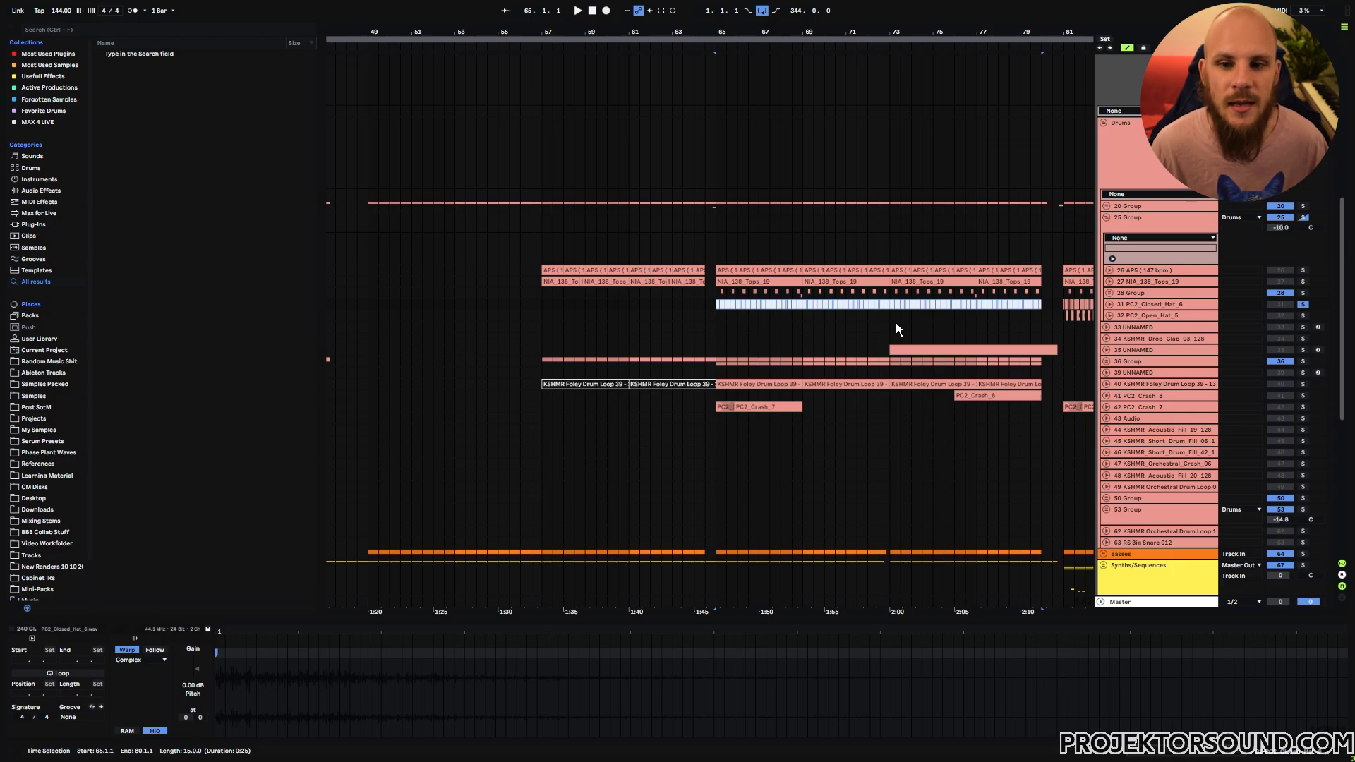
{"action": "left_click_drag", "start_coordinate": [889, 293], "coordinate": [713, 298]}
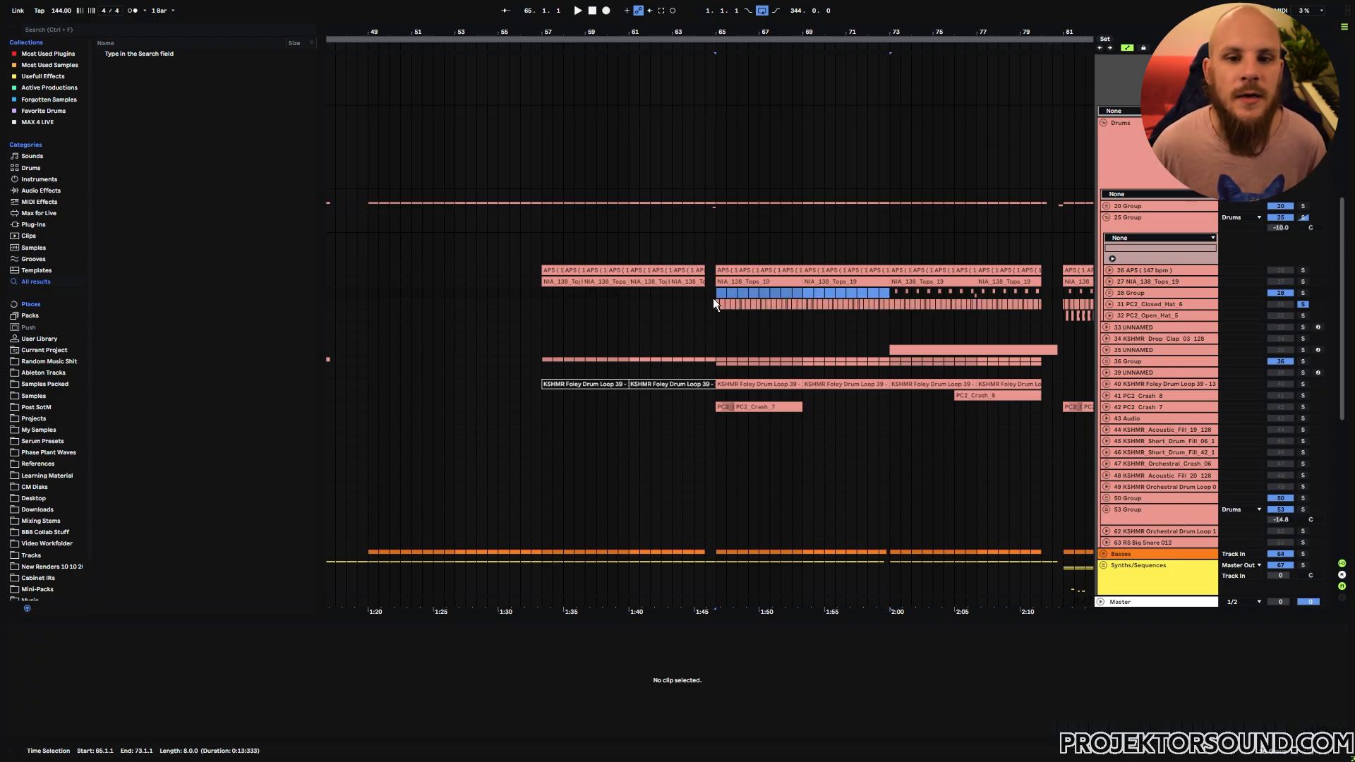
{"action": "left_click", "coordinate": [372, 284]}
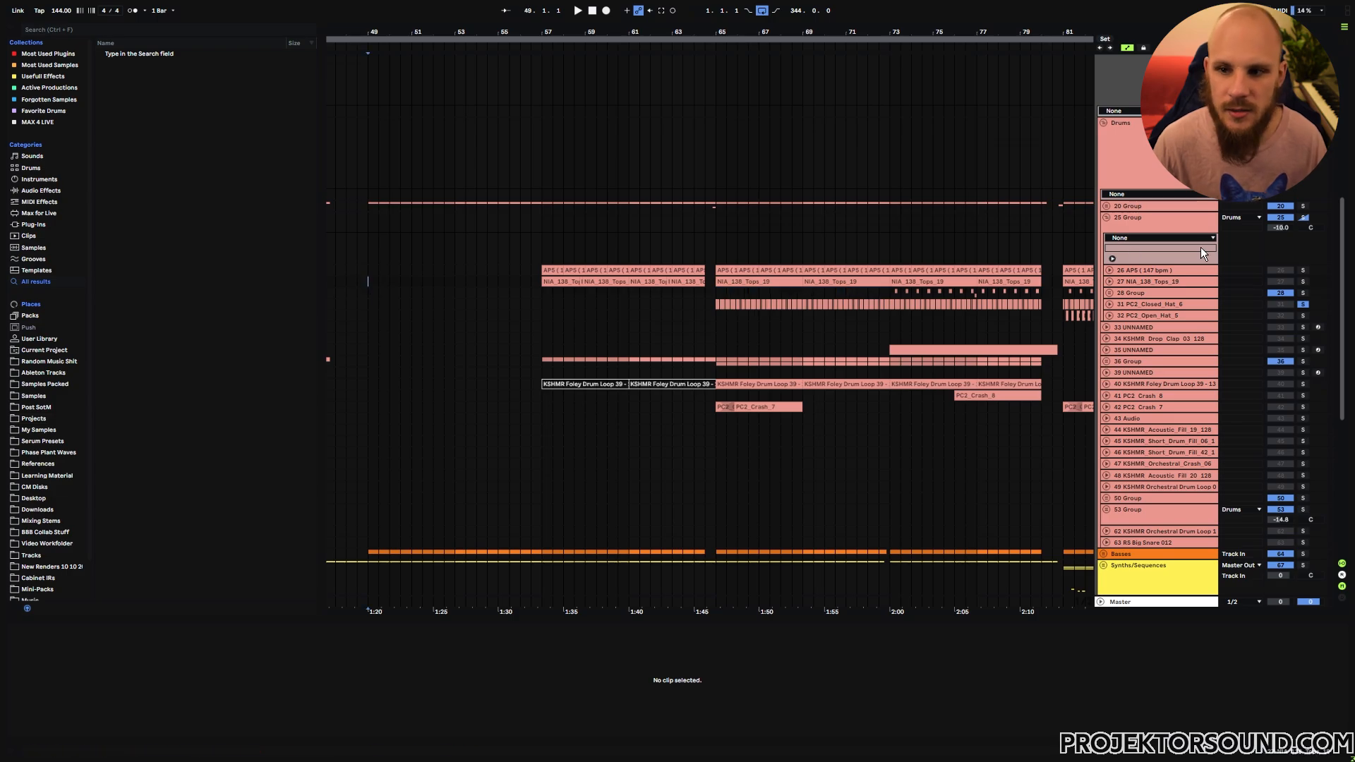
- Unsolo PC2_Closed_Hat_6 and play the full mix from bar 49
{"action": "left_click", "coordinate": [1303, 305]}
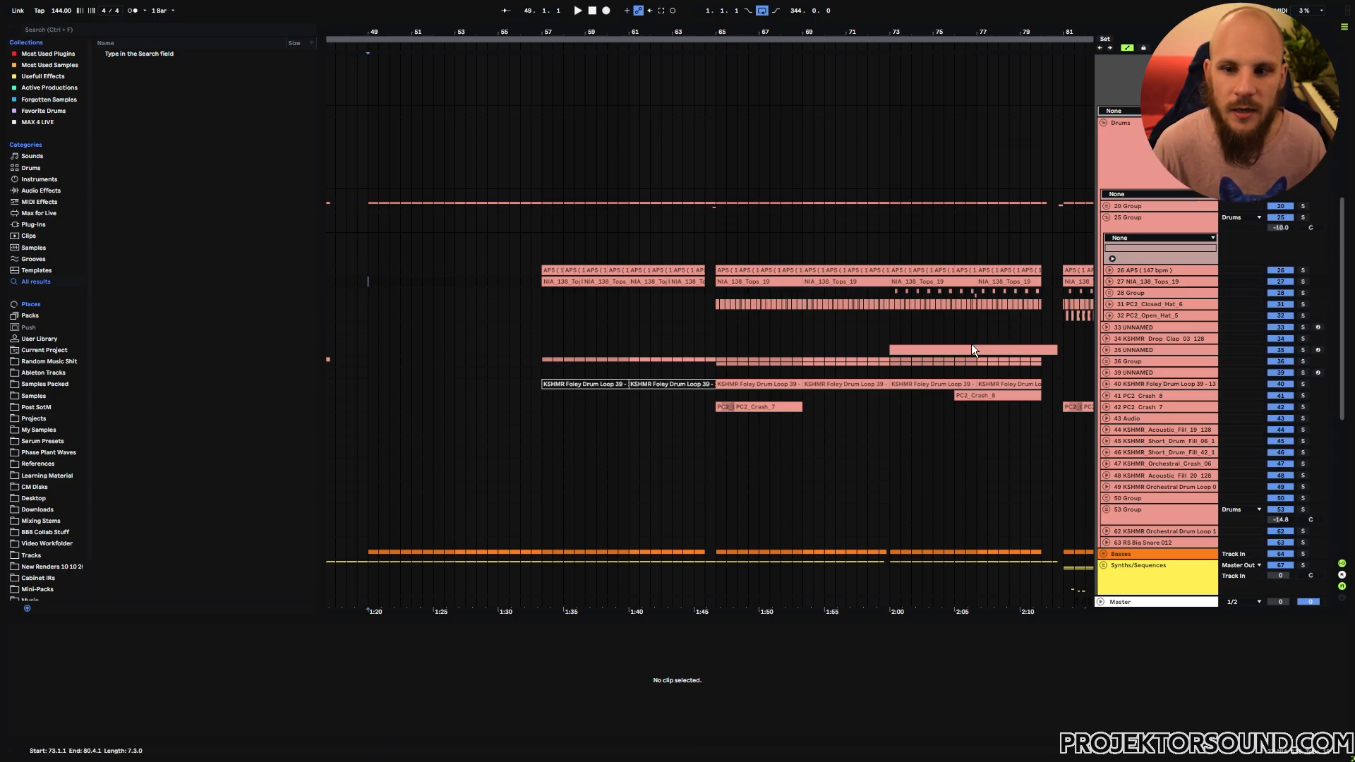
{"action": "scroll", "coordinate": [971, 344], "scroll_direction": "right", "scroll_amount": 3}
{"action": "scroll", "coordinate": [971, 344], "scroll_direction": "down", "scroll_amount": 1}
{"action": "scroll", "coordinate": [729, 309], "scroll_direction": "left", "scroll_amount": 3}
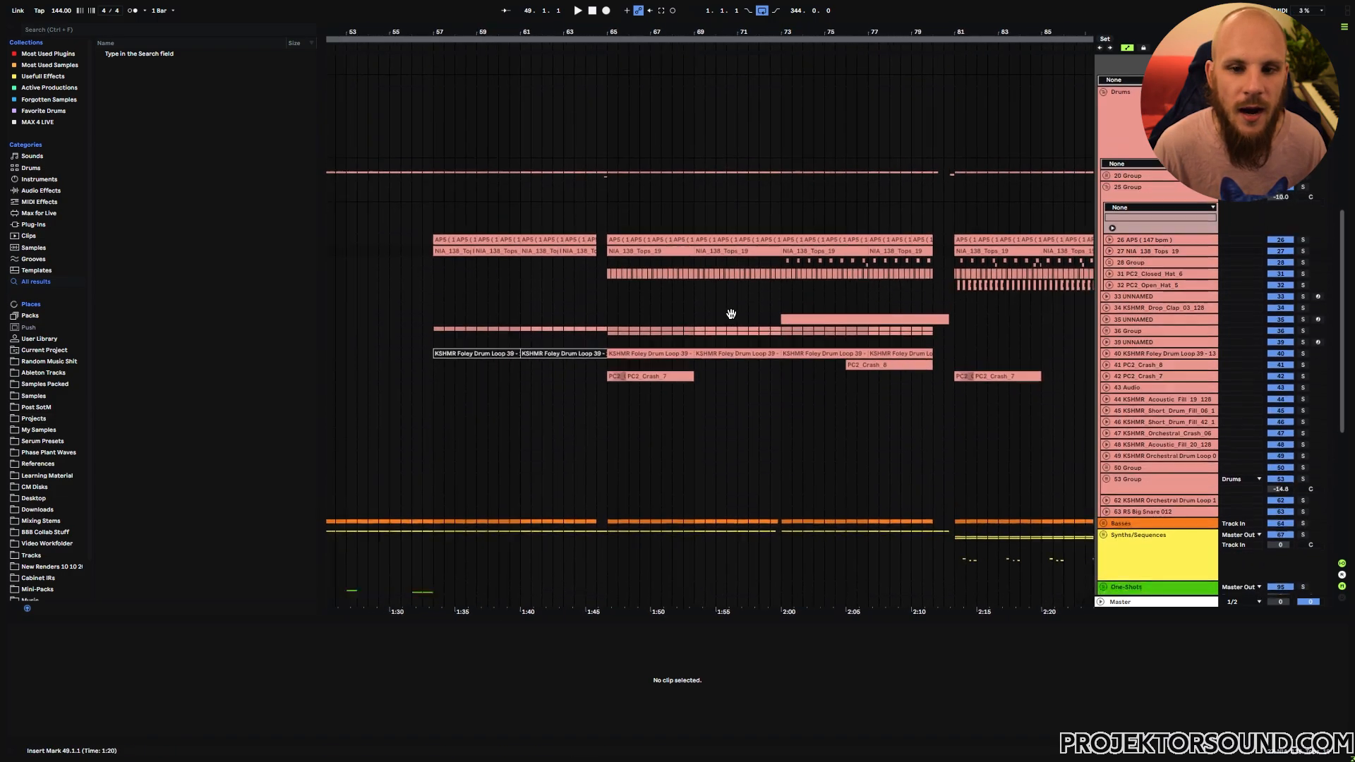
{"action": "scroll", "coordinate": [817, 309], "scroll_direction": "down", "scroll_amount": 1}
{"action": "mouse_move", "coordinate": [674, 32]}
{"action": "left_mouse_down"}
{"action": "mouse_move", "coordinate": [667, 9]}
{"action": "mouse_move", "coordinate": [654, 32]}
{"action": "left_mouse_up"}
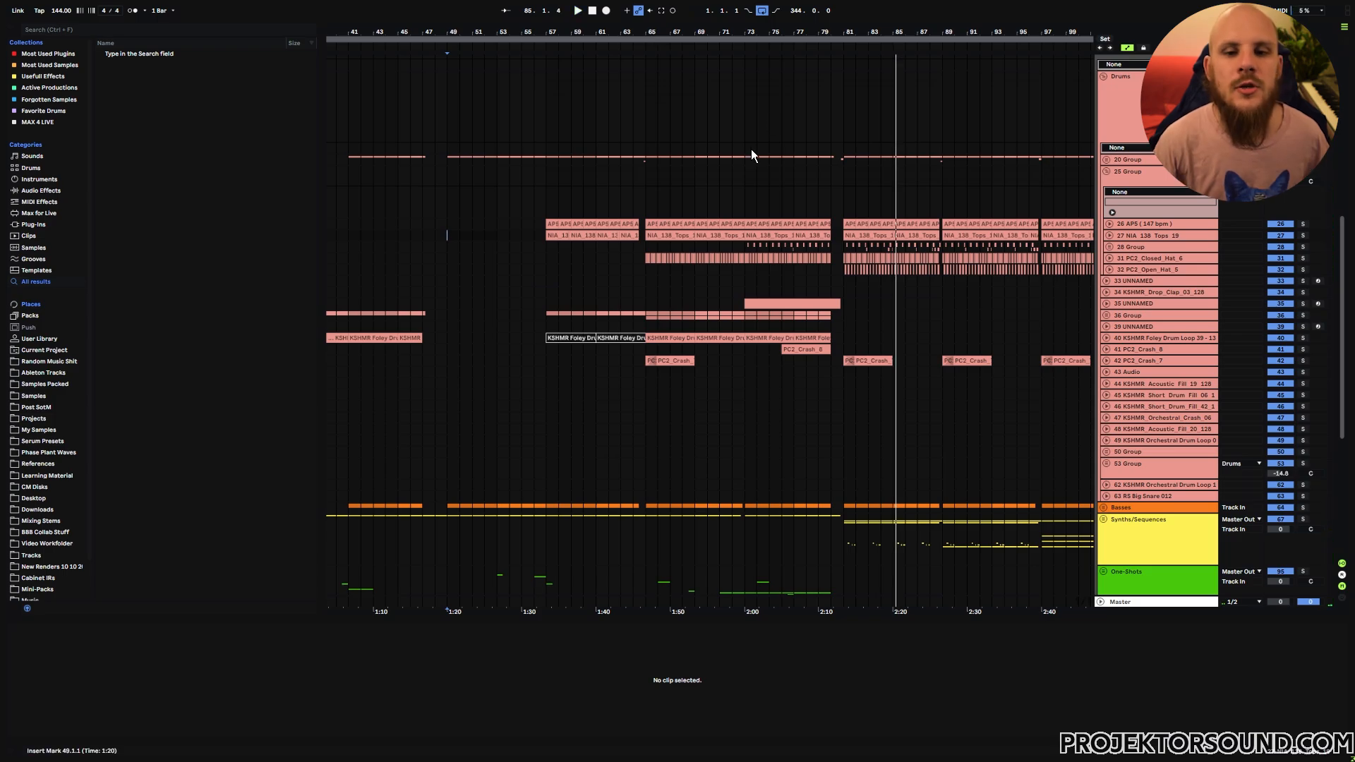
- Highlight bars 65 to 80 from 28 Group to track 33, then place the insert marker at bar 81
{"action": "left_click_drag", "start_coordinate": [646, 248], "coordinate": [836, 285]}
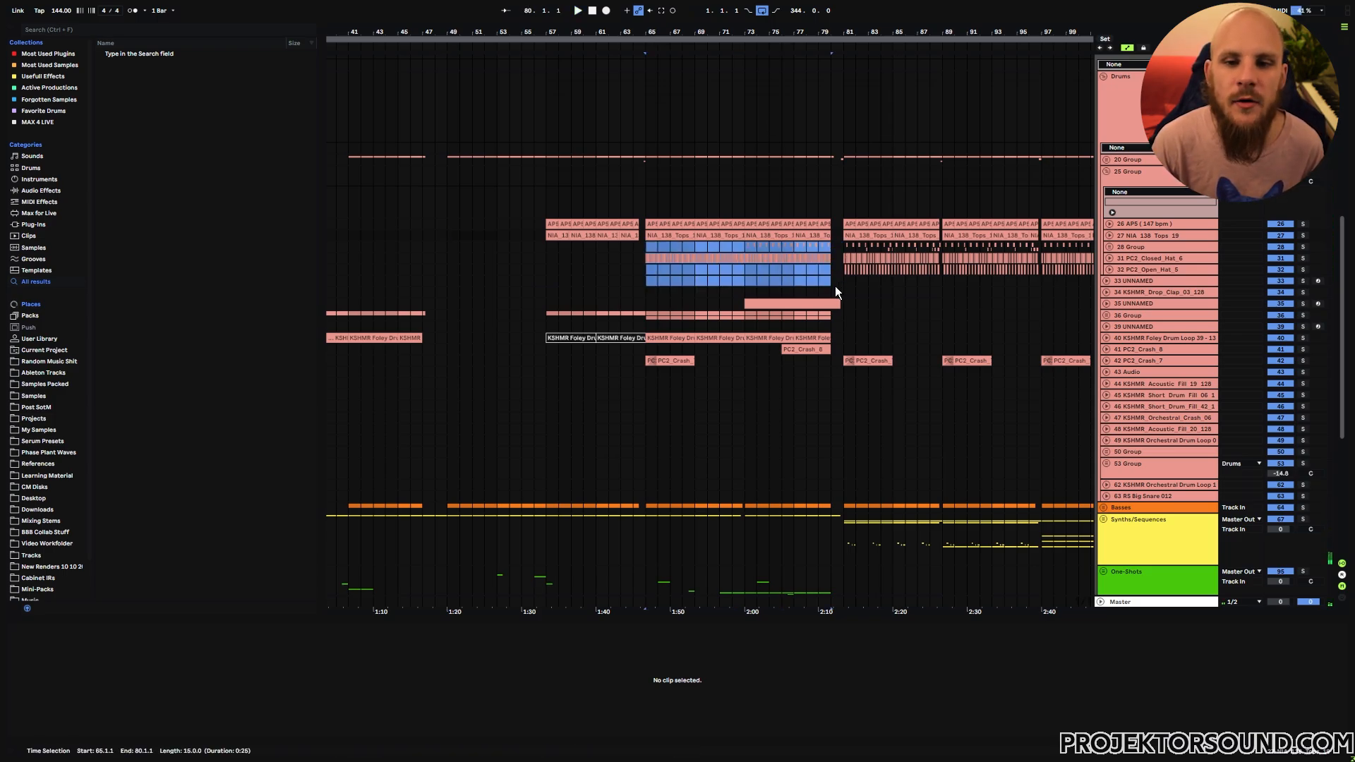
{"action": "left_click", "coordinate": [787, 281]}
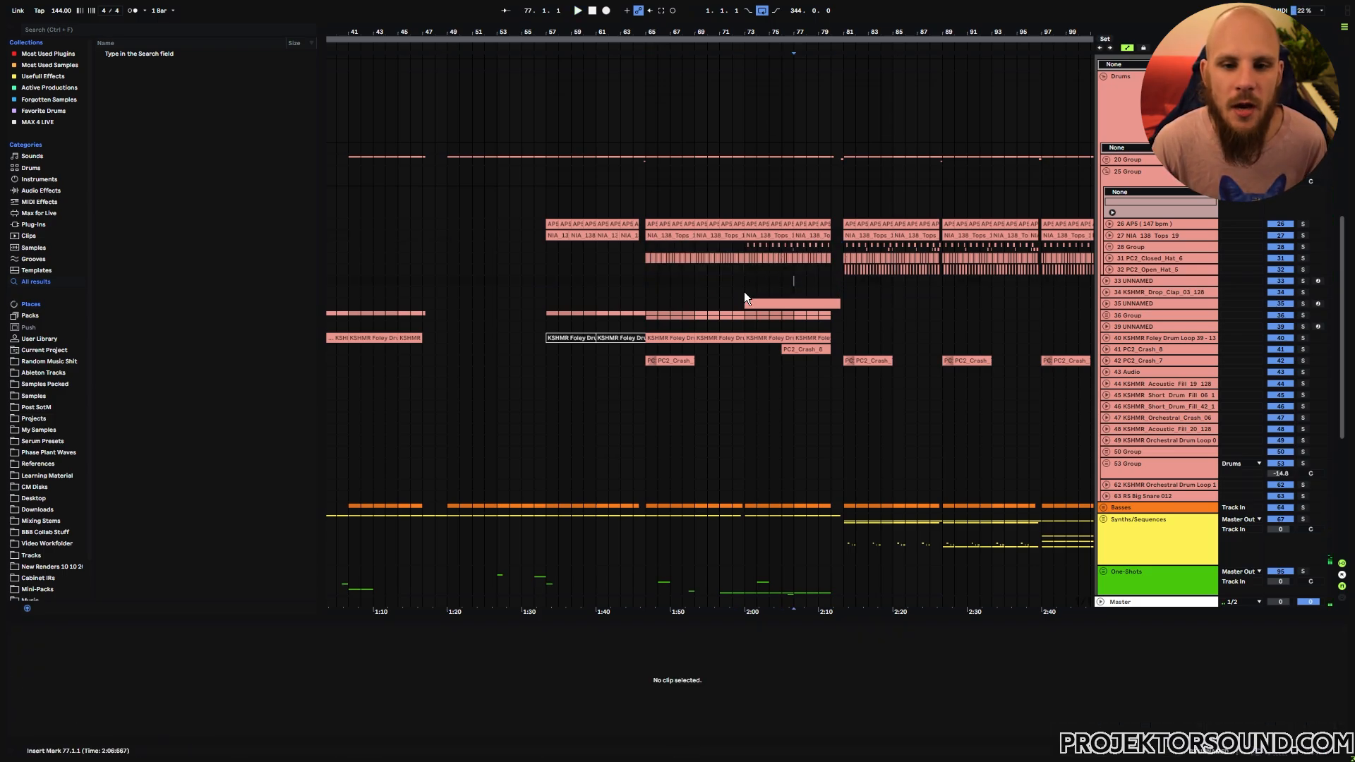
{"action": "left_click", "coordinate": [806, 281]}
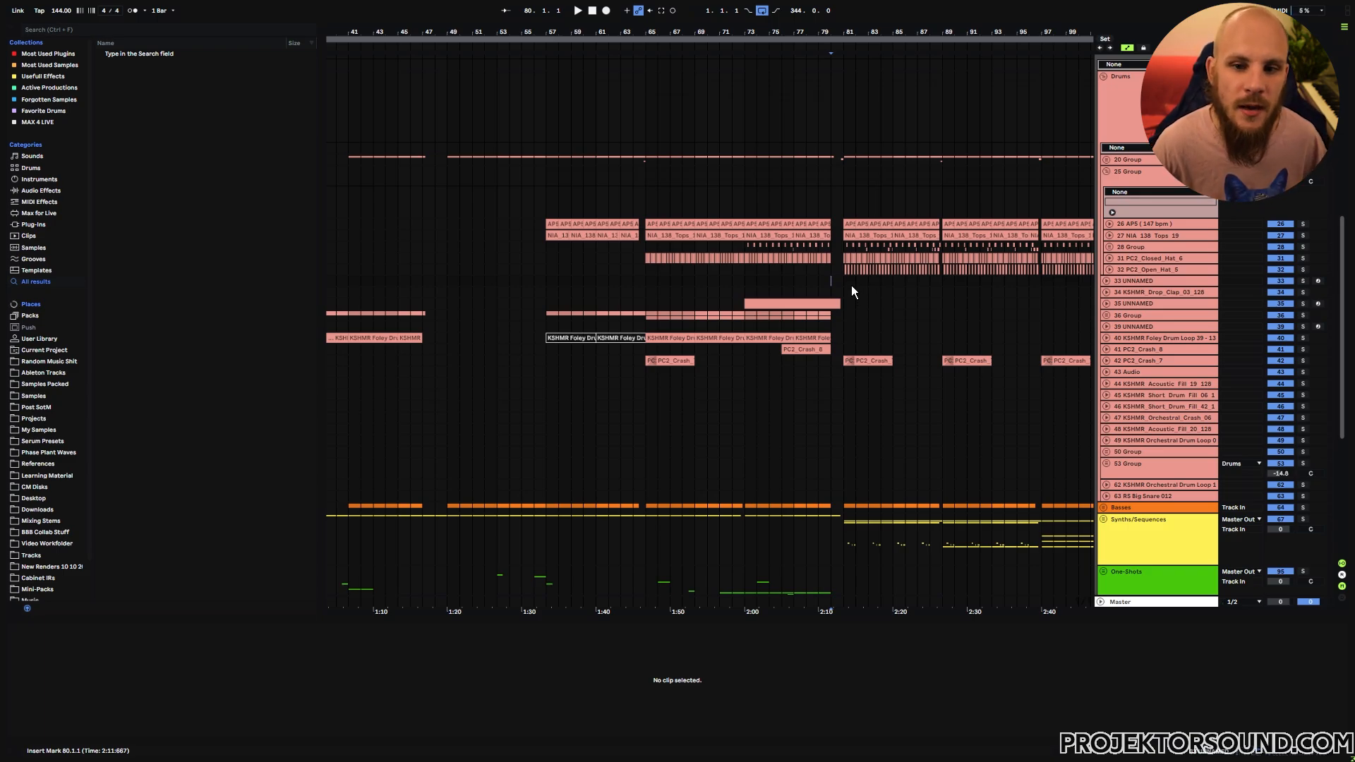
{"action": "left_click_drag", "start_coordinate": [851, 290], "coordinate": [875, 293]}
{"action": "left_click", "coordinate": [843, 287]}
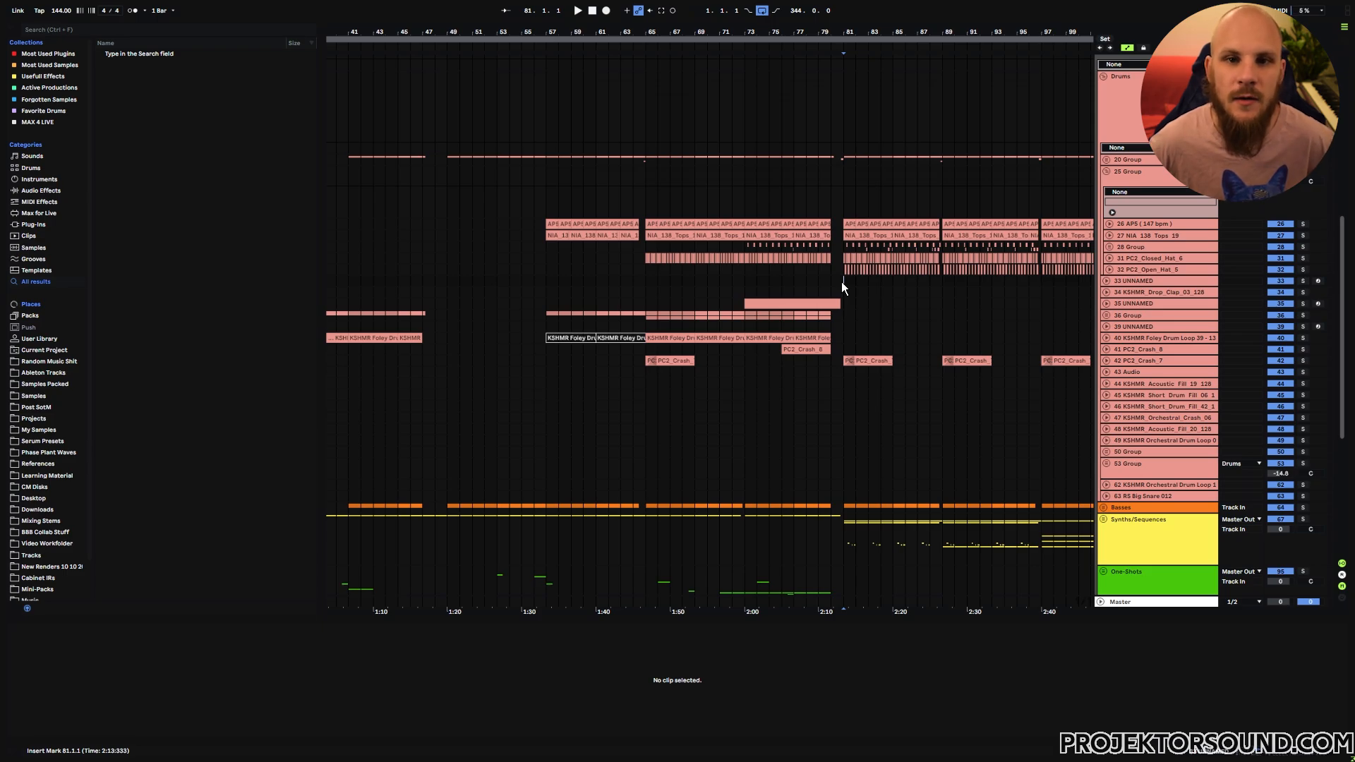
- Solo the Synths/Sequences group and play it from bar 81, then highlight bars 49 to 81 of One-Shots and Pads/Atmospheres
{"action": "scroll", "coordinate": [1043, 418], "scroll_direction": "down", "scroll_amount": 2}
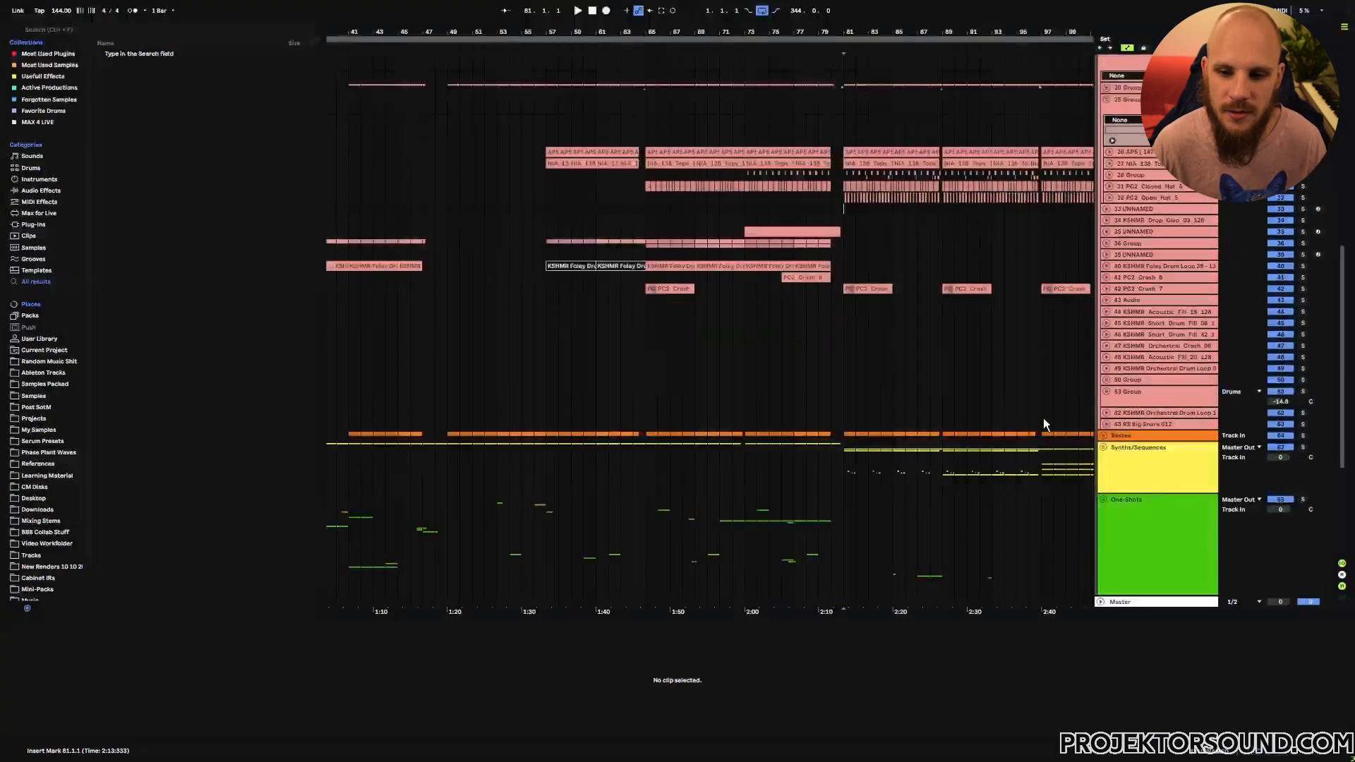
{"action": "left_click", "coordinate": [1302, 447]}
{"action": "left_click", "coordinate": [845, 459]}
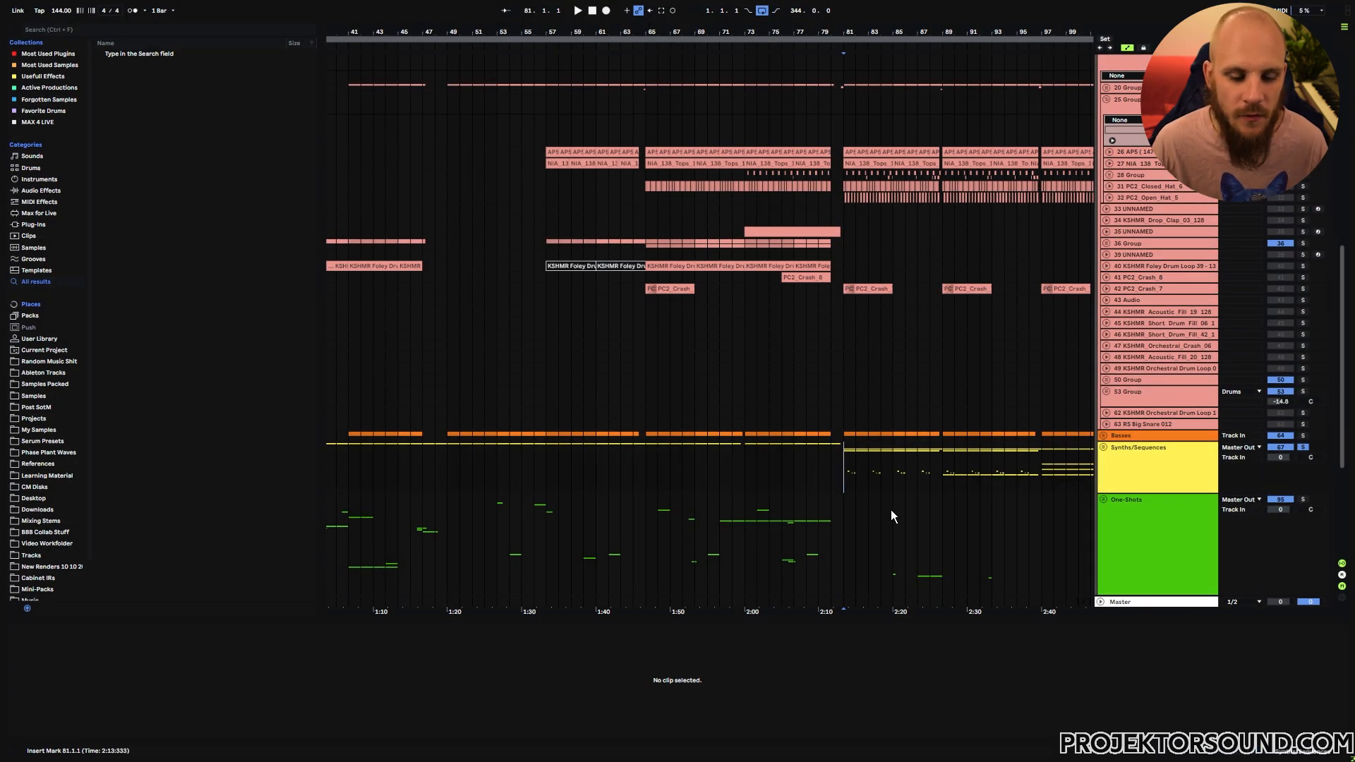
{"action": "key", "text": "space"}
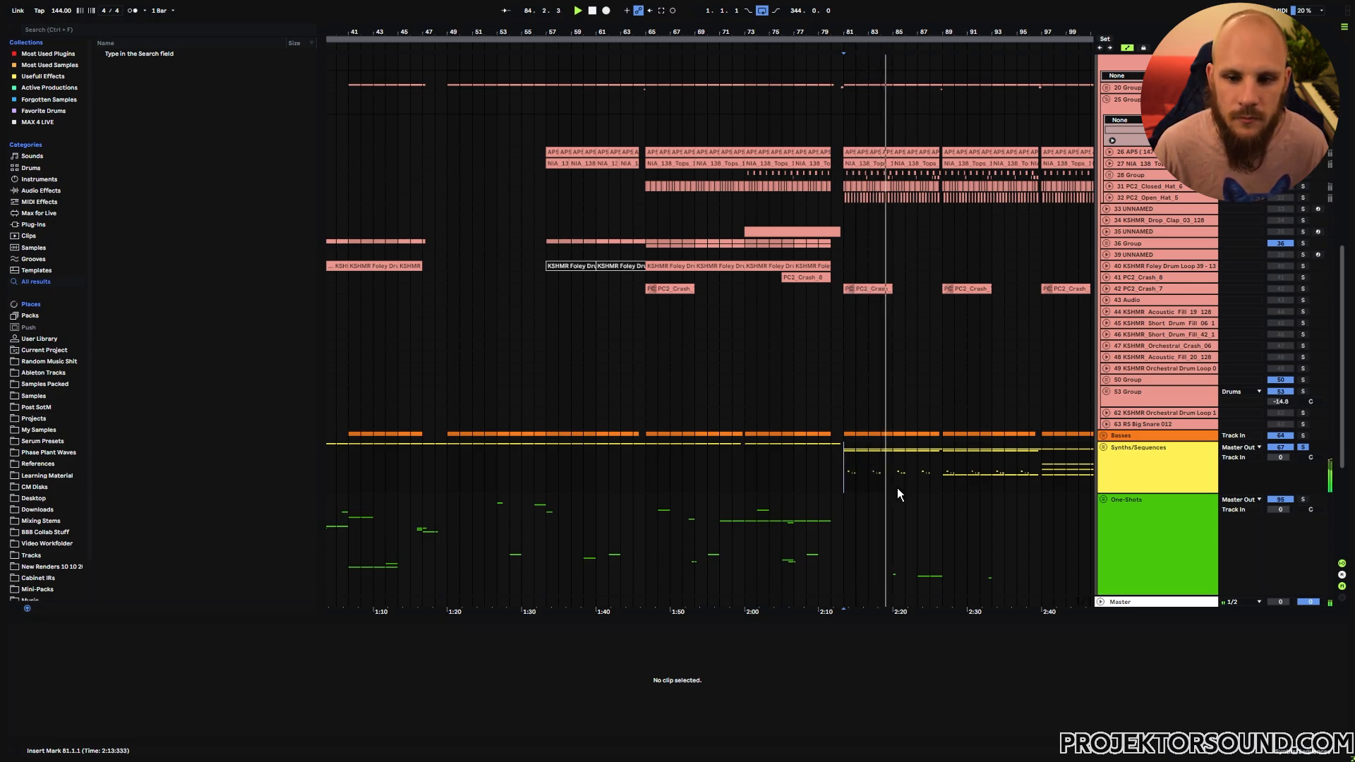
{"action": "key", "text": "space"}
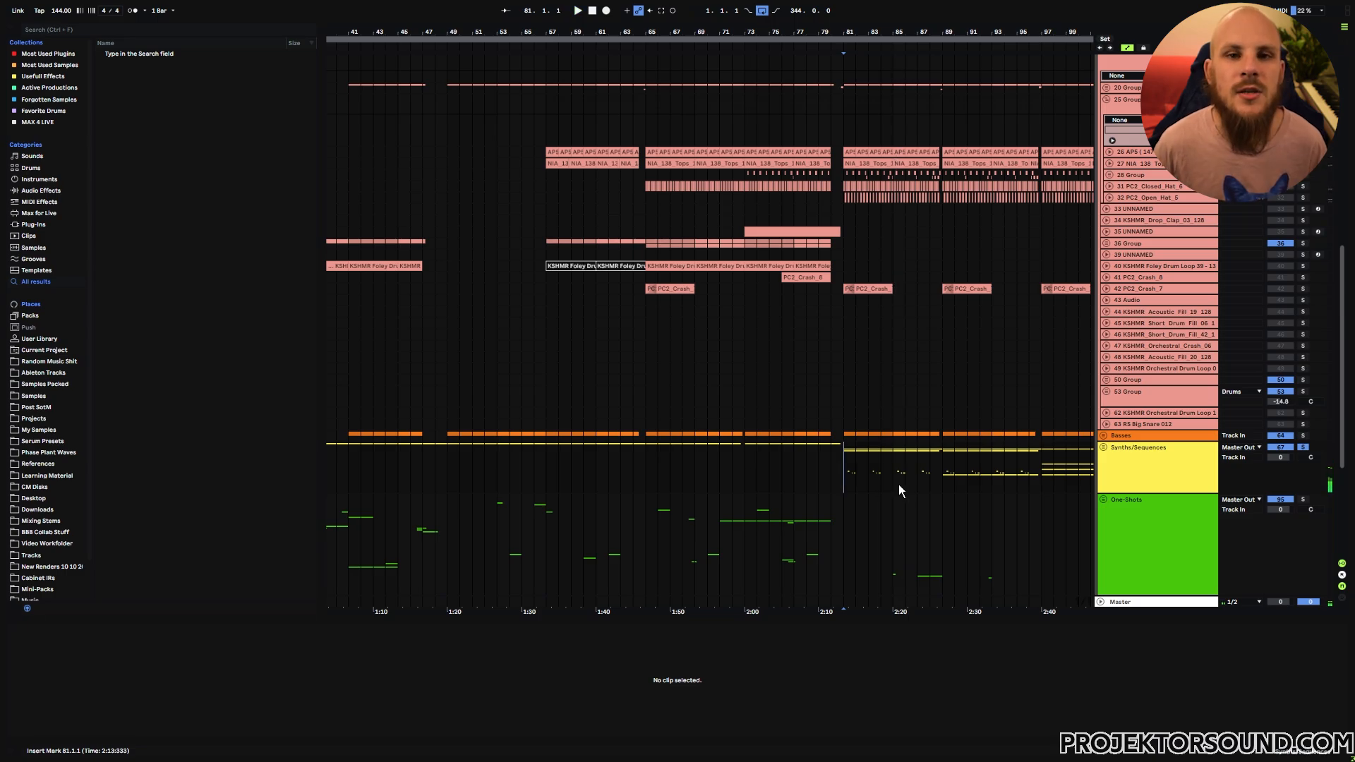
{"action": "scroll", "coordinate": [875, 480], "scroll_direction": "down", "scroll_amount": 2}
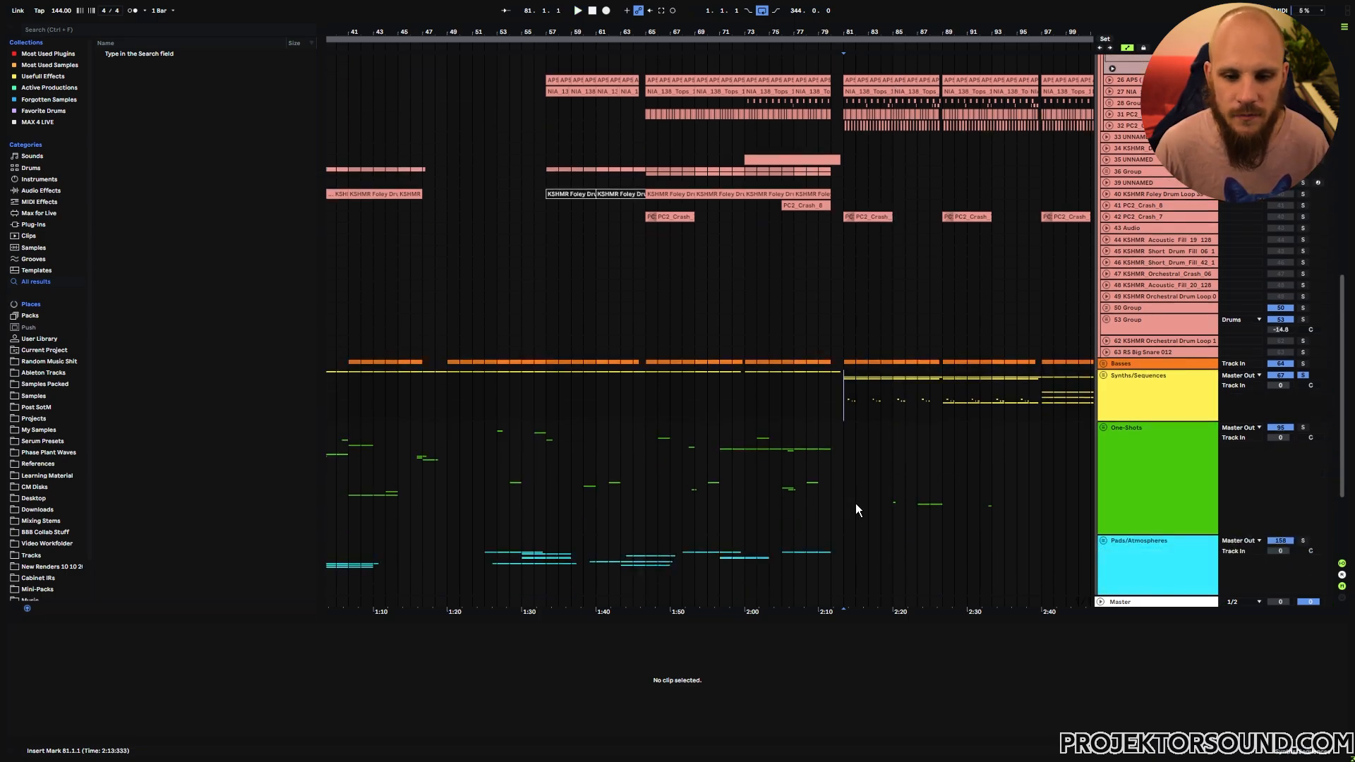
{"action": "left_click_drag", "start_coordinate": [856, 502], "coordinate": [444, 557]}
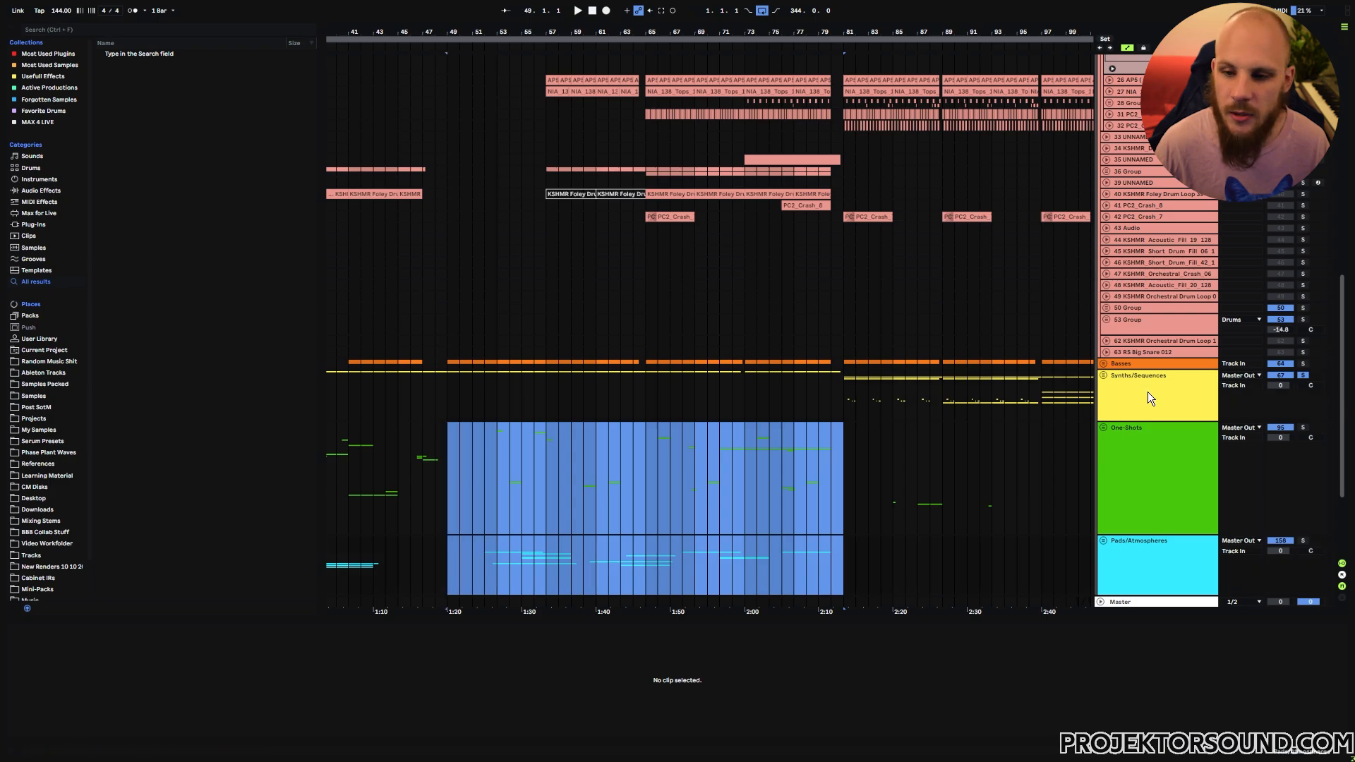
- Unfold the Synths/Sequences group, solo track 37 and play its frozen clips from bar 61
{"action": "left_click", "coordinate": [1104, 376]}
{"action": "left_click", "coordinate": [1302, 439]}
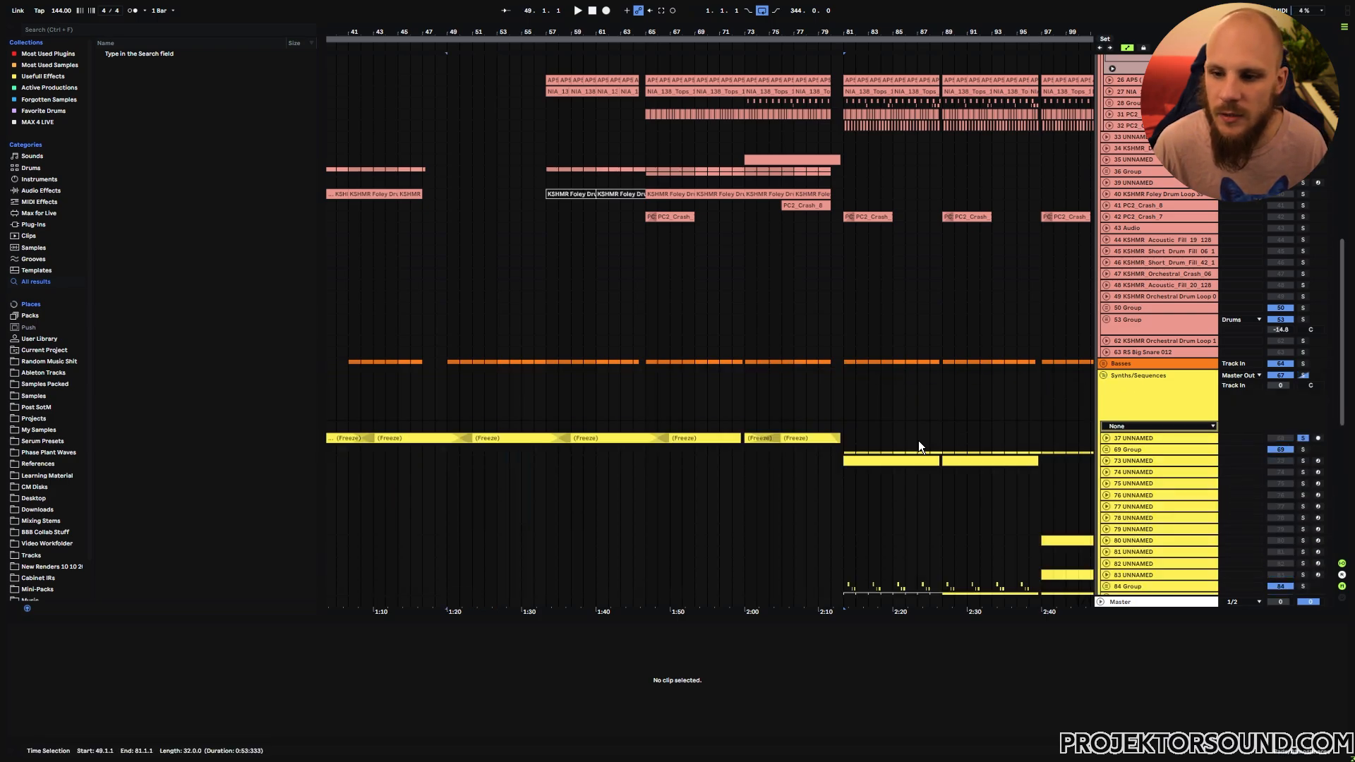
{"action": "left_click", "coordinate": [596, 412]}
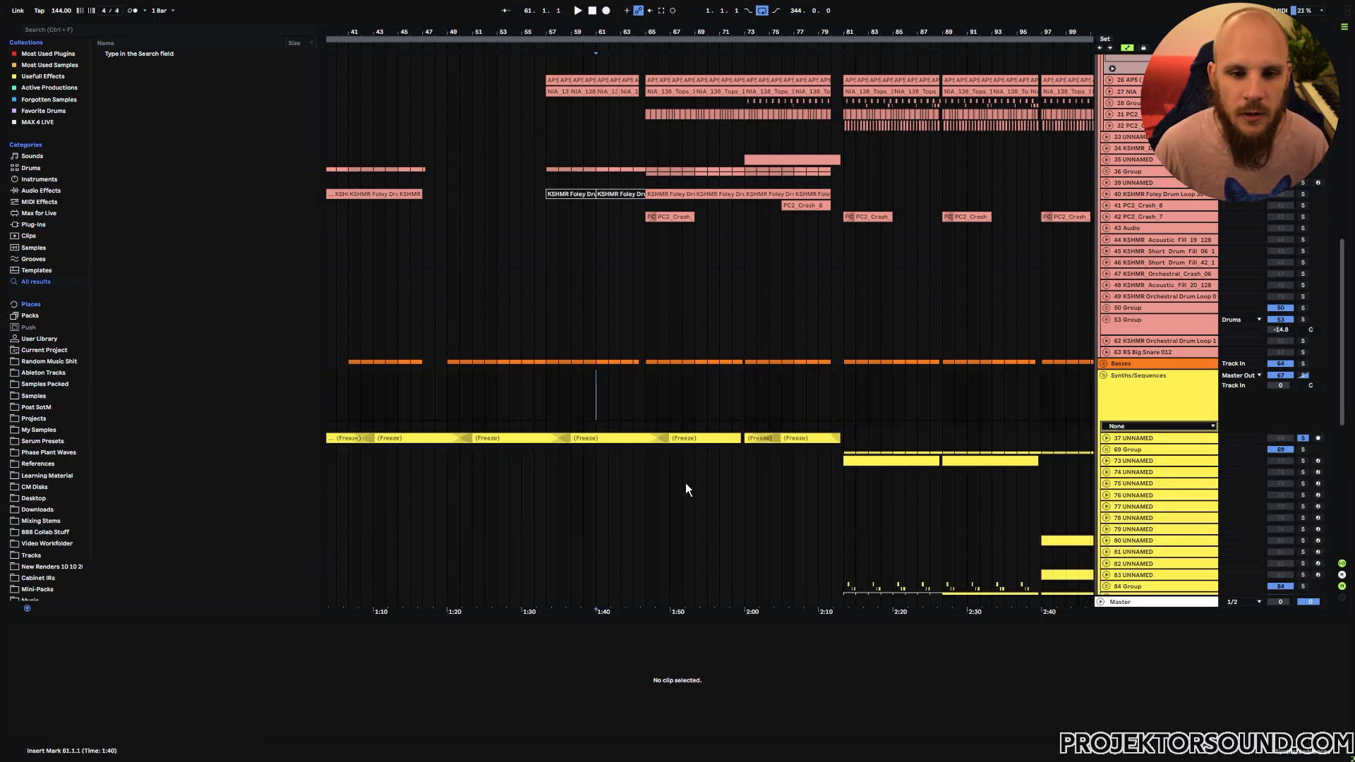
{"action": "key", "text": "space"}
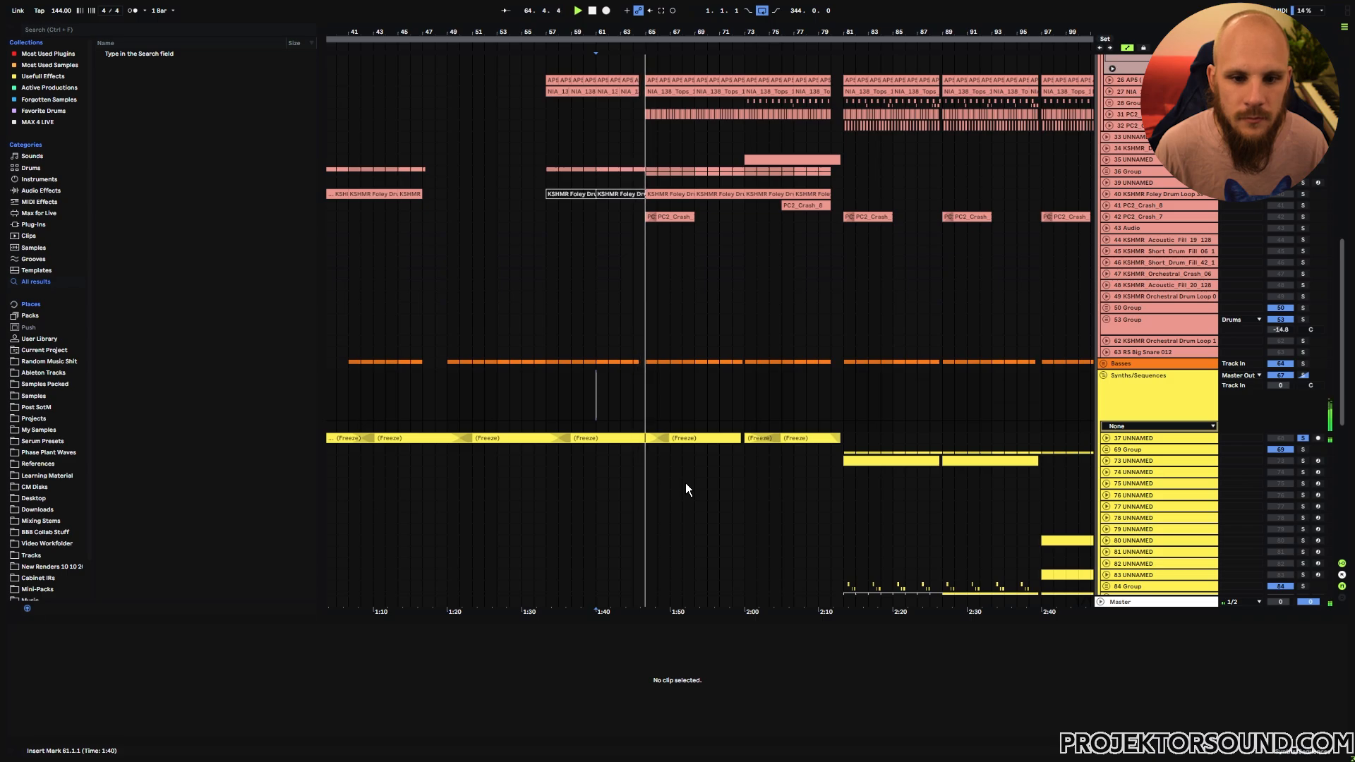
{"action": "key", "text": "space"}
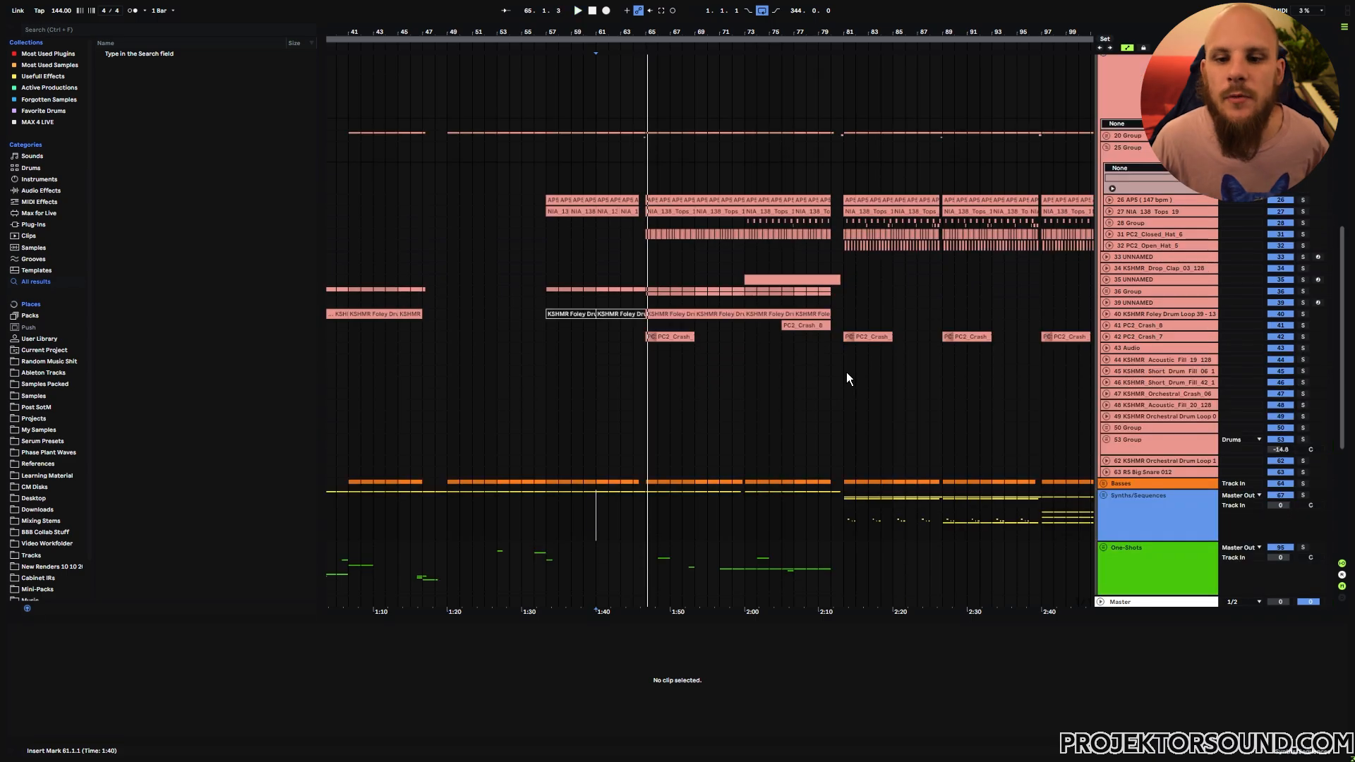
- Play the full mix from bar 137, where the hi-hats drop out
{"action": "left_click_drag", "start_coordinate": [845, 372], "coordinate": [947, 476]}
{"action": "left_click", "coordinate": [946, 446]}
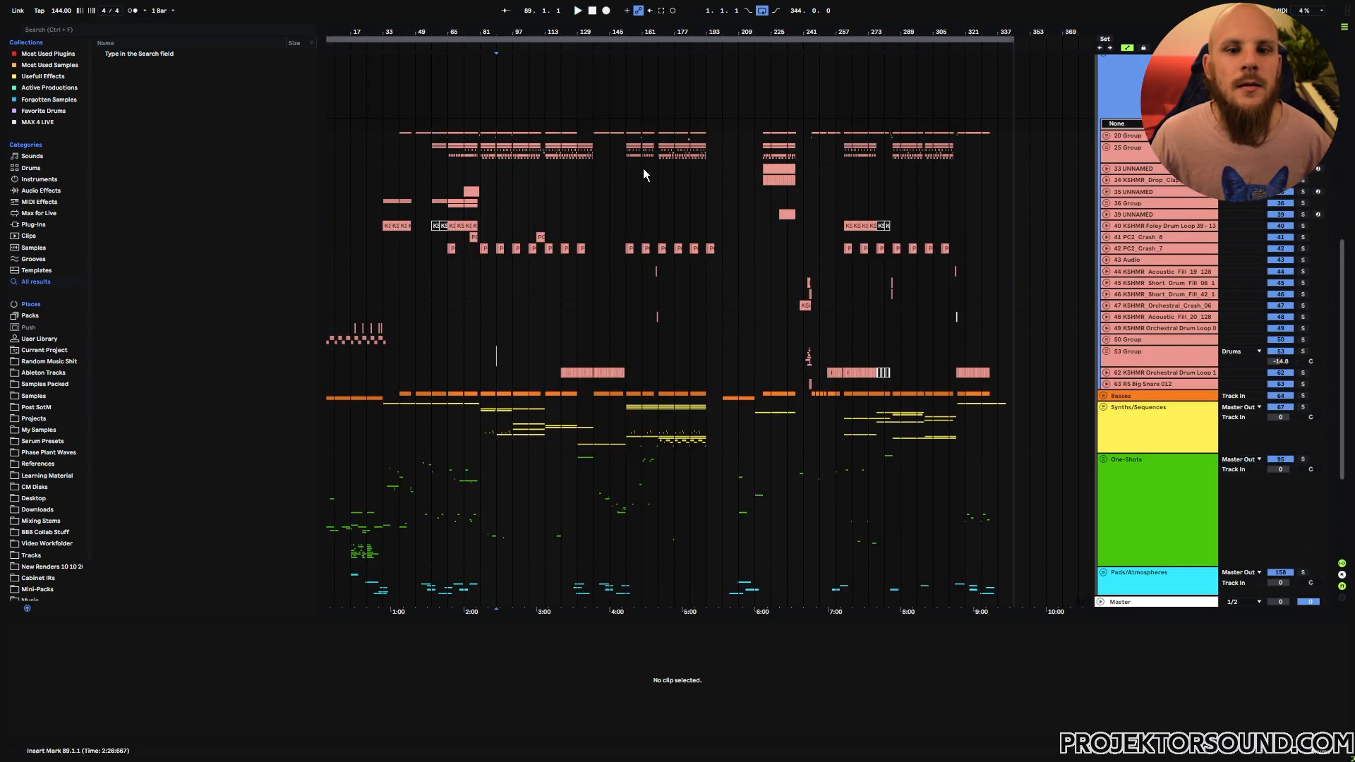
{"action": "left_click_drag", "start_coordinate": [619, 28], "coordinate": [611, 134]}
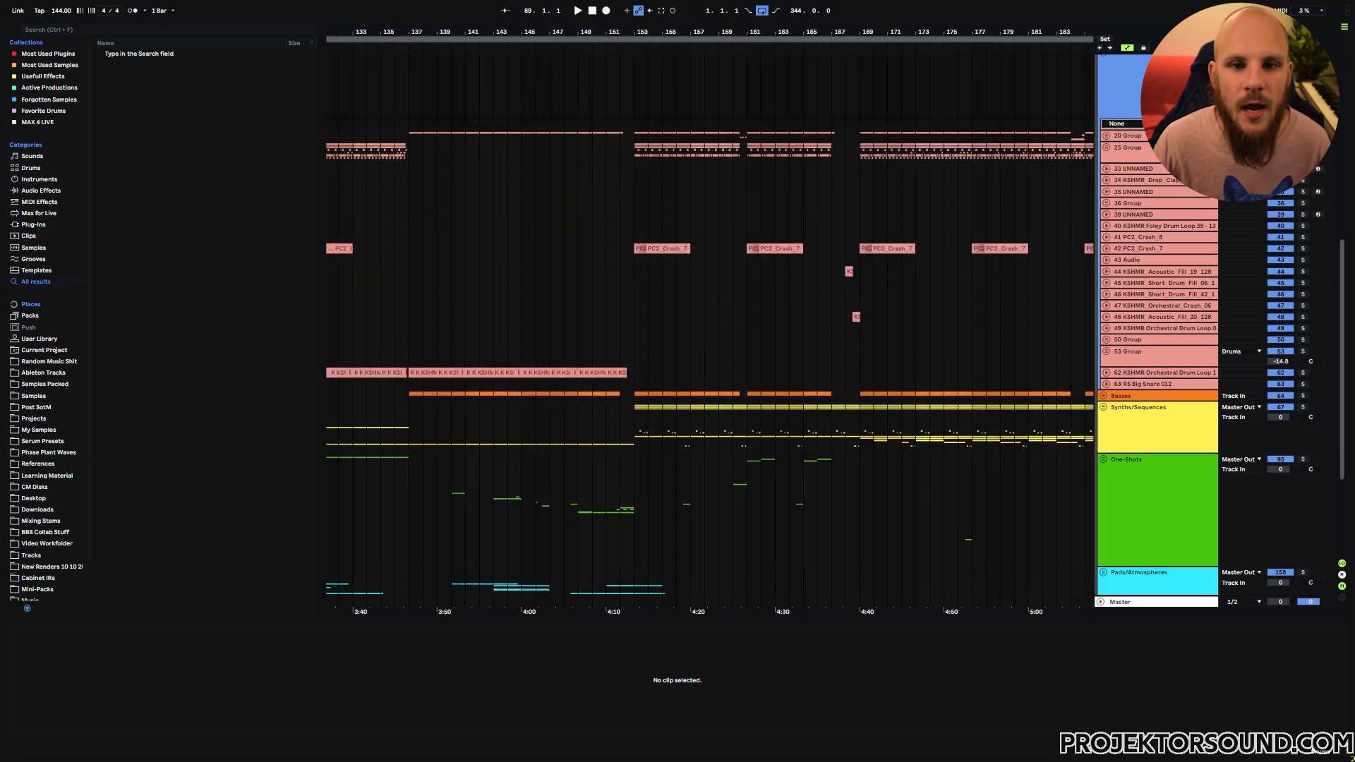
{"action": "left_click", "coordinate": [408, 148]}
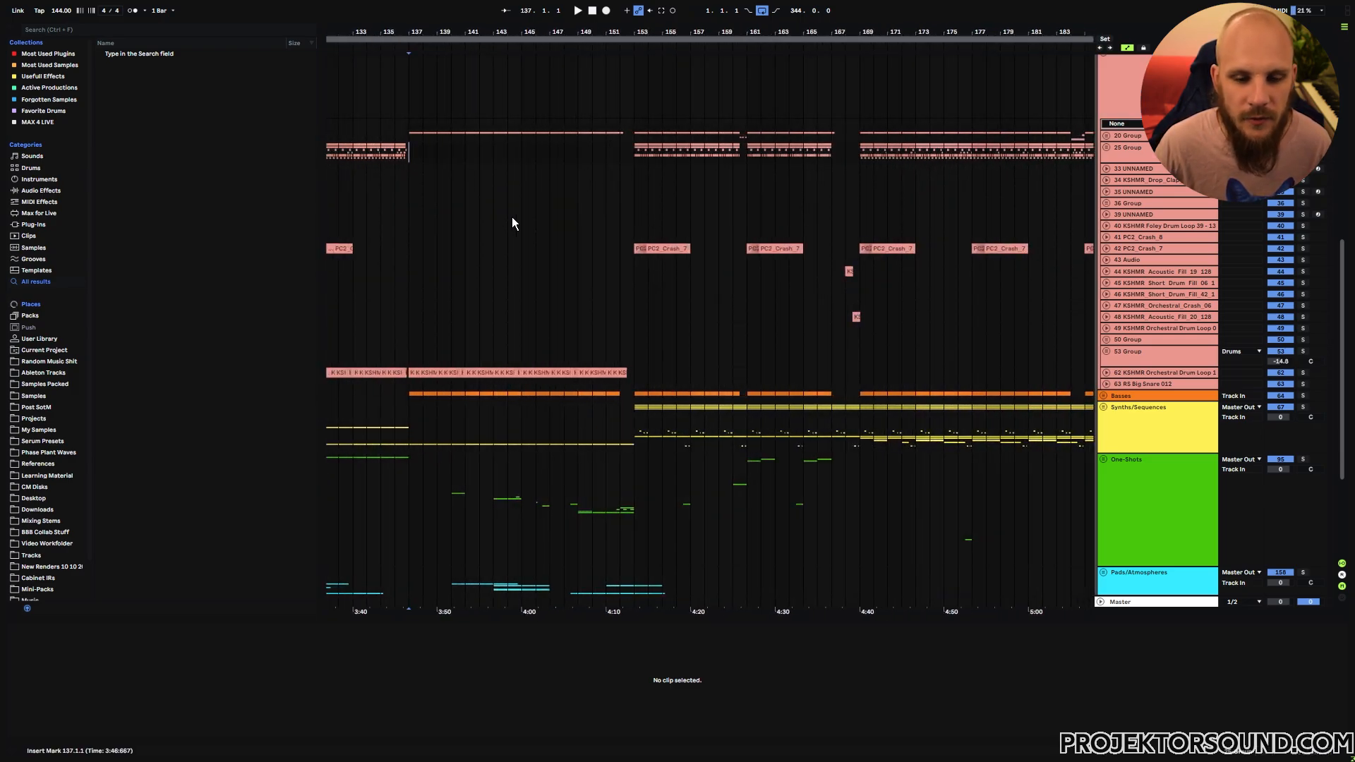
{"action": "key", "text": "space"}
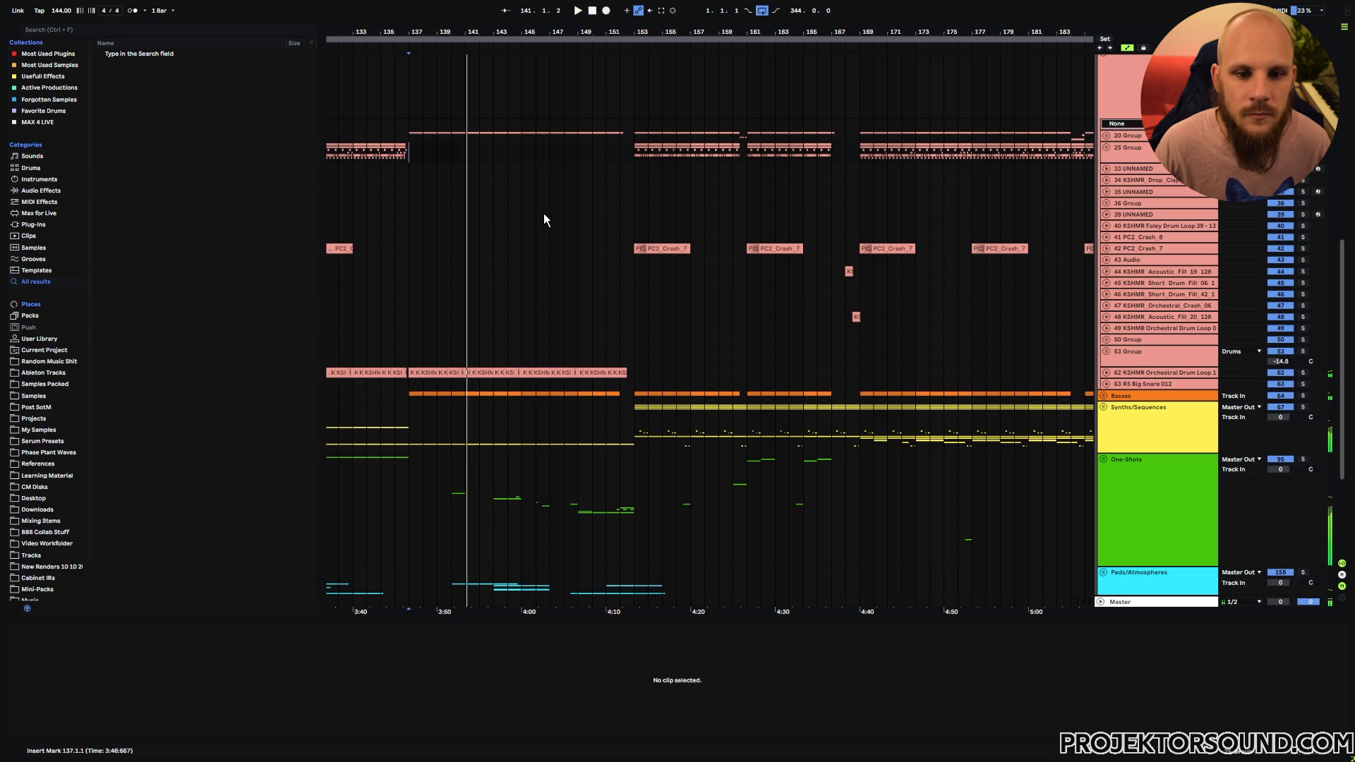
{"action": "left_click", "coordinate": [544, 213]}
{"action": "key", "text": "space"}
- Solo the KSHMR Orchestral Drum Loop on track 62 and play it from bar 137
{"action": "left_click", "coordinate": [1107, 373]}
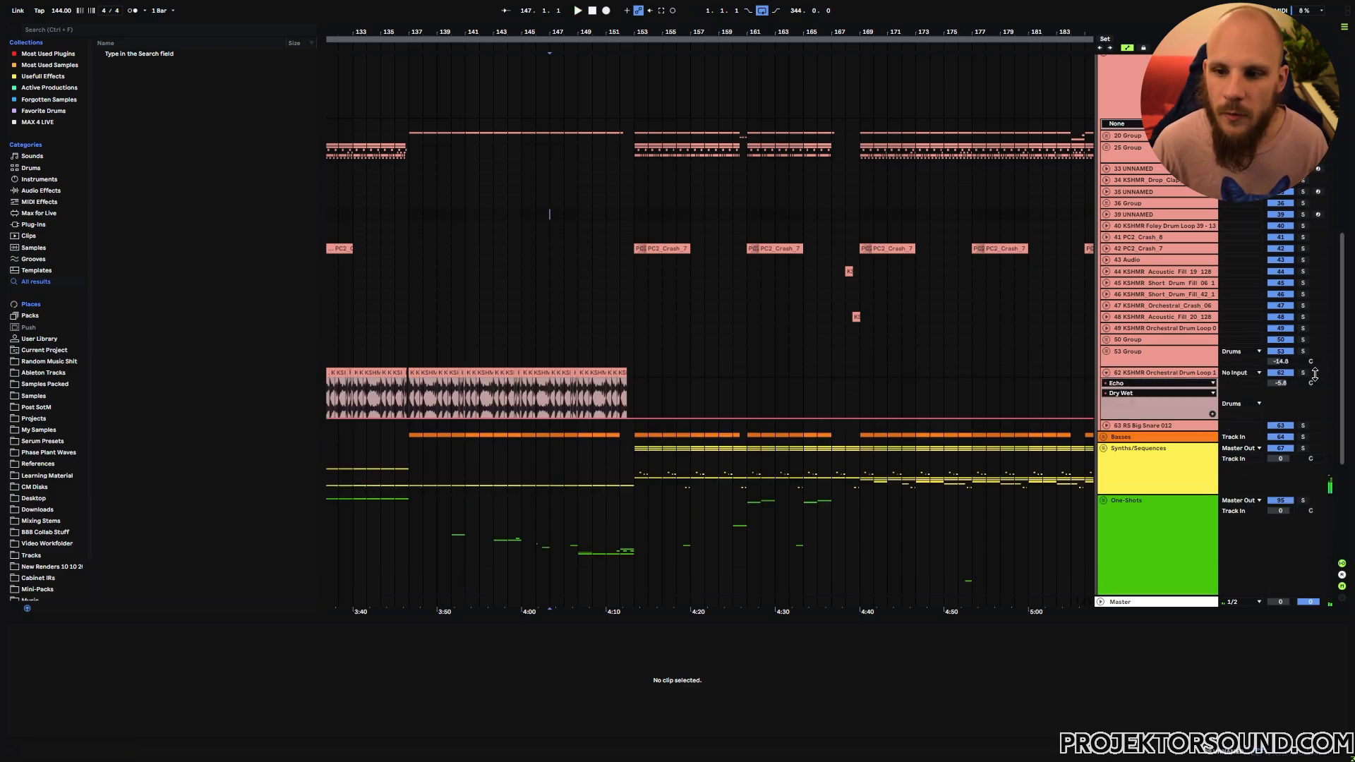
{"action": "left_click", "coordinate": [412, 398]}
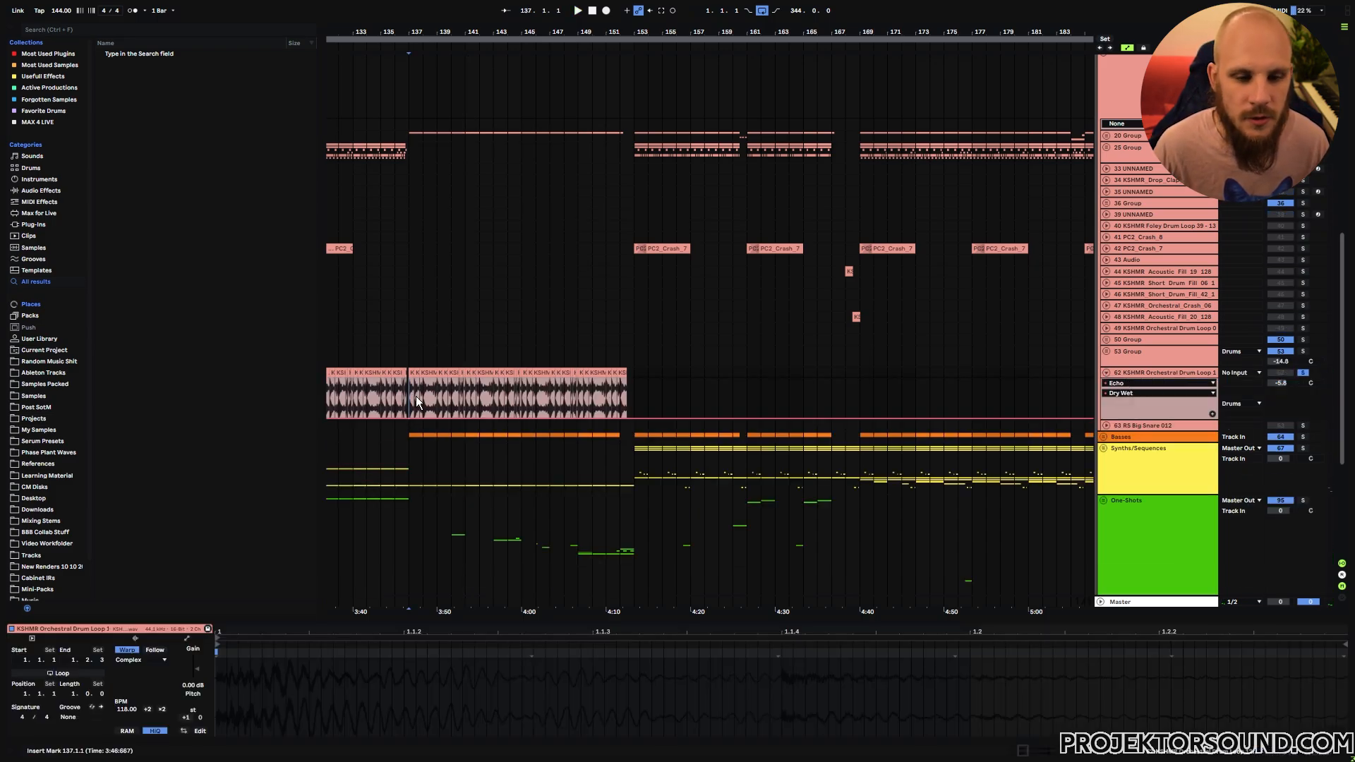
{"action": "key", "text": "space"}
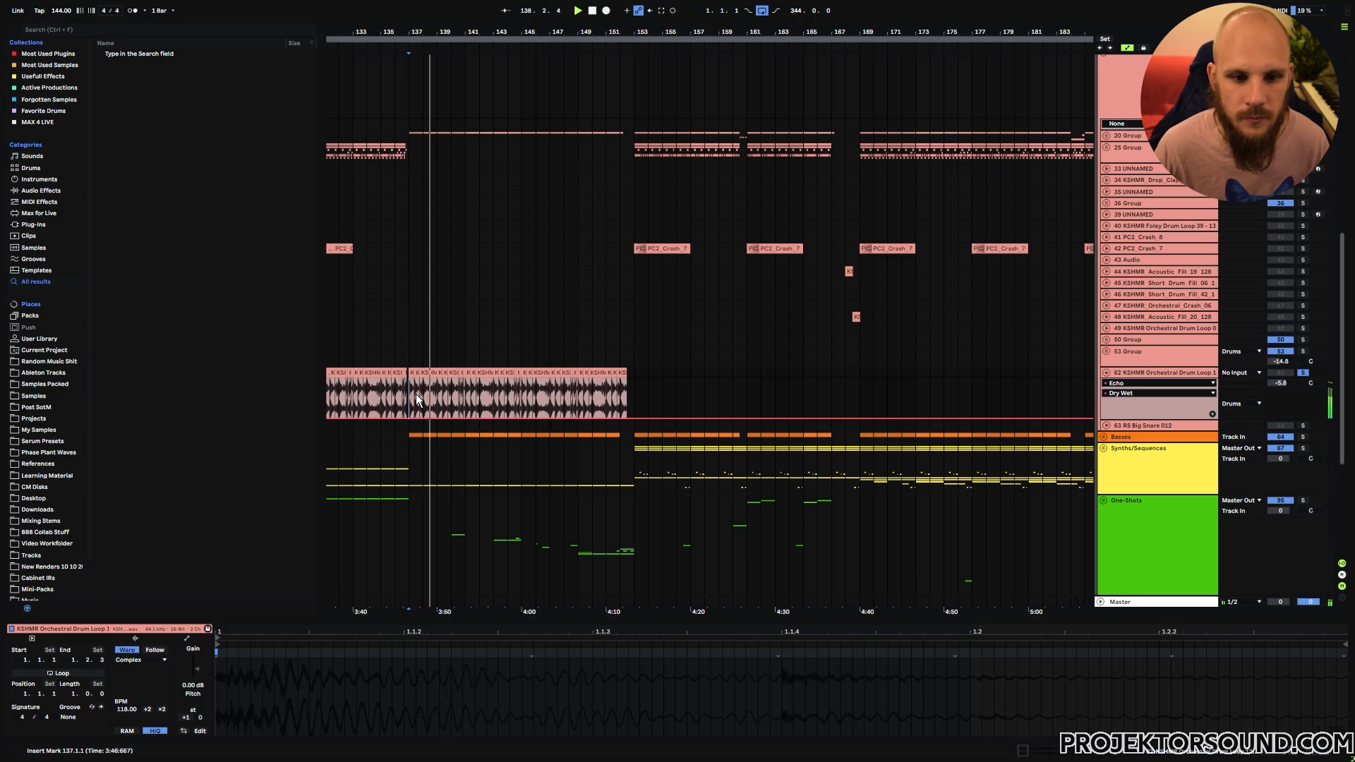
{"action": "left_click", "coordinate": [1105, 373]}
- Play the full mix from bar 153, then from bar 169, to compare the two sections
{"action": "left_click", "coordinate": [632, 152]}
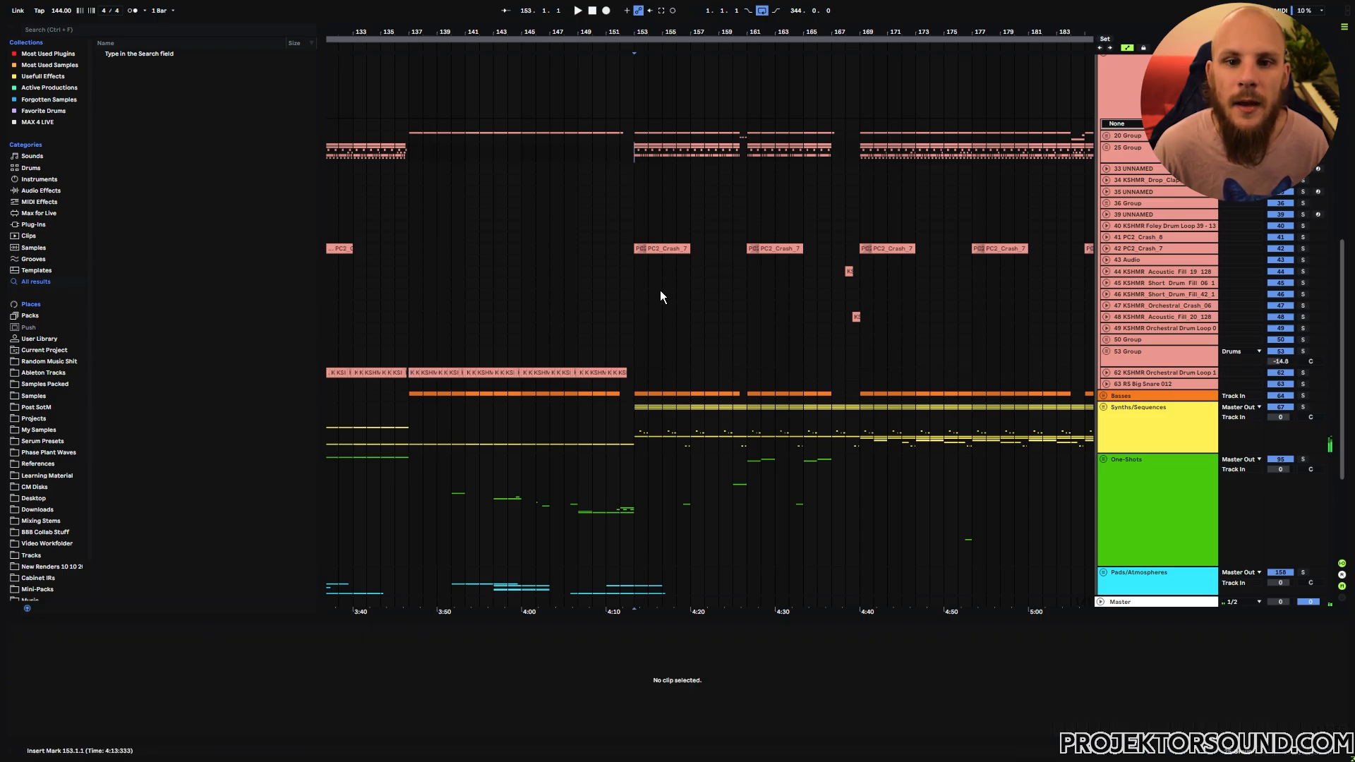
{"action": "key", "text": "space"}
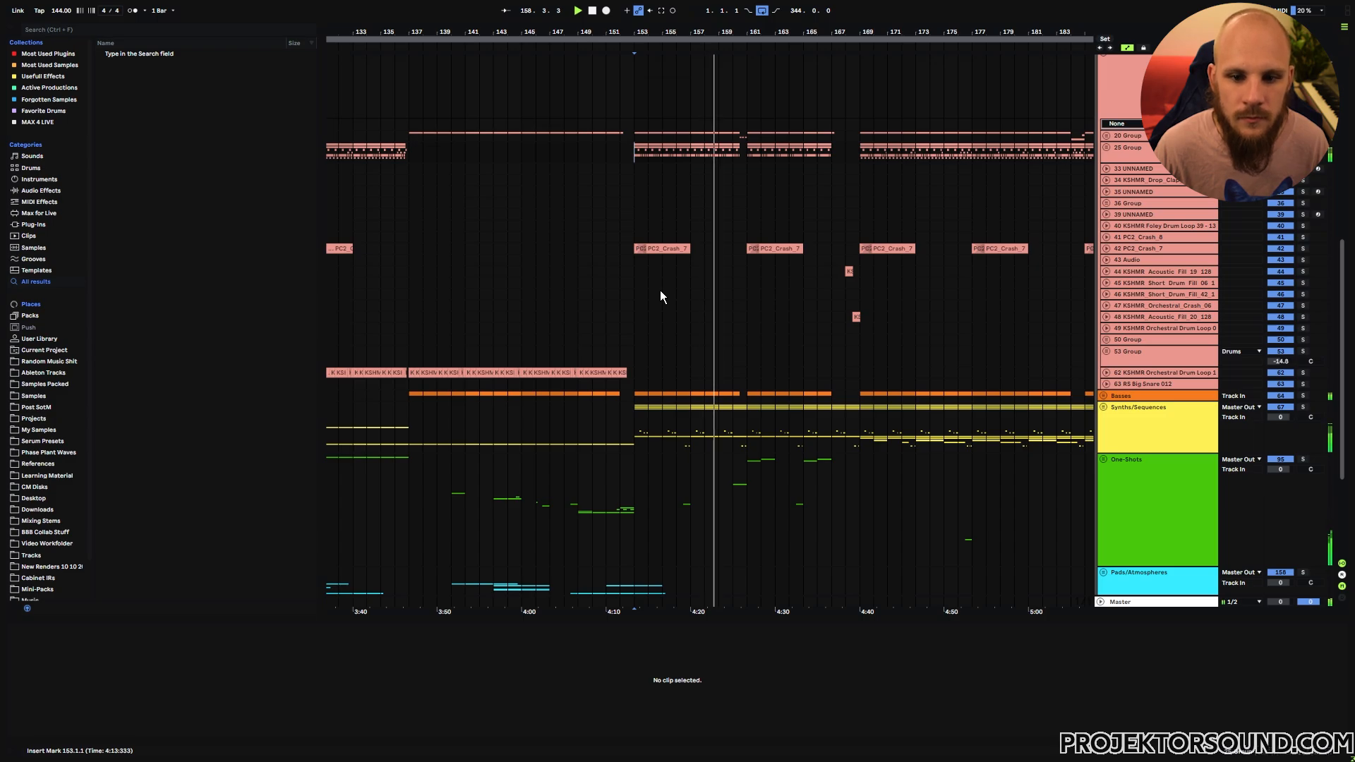
{"action": "left_click", "coordinate": [857, 157]}
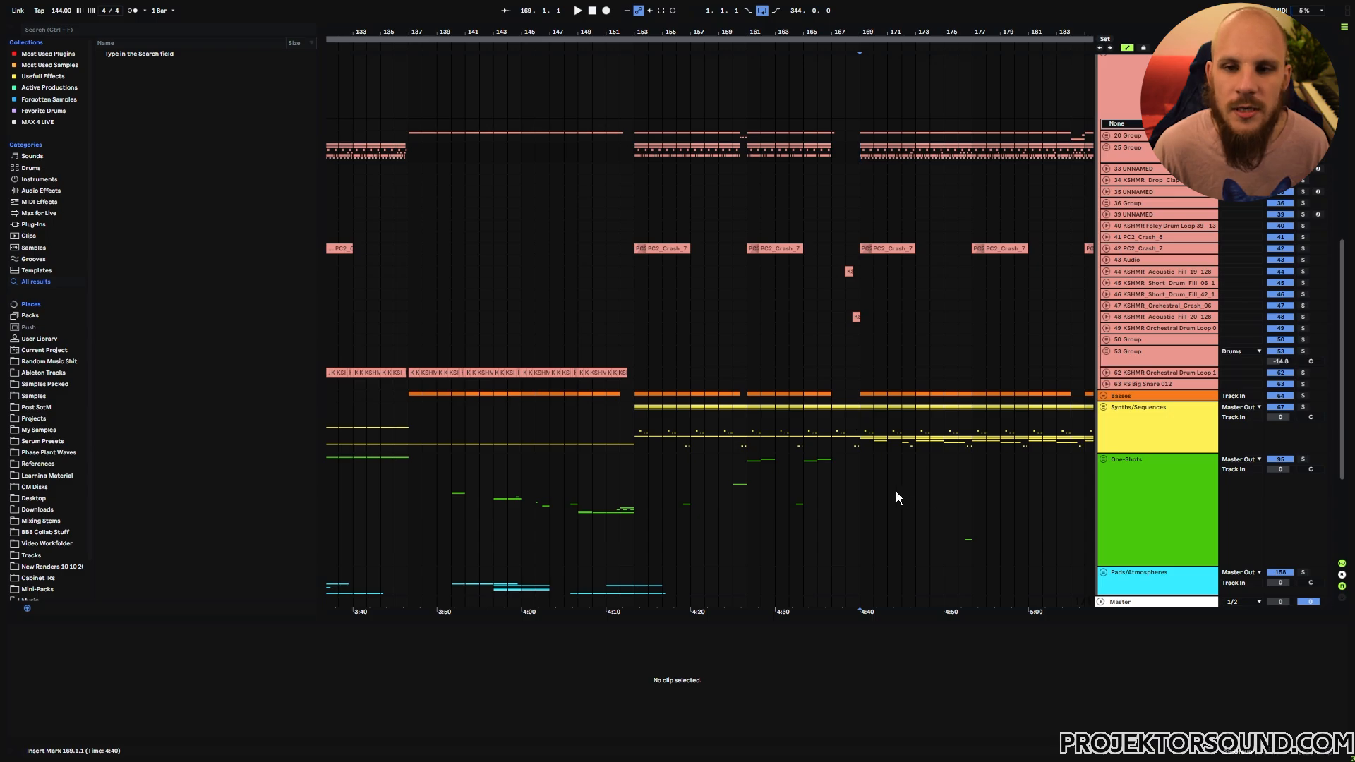
{"action": "key", "text": "space"}
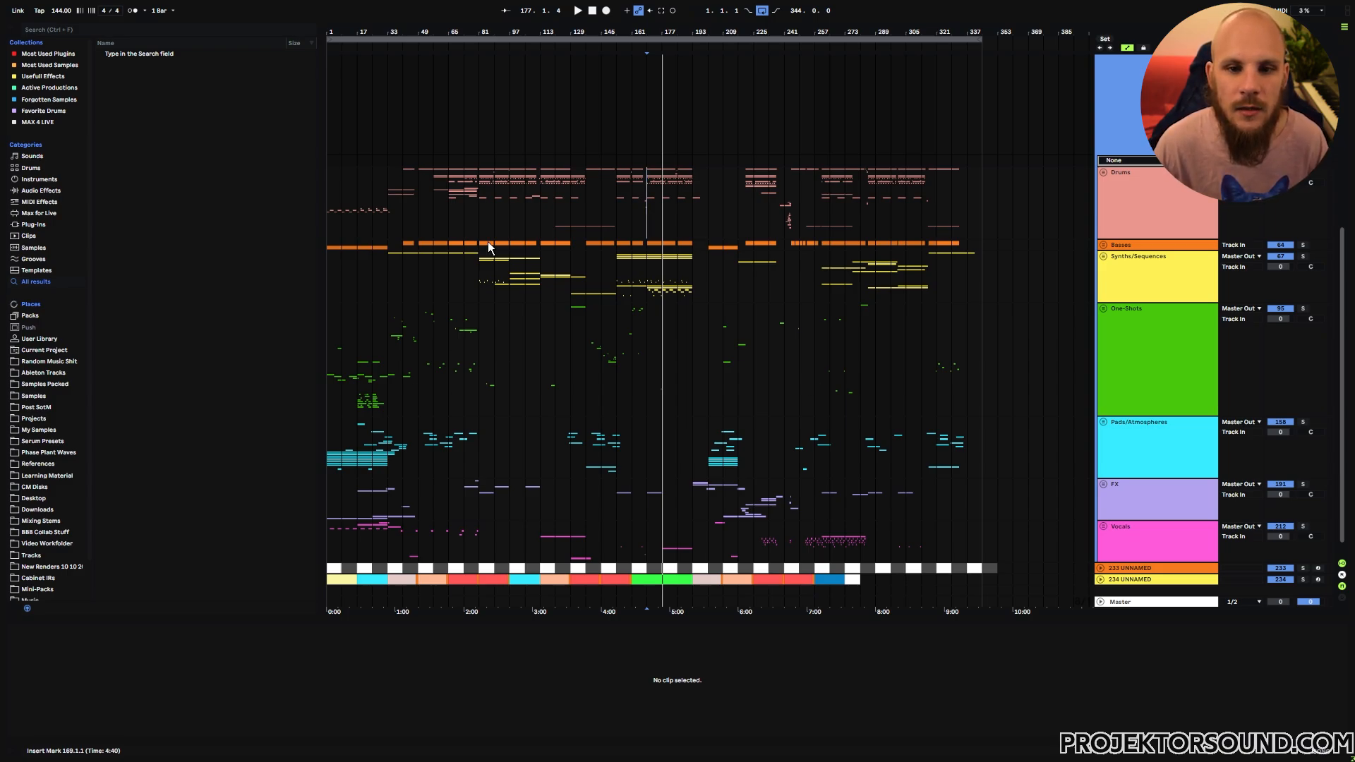
- Highlight Drums and Basses from bar 33 to 345, then the section clips on track 234 from bar 1 to 281
{"action": "left_click_drag", "start_coordinate": [399, 201], "coordinate": [980, 249]}
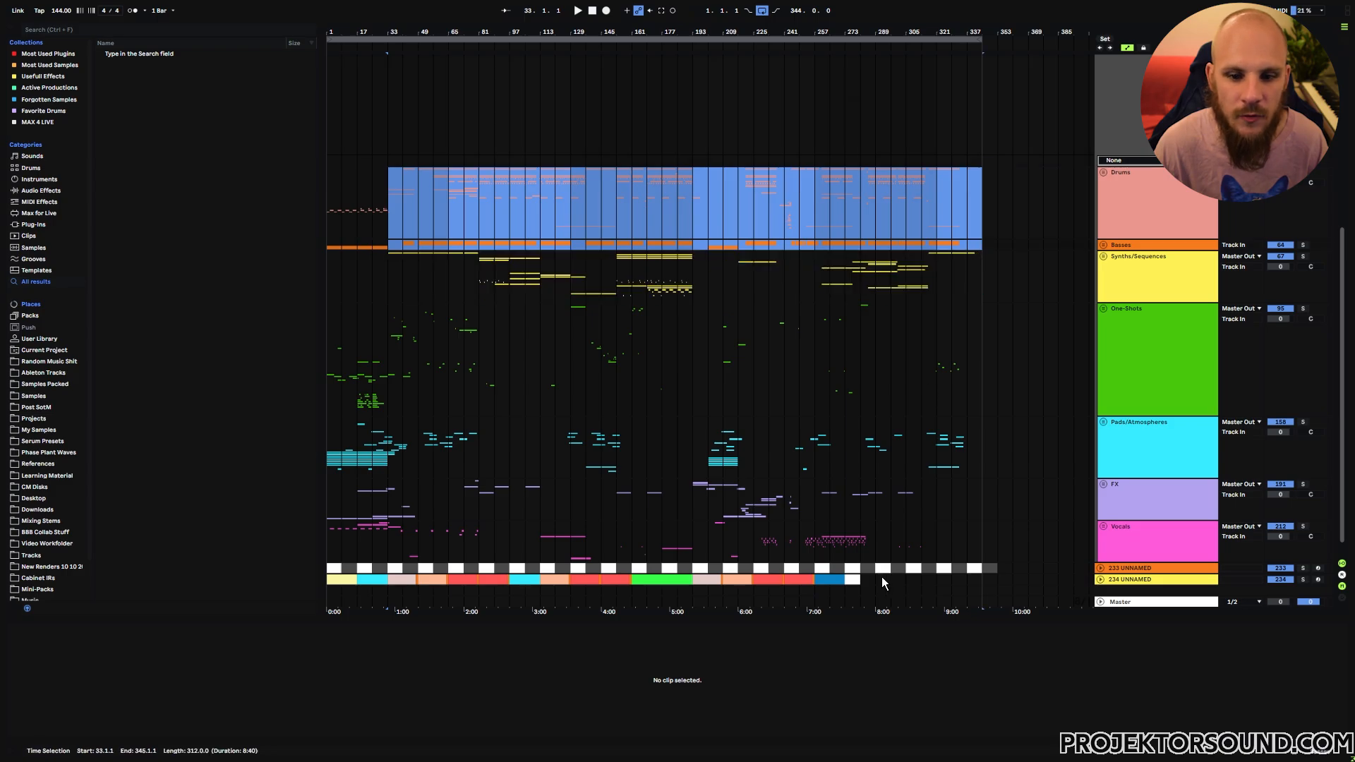
{"action": "left_click_drag", "start_coordinate": [865, 580], "coordinate": [314, 578]}
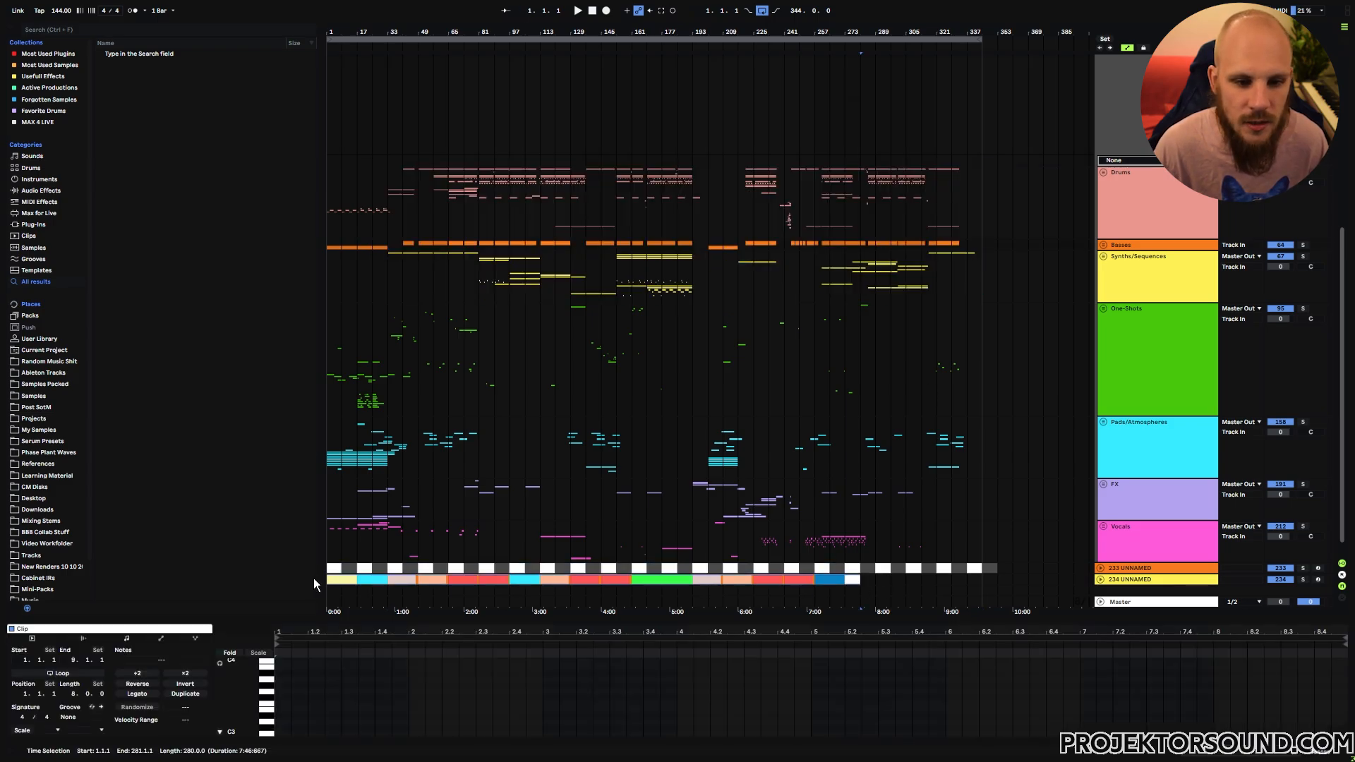
- Shift the track 234 section clips from the green one onward to bar 177 and duplicate the preceding red section into the gap
{"action": "left_click", "coordinate": [635, 580]}
{"action": "left_click", "coordinate": [854, 582], "text": "shift"}
{"action": "left_click_drag", "start_coordinate": [655, 580], "coordinate": [683, 582]}
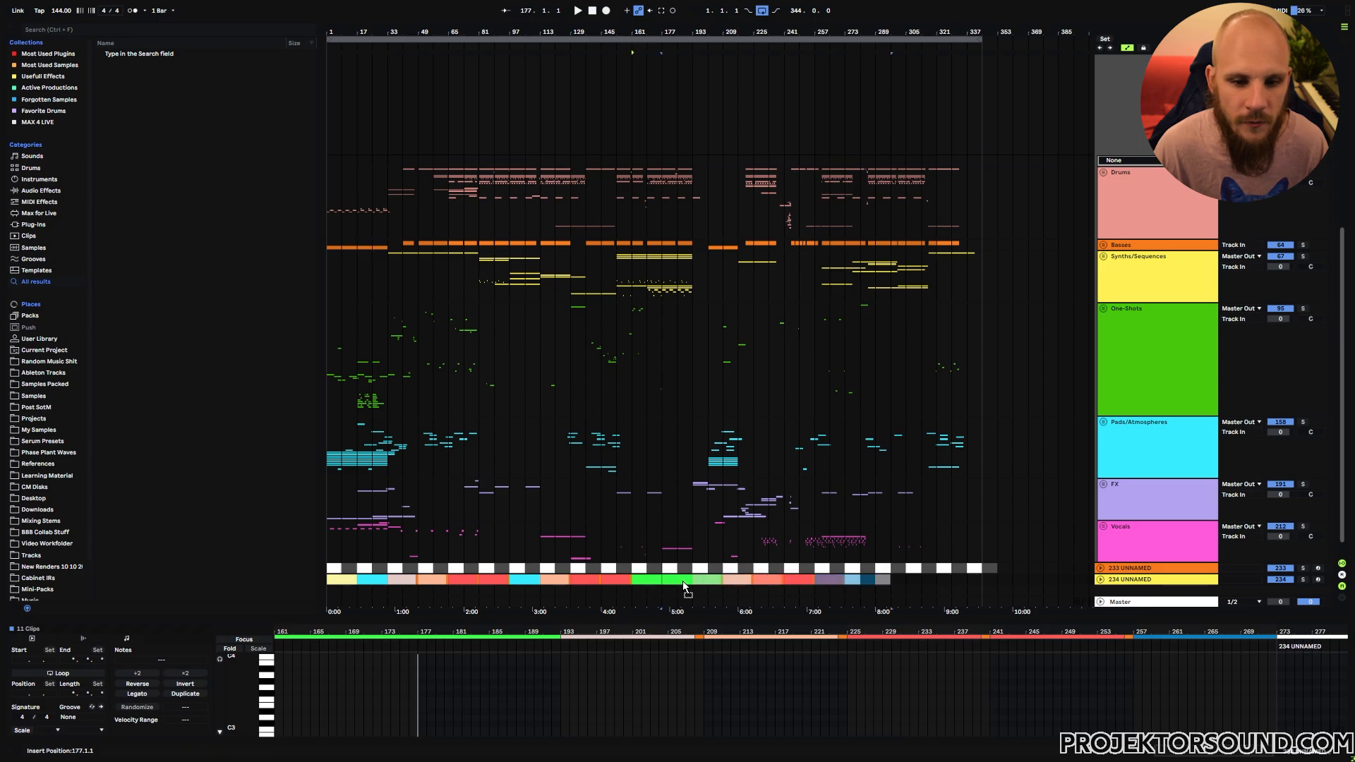
{"action": "left_click", "coordinate": [616, 580]}
{"action": "key", "text": "ctrl+d"}
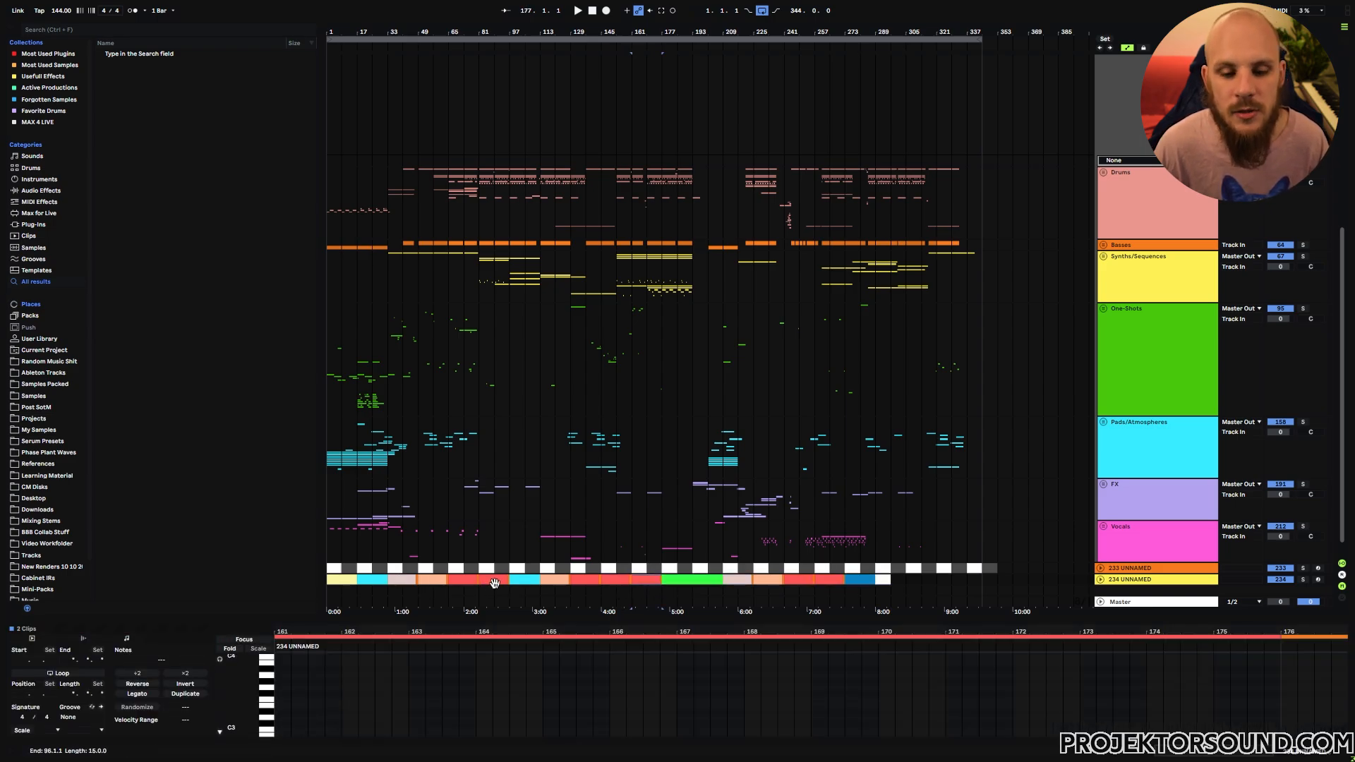
- Inspect the section clips at bars 33 and 273 on track 234, then view the colour-coded overview among the set's first tracks
{"action": "left_click", "coordinate": [397, 580]}
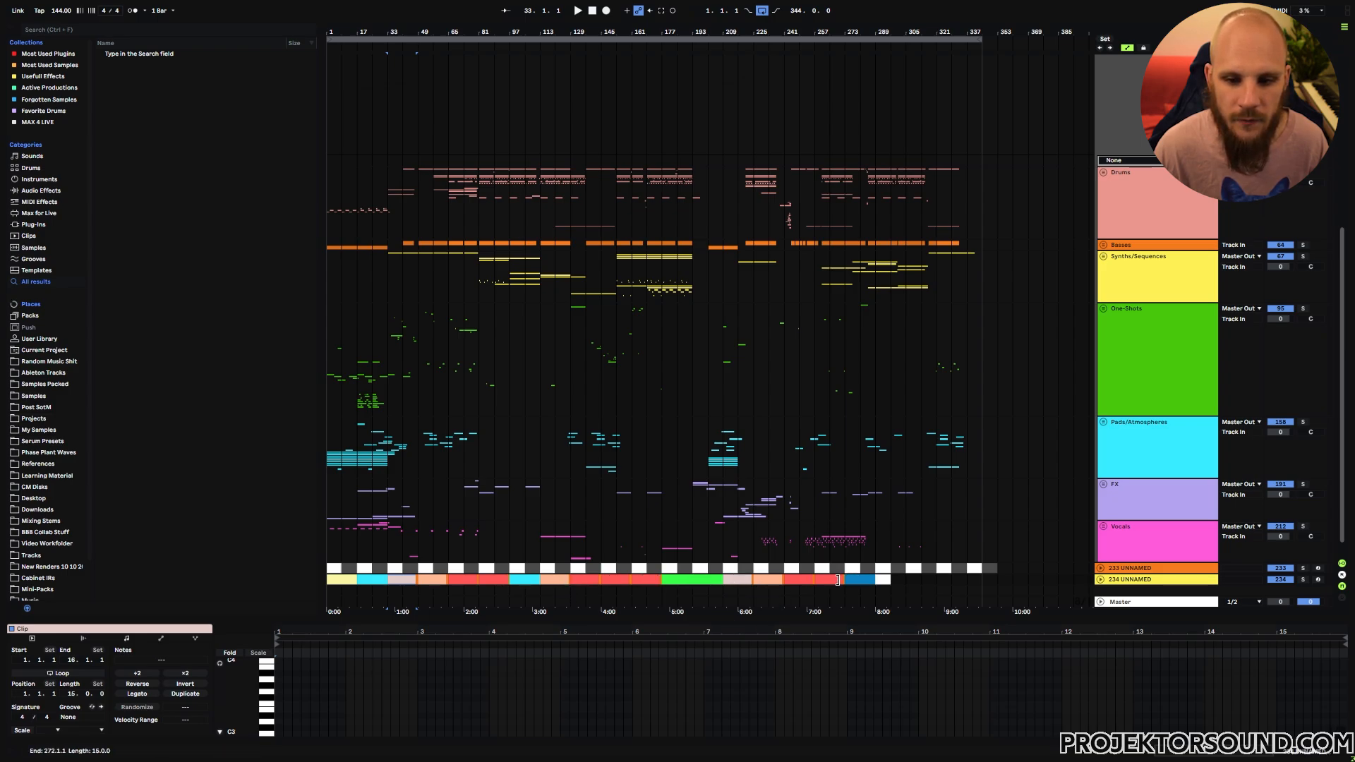
{"action": "left_click", "coordinate": [860, 580]}
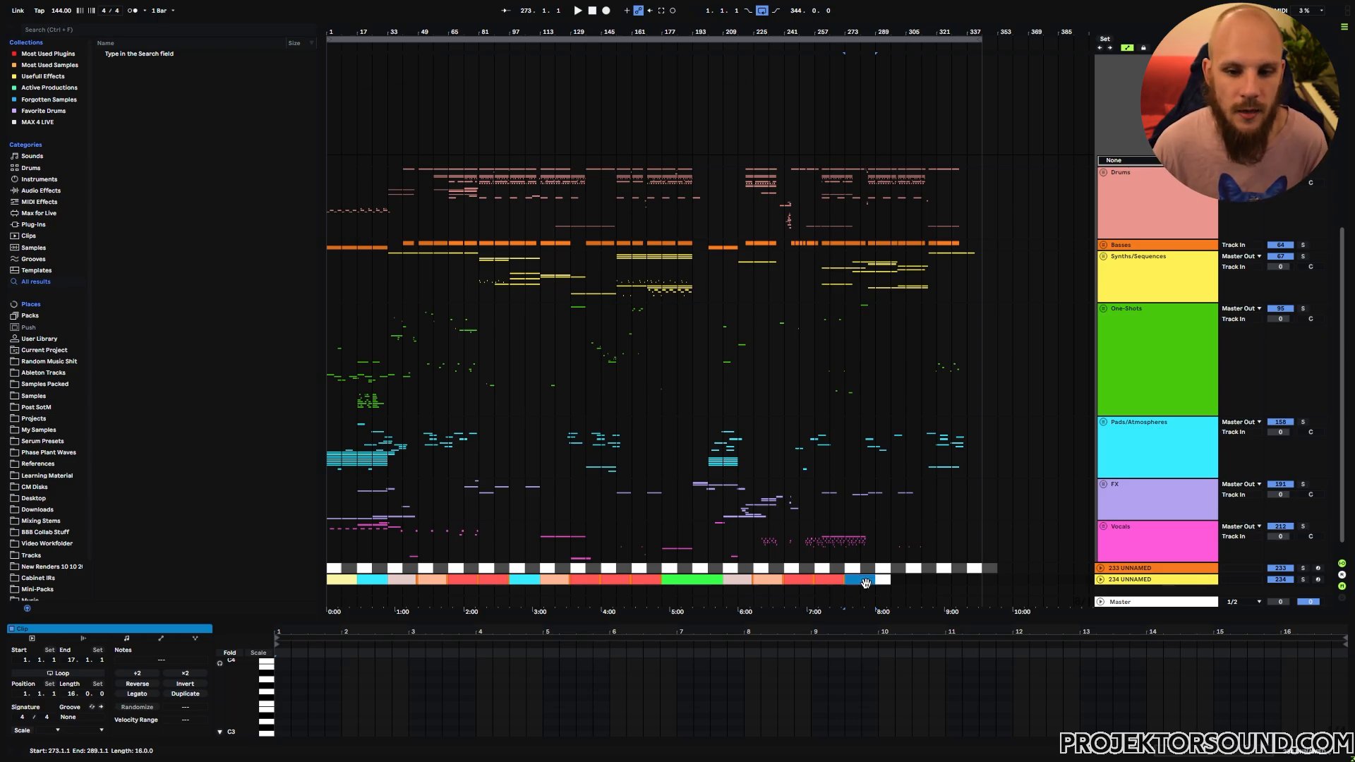
{"action": "scroll", "coordinate": [904, 305], "scroll_direction": "up", "scroll_amount": 8}
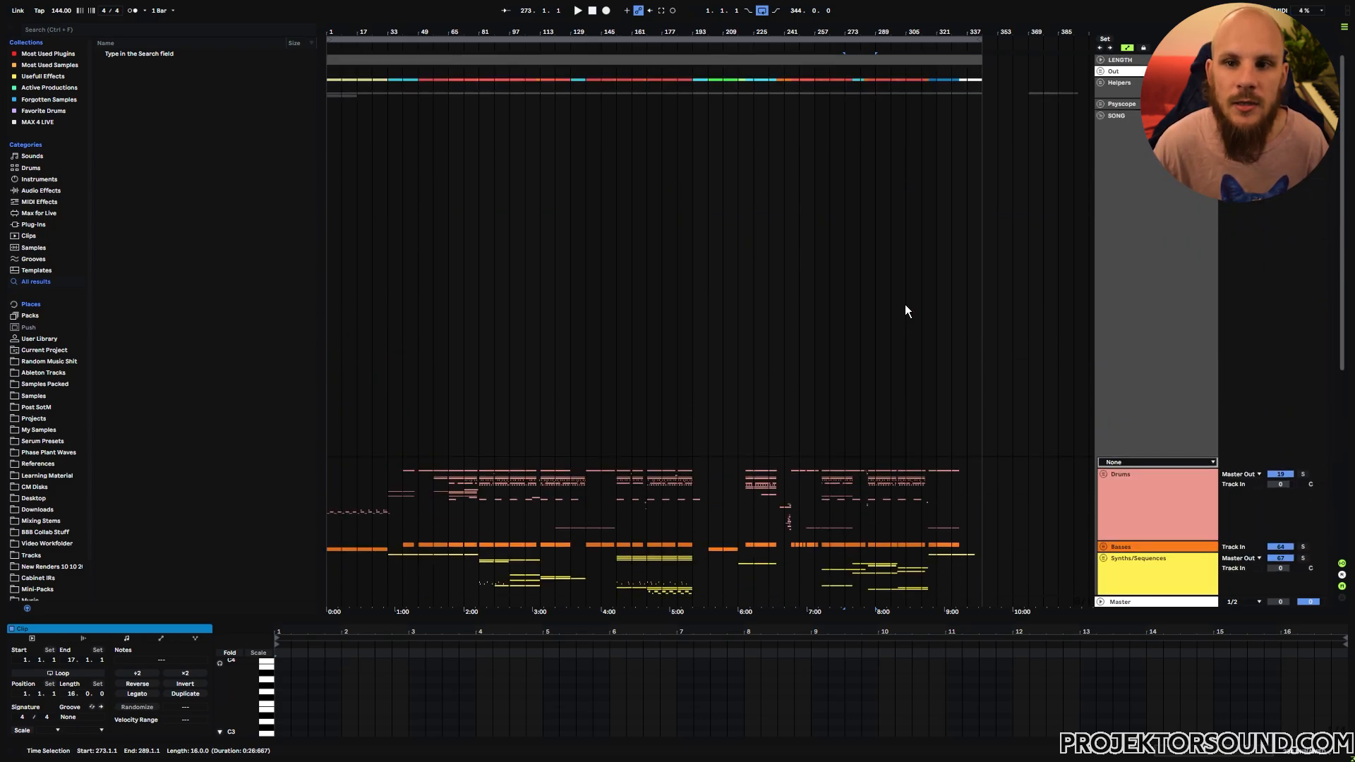
- Expand the Helpers group and examine the colour-coded section clips on its marker track, including the blue one at bar 317
{"action": "left_click", "coordinate": [1100, 82]}
{"action": "left_click", "coordinate": [958, 163]}
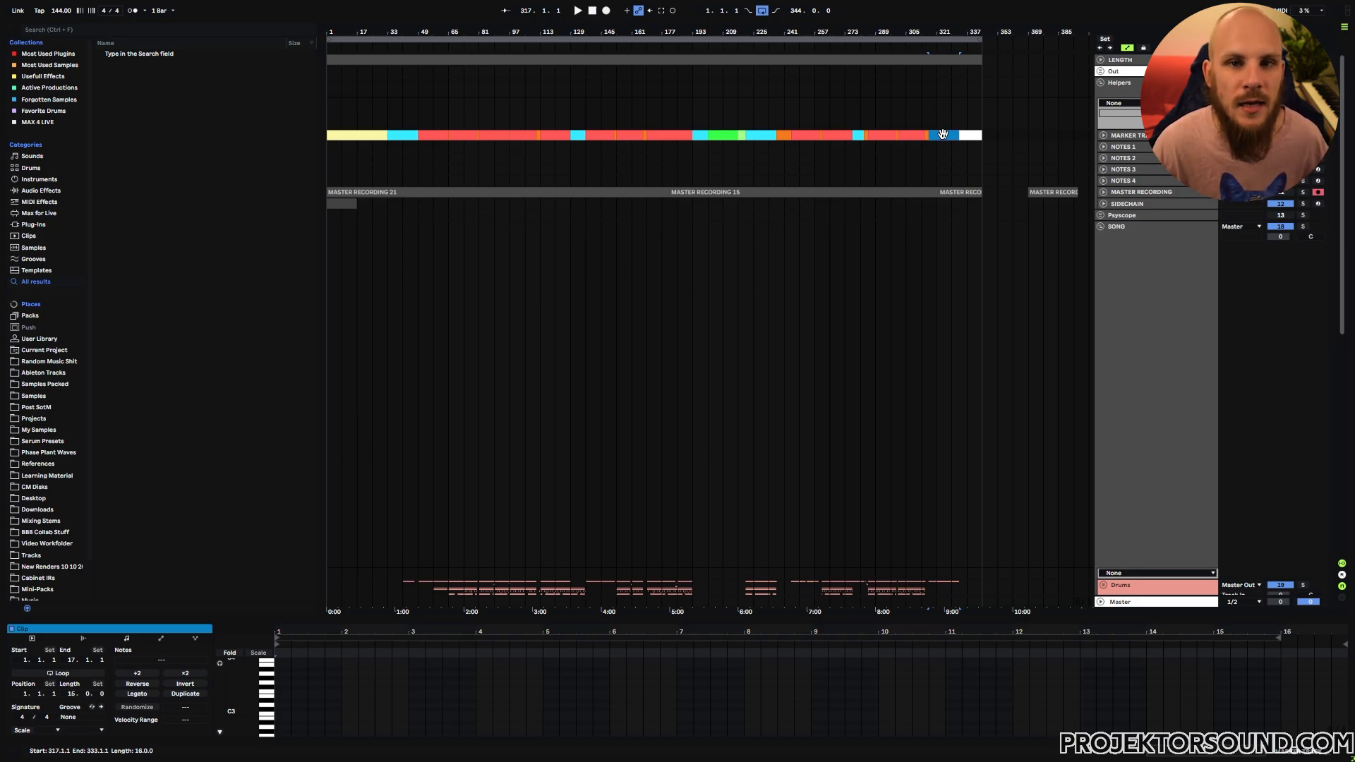
{"action": "scroll", "coordinate": [475, 134], "scroll_direction": "up", "scroll_amount": 5}
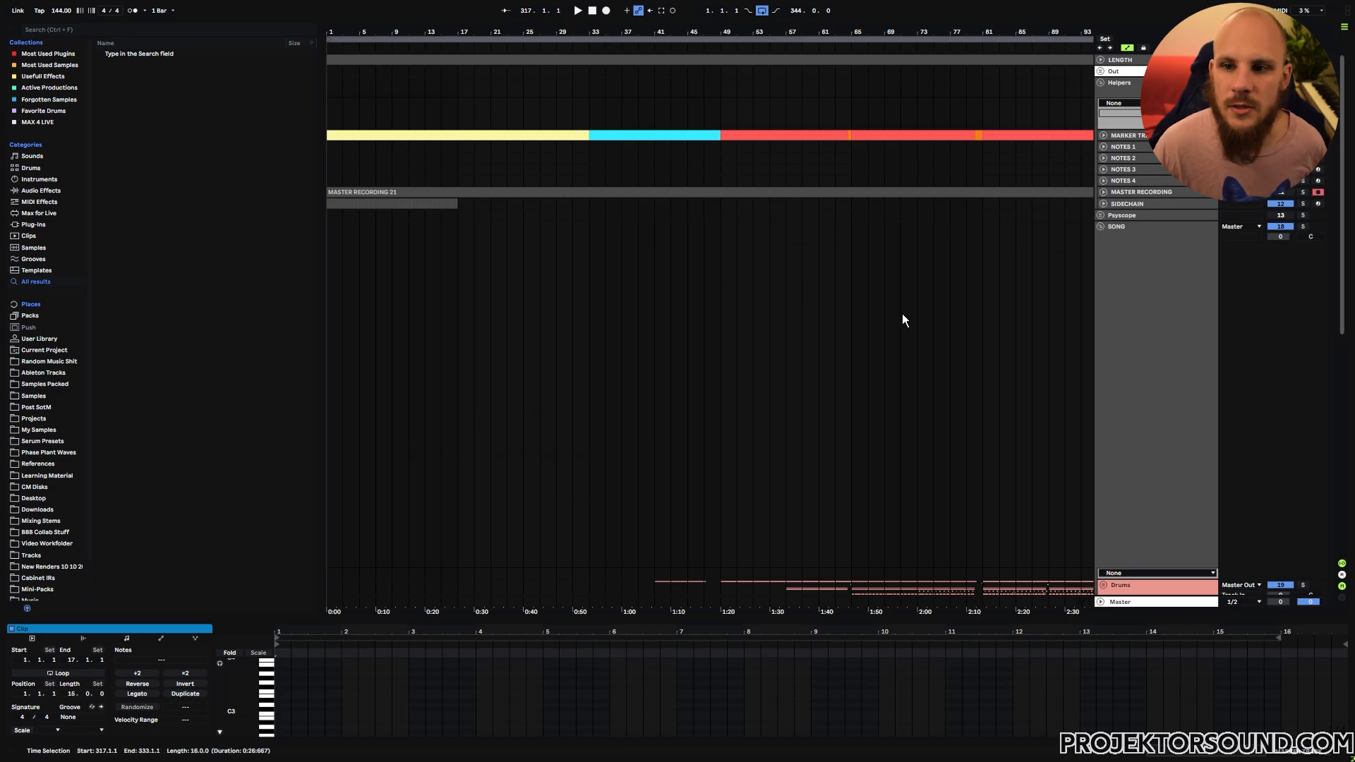
- Place the track of alternating eight-bar block clips (track 233) inside the Helpers group, directly above the marker track
{"action": "scroll", "coordinate": [1060, 400], "scroll_direction": "down", "scroll_amount": 10}
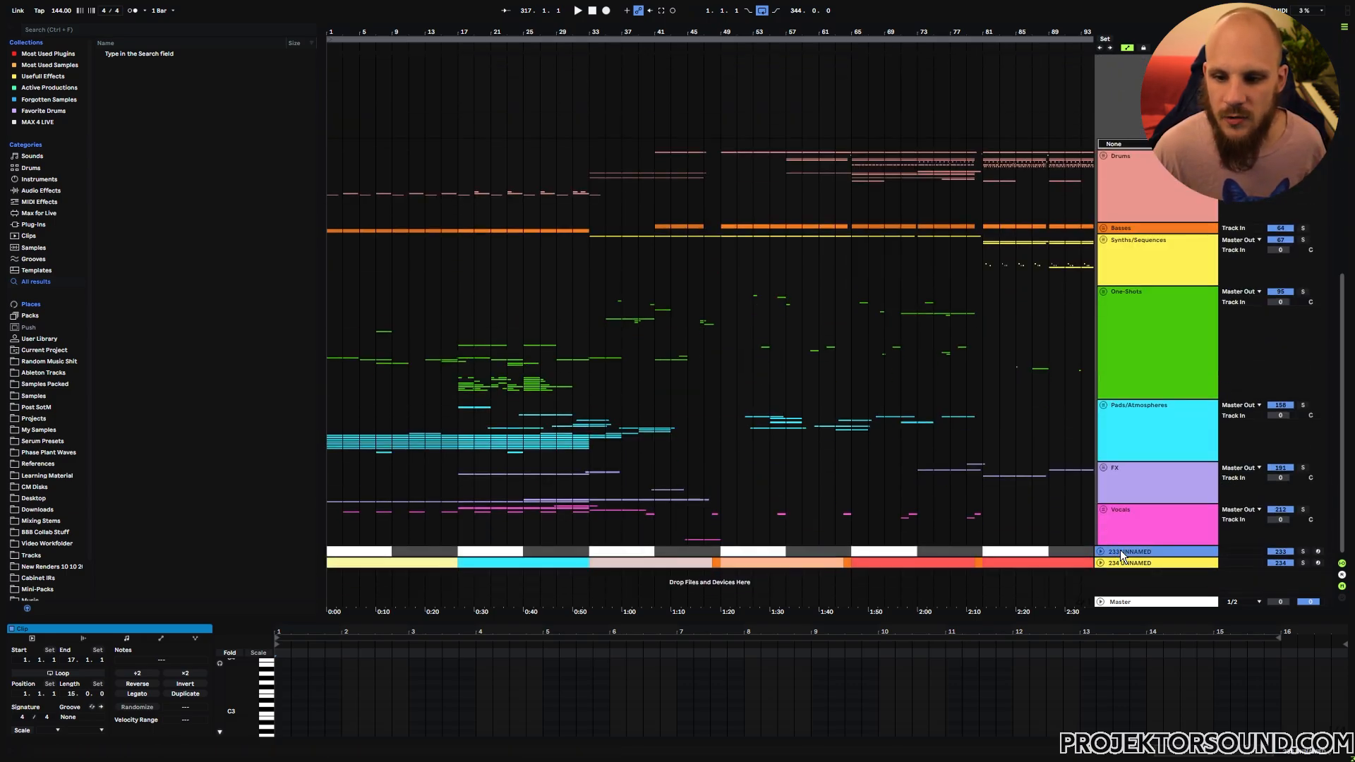
{"action": "scroll", "coordinate": [1157, 153], "scroll_direction": "up", "scroll_amount": 1}
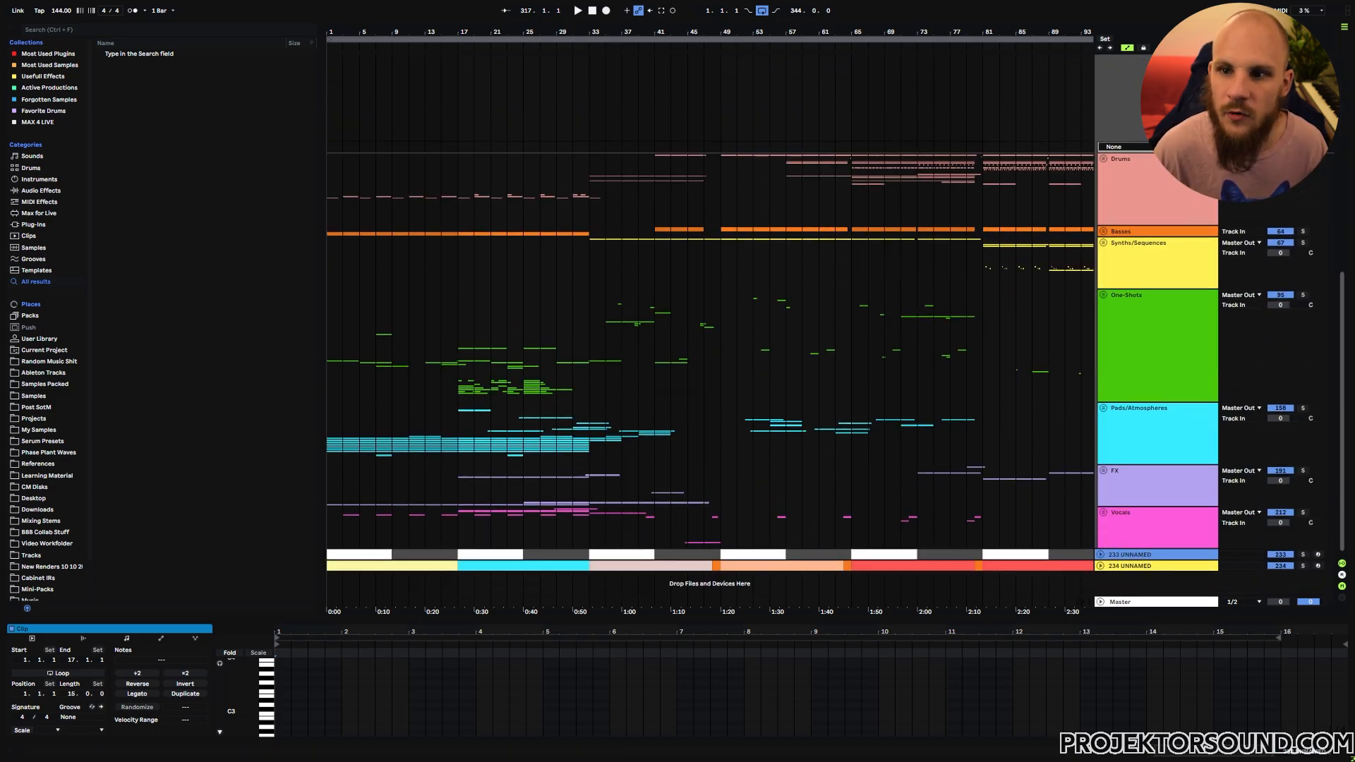
{"action": "scroll", "coordinate": [1158, 152], "scroll_direction": "up", "scroll_amount": 4}
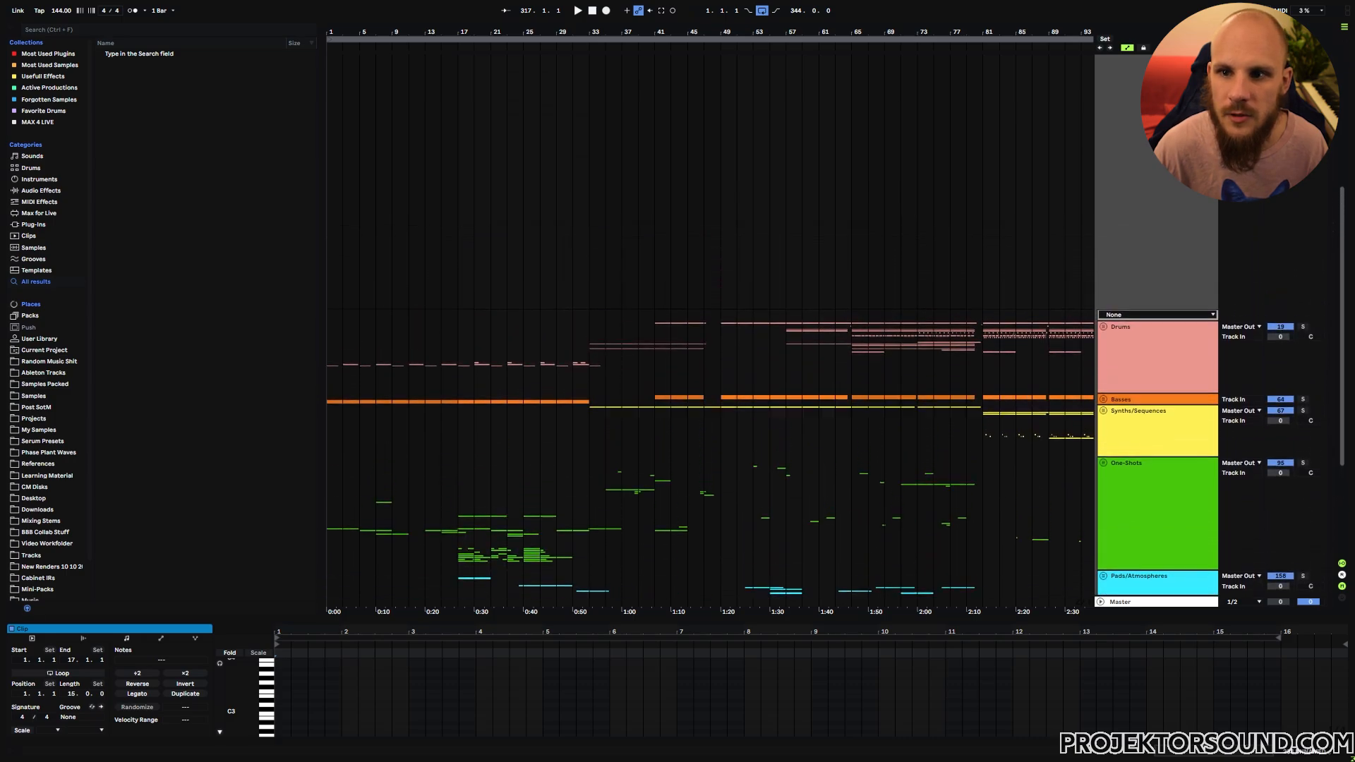
{"action": "scroll", "coordinate": [1157, 153], "scroll_direction": "up", "scroll_amount": 3}
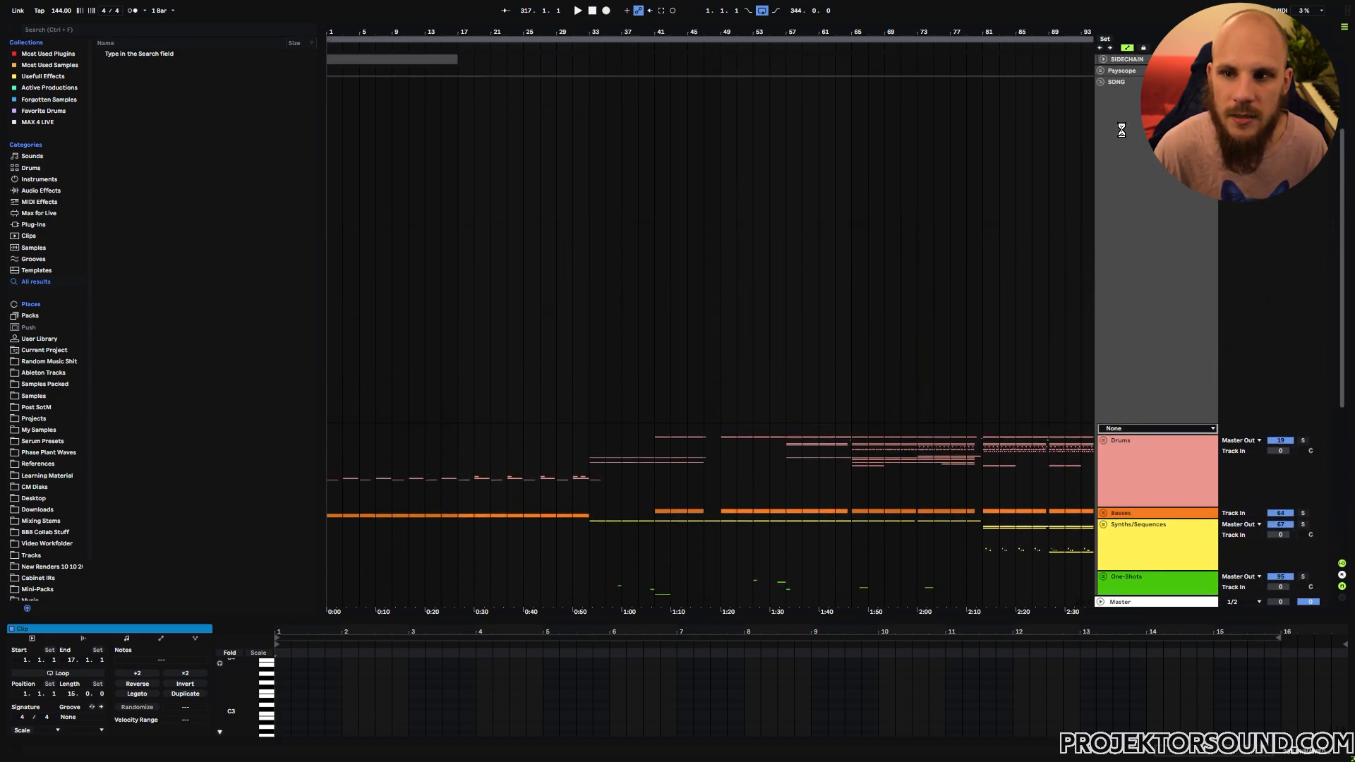
{"action": "left_click", "coordinate": [1120, 240]}
{"action": "scroll", "coordinate": [1119, 313], "scroll_direction": "down", "scroll_amount": 6}
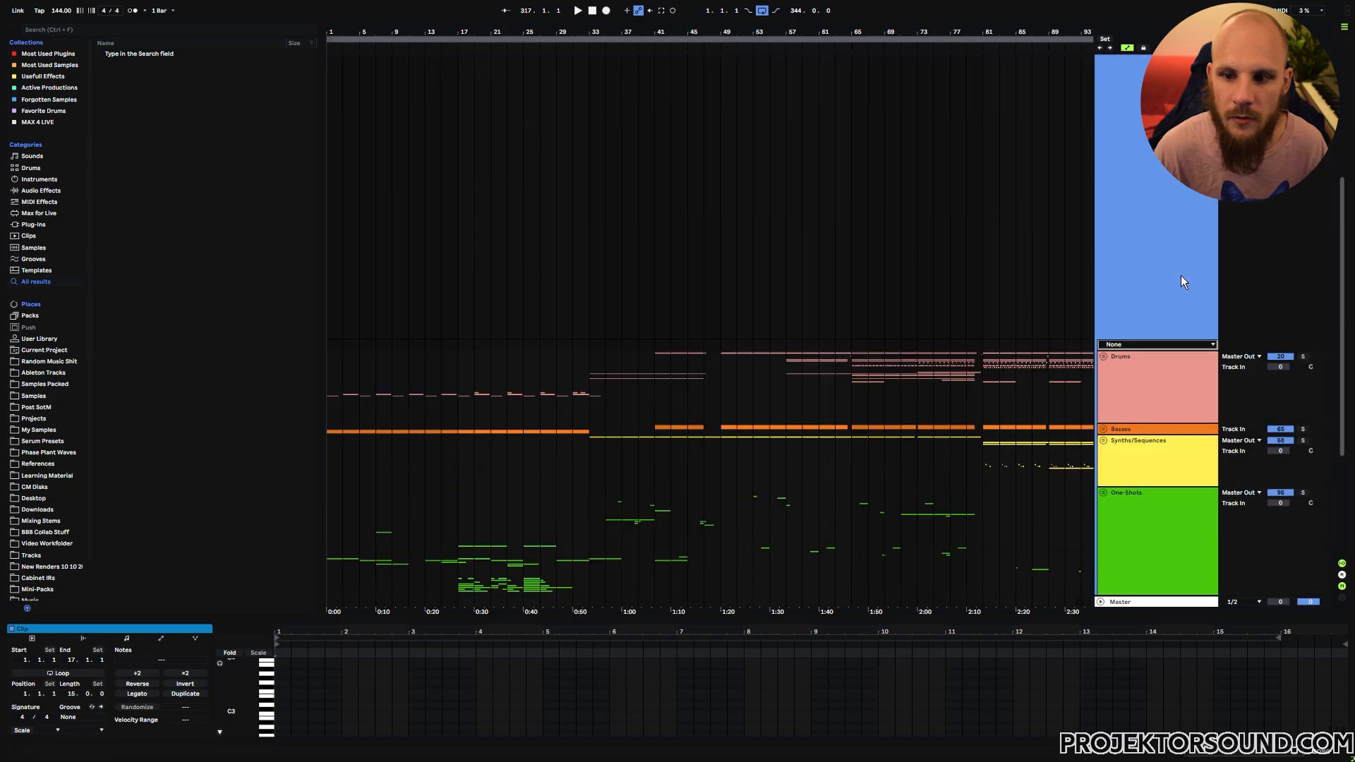
{"action": "scroll", "coordinate": [1127, 419], "scroll_direction": "down", "scroll_amount": 4}
{"action": "scroll", "coordinate": [1125, 402], "scroll_direction": "up", "scroll_amount": 10}
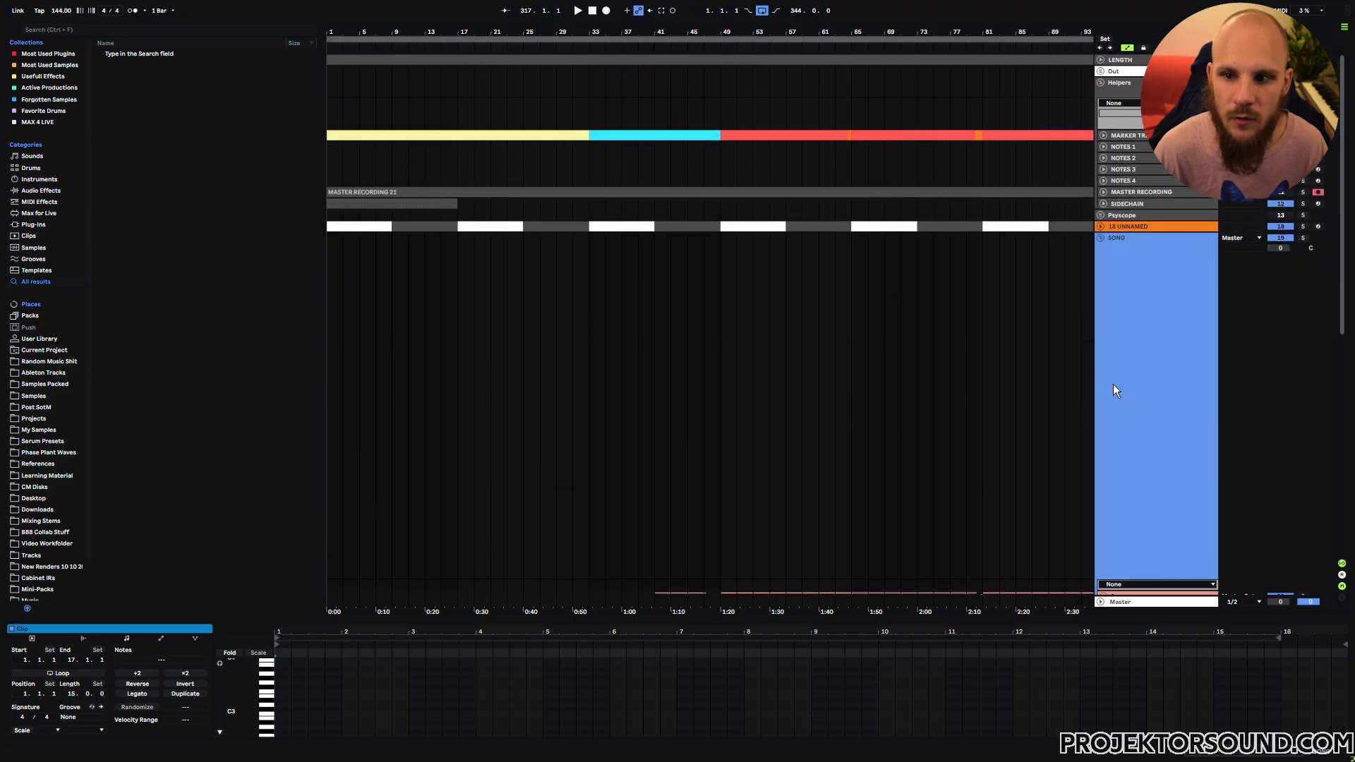
{"action": "left_click_drag", "start_coordinate": [1128, 226], "coordinate": [1129, 141]}
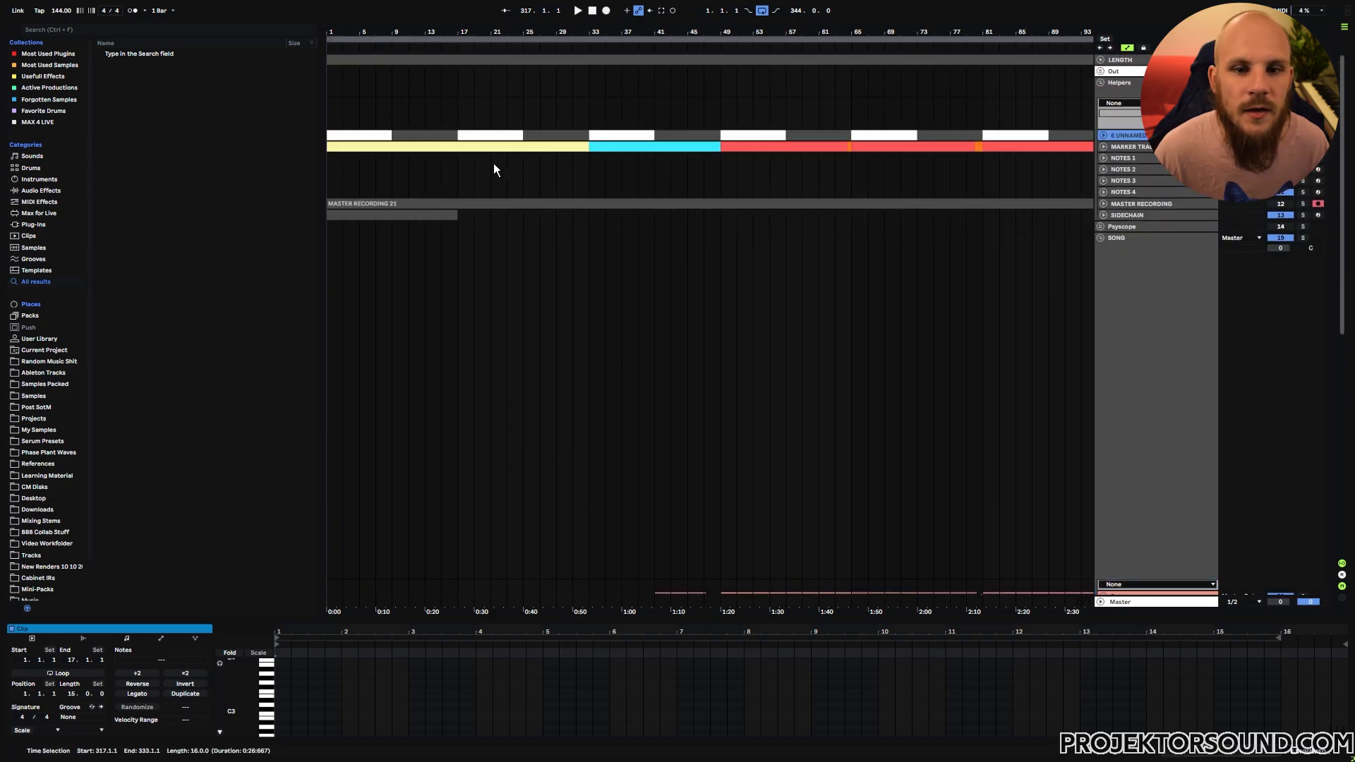
- Inspect the yellow, cyan and first red section clips on the marker track, starting at bars 1, 33 and 49
{"action": "left_click", "coordinate": [434, 146]}
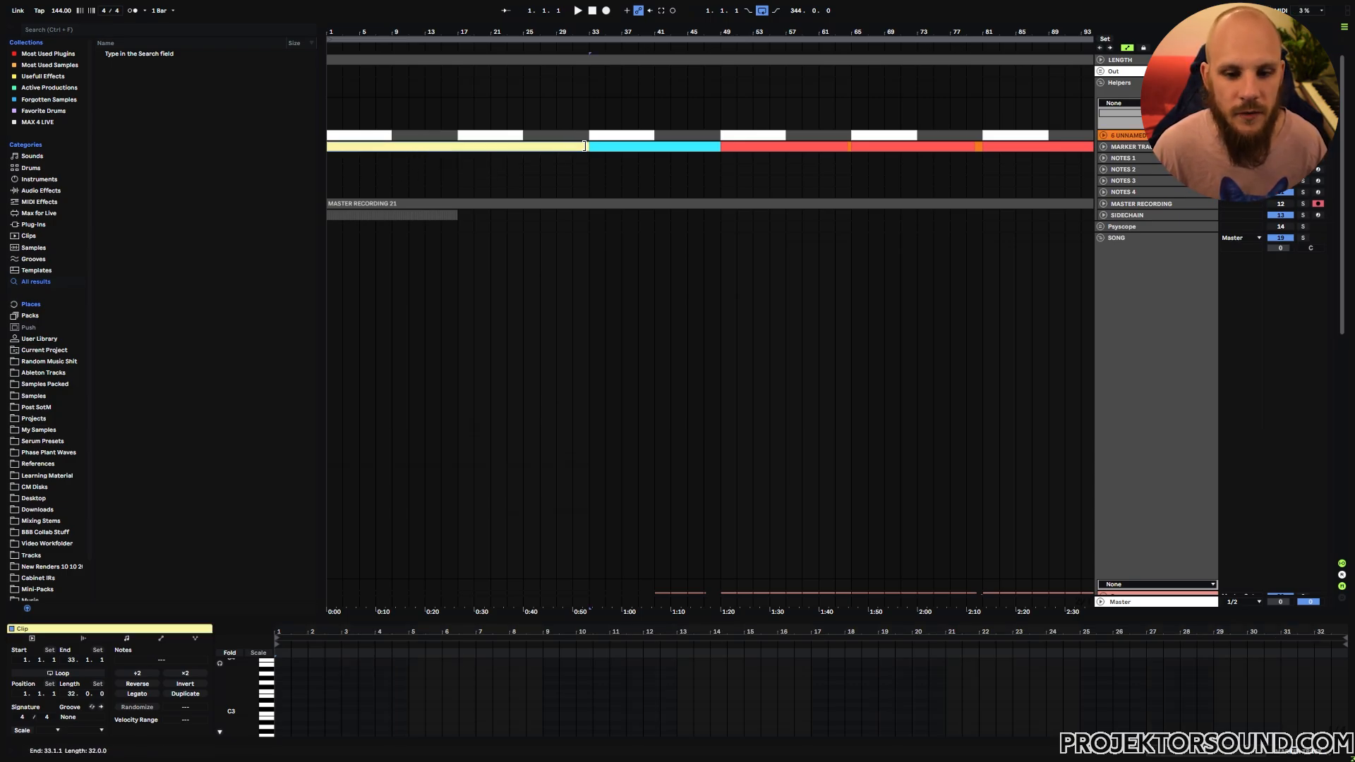
{"action": "left_click", "coordinate": [640, 144]}
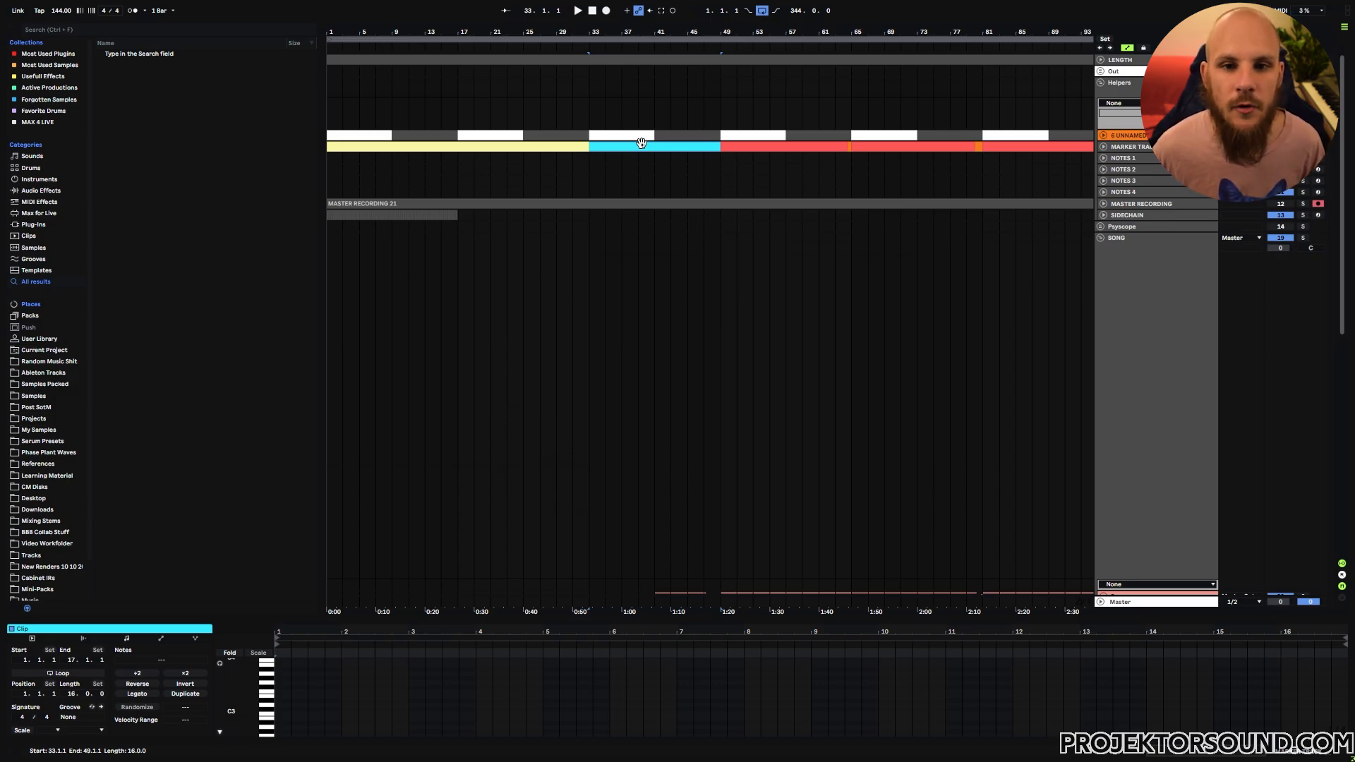
{"action": "left_click", "coordinate": [767, 145]}
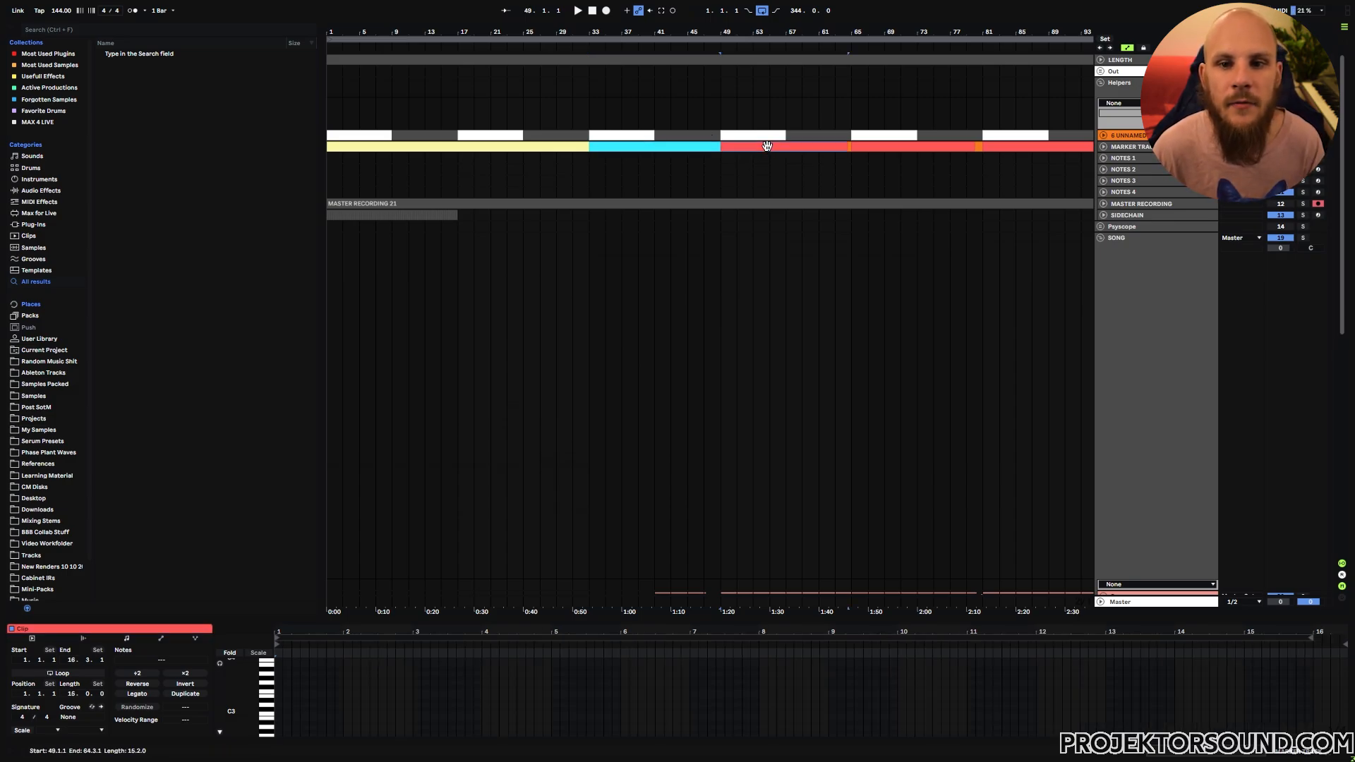
- Play the song from bar 25 through the cyan section and into the first red section after bar 49
{"action": "left_click", "coordinate": [463, 159]}
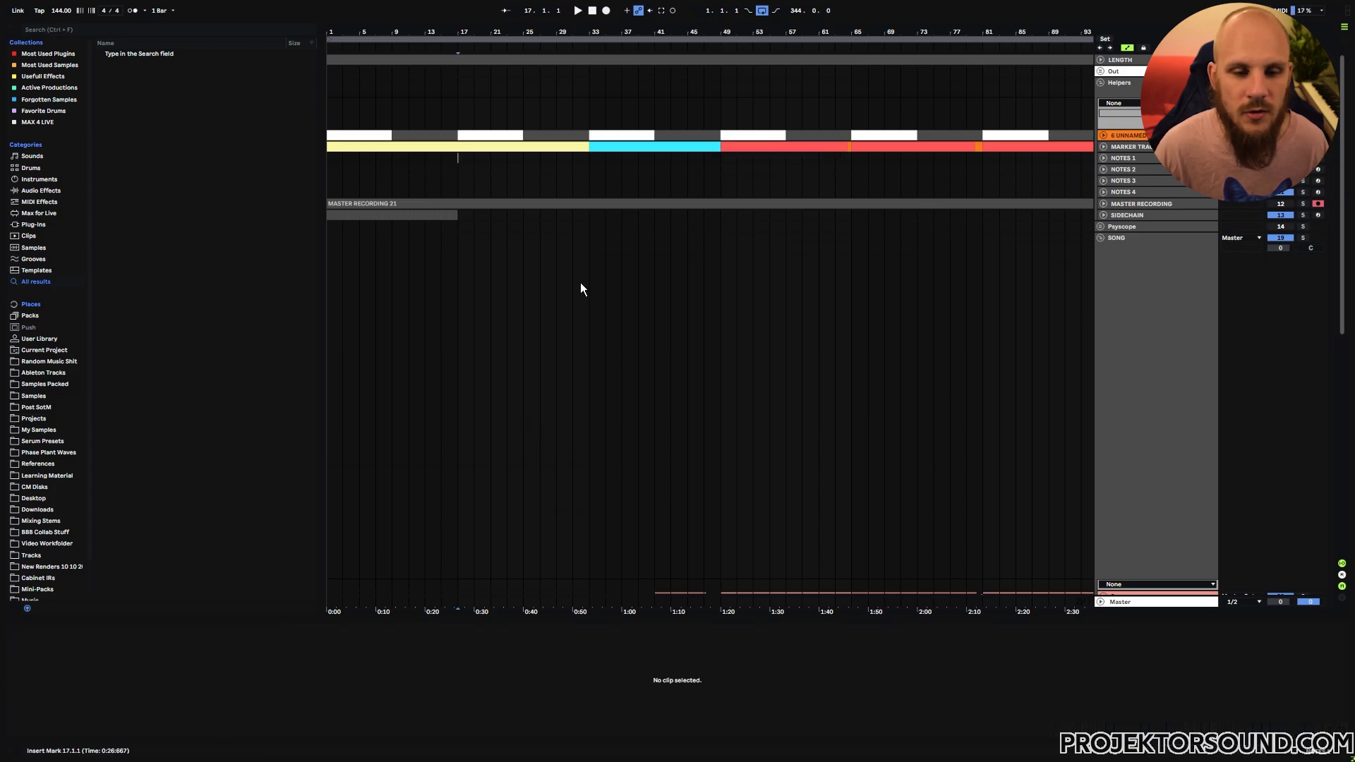
{"action": "left_click_drag", "start_coordinate": [523, 161], "coordinate": [265, 172]}
{"action": "left_click", "coordinate": [526, 159]}
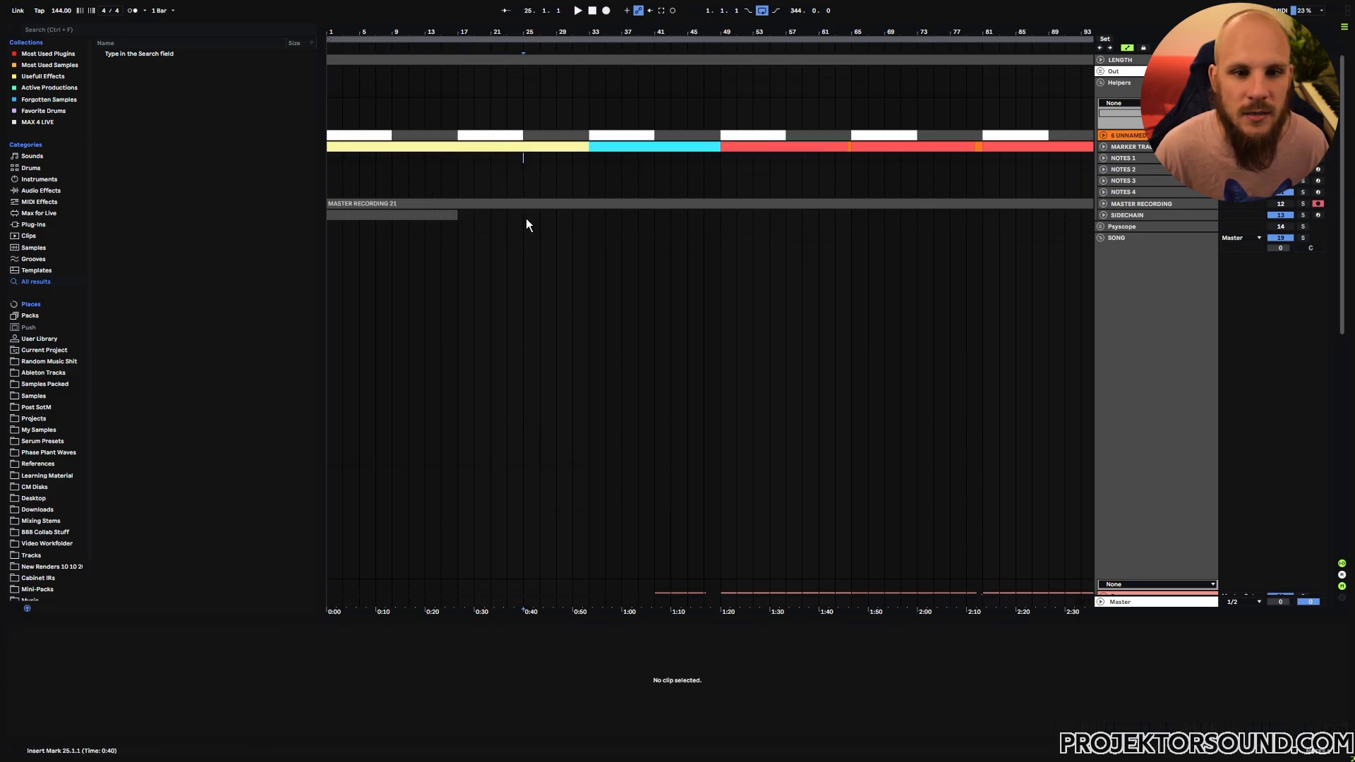
{"action": "key", "text": "space"}
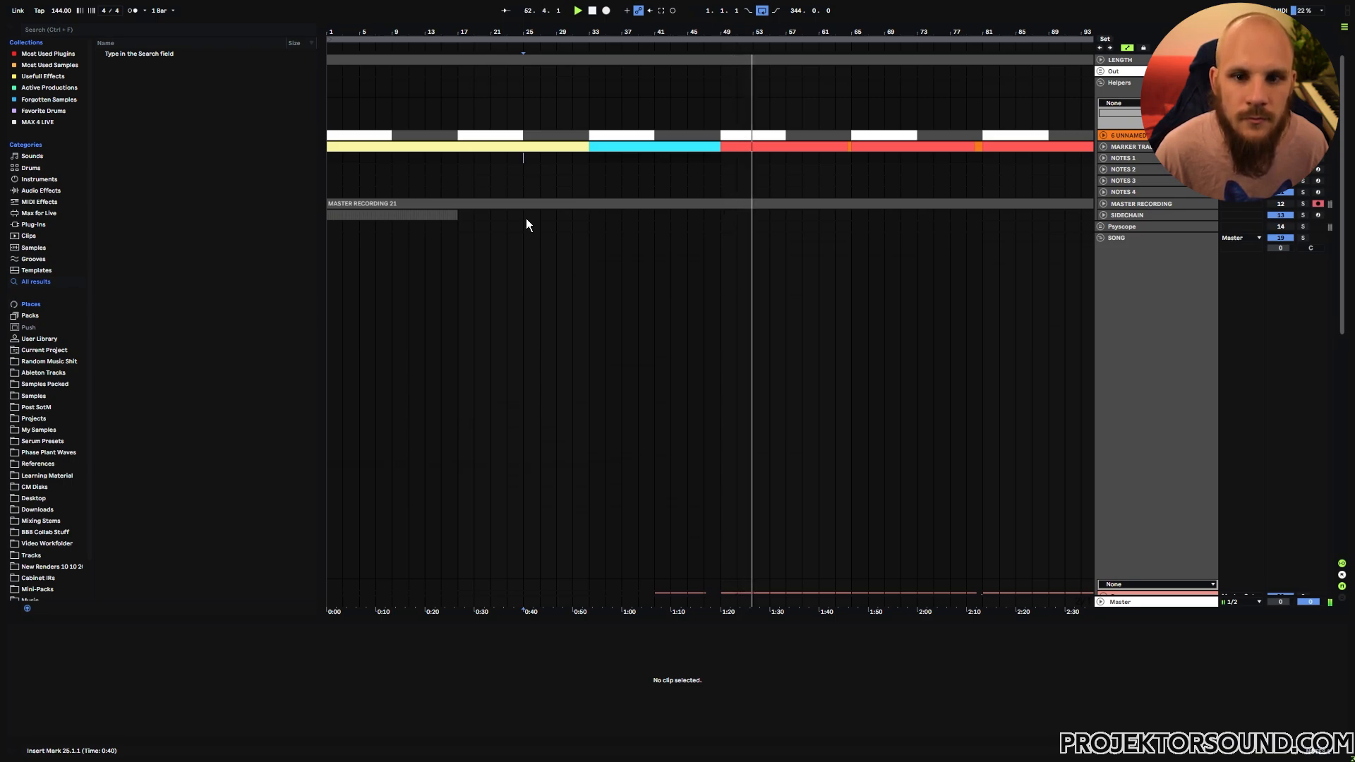
{"action": "key", "text": "space"}
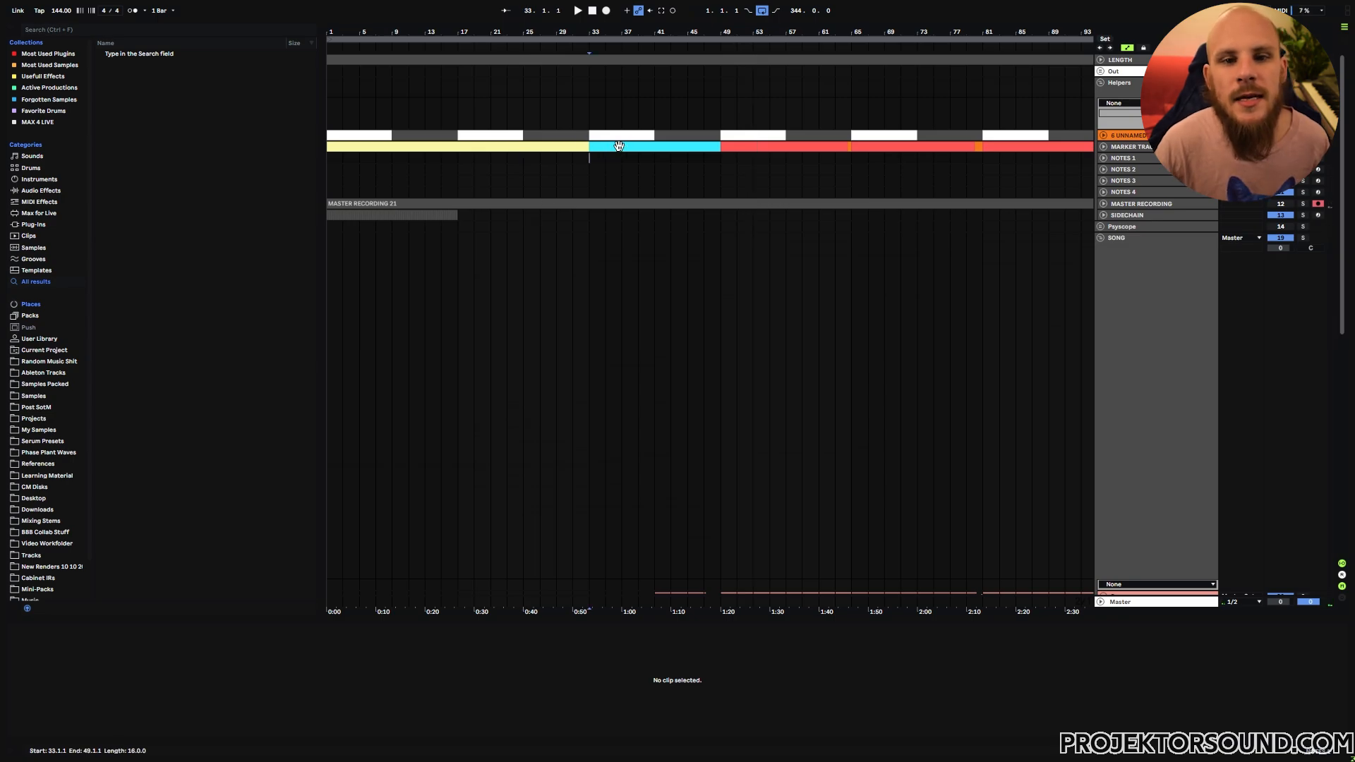
- Inspect the cyan marker clip and highlight its first eight bars, 33 to 41, on the NOTES 1 track
{"action": "left_click", "coordinate": [617, 153]}
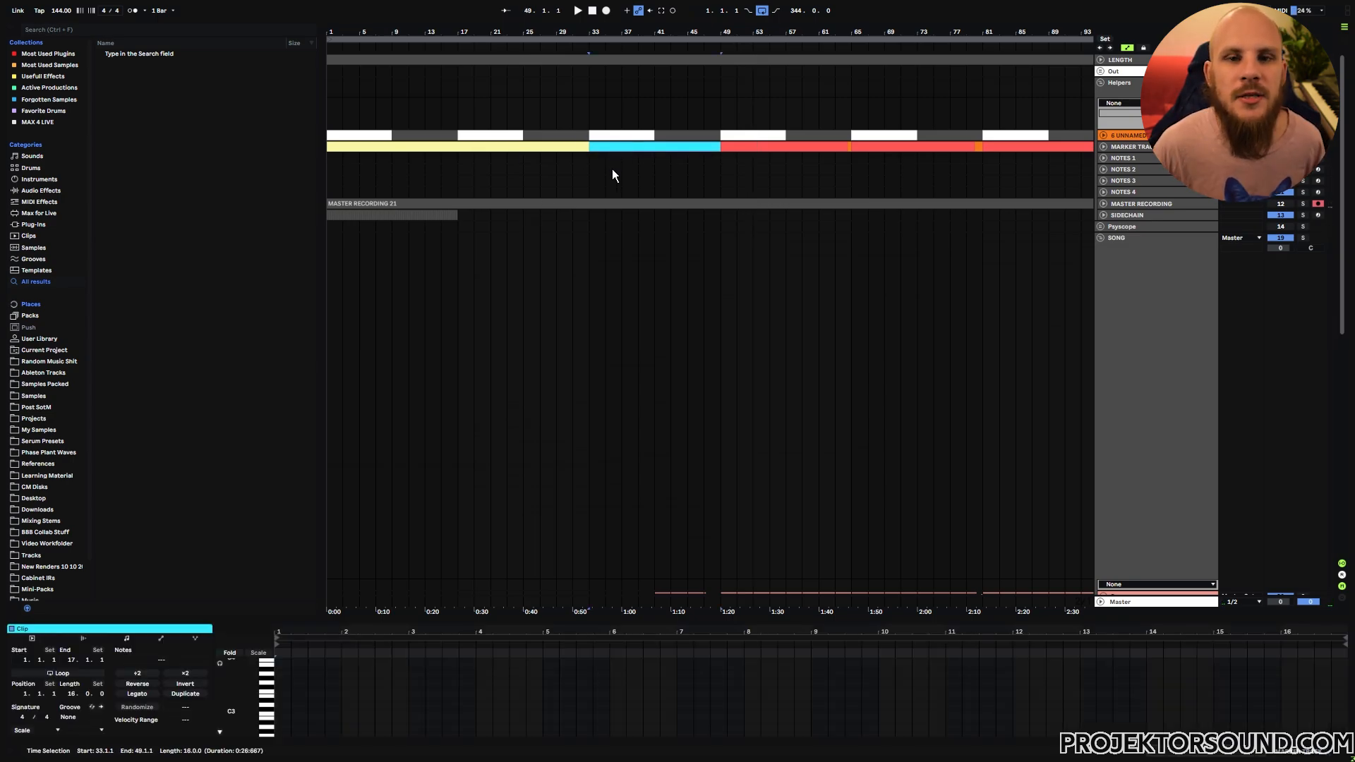
{"action": "left_click", "coordinate": [590, 158]}
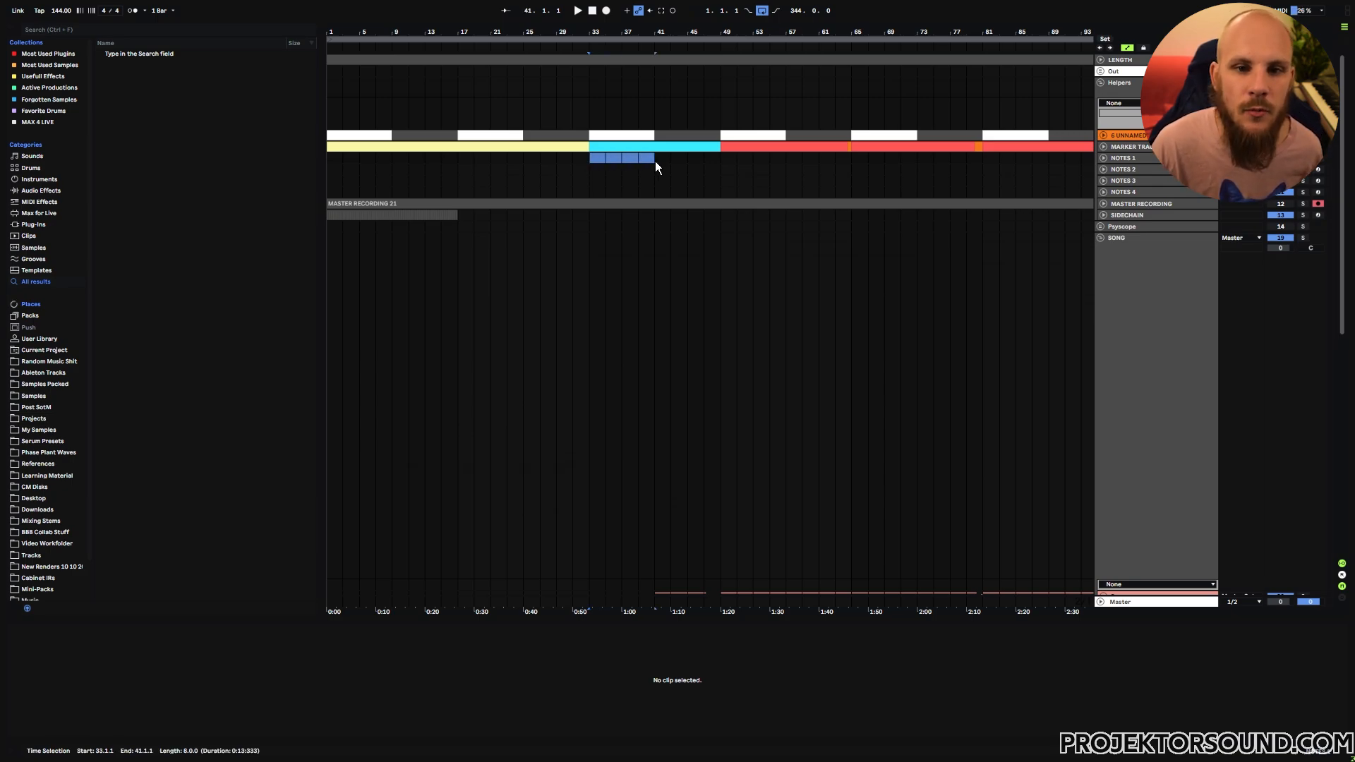
{"action": "left_click_drag", "start_coordinate": [594, 162], "coordinate": [633, 160]}
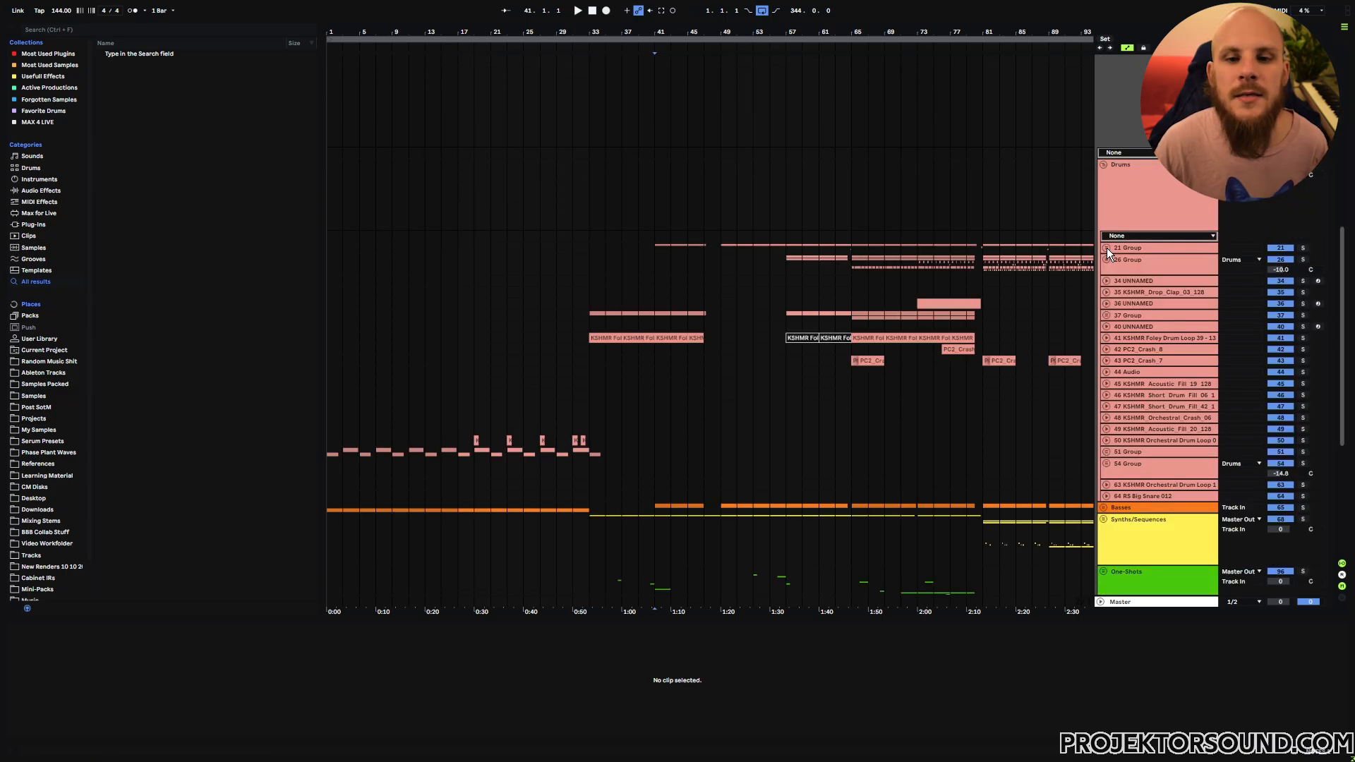
- Examine the automation and clips of 21 Group in Drums, highlighting bars 33 to 41 on tracks 22 and 23, and collapse both groups
{"action": "left_click", "coordinate": [1107, 248]}
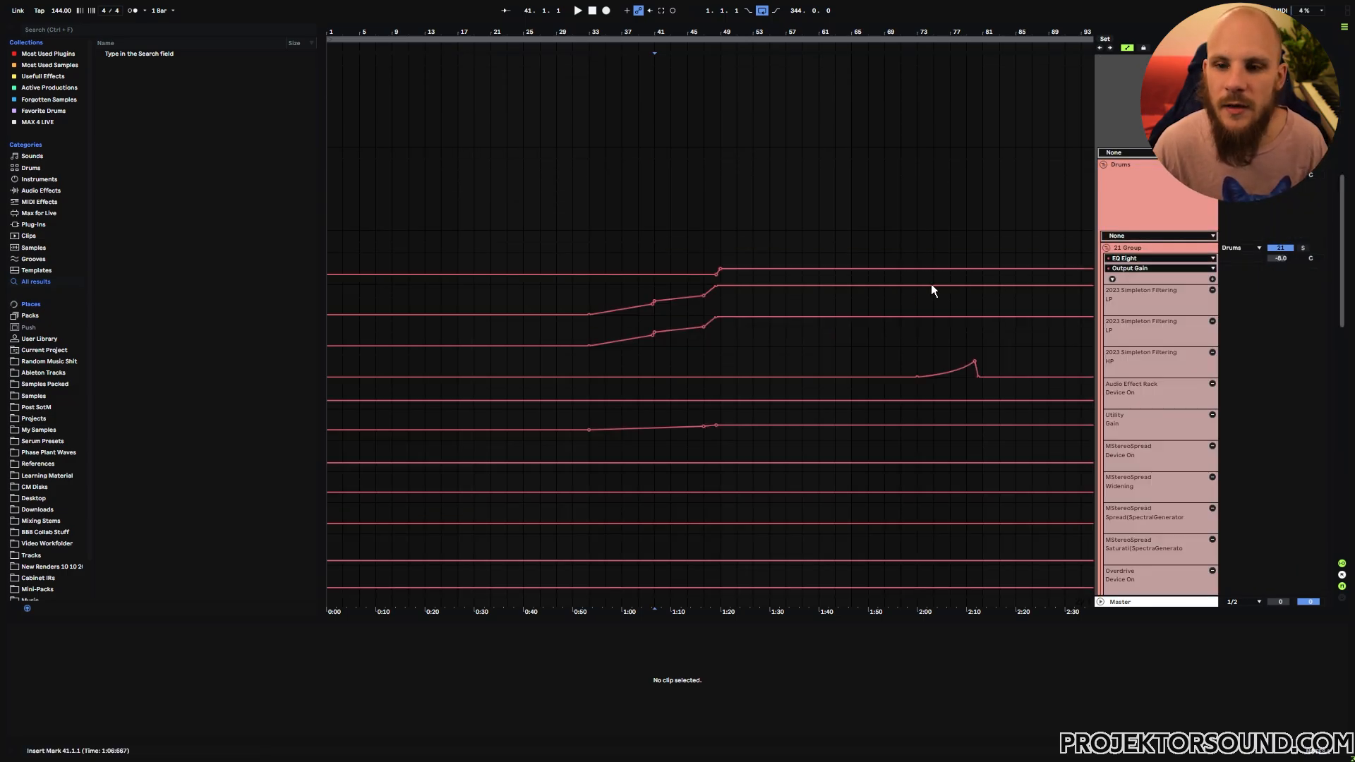
{"action": "left_click_drag", "start_coordinate": [590, 411], "coordinate": [655, 398]}
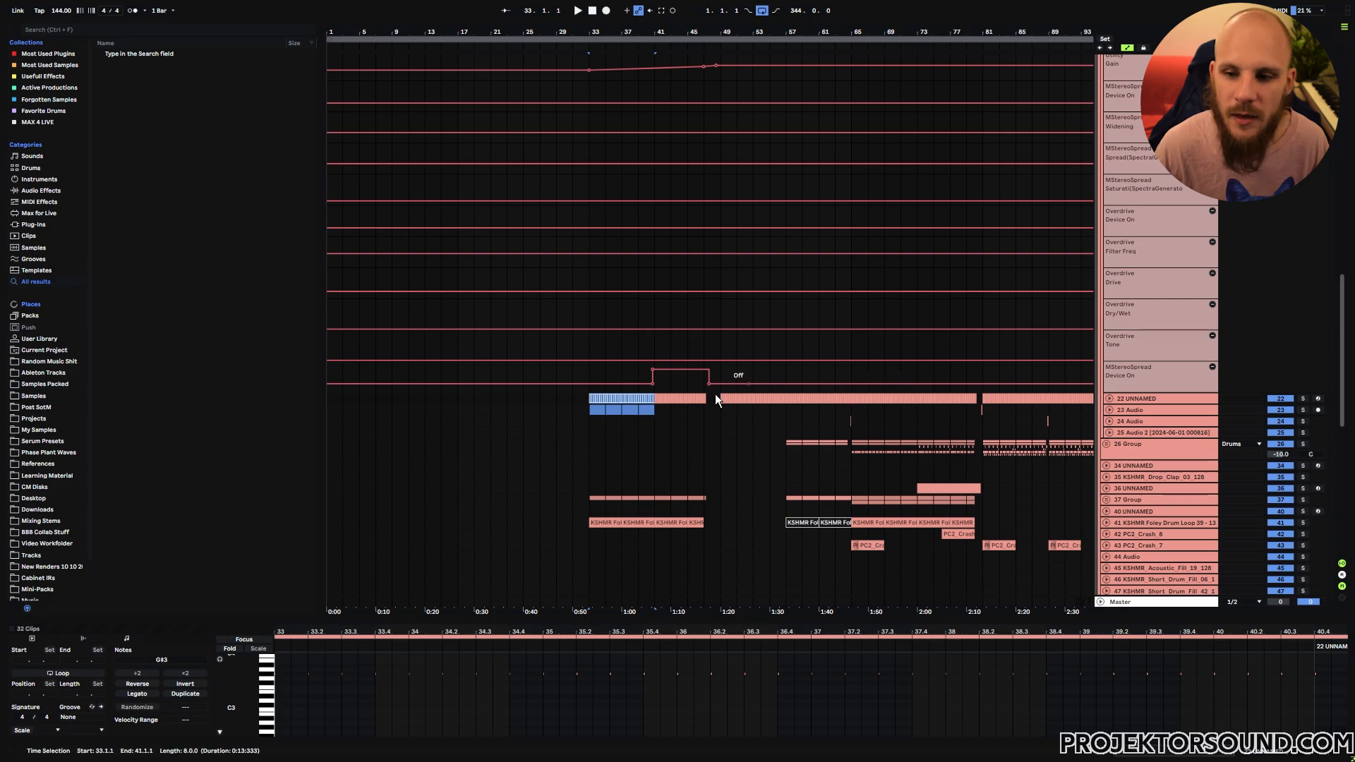
{"action": "scroll", "coordinate": [960, 388], "scroll_direction": "up", "scroll_amount": 6}
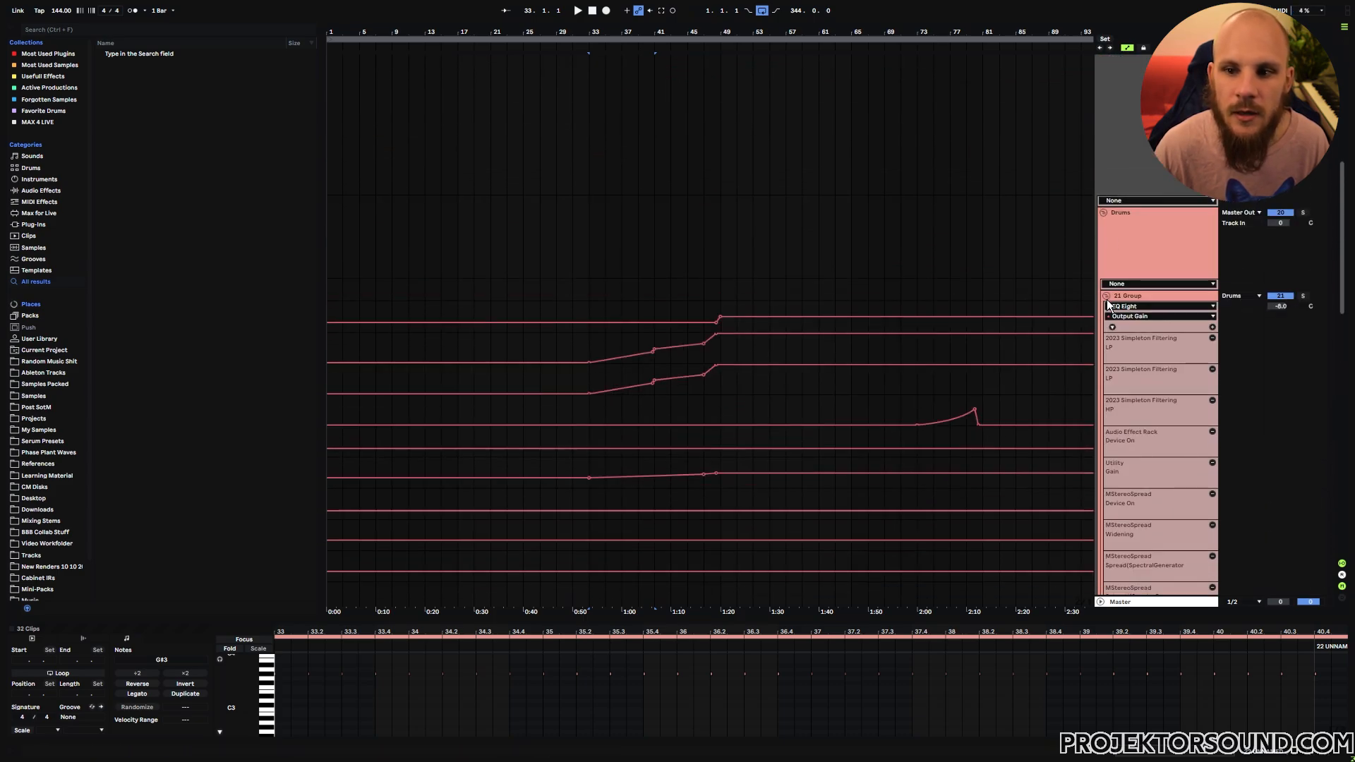
{"action": "left_click", "coordinate": [1106, 297]}
{"action": "left_click", "coordinate": [1103, 212]}
{"action": "scroll", "coordinate": [811, 304], "scroll_direction": "up", "scroll_amount": 3}
{"action": "left_click", "coordinate": [605, 351]}
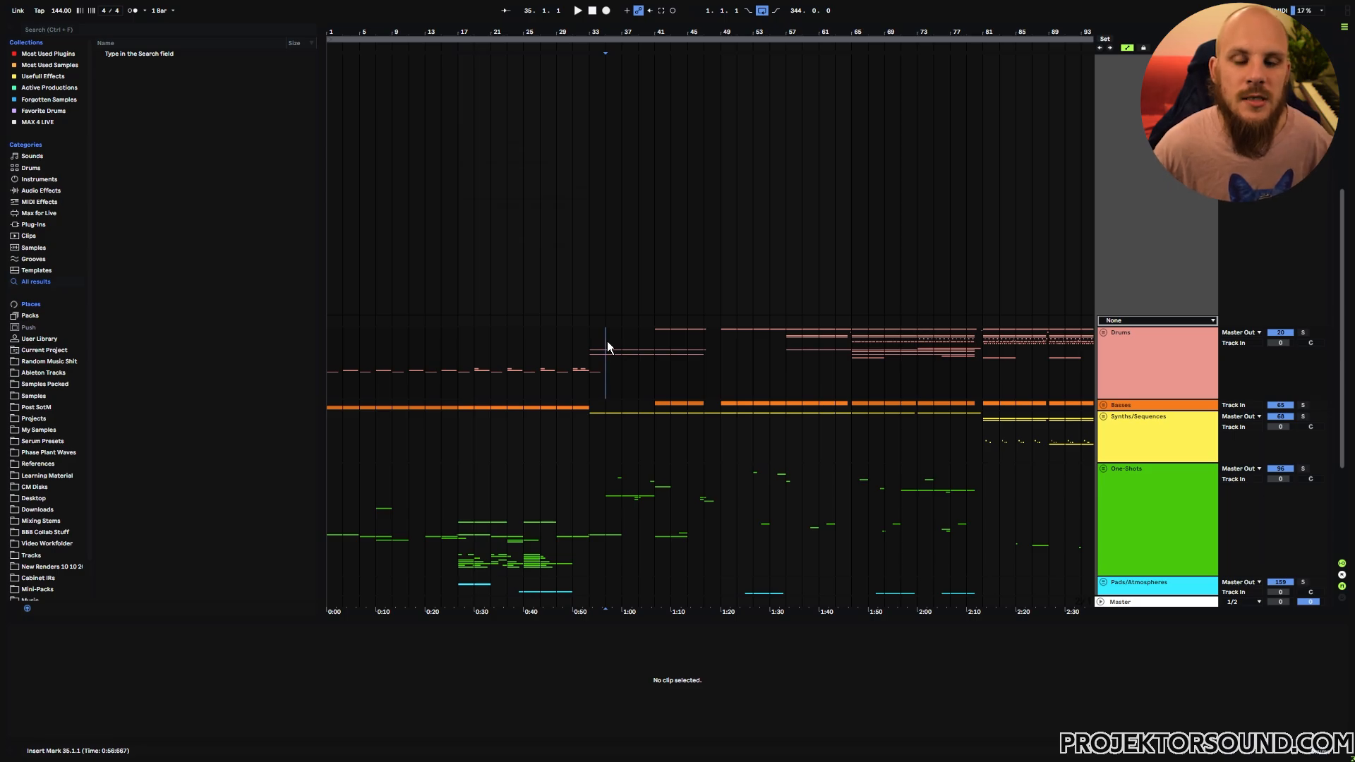
- Return to the marker track and select the red section clip that starts at bar 65
{"action": "scroll", "coordinate": [724, 315], "scroll_direction": "up", "scroll_amount": 8}
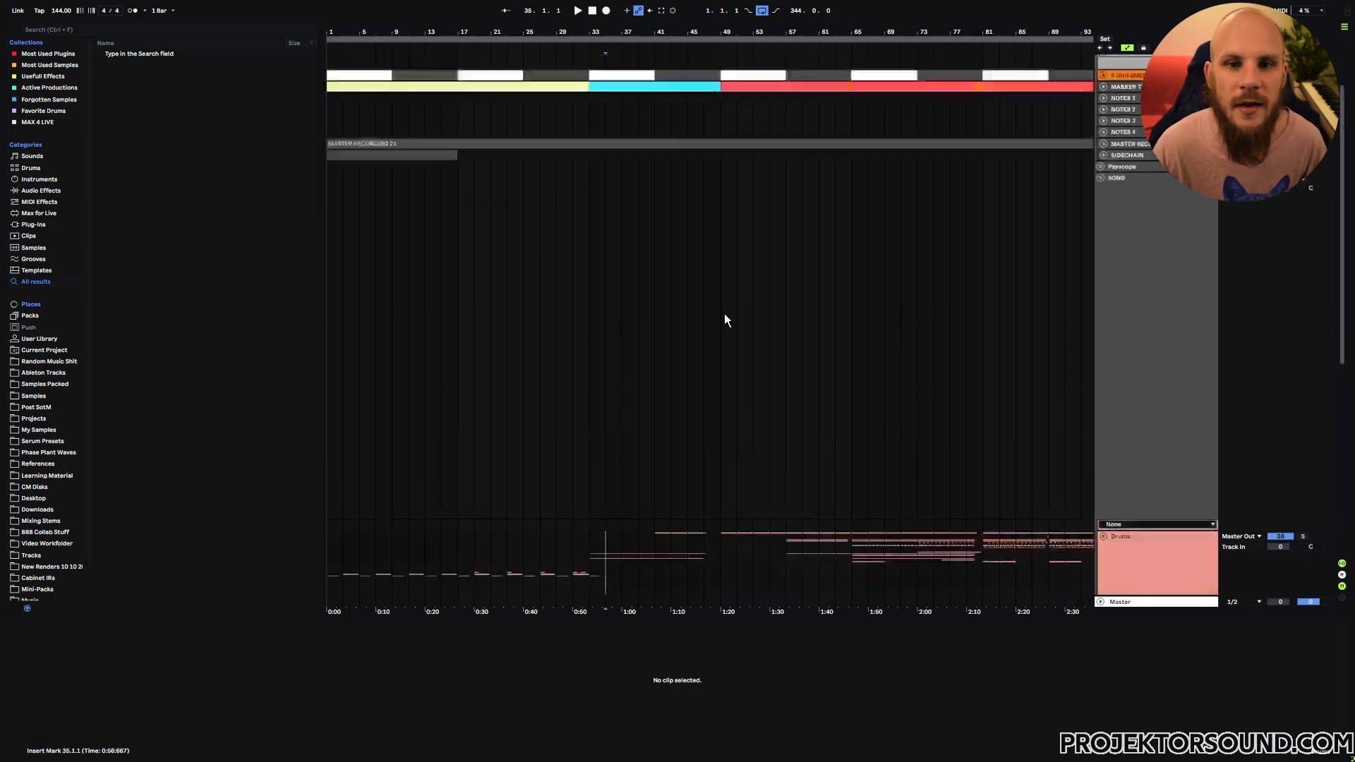
{"action": "scroll", "coordinate": [817, 259], "scroll_direction": "up", "scroll_amount": 3}
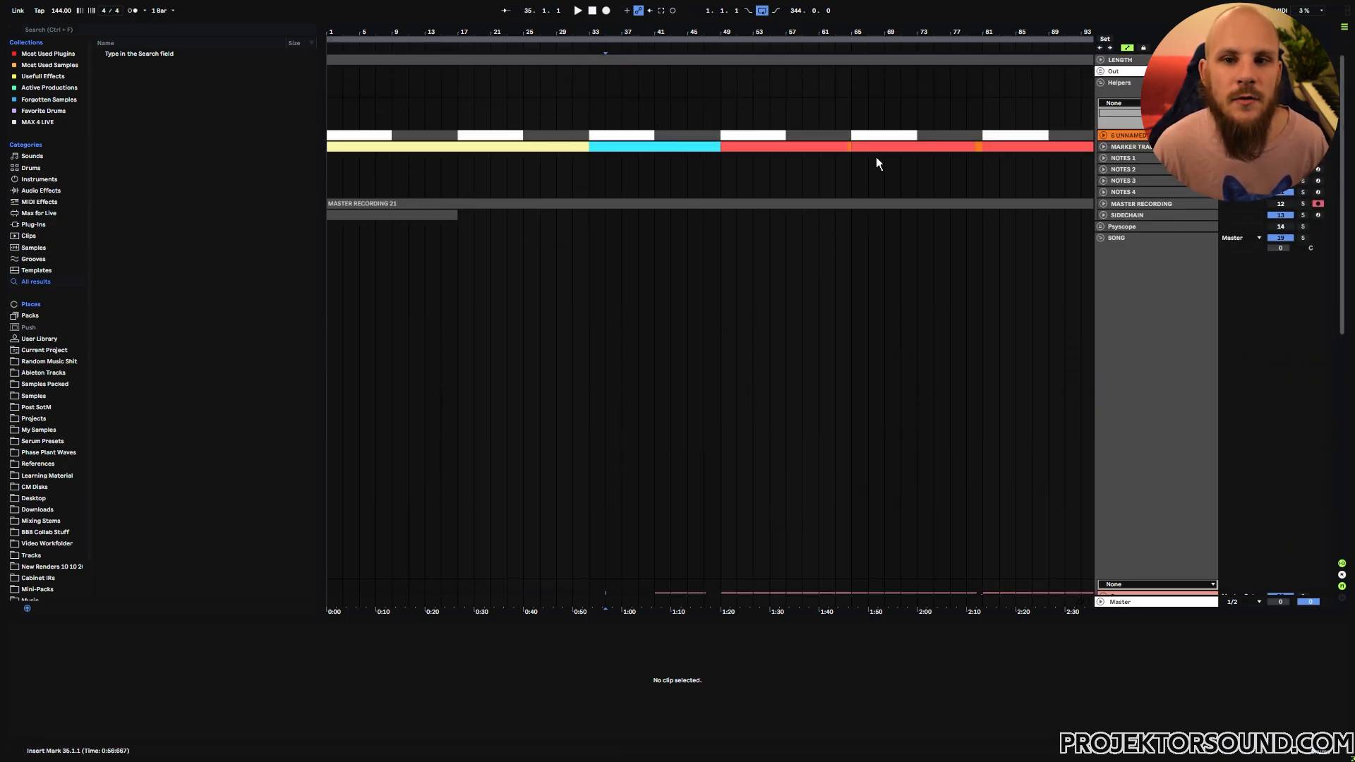
{"action": "left_click_drag", "start_coordinate": [924, 30], "coordinate": [818, 81]}
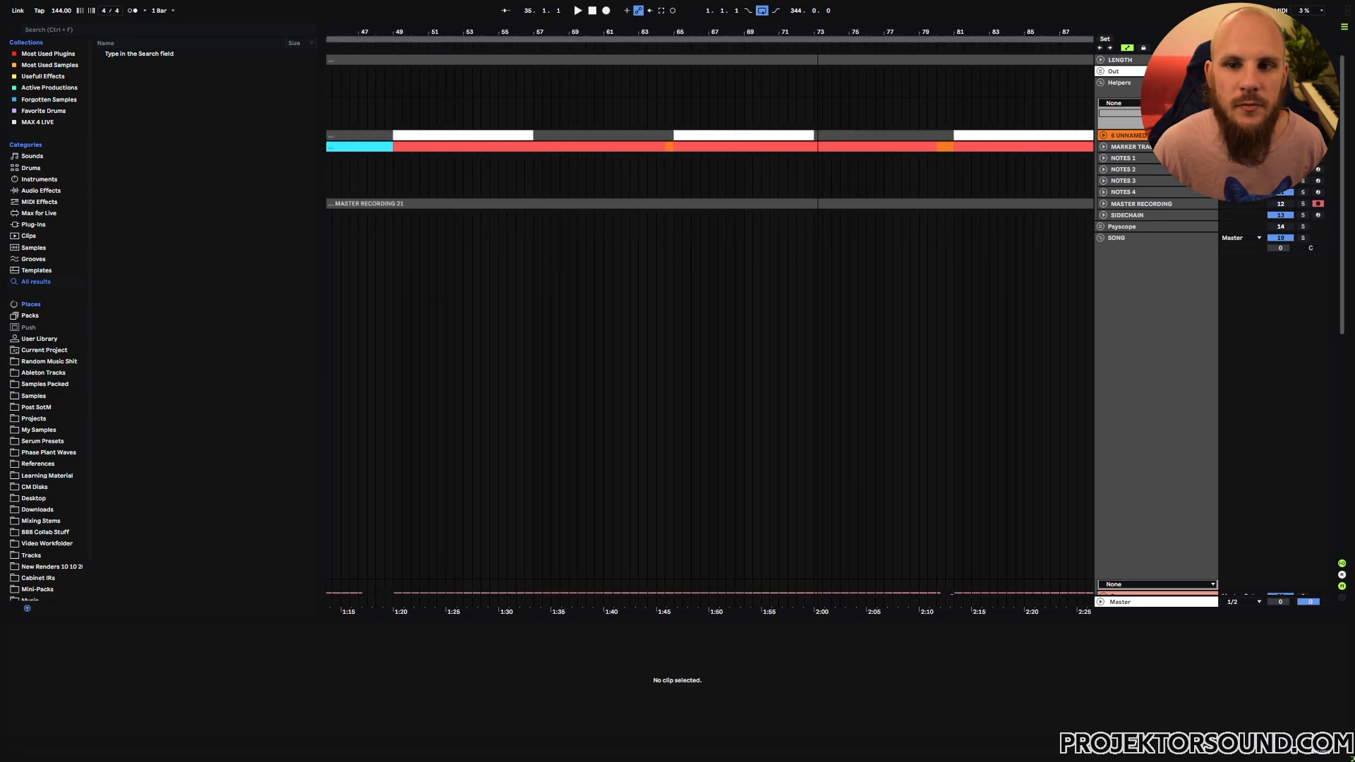
{"action": "left_click", "coordinate": [702, 146]}
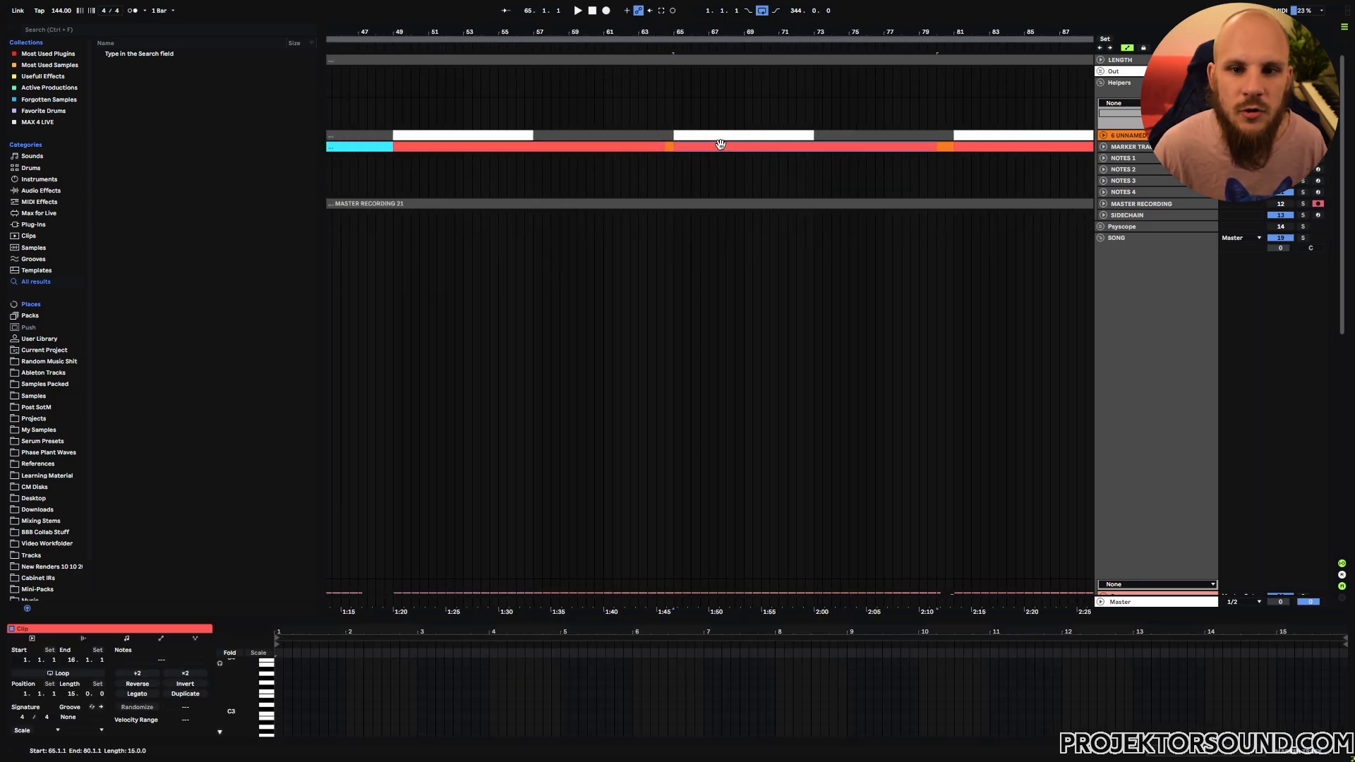
- Expand the Basses group and check the gaps in track 66 before bars 65, 81 and 73
{"action": "scroll", "coordinate": [683, 172], "scroll_direction": "down", "scroll_amount": 6}
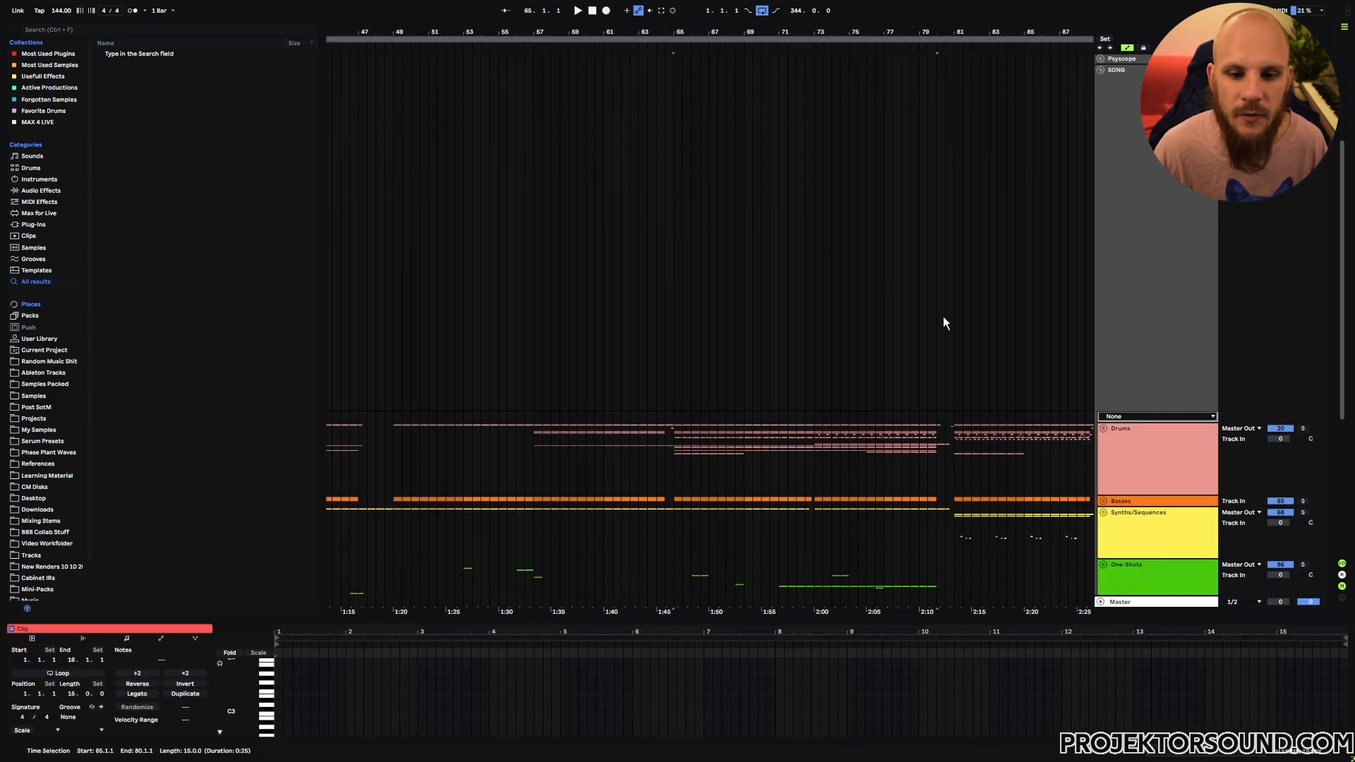
{"action": "left_click", "coordinate": [1103, 502]}
{"action": "scroll", "coordinate": [677, 358], "scroll_direction": "down", "scroll_amount": 3}
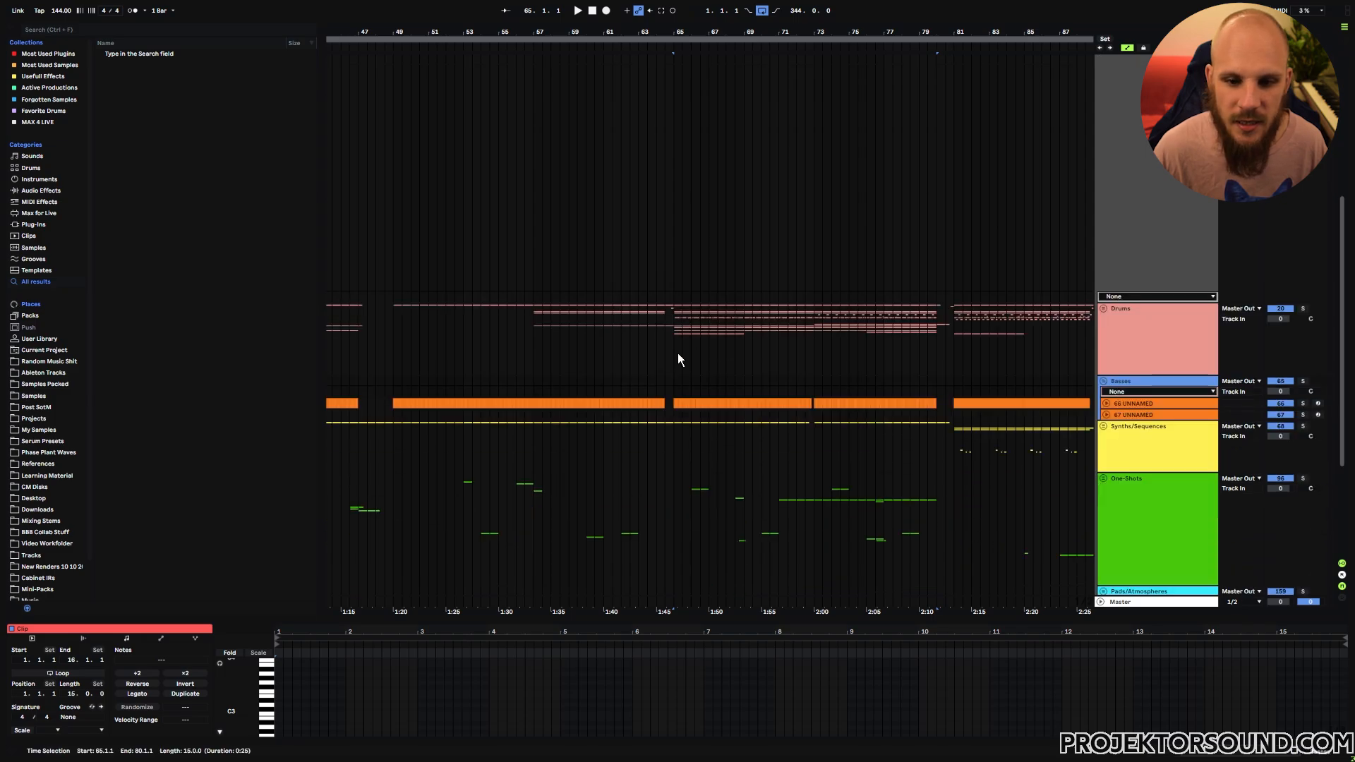
{"action": "left_click_drag", "start_coordinate": [671, 401], "coordinate": [666, 401]}
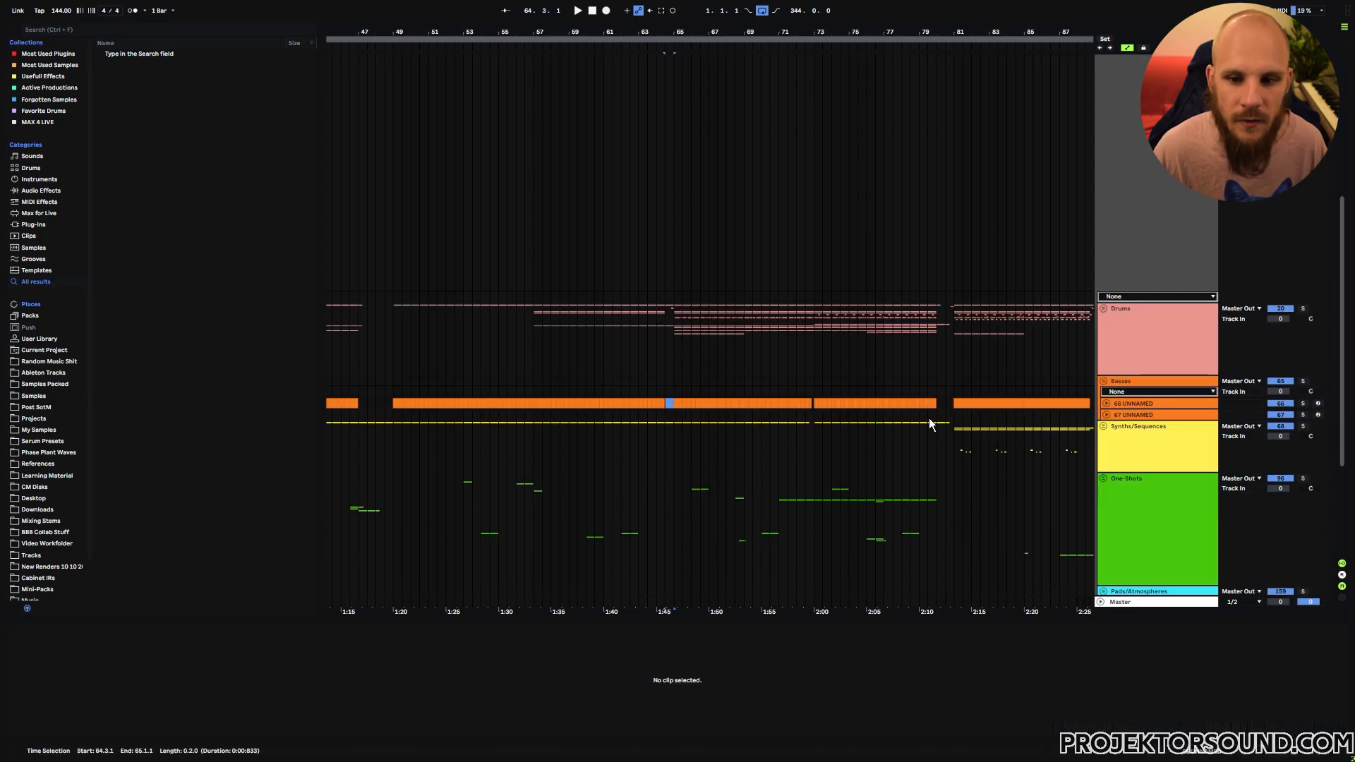
{"action": "key", "text": "Delete"}
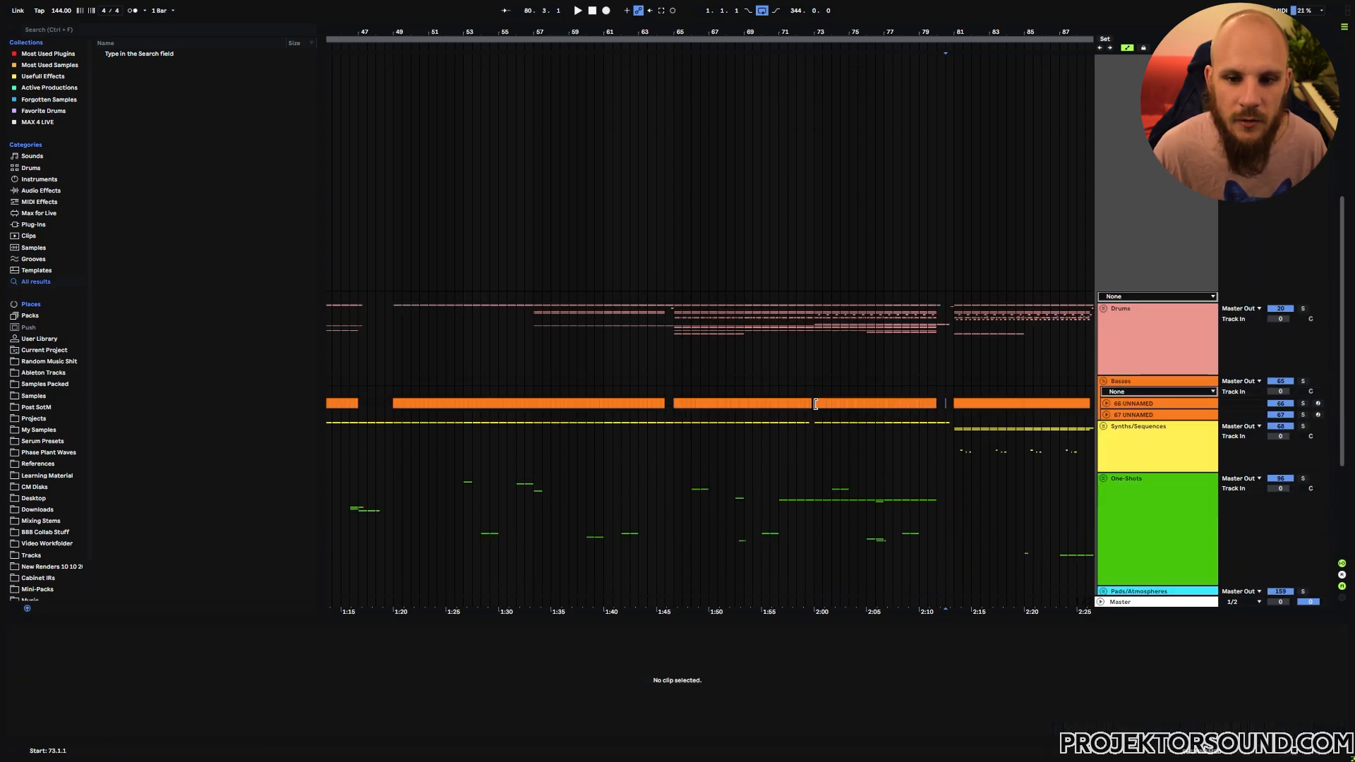
{"action": "left_click", "coordinate": [815, 403]}
- Split off the beat from 72.4.1 to 73.1.1 in the marker track's red clip and colour it orange
{"action": "scroll", "coordinate": [809, 421], "scroll_direction": "up", "scroll_amount": 5}
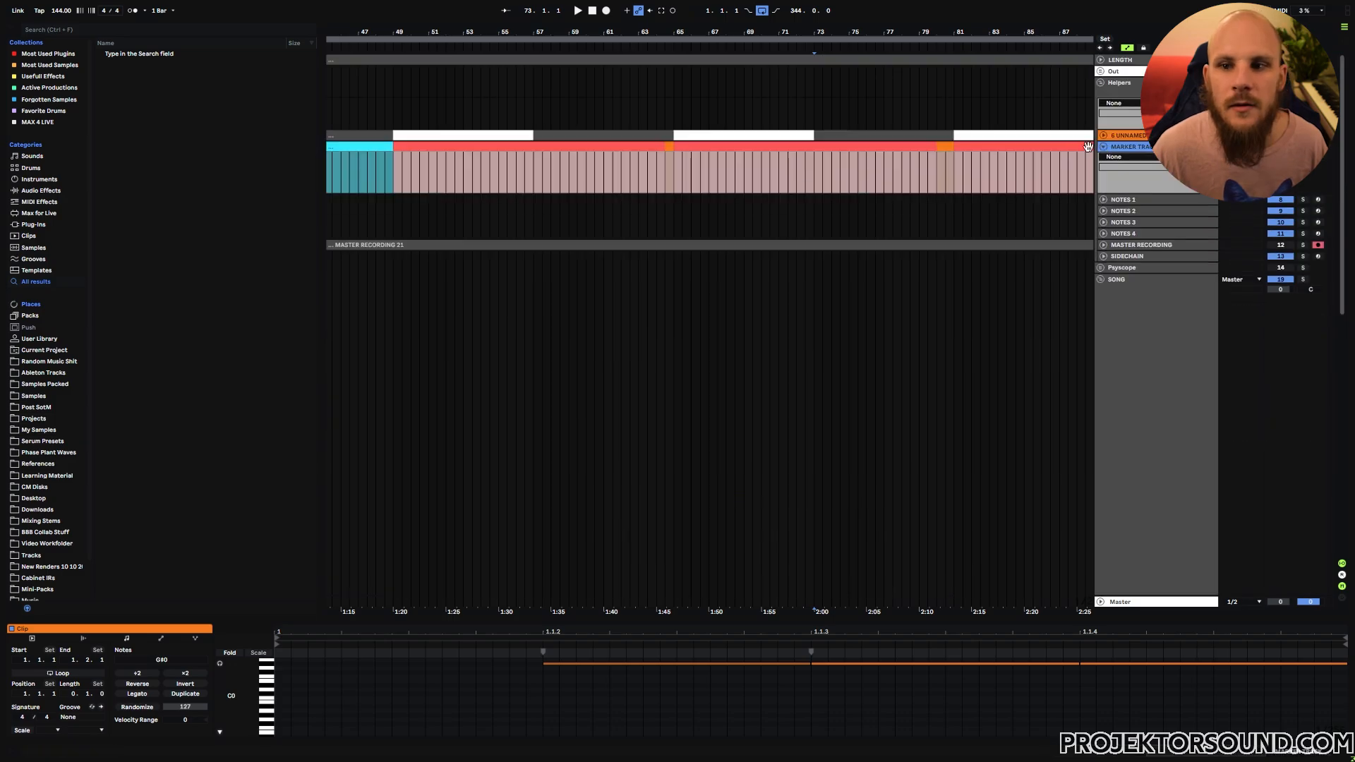
{"action": "left_click", "coordinate": [816, 170]}
{"action": "scroll", "coordinate": [818, 43], "scroll_direction": "up", "scroll_amount": 5}
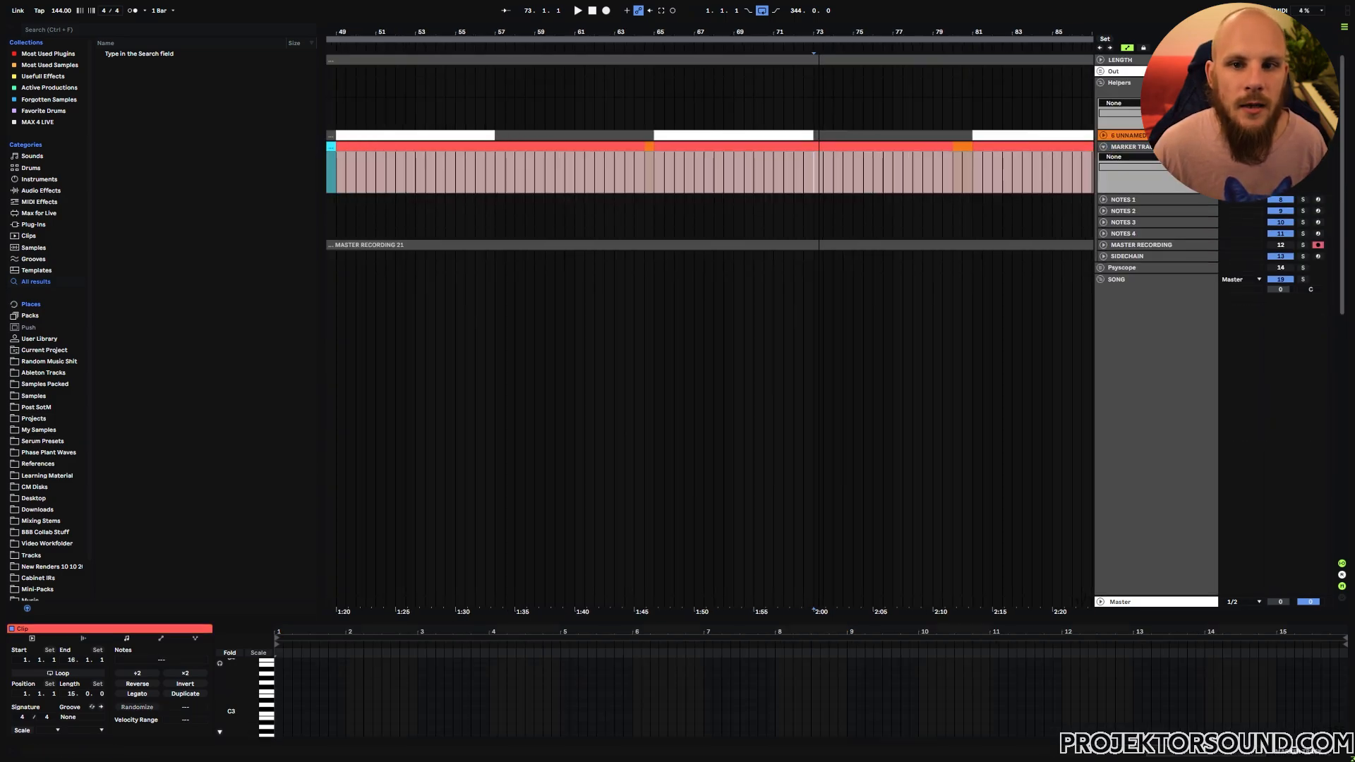
{"action": "left_click", "coordinate": [817, 43]}
{"action": "left_click_drag", "start_coordinate": [808, 26], "coordinate": [790, 147]}
{"action": "key", "text": "ctrl+e"}
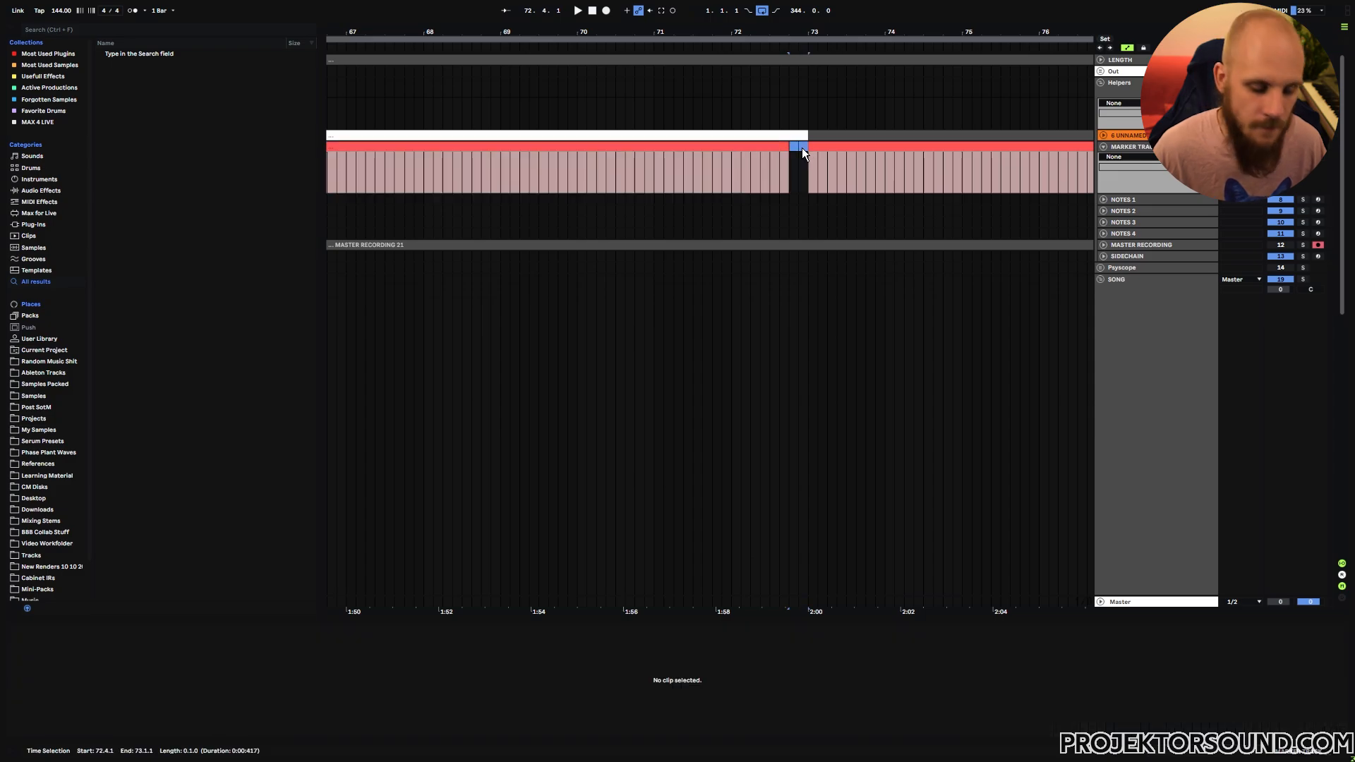
{"action": "right_click", "coordinate": [801, 148]}
{"action": "left_click", "coordinate": [825, 361]}
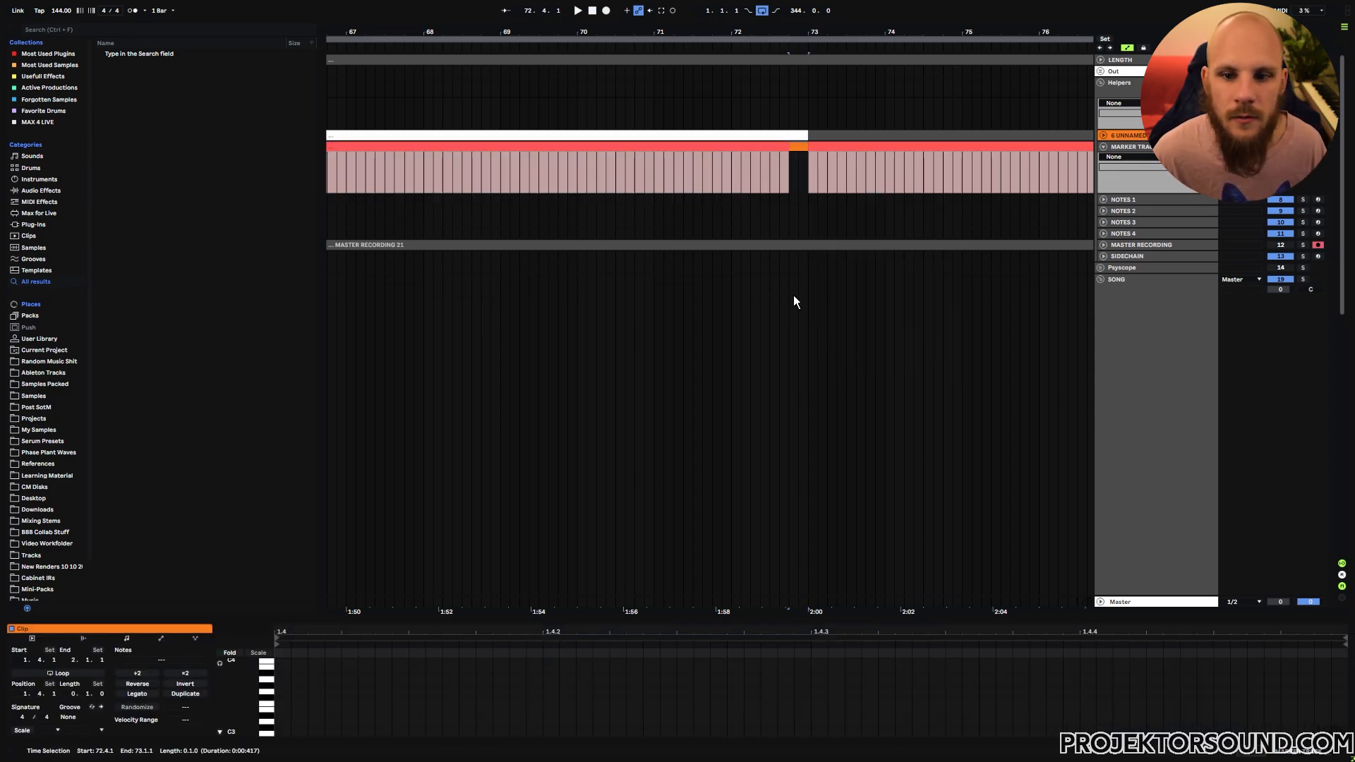
- Undo the orange beat at 72.4.1 and the splits made in the marker track's red clip that starts at bar 65
{"action": "left_click_drag", "start_coordinate": [773, 44], "coordinate": [775, 28]}
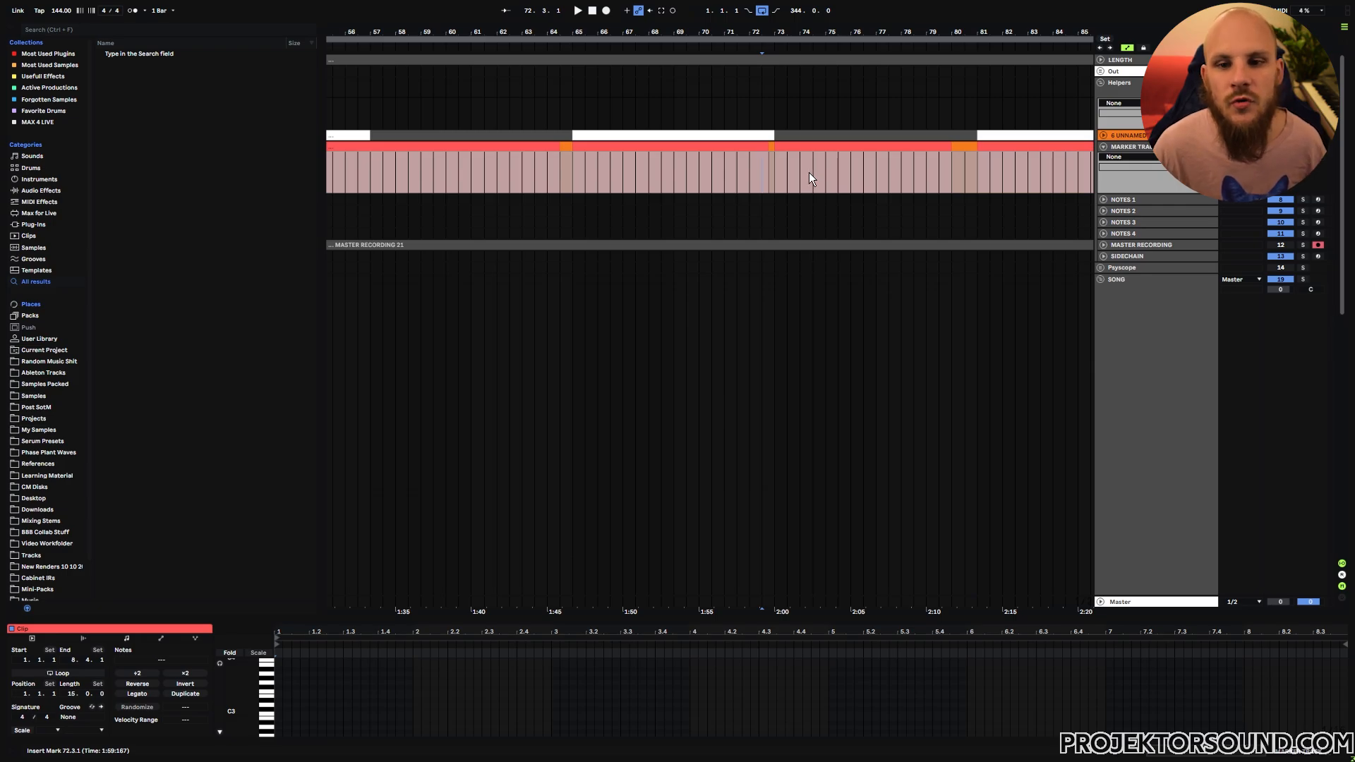
{"action": "left_click_drag", "start_coordinate": [799, 30], "coordinate": [789, 11]}
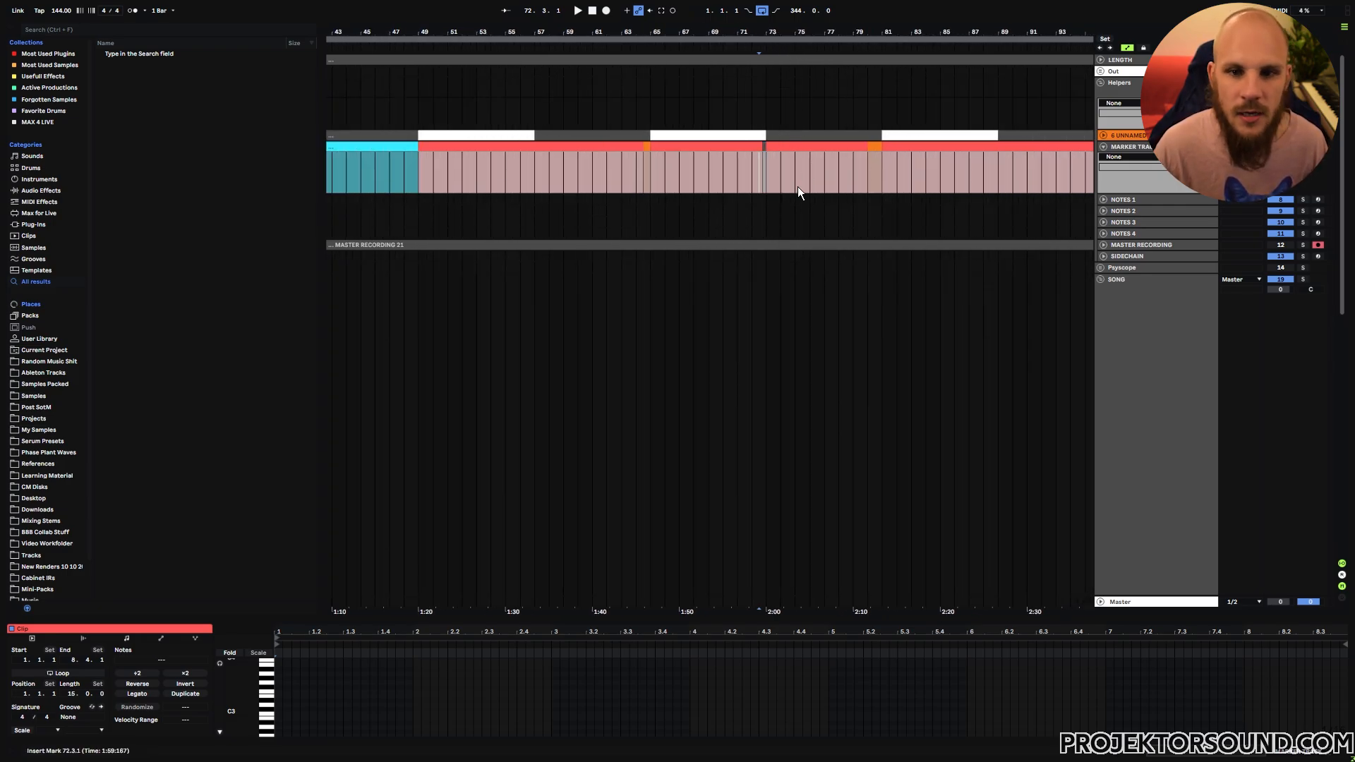
{"action": "key", "text": "ctrl+z"}
{"action": "key", "text": "ctrl+z"}
{"action": "key", "text": "ctrl+z"}
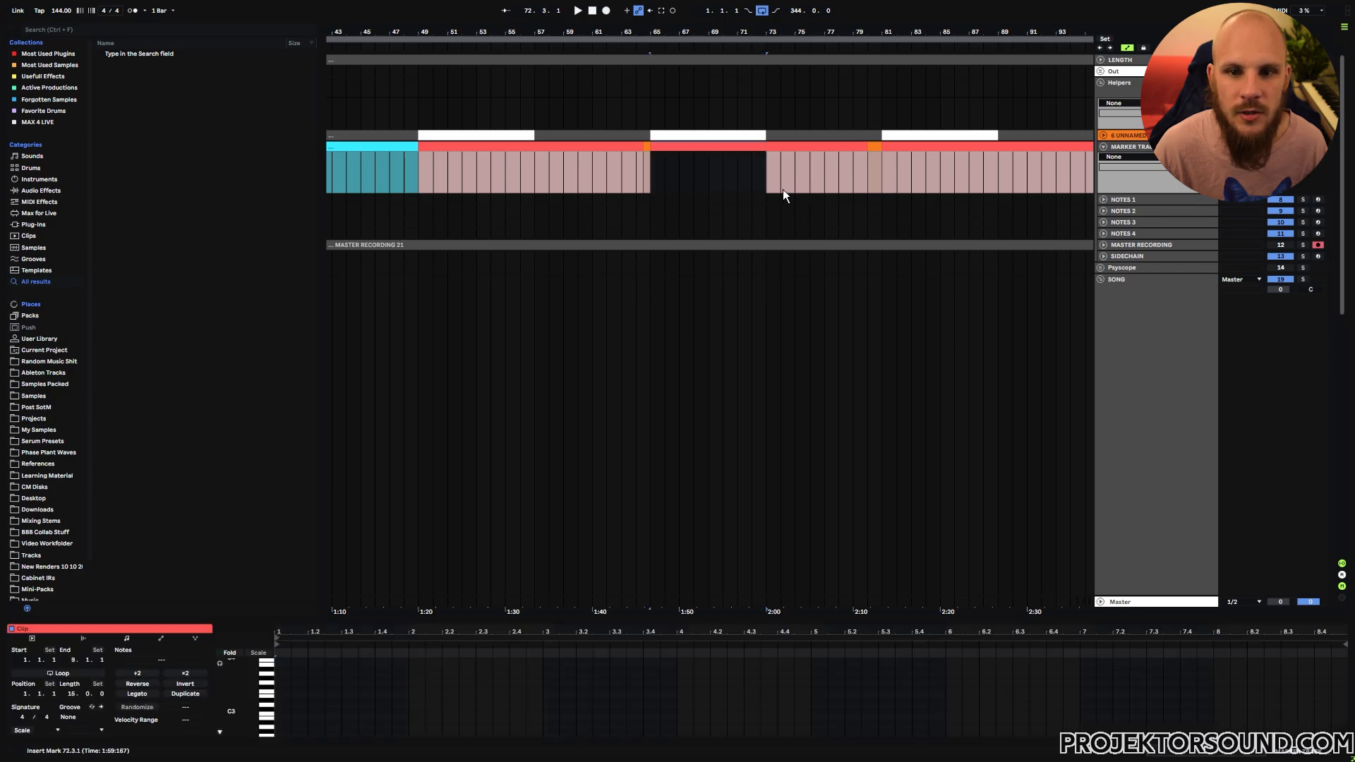
{"action": "key", "text": "ctrl+z"}
- Compare the drum layers with the red marker clips, highlighting bars 49 to 65 in Drums and the stretch from bar 65 towards bar 81
{"action": "scroll", "coordinate": [762, 402], "scroll_direction": "down", "scroll_amount": 4}
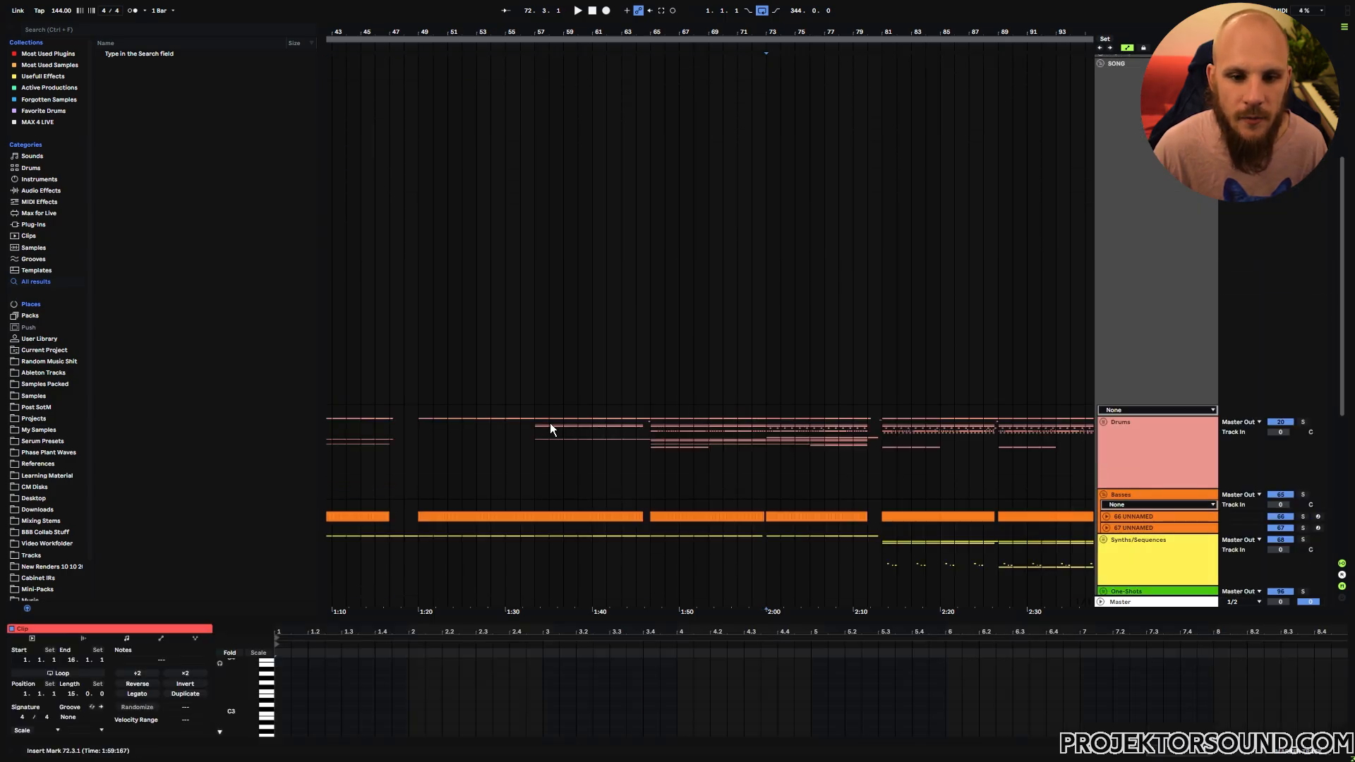
{"action": "left_click_drag", "start_coordinate": [650, 441], "coordinate": [416, 438]}
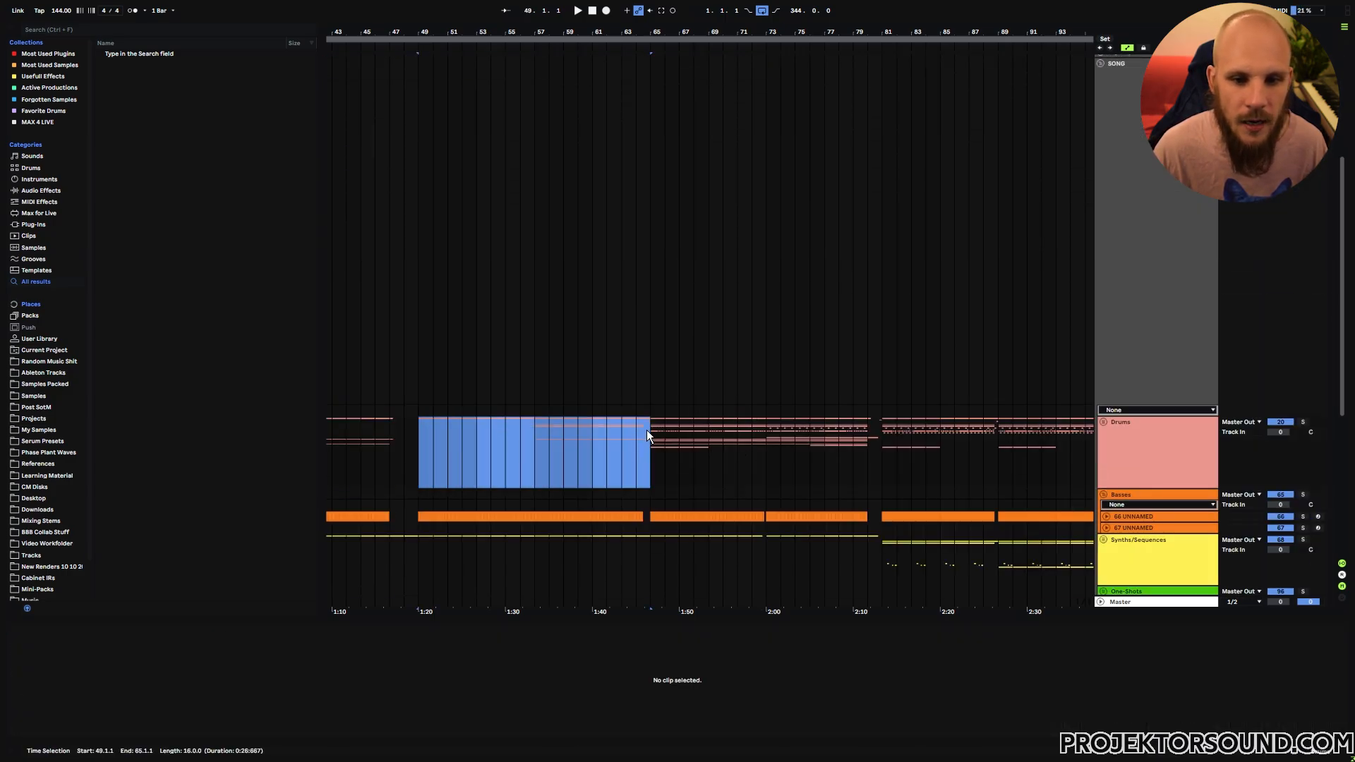
{"action": "left_click_drag", "start_coordinate": [648, 431], "coordinate": [871, 440]}
{"action": "left_click", "coordinate": [882, 443]}
{"action": "scroll", "coordinate": [705, 455], "scroll_direction": "up", "scroll_amount": 5}
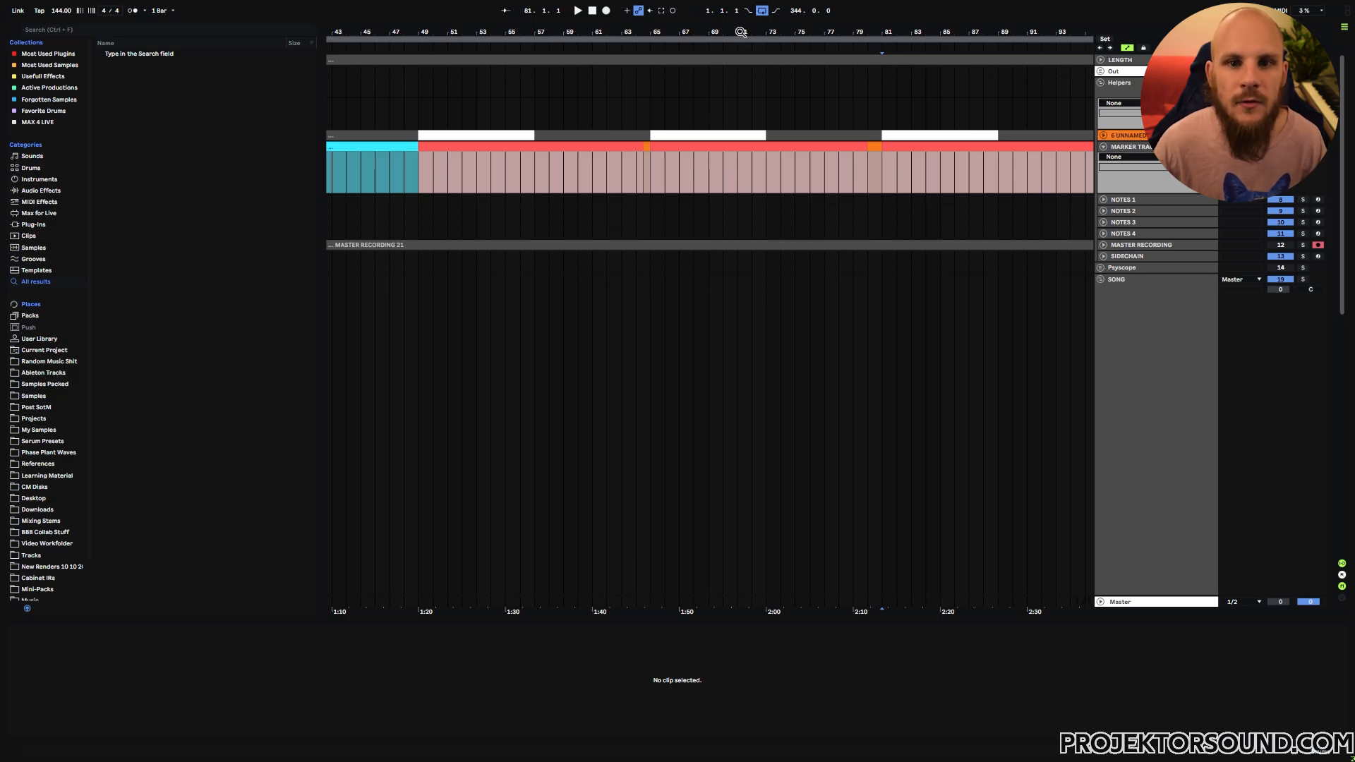
{"action": "left_click_drag", "start_coordinate": [882, 32], "coordinate": [882, 4]}
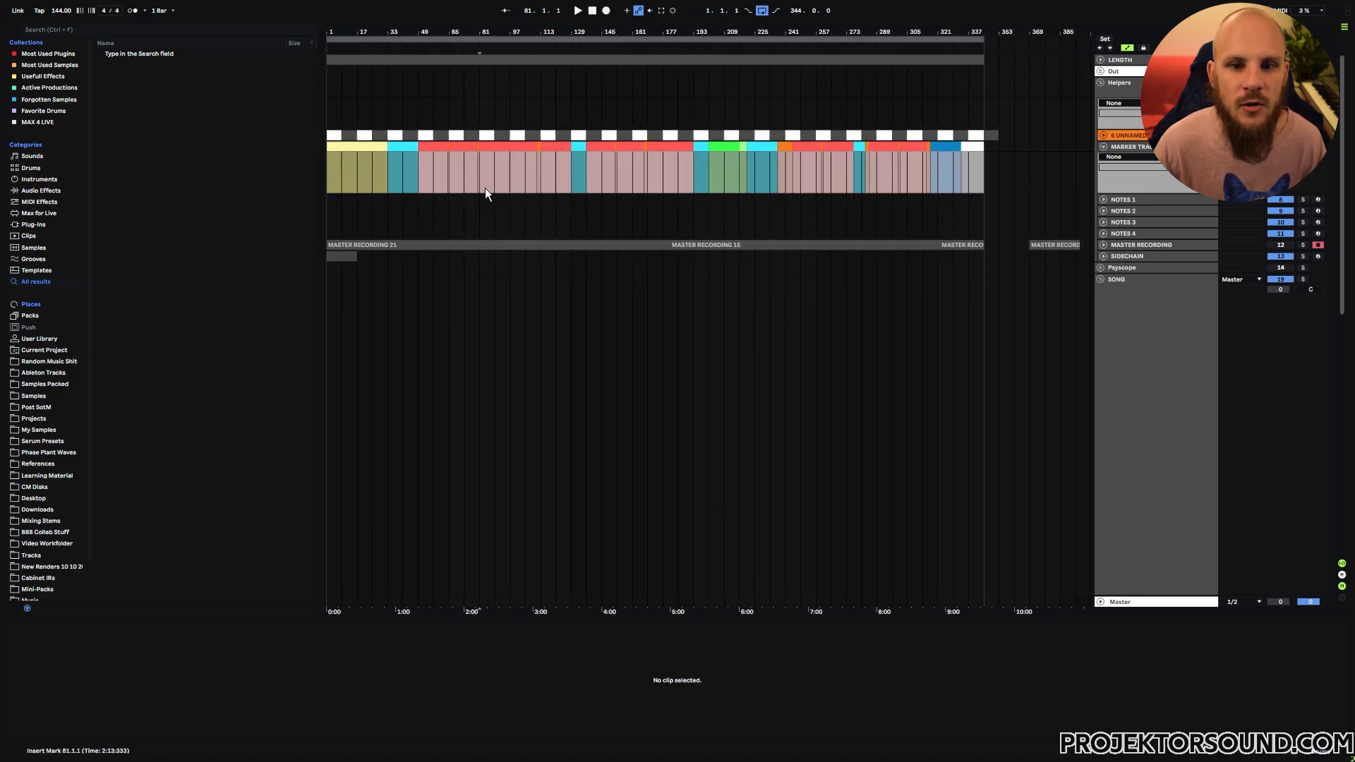
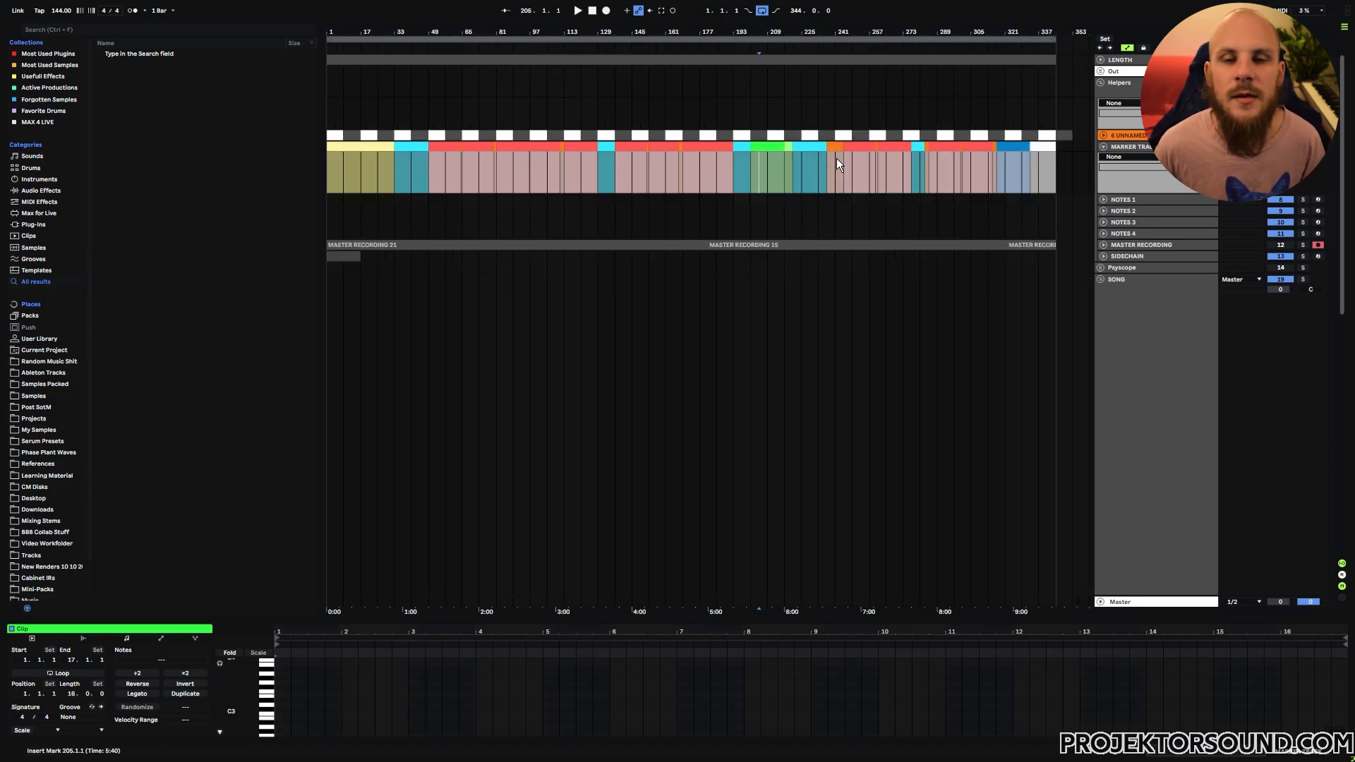
- Inspect the marker track's red clips at bars 153 to 167 and 97 to 111, and the orange clip at bars 111 to 113
{"action": "left_click", "coordinate": [670, 145]}
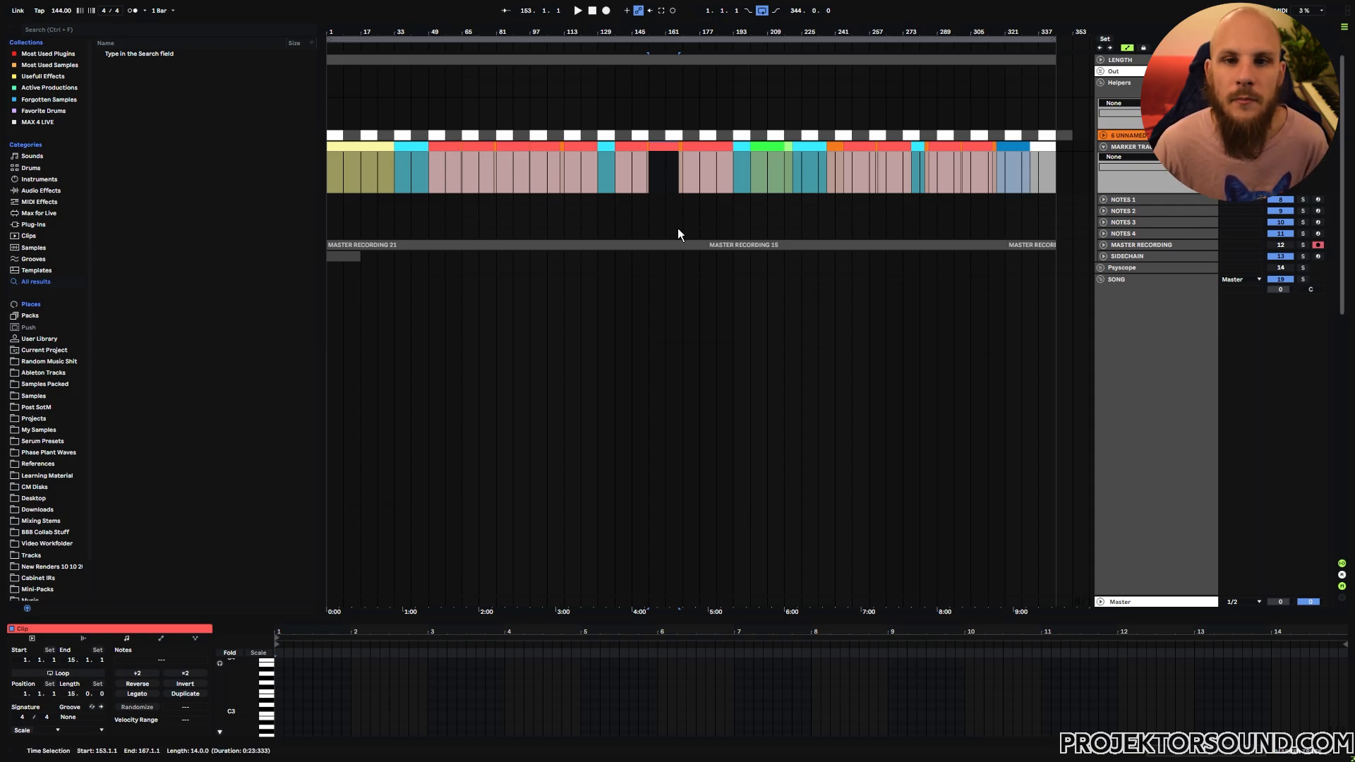
{"action": "left_click", "coordinate": [687, 197]}
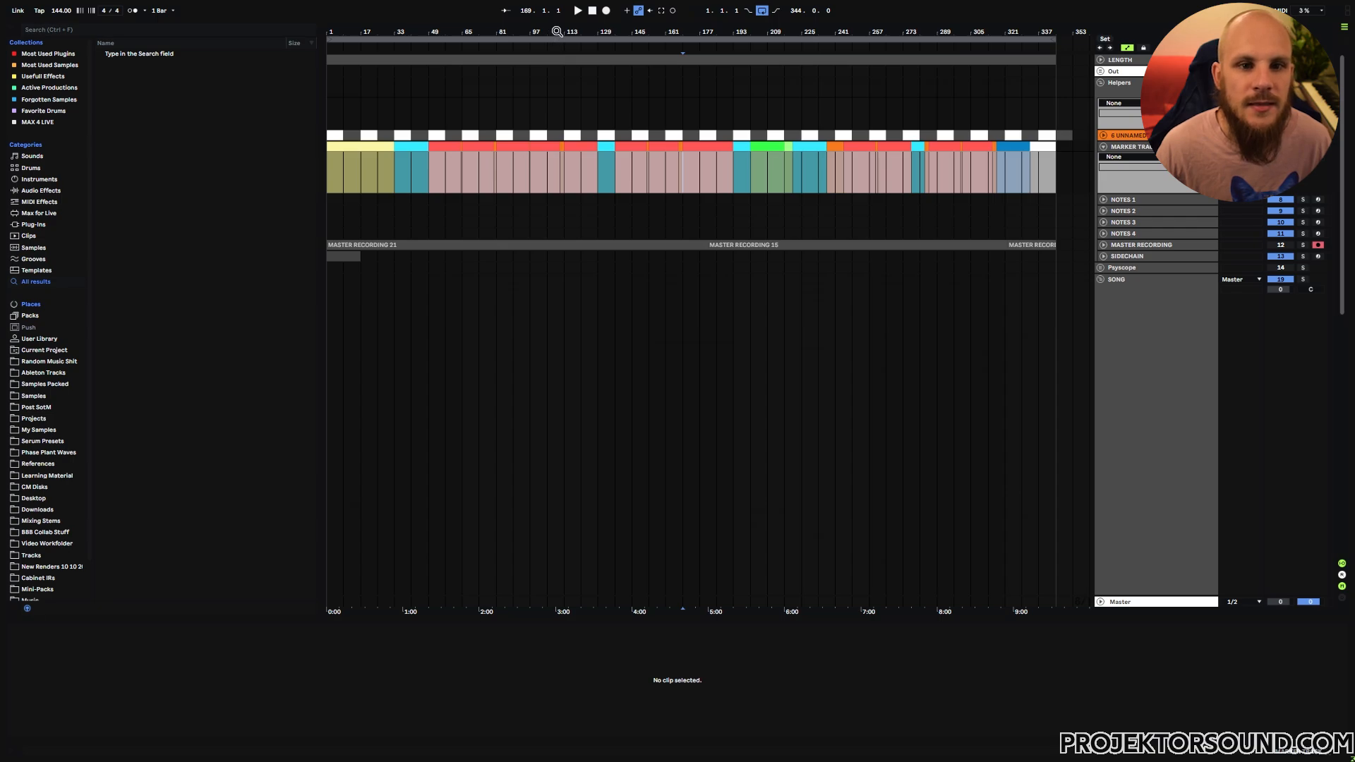
{"action": "left_click_drag", "start_coordinate": [556, 32], "coordinate": [625, 47]}
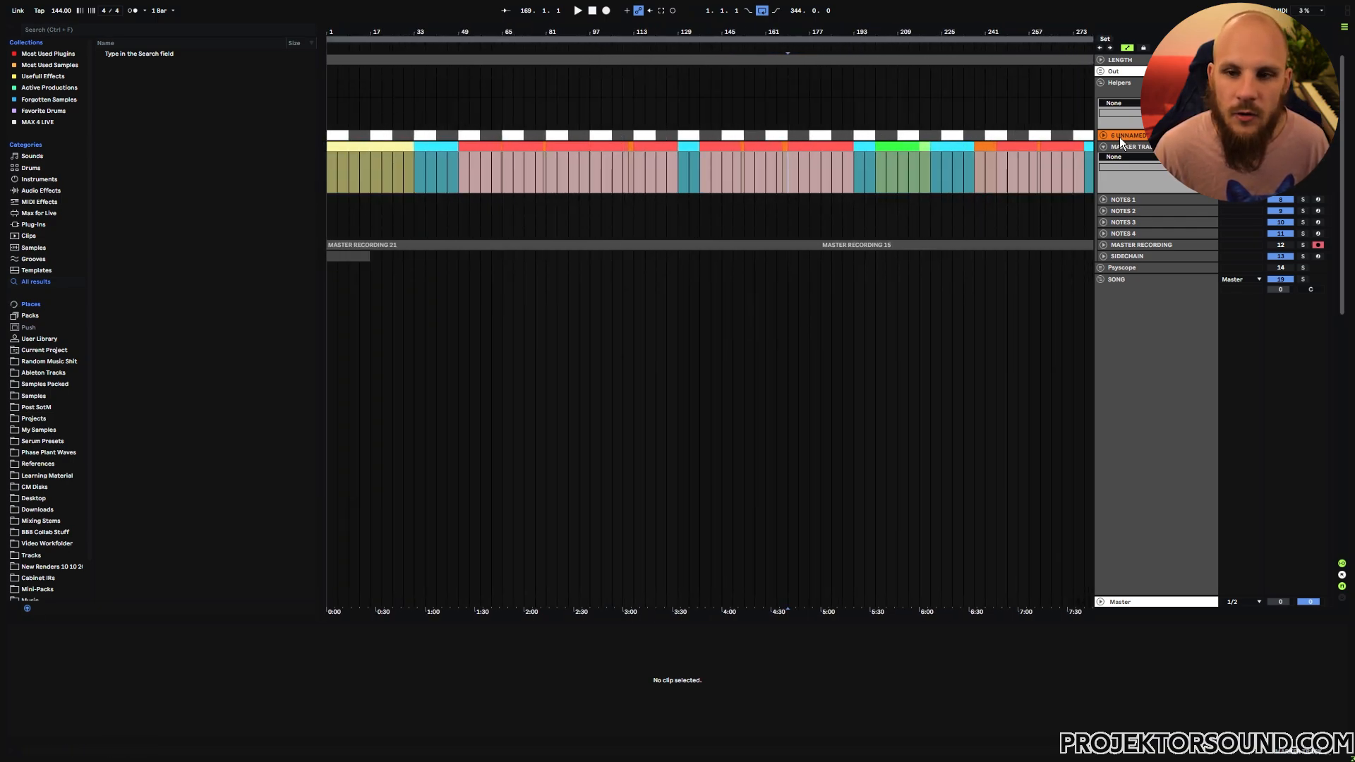
{"action": "left_click_drag", "start_coordinate": [594, 32], "coordinate": [597, 64]}
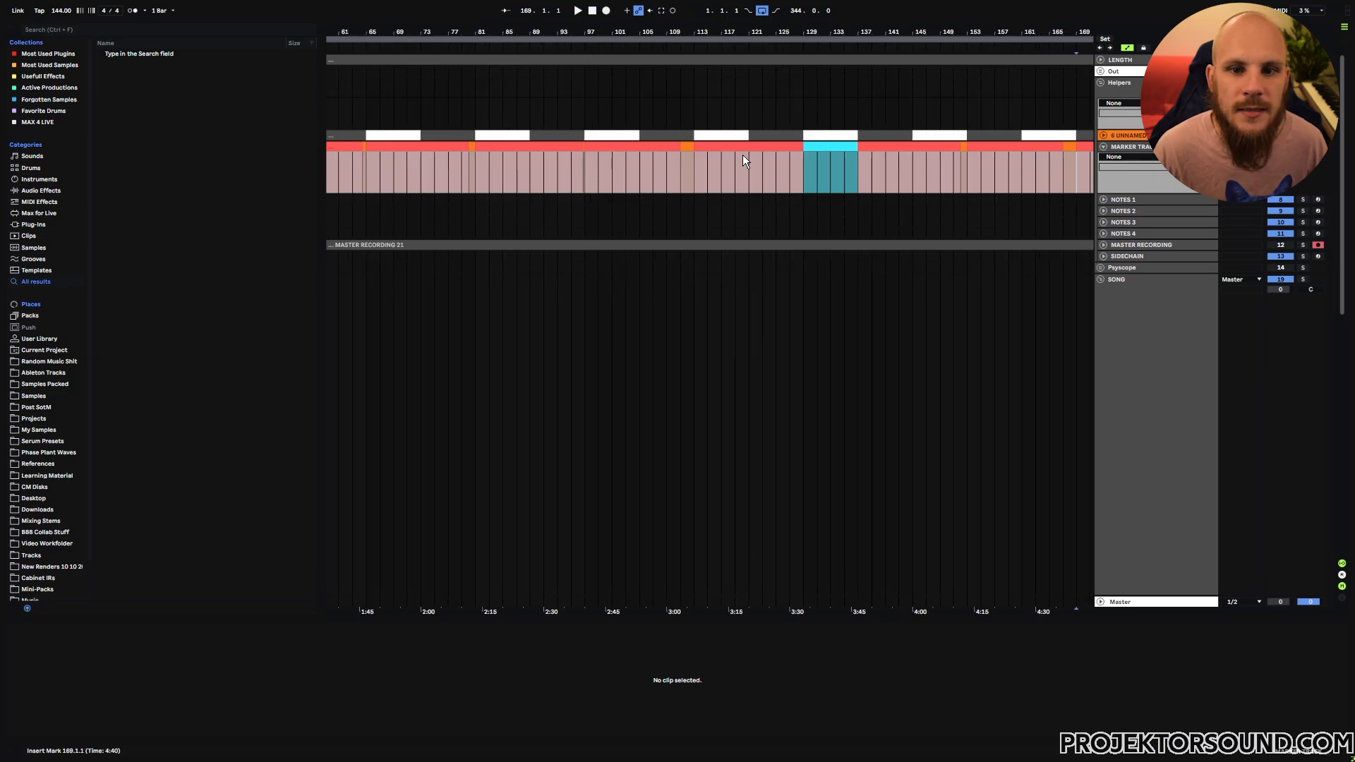
{"action": "left_click", "coordinate": [687, 146]}
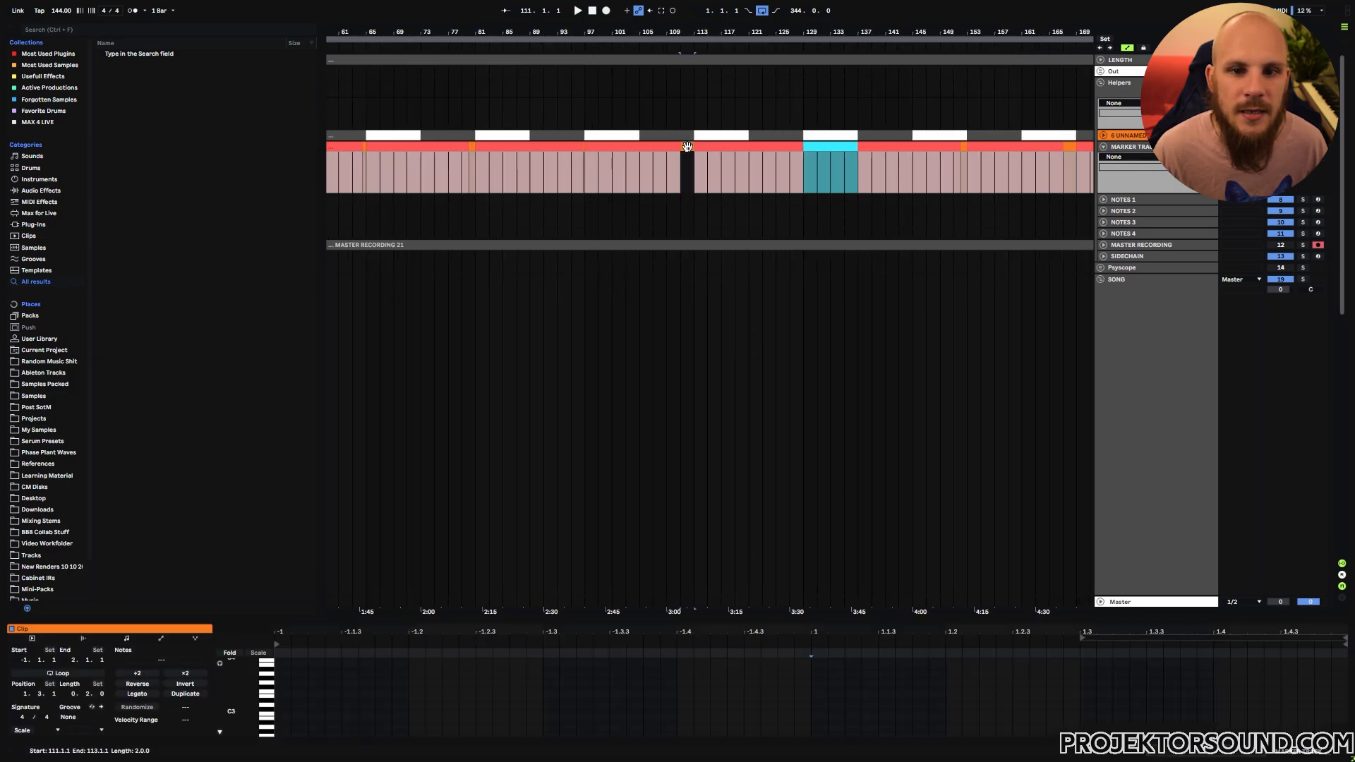
{"action": "left_click", "coordinate": [645, 145]}
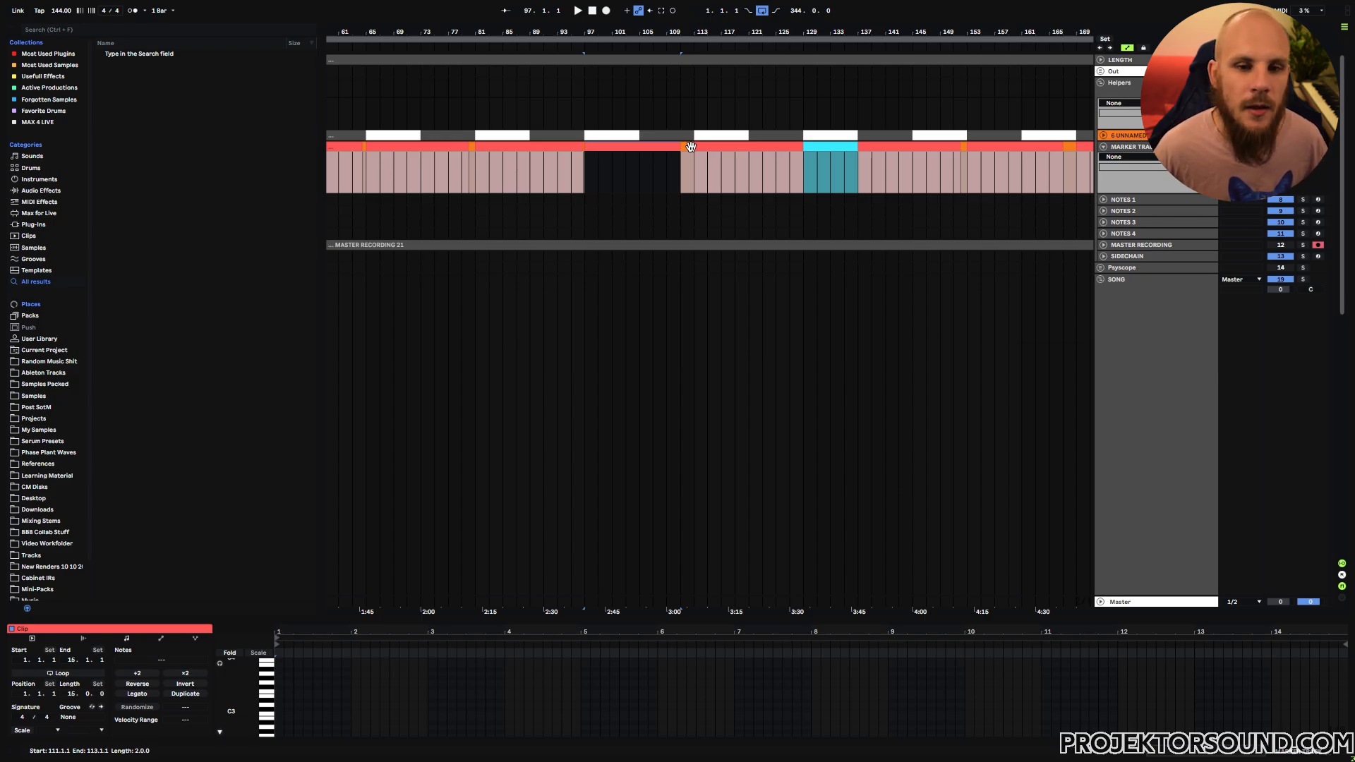
- Copy bars 97 to 113 of the Drums through Vocals groups into the empty space after the song at bar 385
{"action": "scroll", "coordinate": [627, 219], "scroll_direction": "down", "scroll_amount": 15}
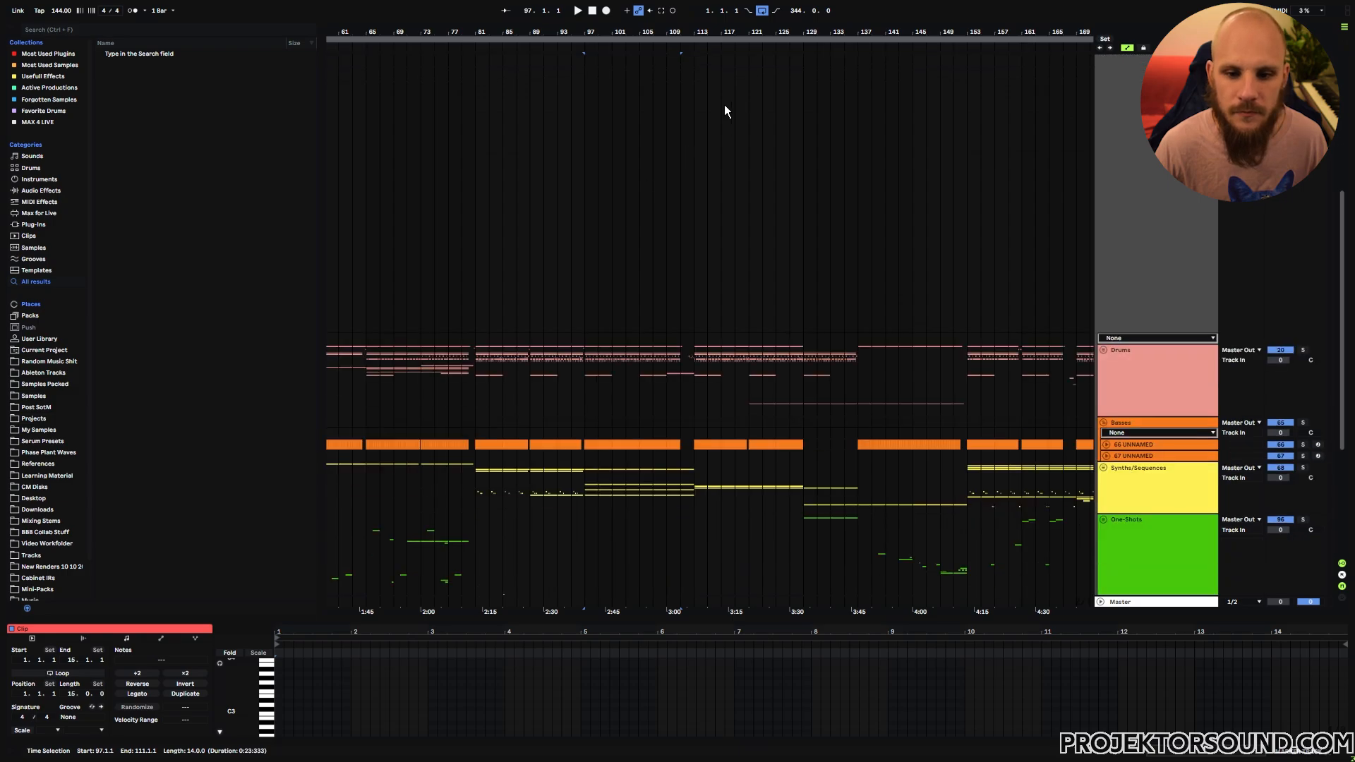
{"action": "left_click_drag", "start_coordinate": [644, 30], "coordinate": [643, 3]}
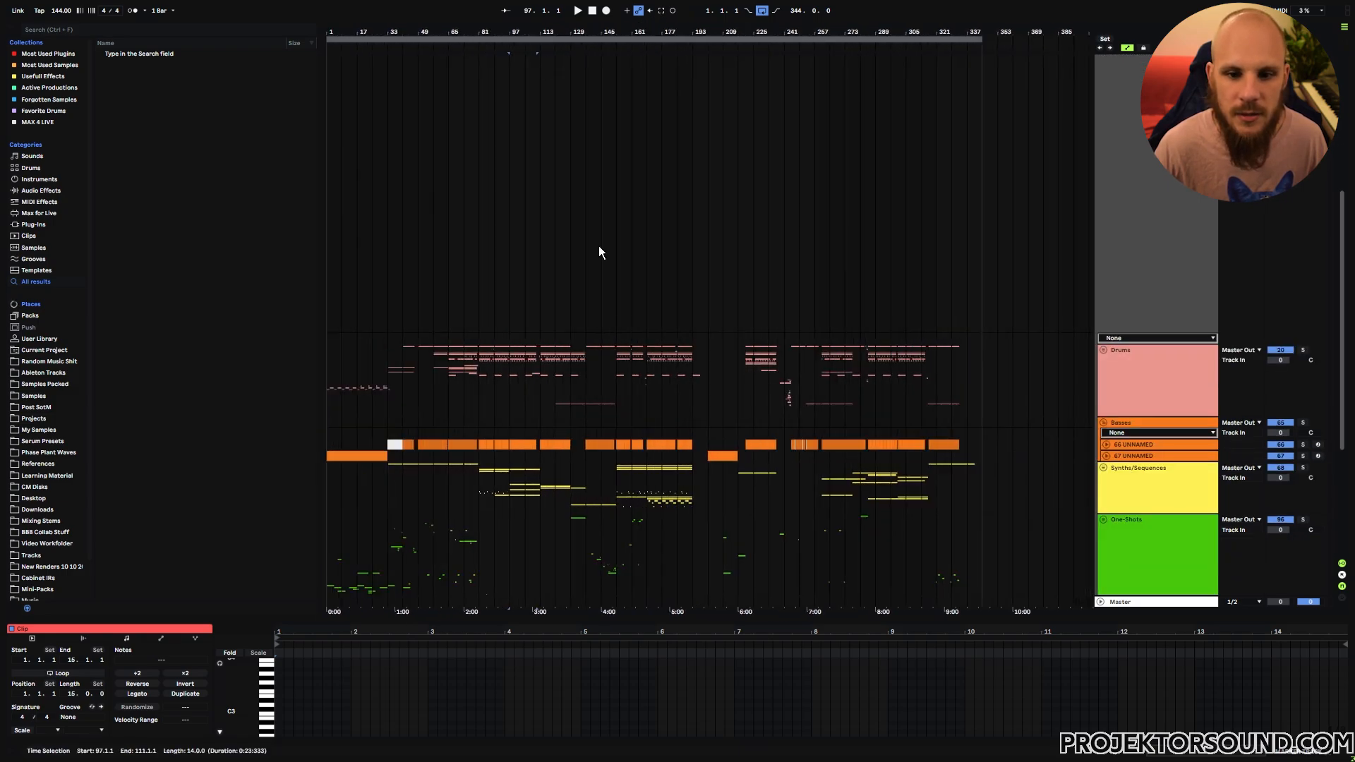
{"action": "scroll", "coordinate": [548, 403], "scroll_direction": "down", "scroll_amount": 5}
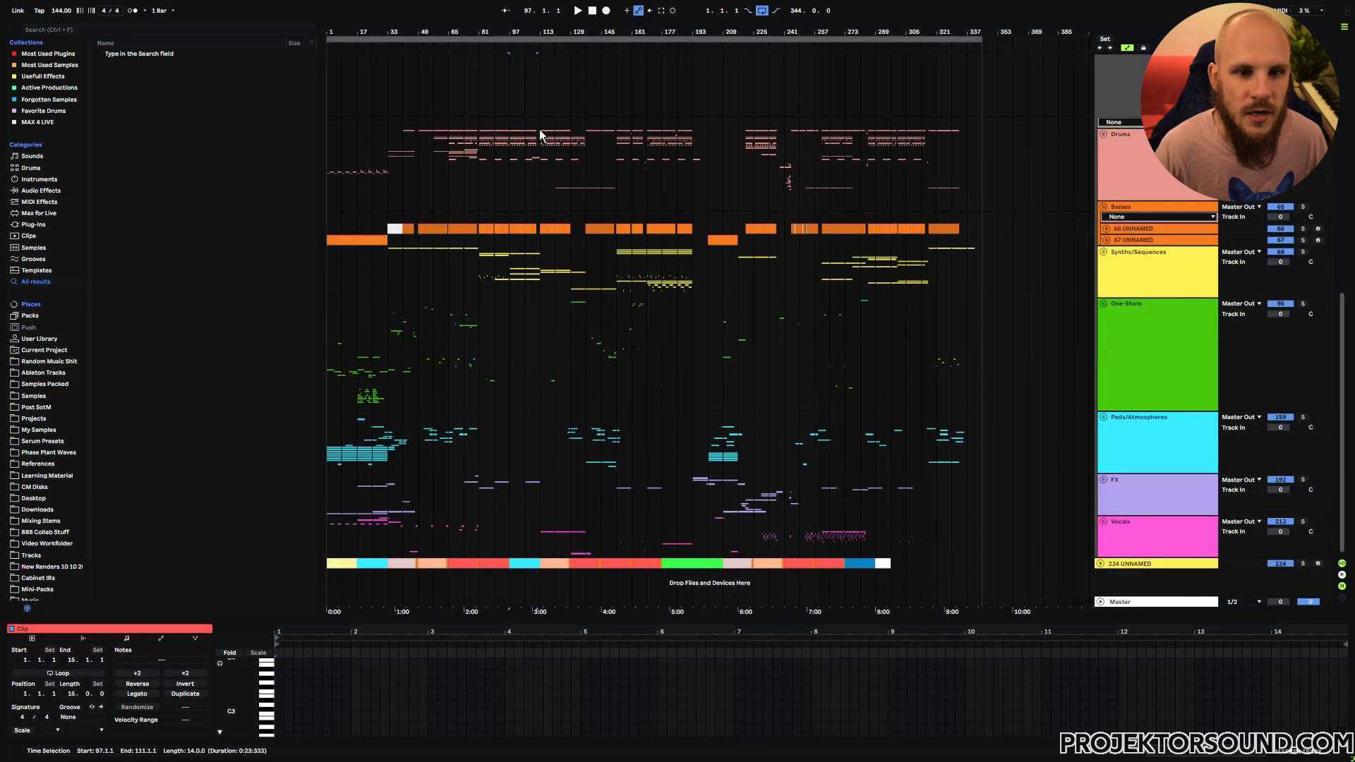
{"action": "left_click_drag", "start_coordinate": [539, 129], "coordinate": [577, 543]}
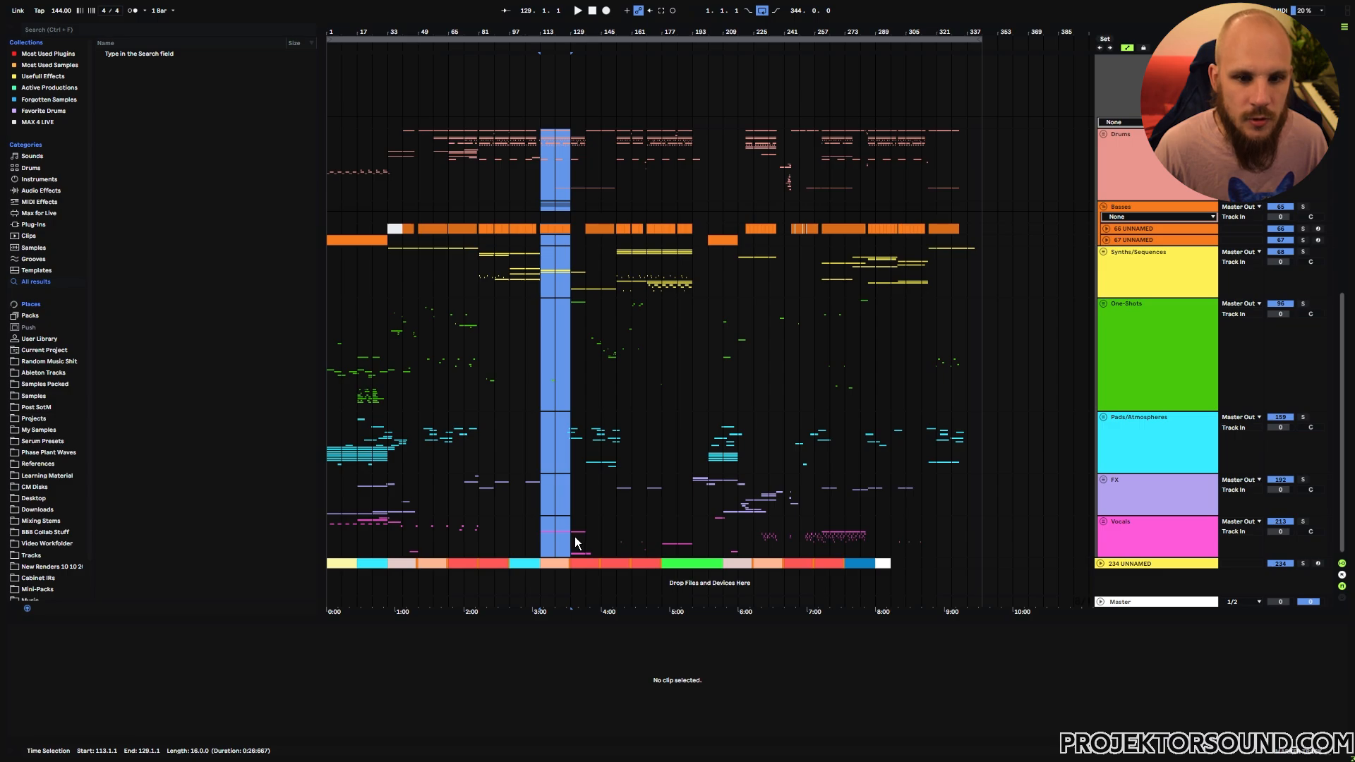
{"action": "left_click_drag", "start_coordinate": [509, 131], "coordinate": [543, 544]}
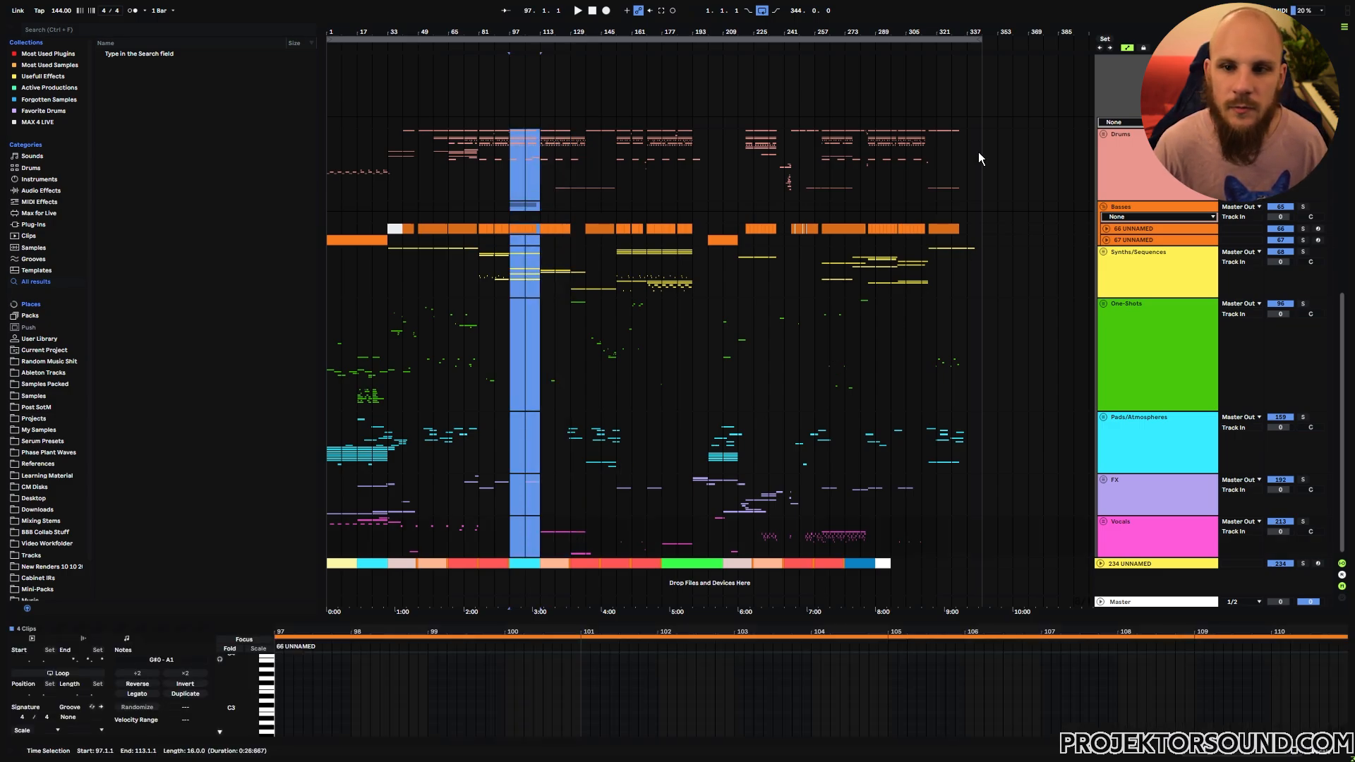
{"action": "left_click", "coordinate": [1058, 155]}
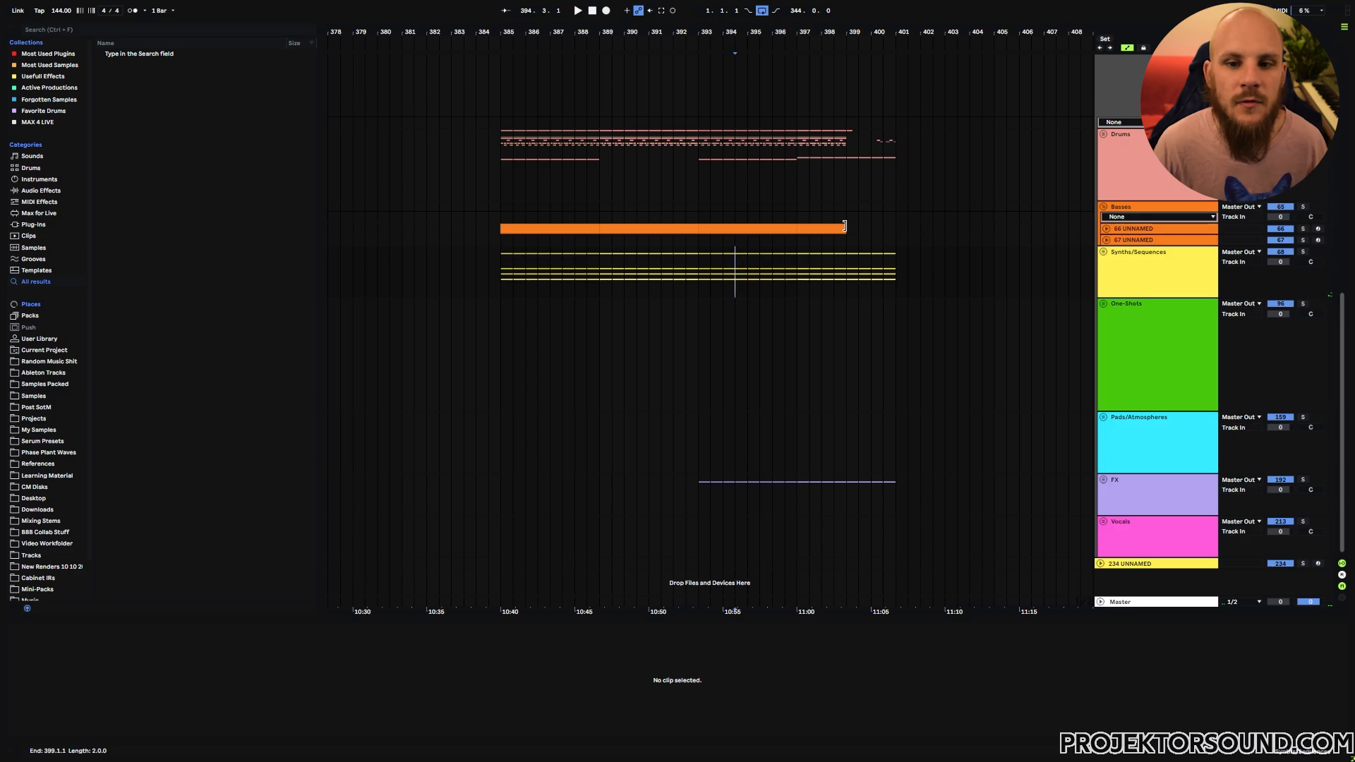
- Expand track 66 and extend the copied bass clip from bar 399 to bar 401
{"action": "left_click", "coordinate": [1106, 228]}
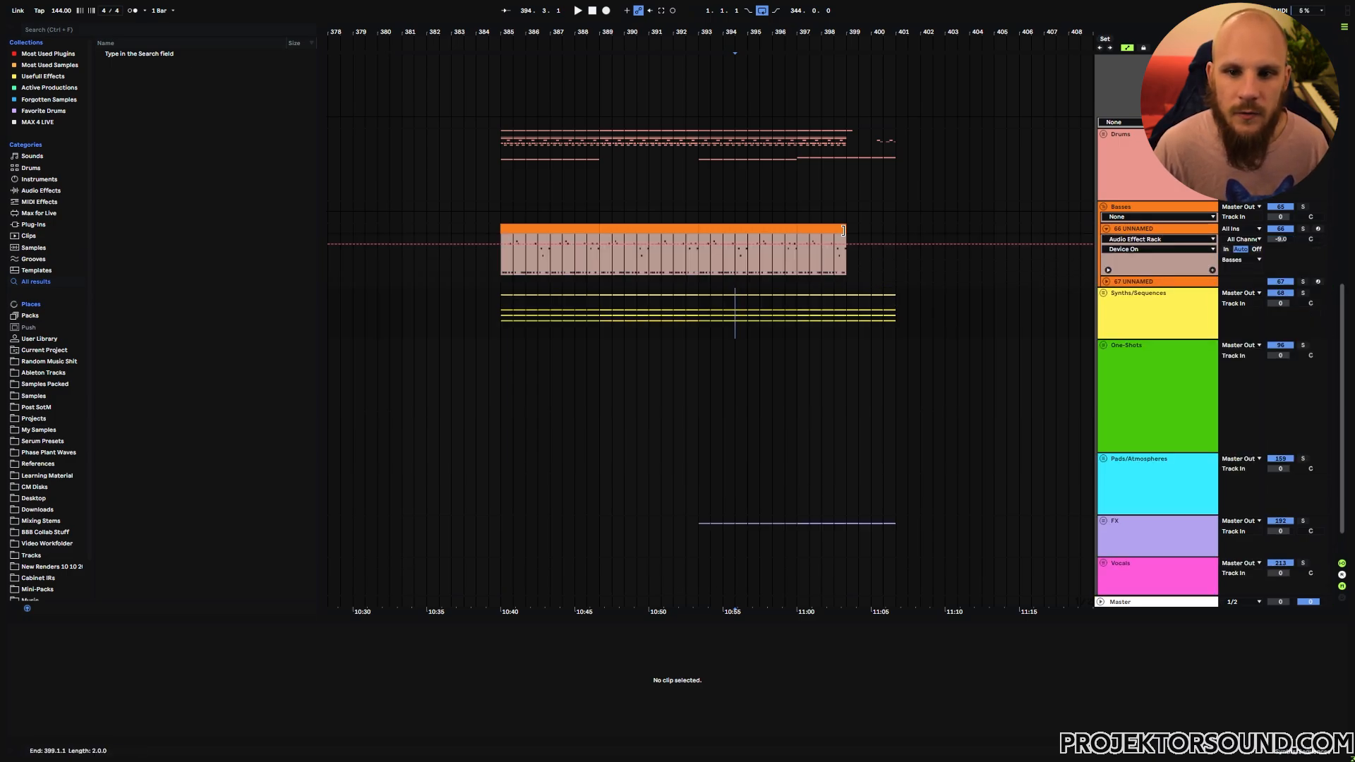
{"action": "left_click_drag", "start_coordinate": [844, 226], "coordinate": [891, 236]}
{"action": "left_click", "coordinate": [931, 218]}
- Expand the Drums group and move the 21 Group and 26 Group material in bars 399 to 401 to bar 401
{"action": "left_click", "coordinate": [1103, 134]}
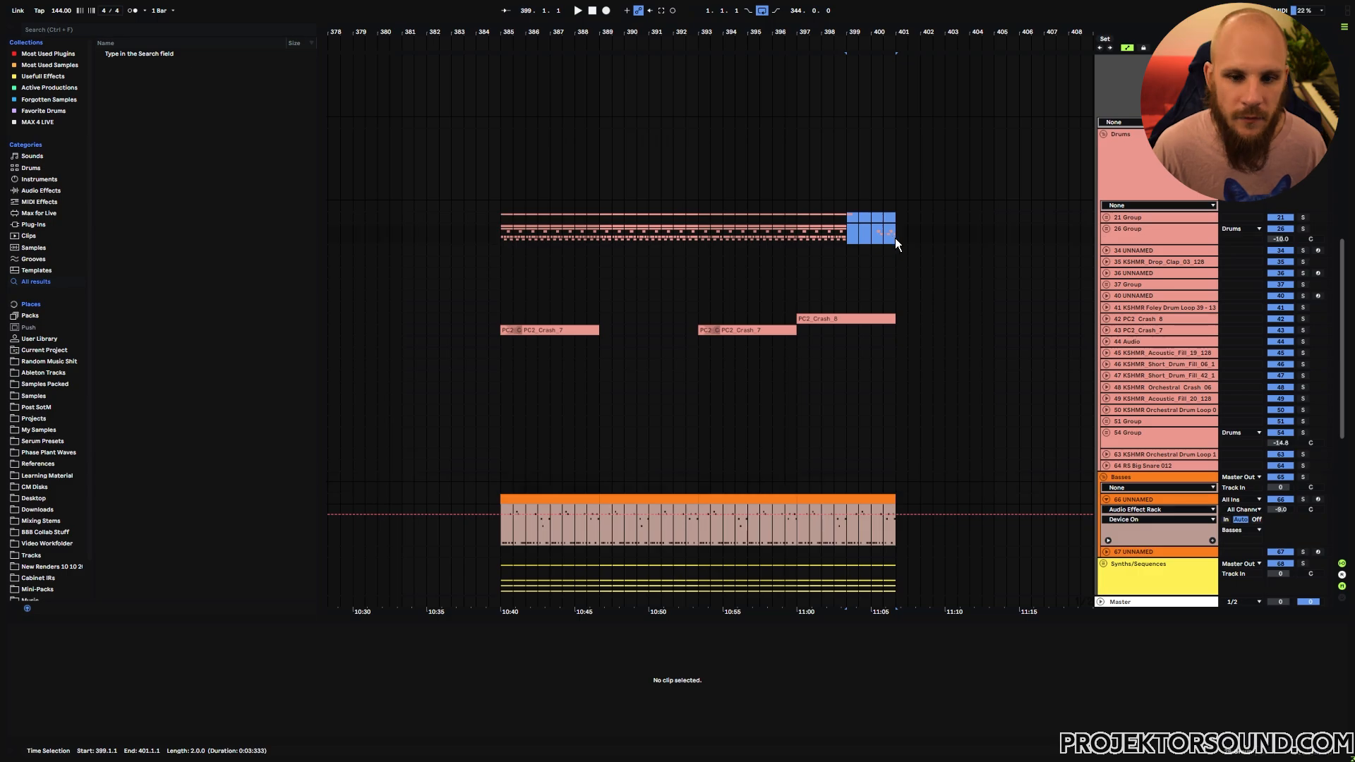
{"action": "key", "text": "ctrl+x"}
{"action": "left_click", "coordinate": [897, 216]}
{"action": "key", "text": "ctrl+v"}
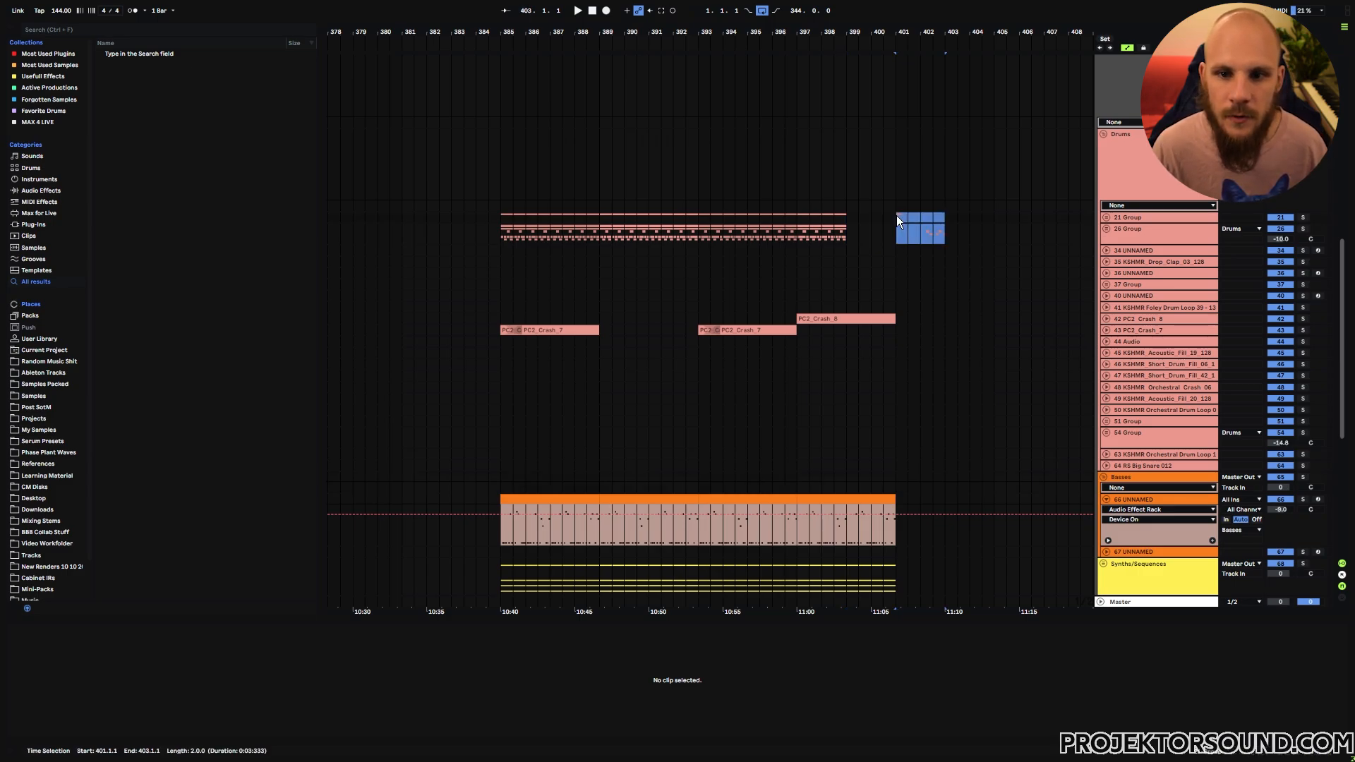
- Move the PC2_Crash_8 clip to bar 399 and duplicate the preceding two bars of 21 Group and 26 Group into bars 399 to 401
{"action": "left_click", "coordinate": [907, 251]}
{"action": "left_click_drag", "start_coordinate": [836, 316], "coordinate": [897, 315]}
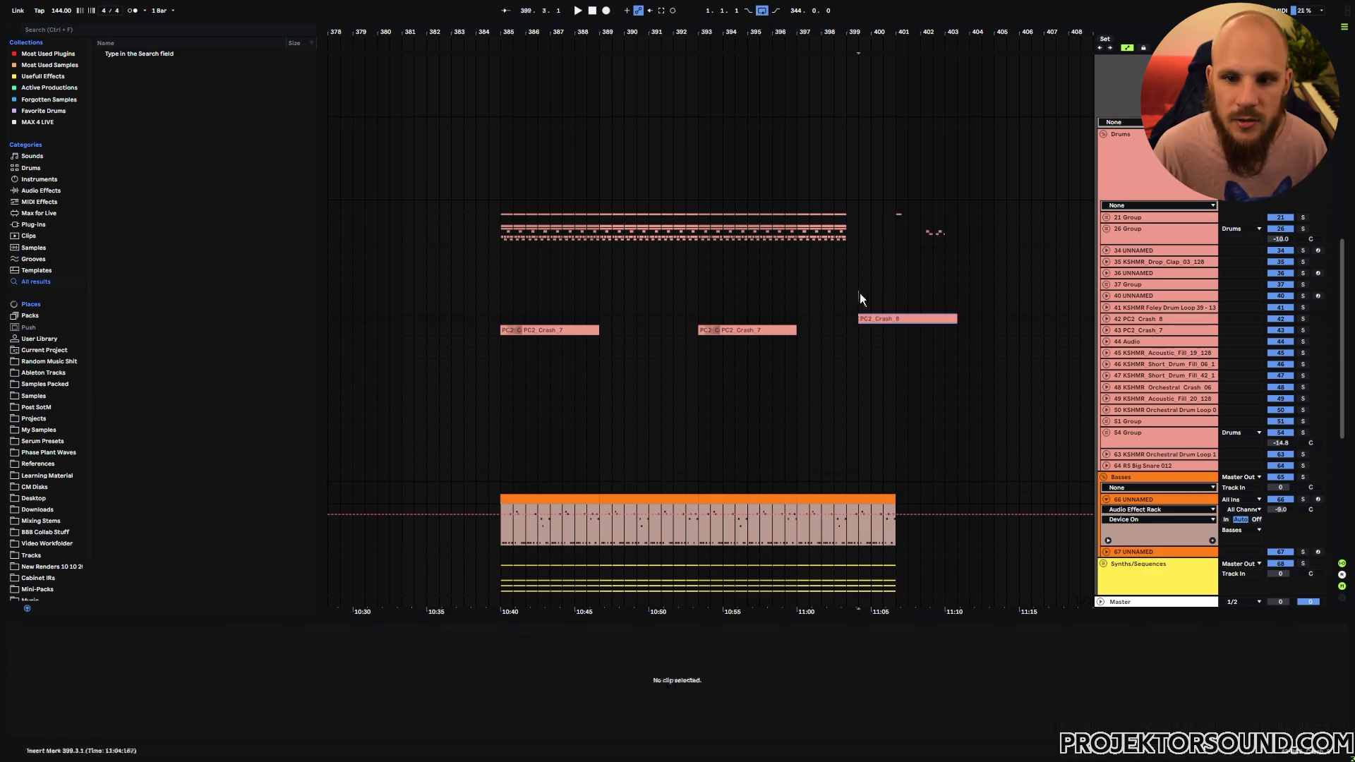
{"action": "left_click", "coordinate": [888, 315]}
{"action": "left_click", "coordinate": [856, 341]}
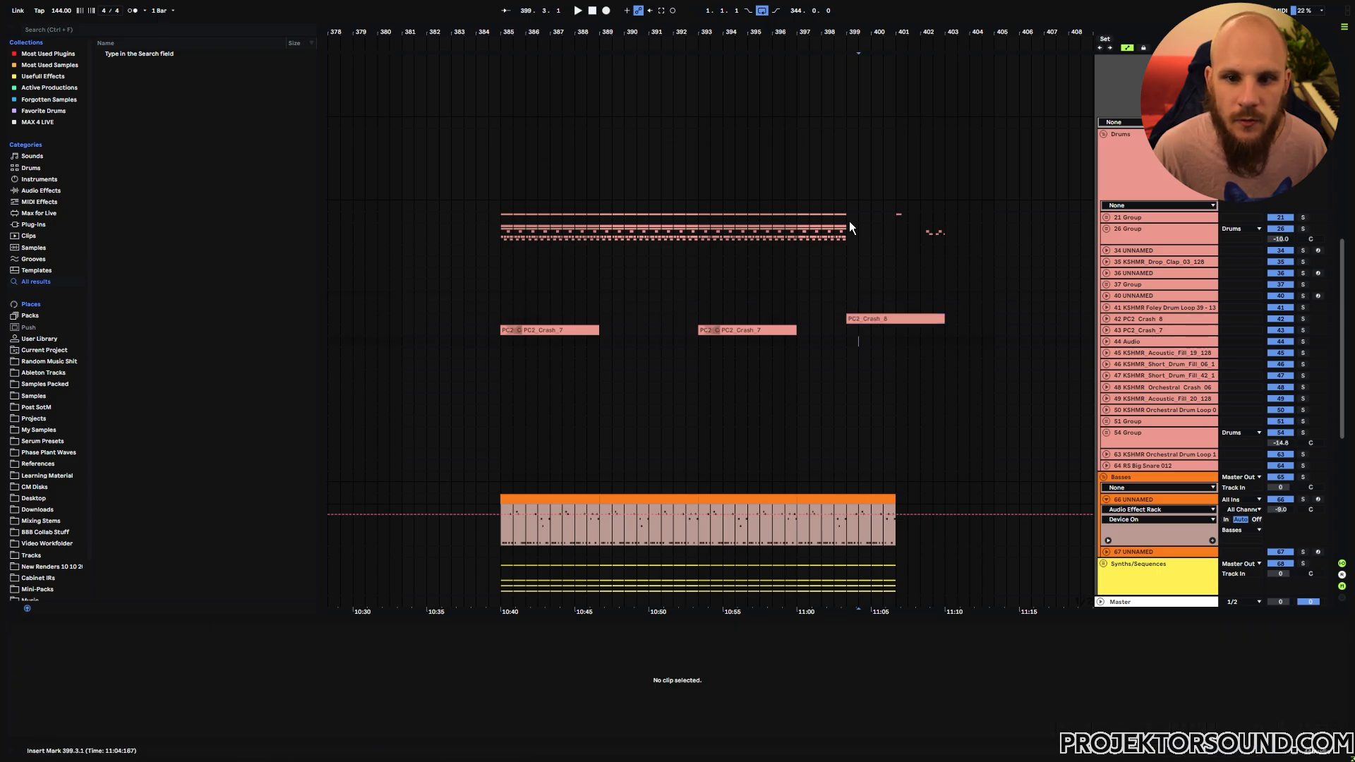
{"action": "left_click_drag", "start_coordinate": [849, 224], "coordinate": [809, 226]}
{"action": "key", "text": "ctrl+d"}
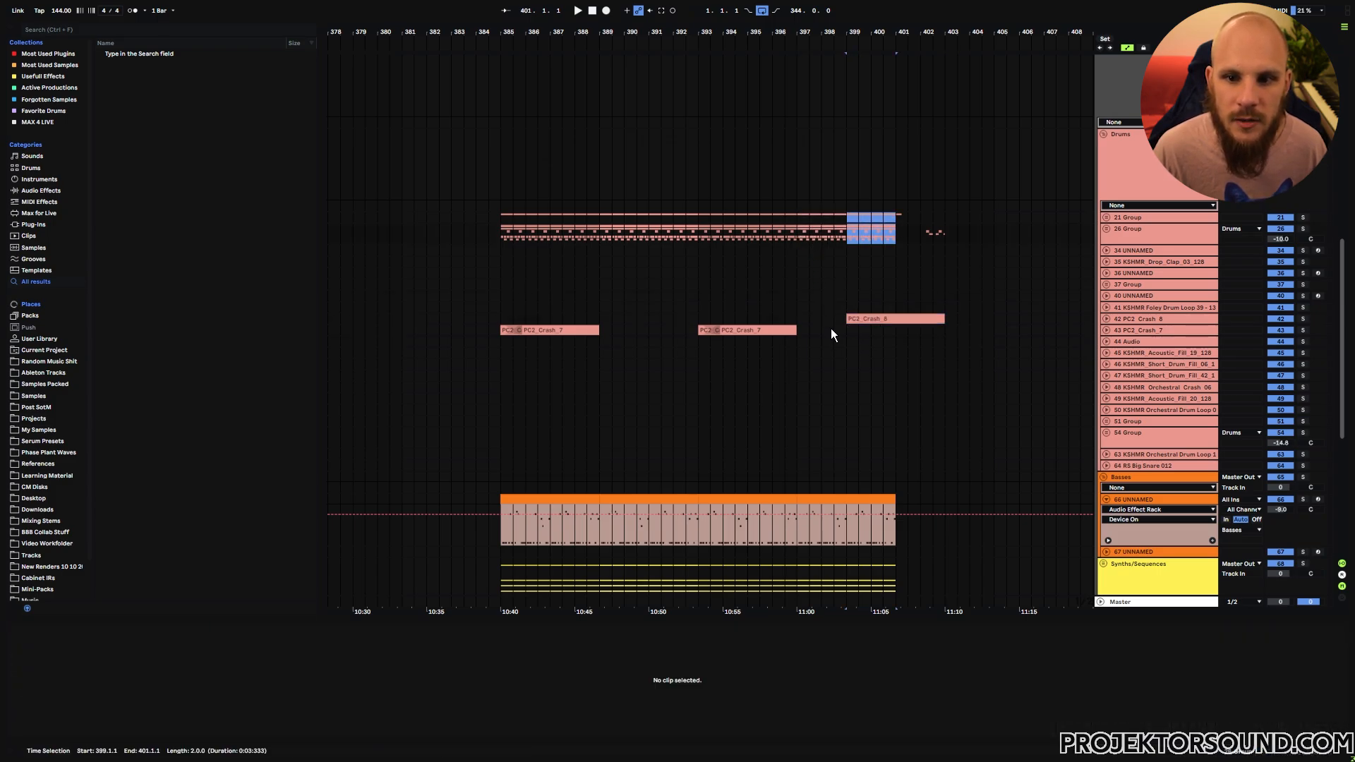
- Expand Synths/Sequences, duplicate the last two bars of tracks 84 and 88, and extend track 81 so all three end at bar 403
{"action": "scroll", "coordinate": [829, 332], "scroll_direction": "down", "scroll_amount": 5}
{"action": "left_click", "coordinate": [1102, 396]}
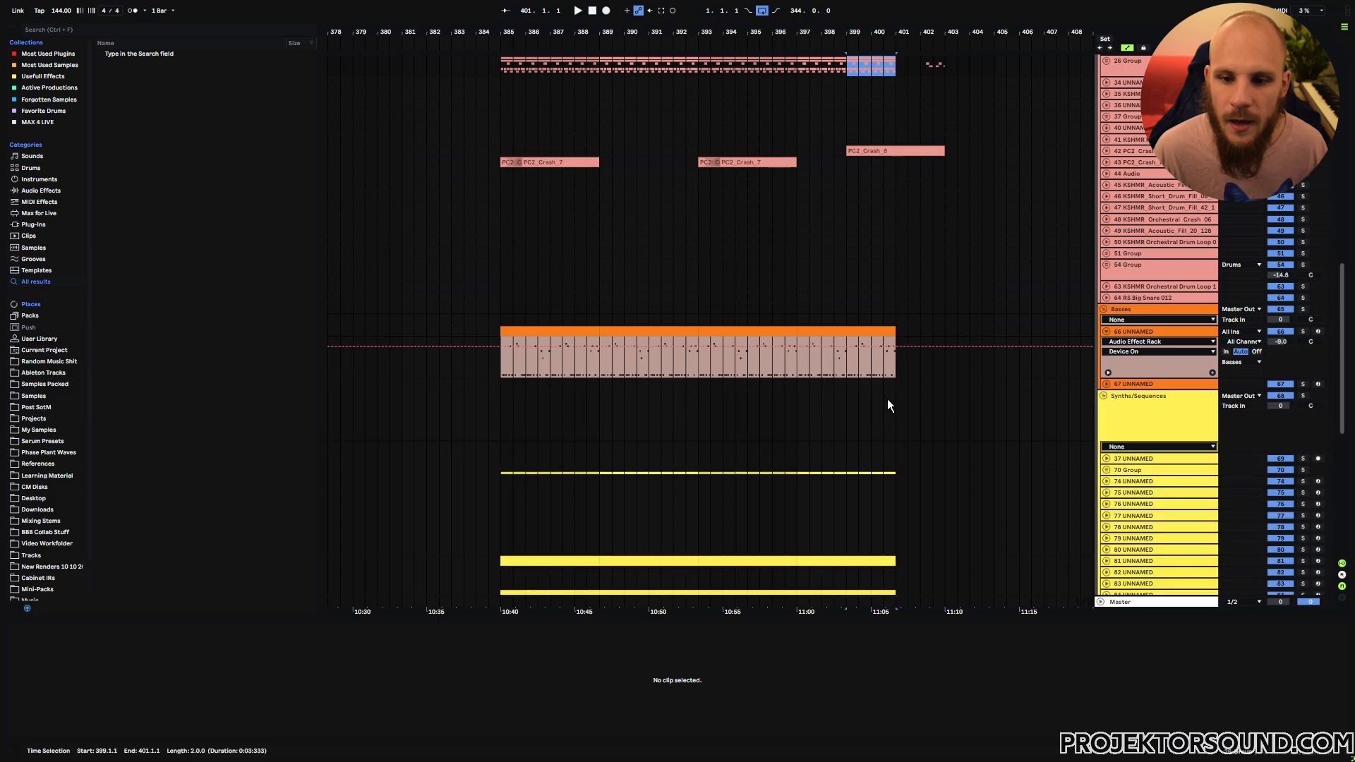
{"action": "scroll", "coordinate": [853, 388], "scroll_direction": "down", "scroll_amount": 4}
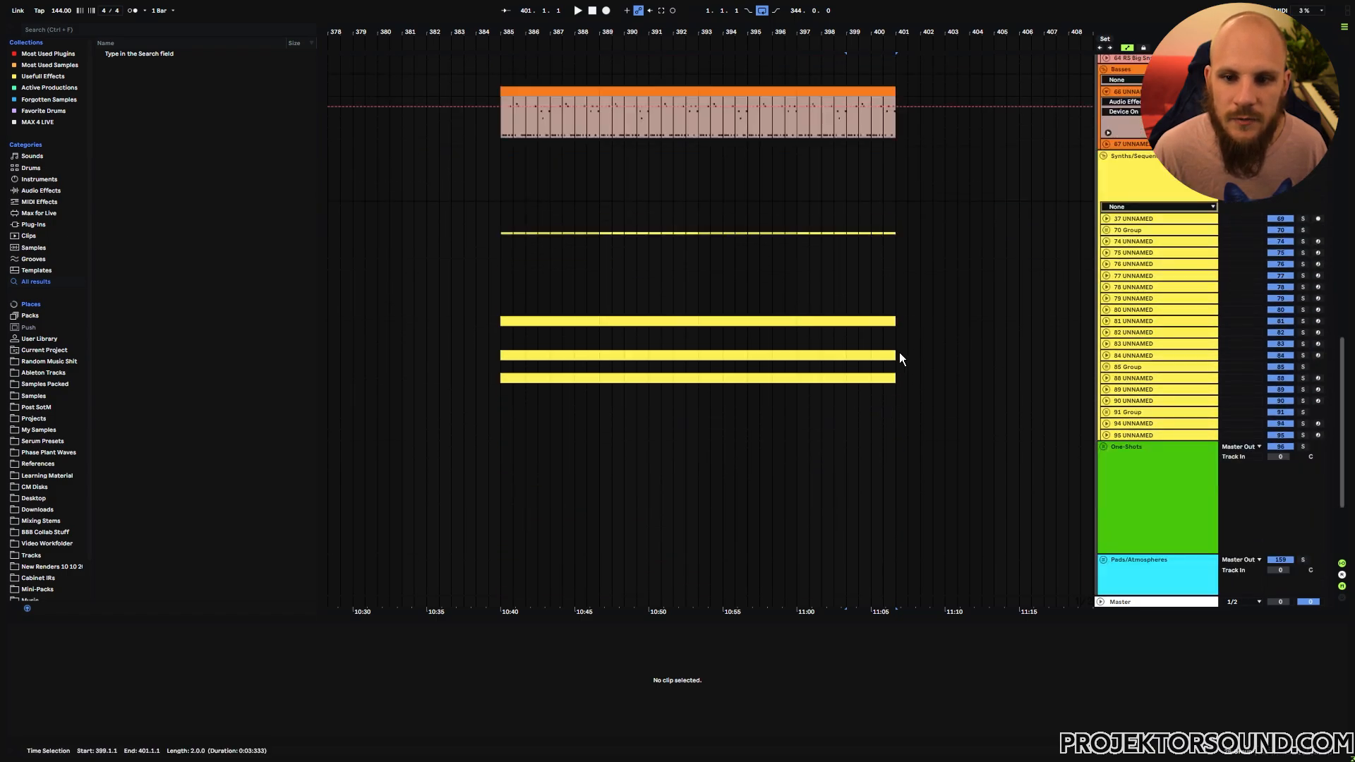
{"action": "key", "text": "ctrl+d"}
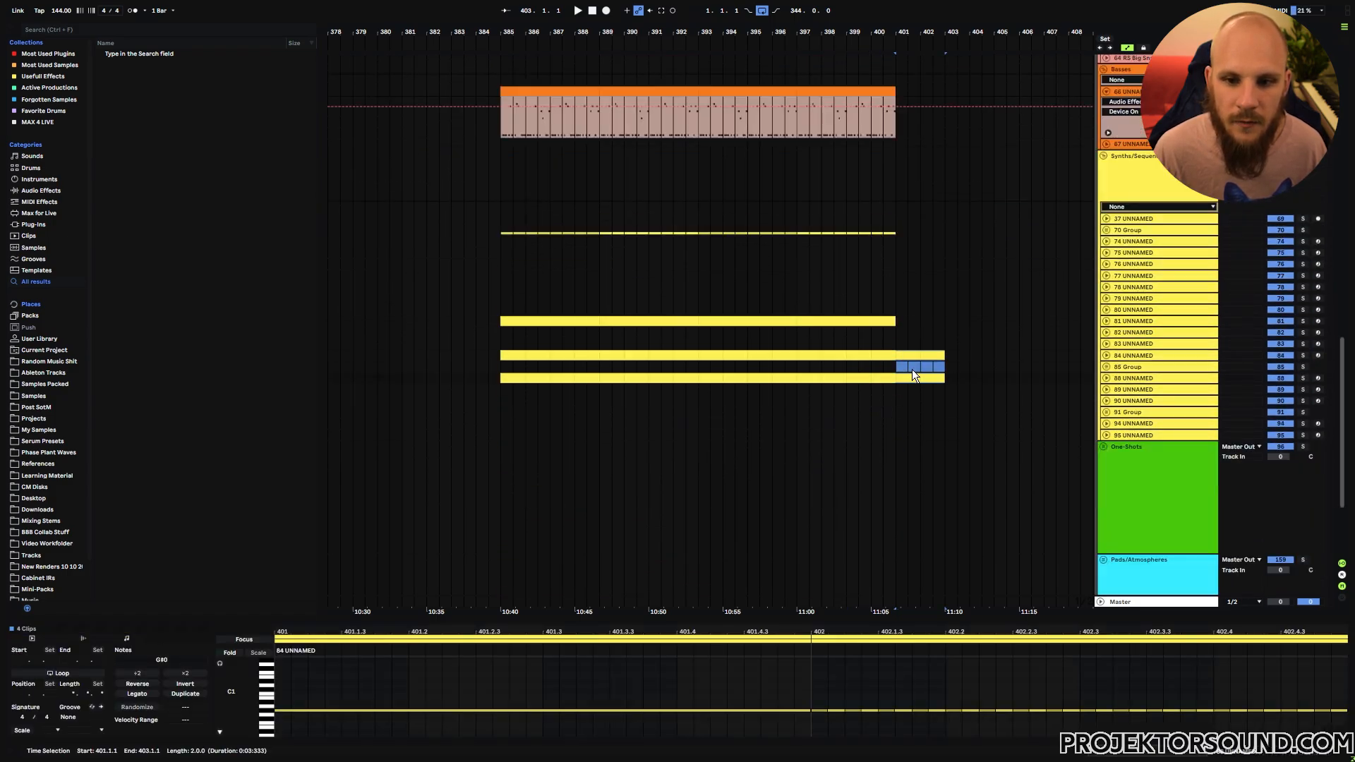
{"action": "left_click", "coordinate": [912, 370]}
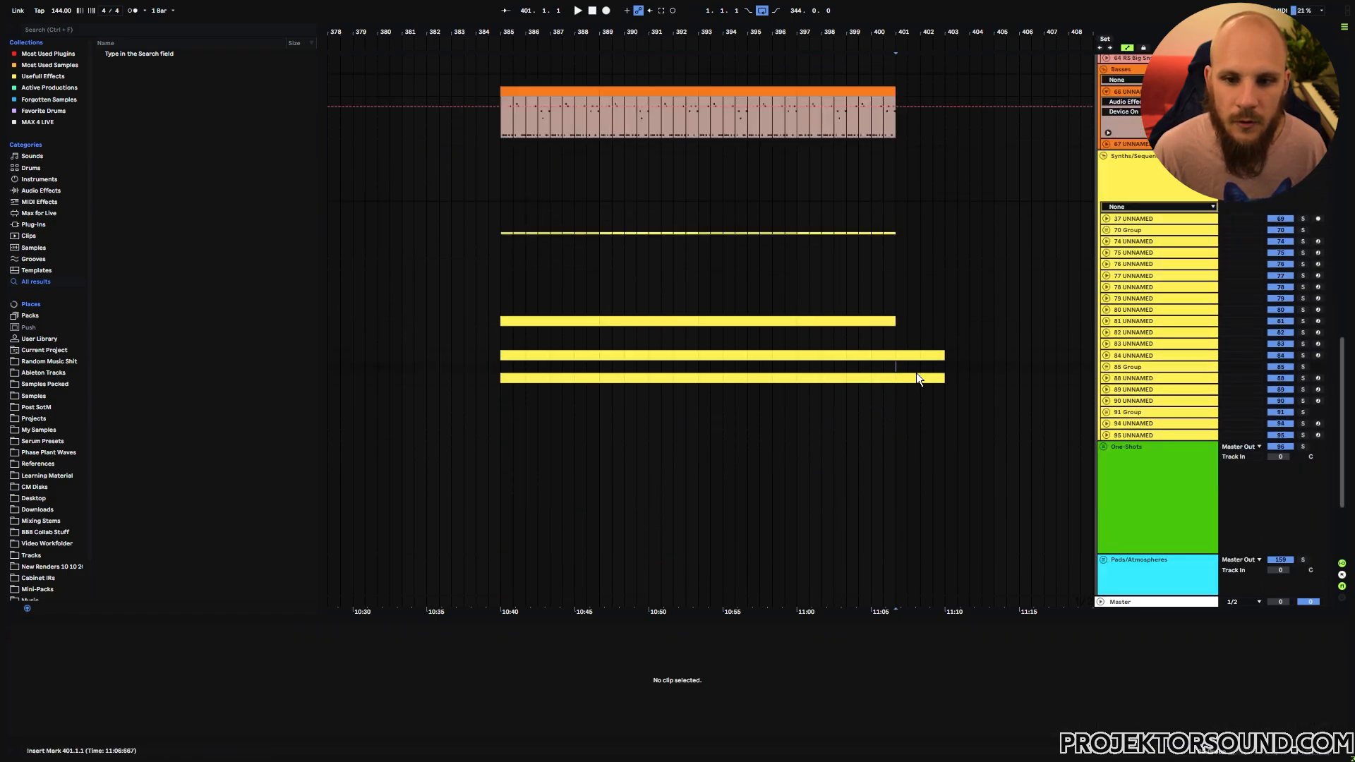
{"action": "left_click", "coordinate": [883, 321]}
{"action": "left_click_drag", "start_coordinate": [886, 321], "coordinate": [945, 321]}
{"action": "left_click", "coordinate": [895, 237]}
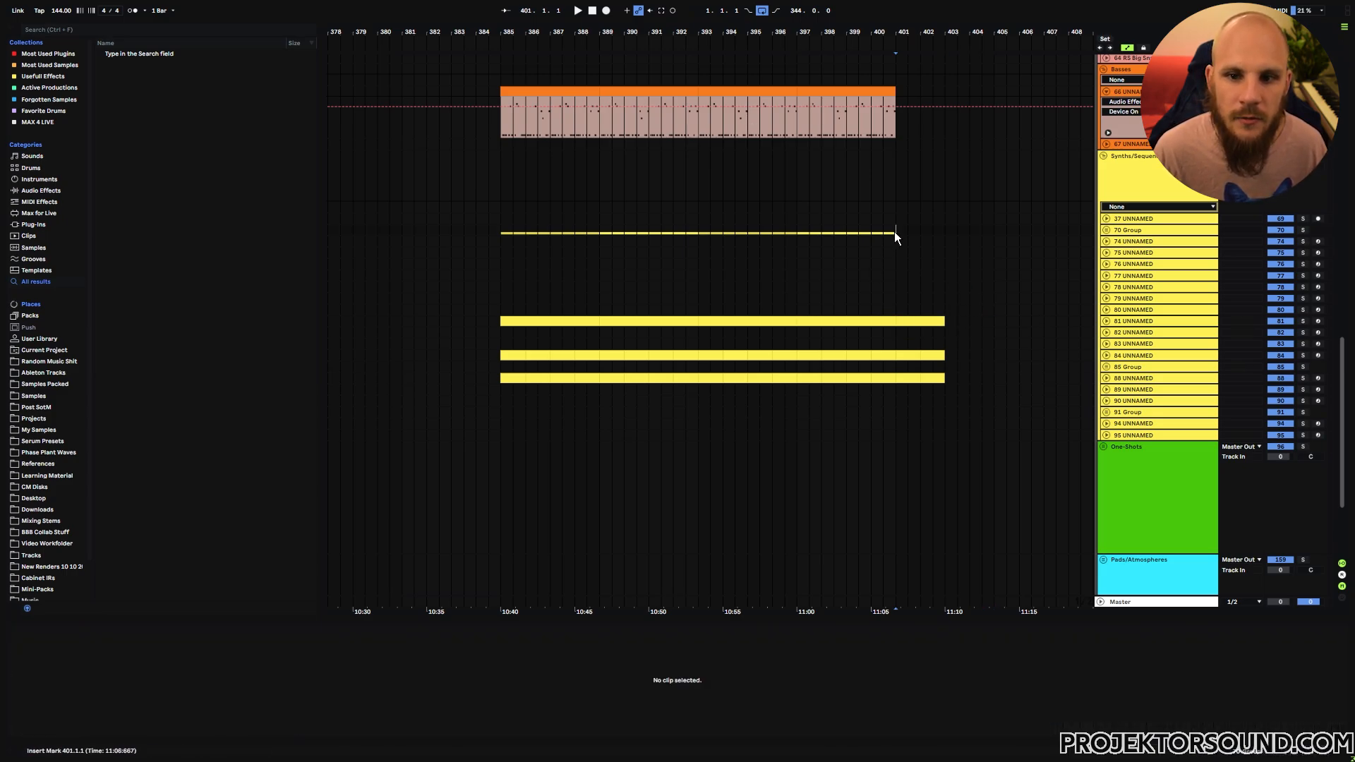
- Expand 70 Group and track 73, then duplicate the track's last clip and trim the copy to end at bar 403
{"action": "left_click", "coordinate": [1106, 230]}
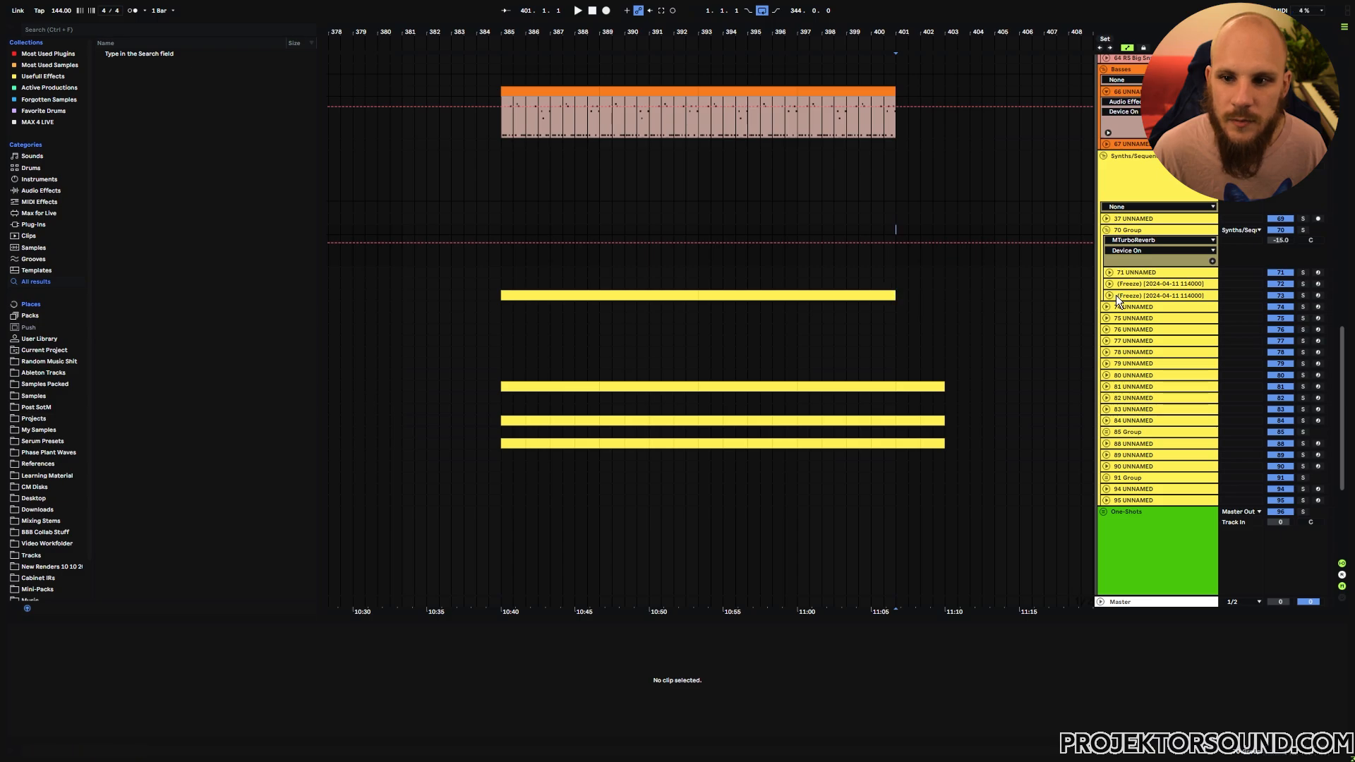
{"action": "left_click", "coordinate": [1108, 295]}
{"action": "left_click", "coordinate": [887, 295]}
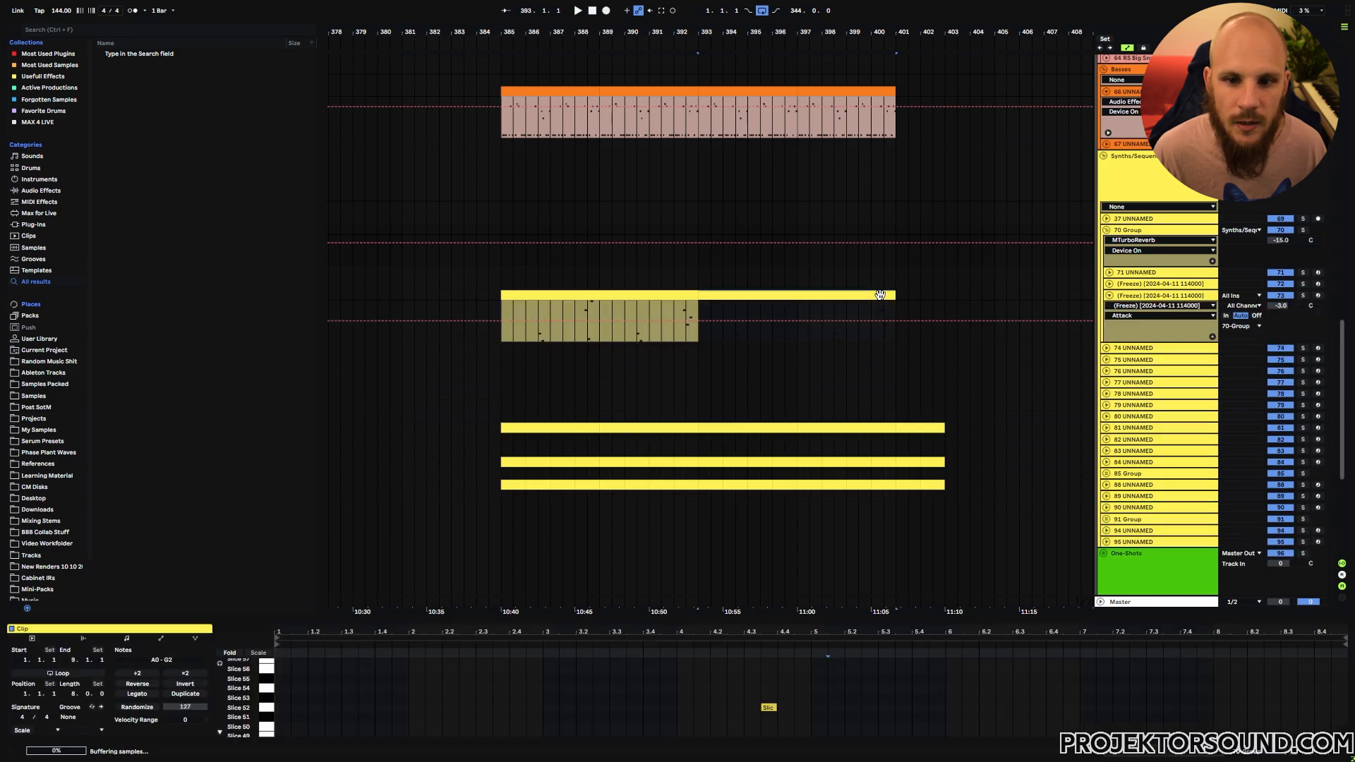
{"action": "key", "text": "ctrl+d"}
{"action": "left_click_drag", "start_coordinate": [933, 295], "coordinate": [792, 295]}
{"action": "left_click", "coordinate": [1108, 295]}
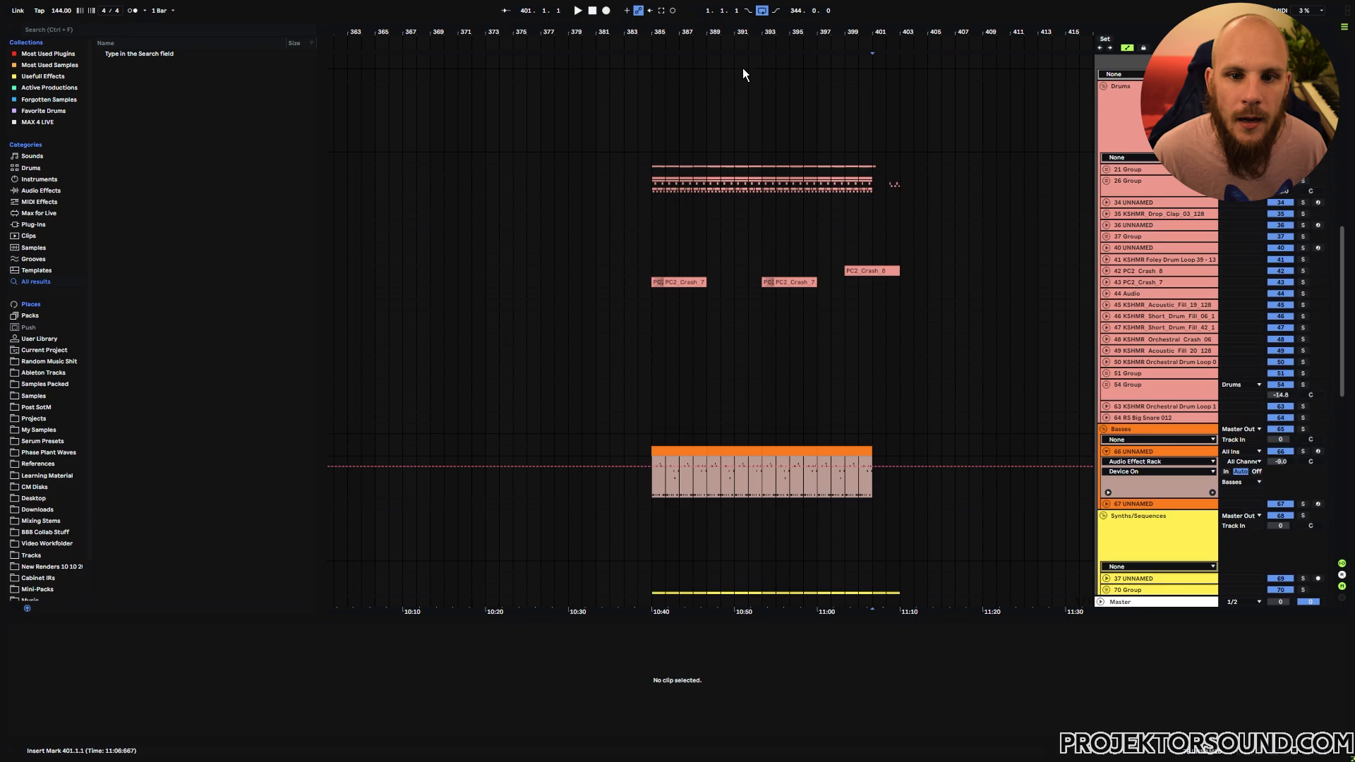
{"action": "left_click_drag", "start_coordinate": [742, 32], "coordinate": [735, 90]}
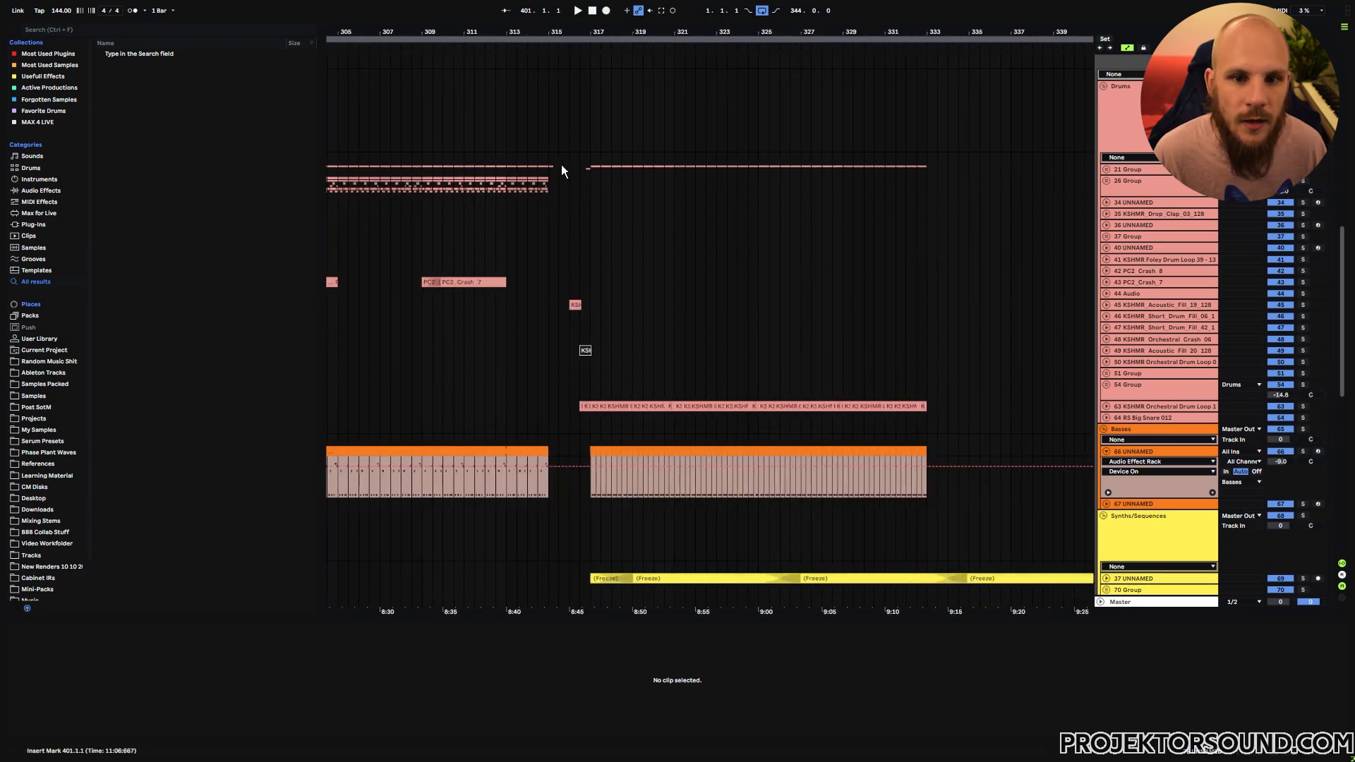
- Copy bars 317 to 321 from 21 Group down through bass track 66, paste them at bar 403, and collapse the Drums group
{"action": "left_click_drag", "start_coordinate": [593, 167], "coordinate": [676, 456]}
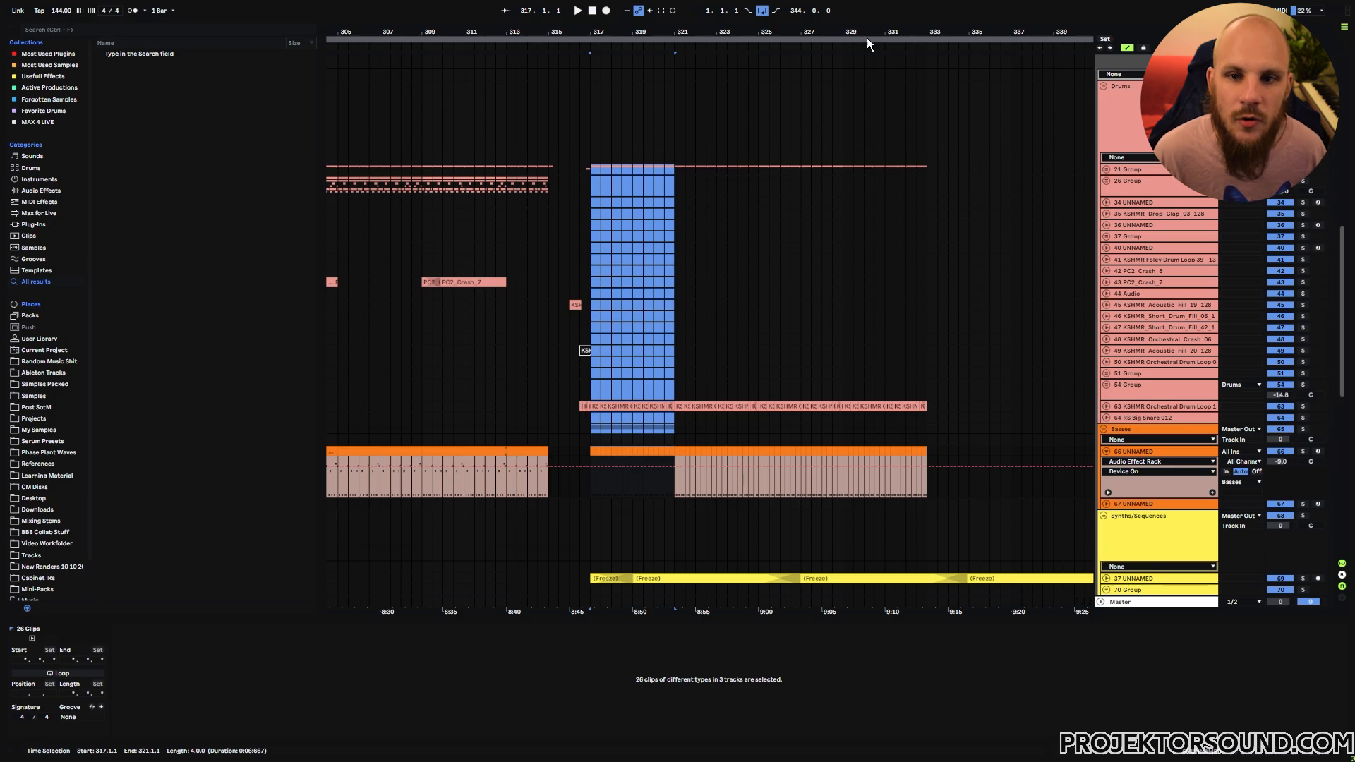
{"action": "left_click_drag", "start_coordinate": [870, 33], "coordinate": [80, 36]}
{"action": "left_click_drag", "start_coordinate": [1087, 33], "coordinate": [747, 14]}
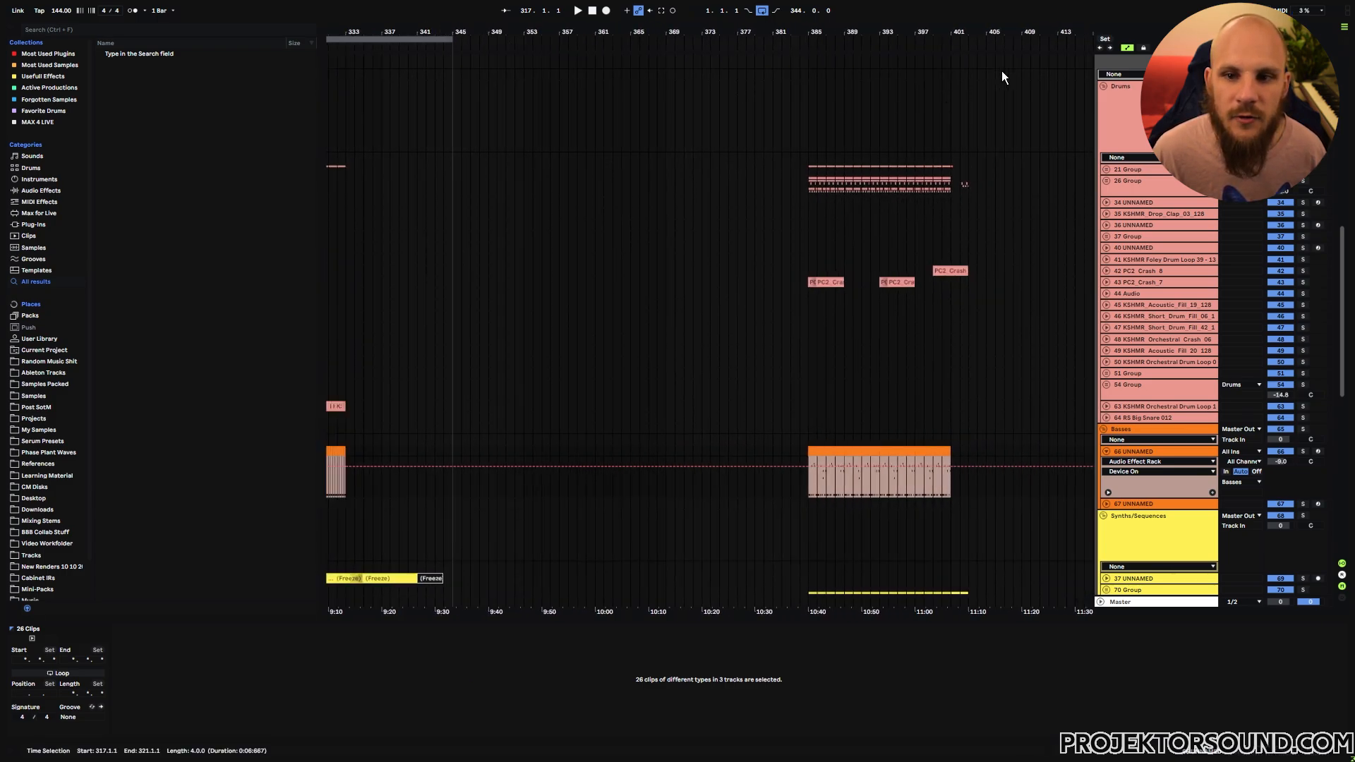
{"action": "left_click_drag", "start_coordinate": [1007, 33], "coordinate": [1002, 77]}
{"action": "left_click", "coordinate": [931, 165]}
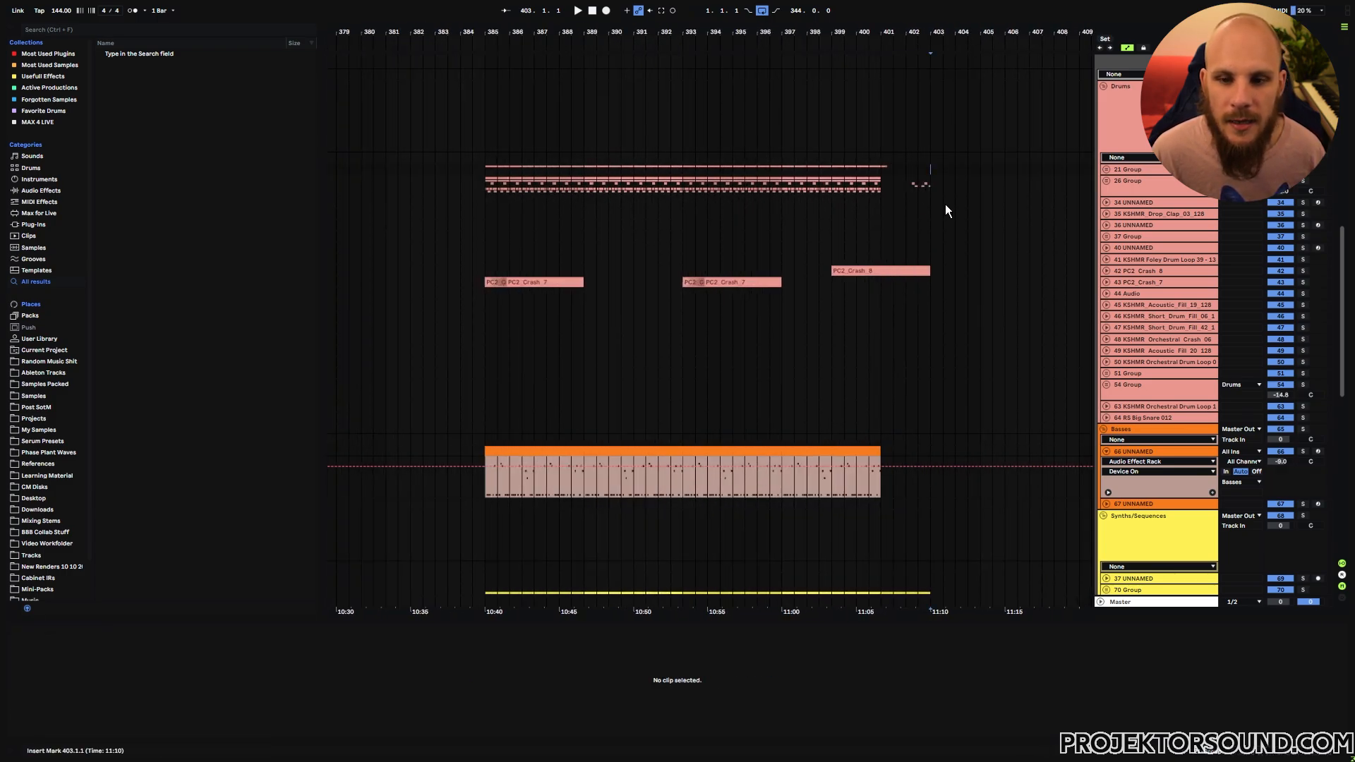
{"action": "key", "text": "ctrl+v"}
{"action": "left_click", "coordinate": [917, 429]}
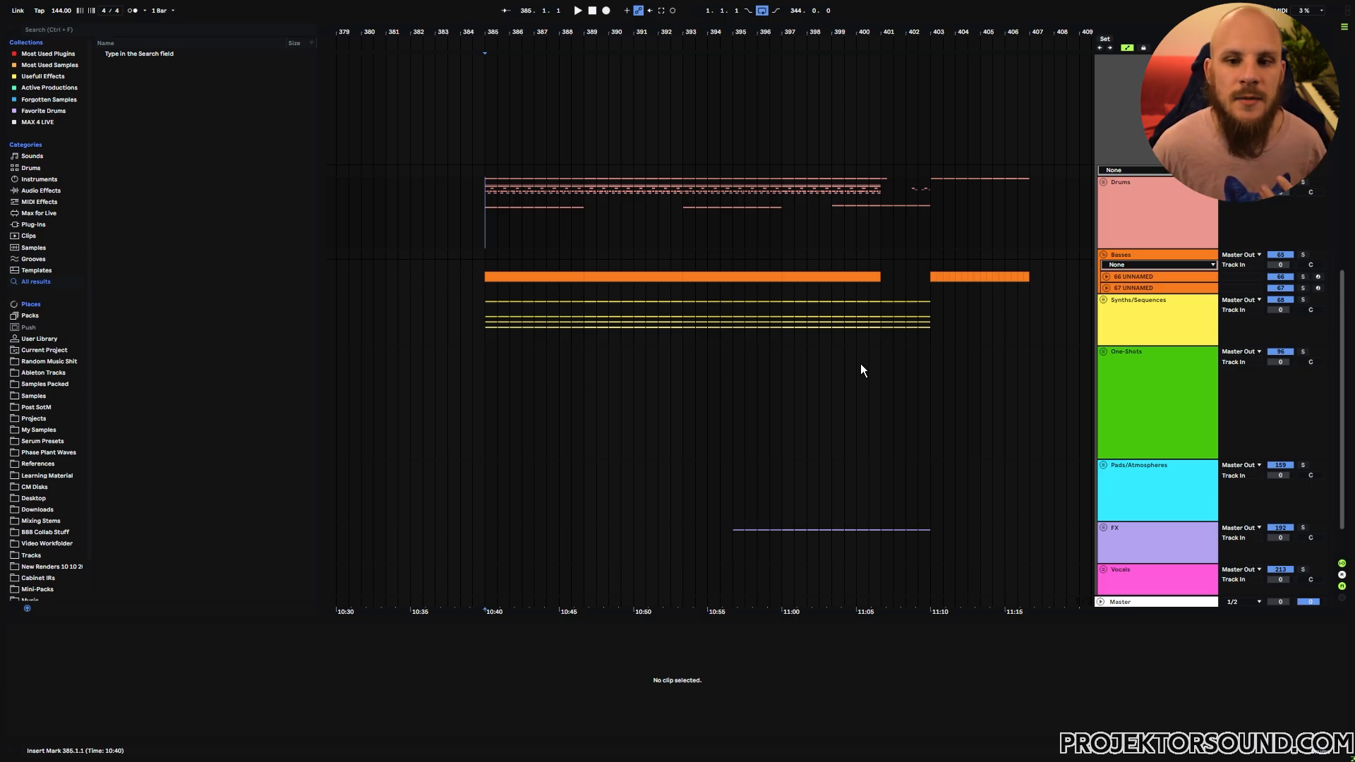
- Highlight Synths/Sequences bars 399 to 401 and 401 to 403, and play the extended section from bar 385
{"action": "left_click_drag", "start_coordinate": [833, 322], "coordinate": [878, 326]}
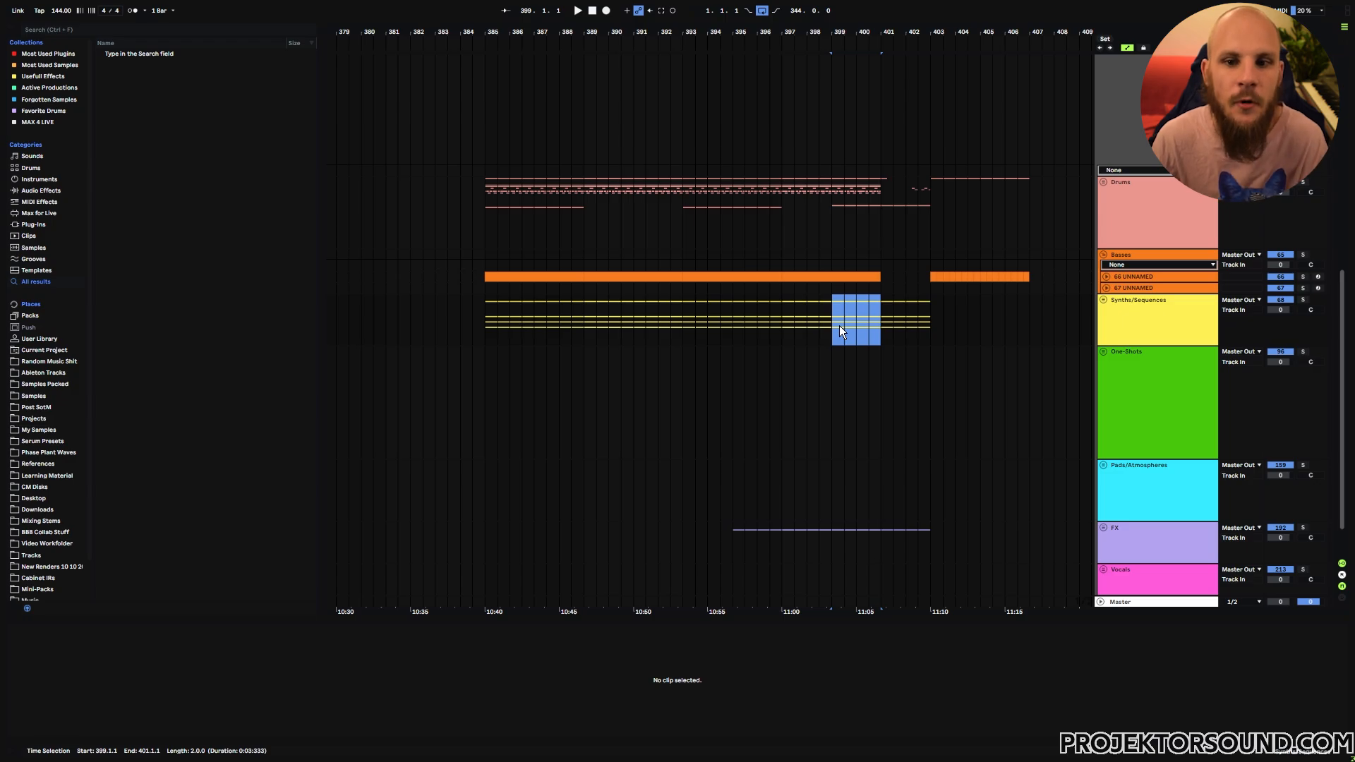
{"action": "left_click", "coordinate": [491, 316]}
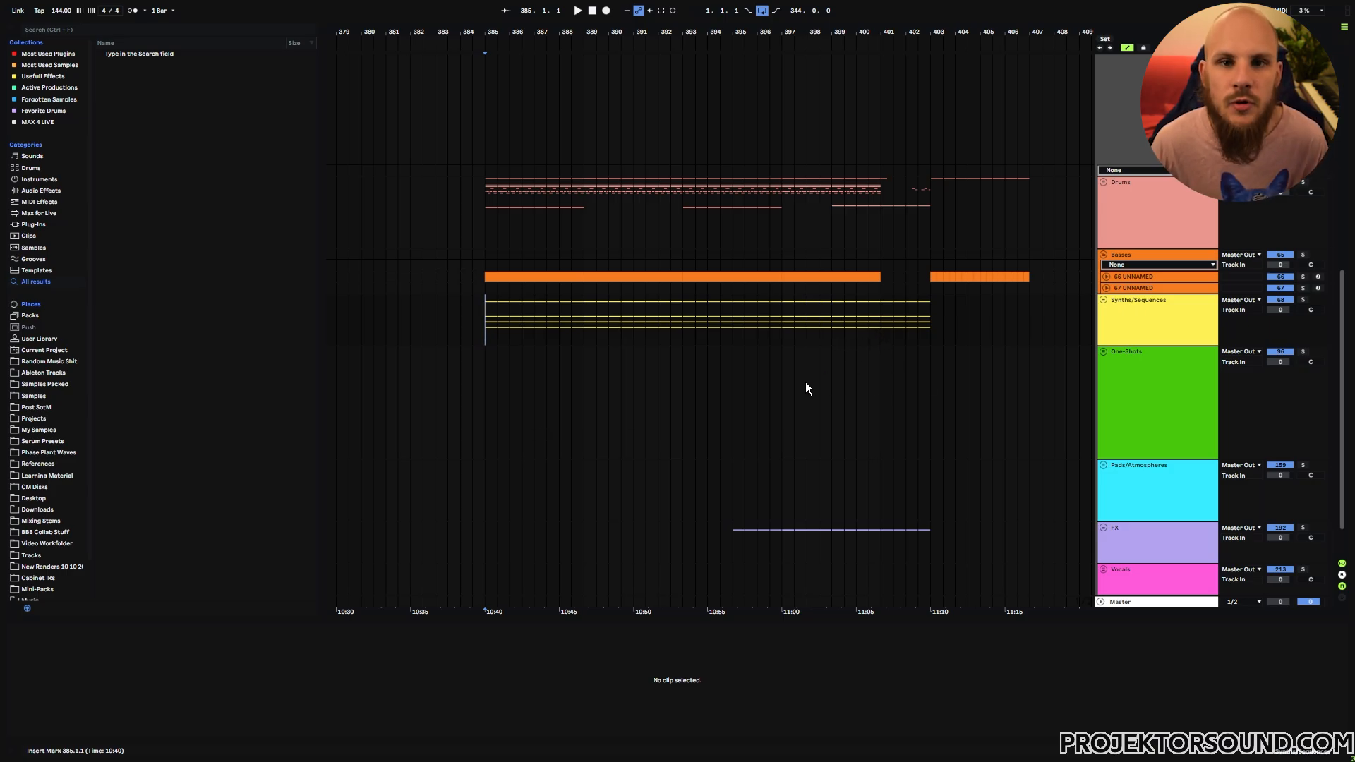
{"action": "left_click_drag", "start_coordinate": [884, 320], "coordinate": [928, 324]}
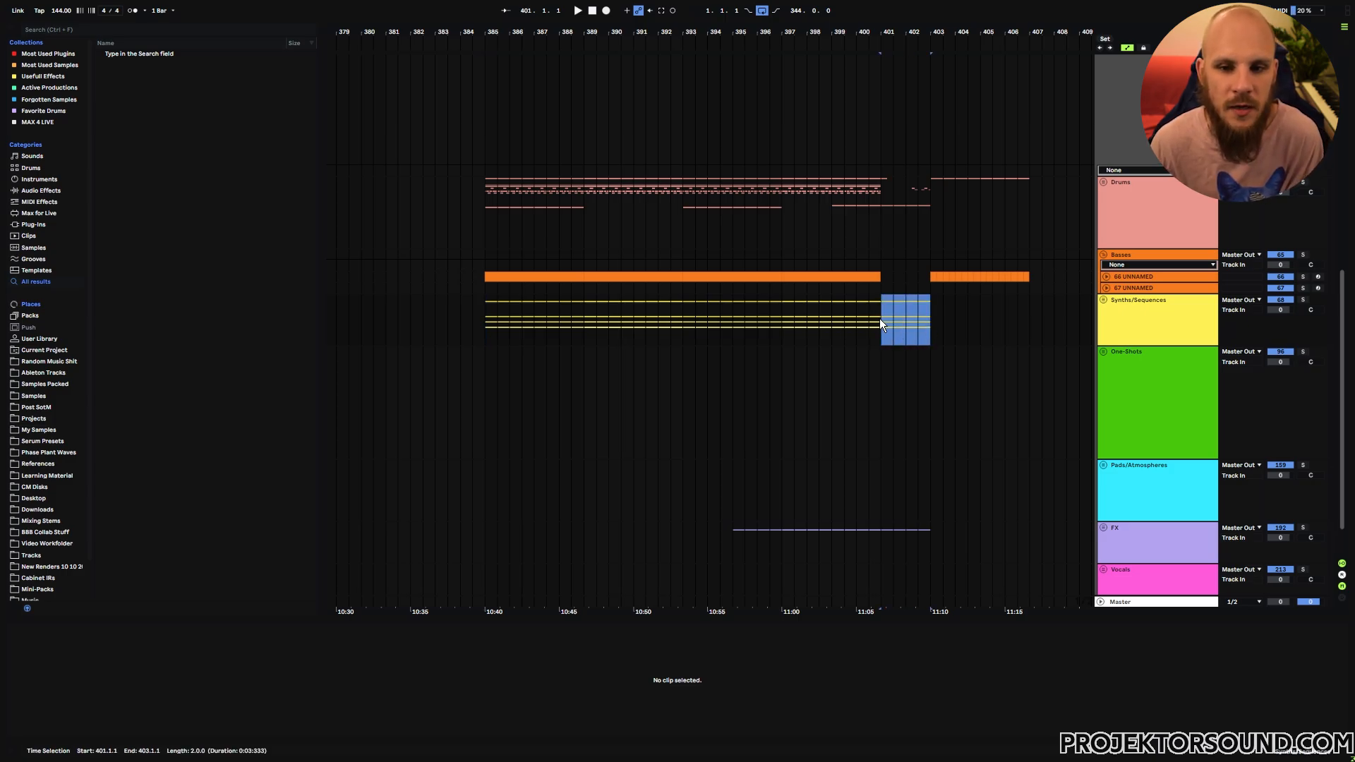
{"action": "left_click", "coordinate": [498, 342]}
{"action": "key", "text": "space"}
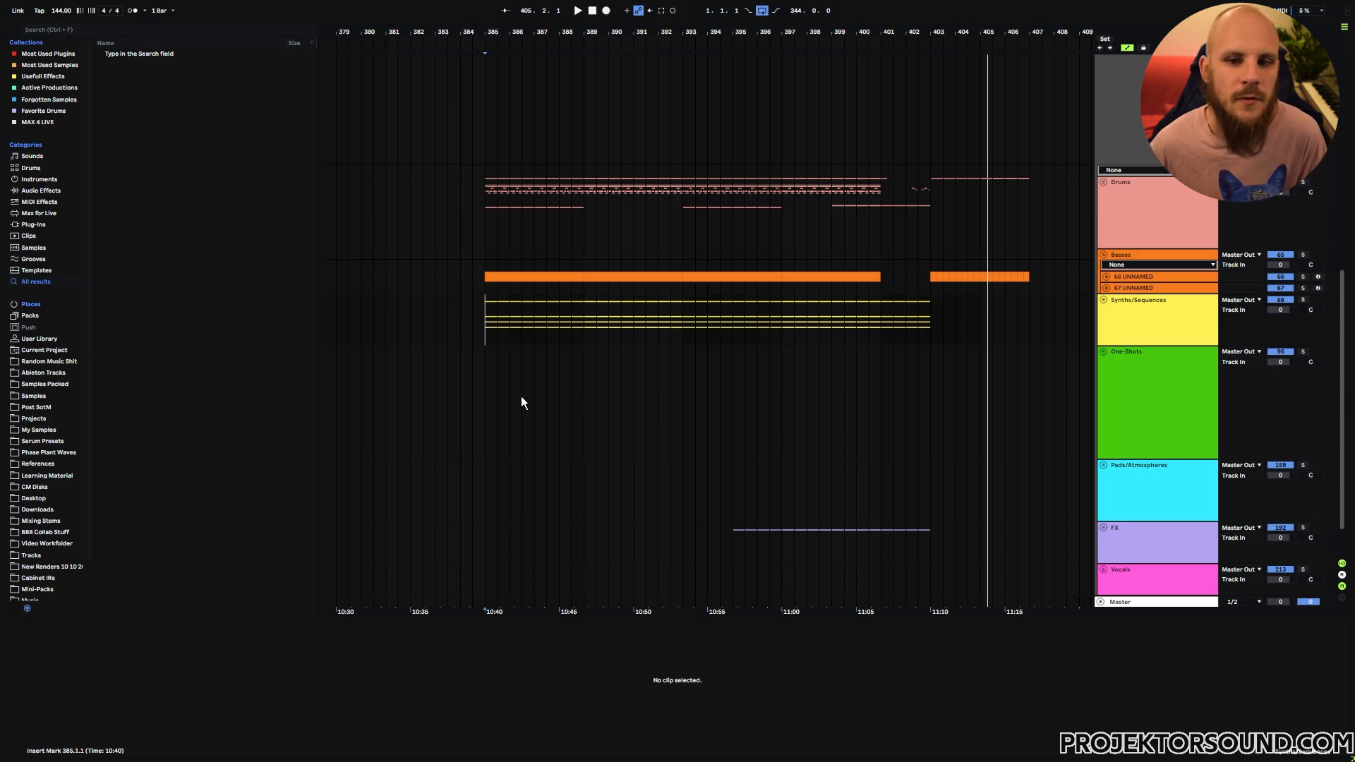
- Expand Synths/Sequences and track 81, and examine its clips at bars 385 to 389 and 401 to 403
{"action": "left_click", "coordinate": [1103, 300]}
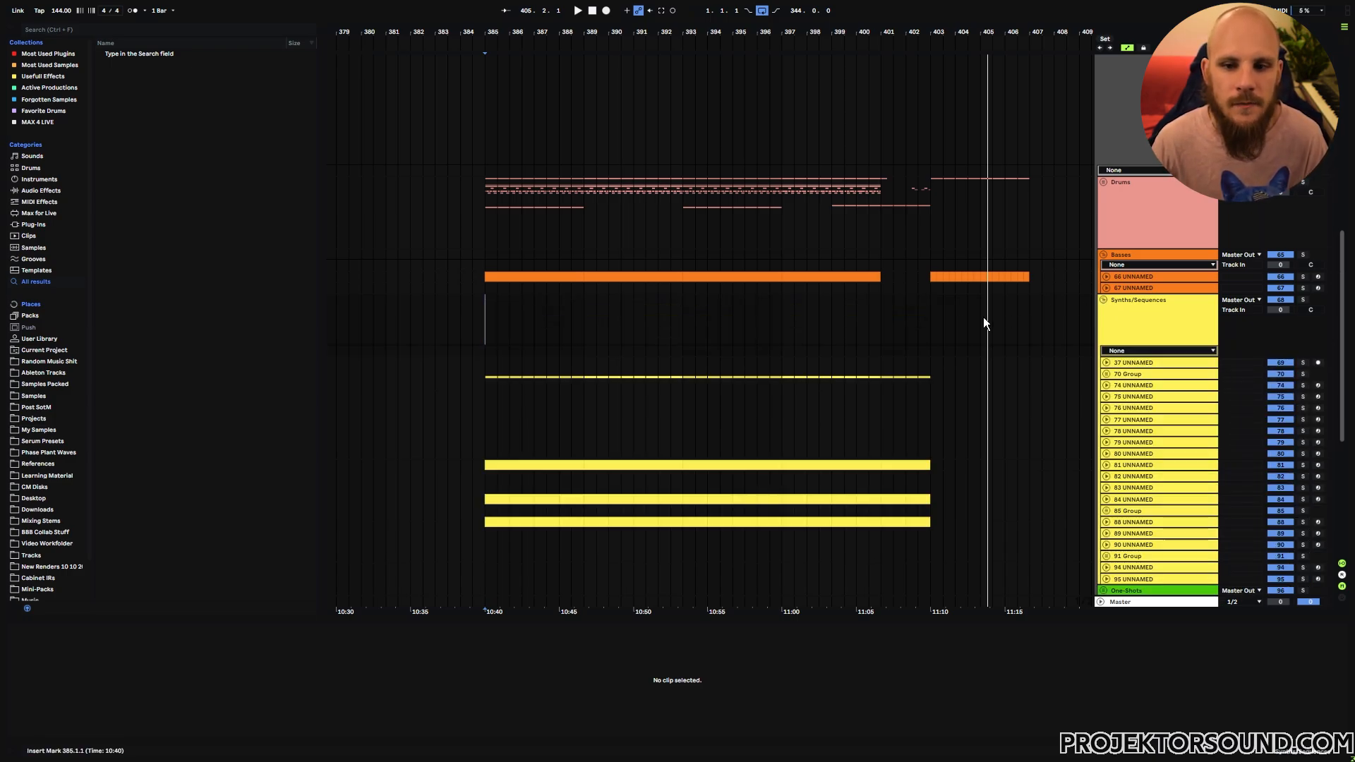
{"action": "scroll", "coordinate": [878, 352], "scroll_direction": "down", "scroll_amount": 2}
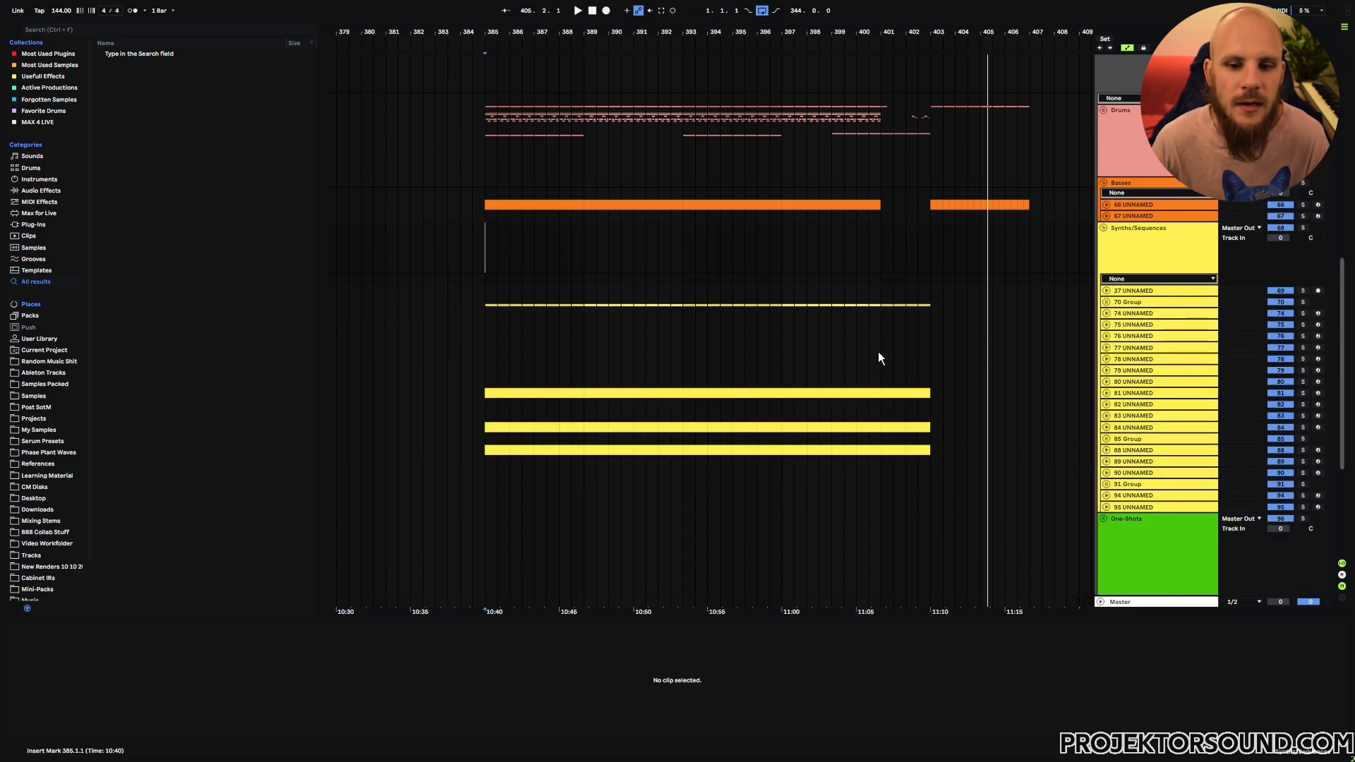
{"action": "left_click", "coordinate": [1107, 392]}
{"action": "left_click", "coordinate": [544, 393]}
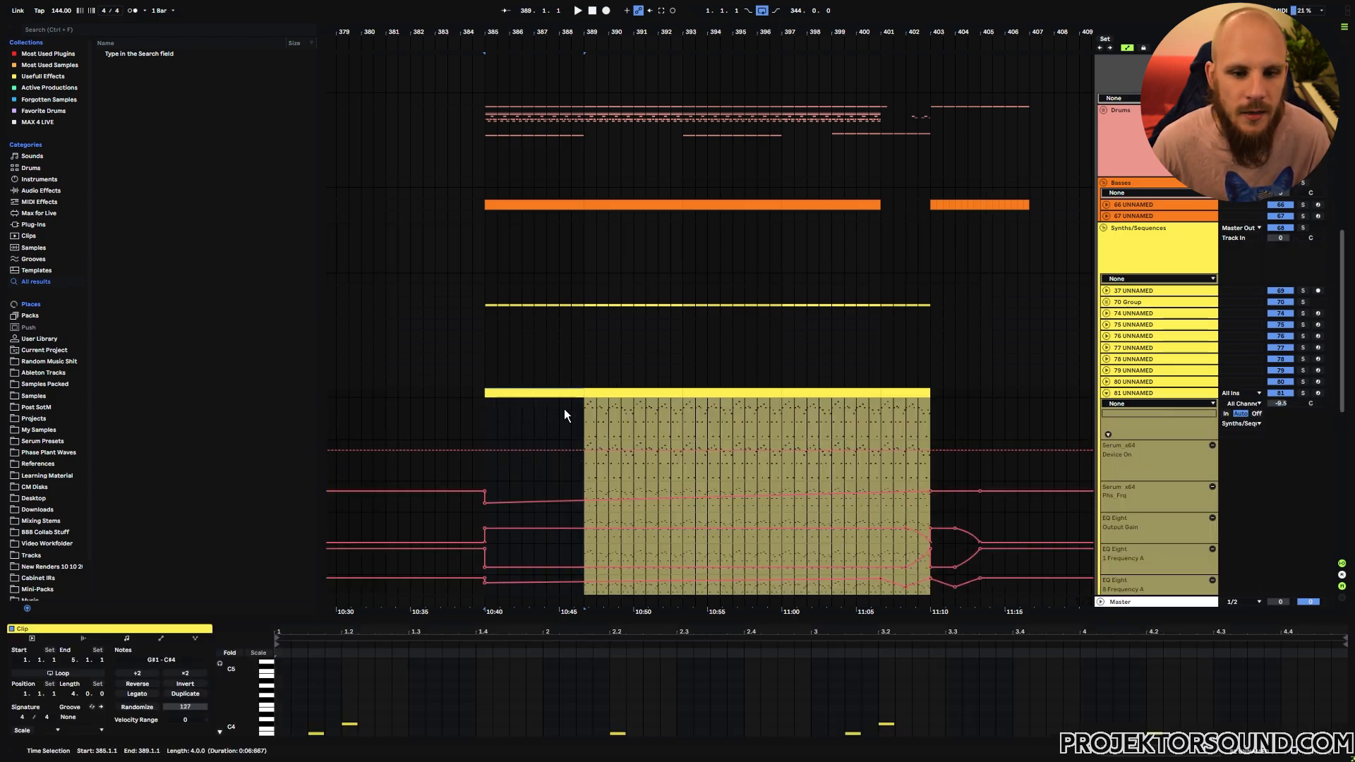
{"action": "scroll", "coordinate": [502, 370], "scroll_direction": "down", "scroll_amount": 3}
{"action": "left_click", "coordinate": [501, 370]}
{"action": "left_click", "coordinate": [491, 302]}
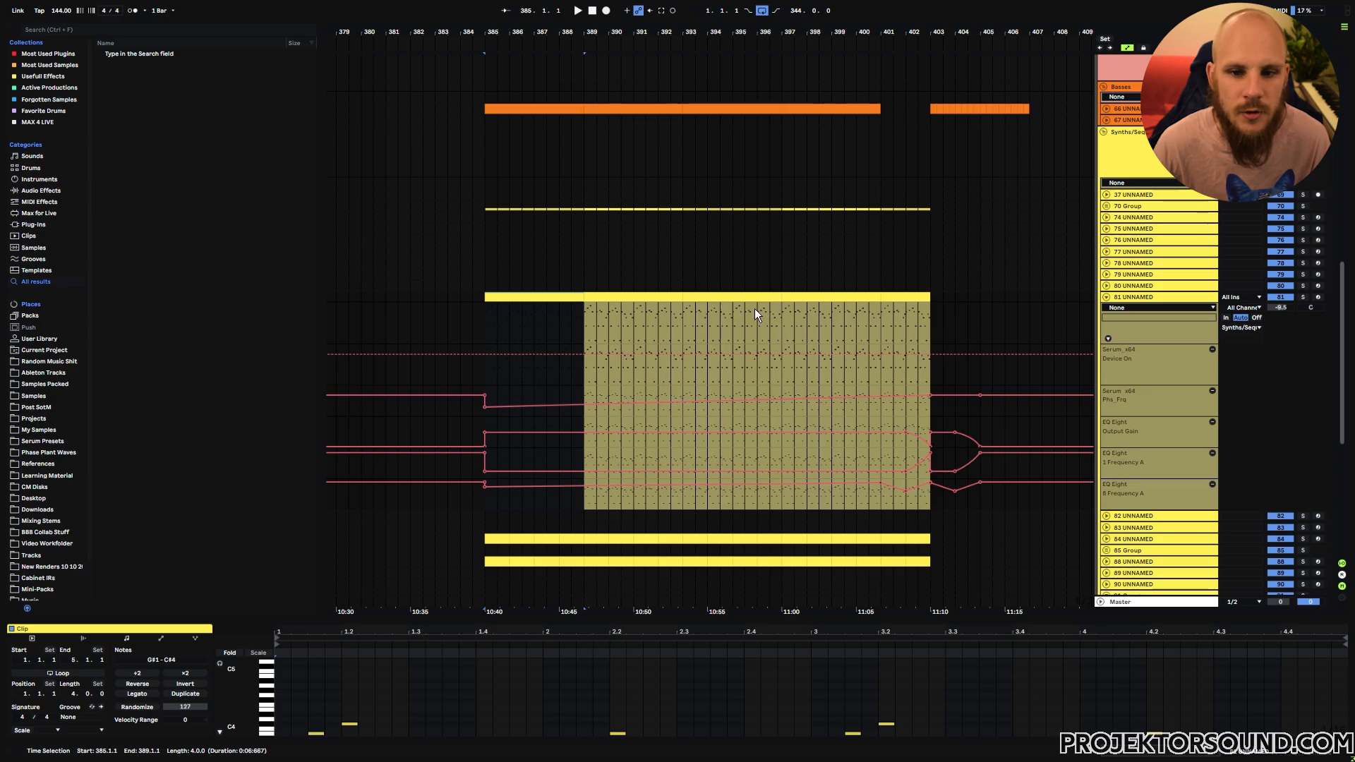
{"action": "left_click", "coordinate": [924, 296]}
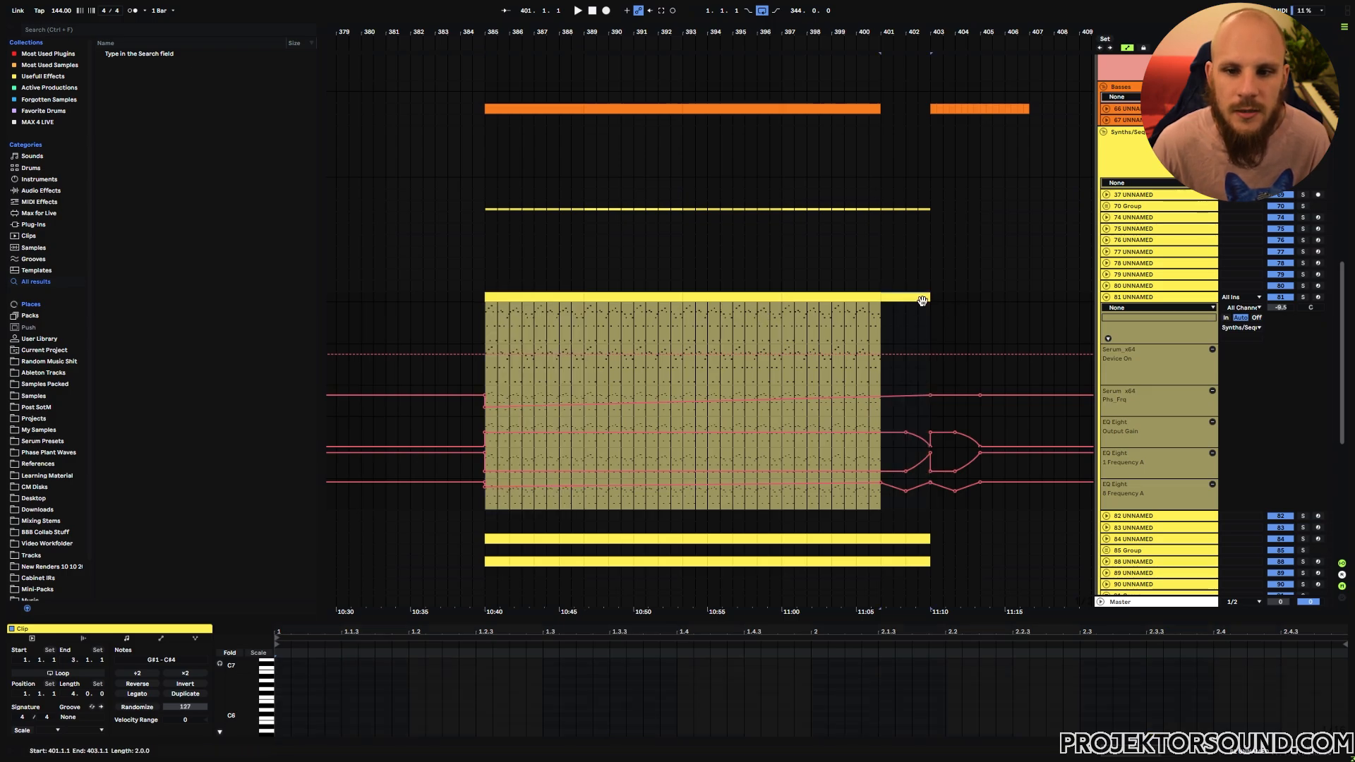
- Collapse track 81, expand 70 Group and track 73, and examine track 73's clips at bars 385 to 393 and 401 to 403
{"action": "left_click", "coordinate": [1106, 297]}
{"action": "left_click", "coordinate": [1106, 207]}
{"action": "left_click", "coordinate": [1108, 270]}
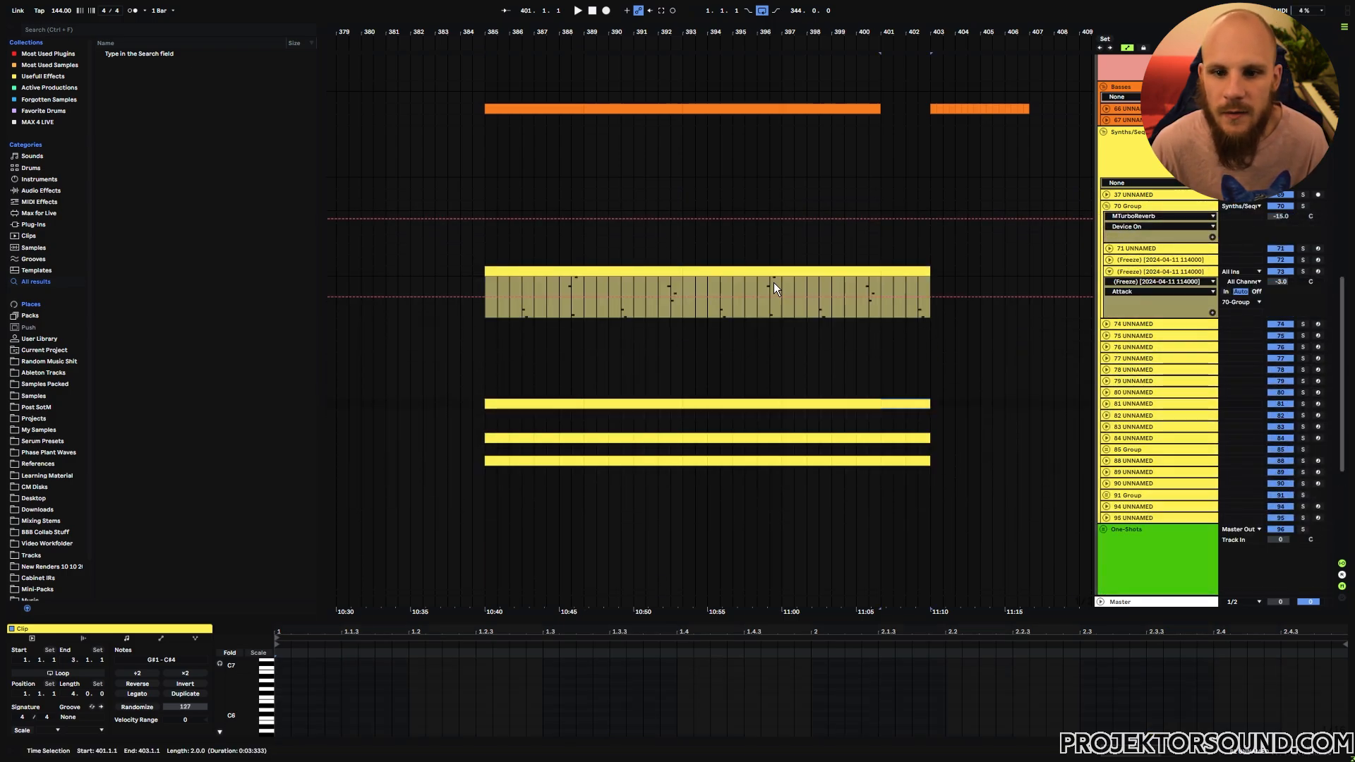
{"action": "left_click", "coordinate": [556, 272]}
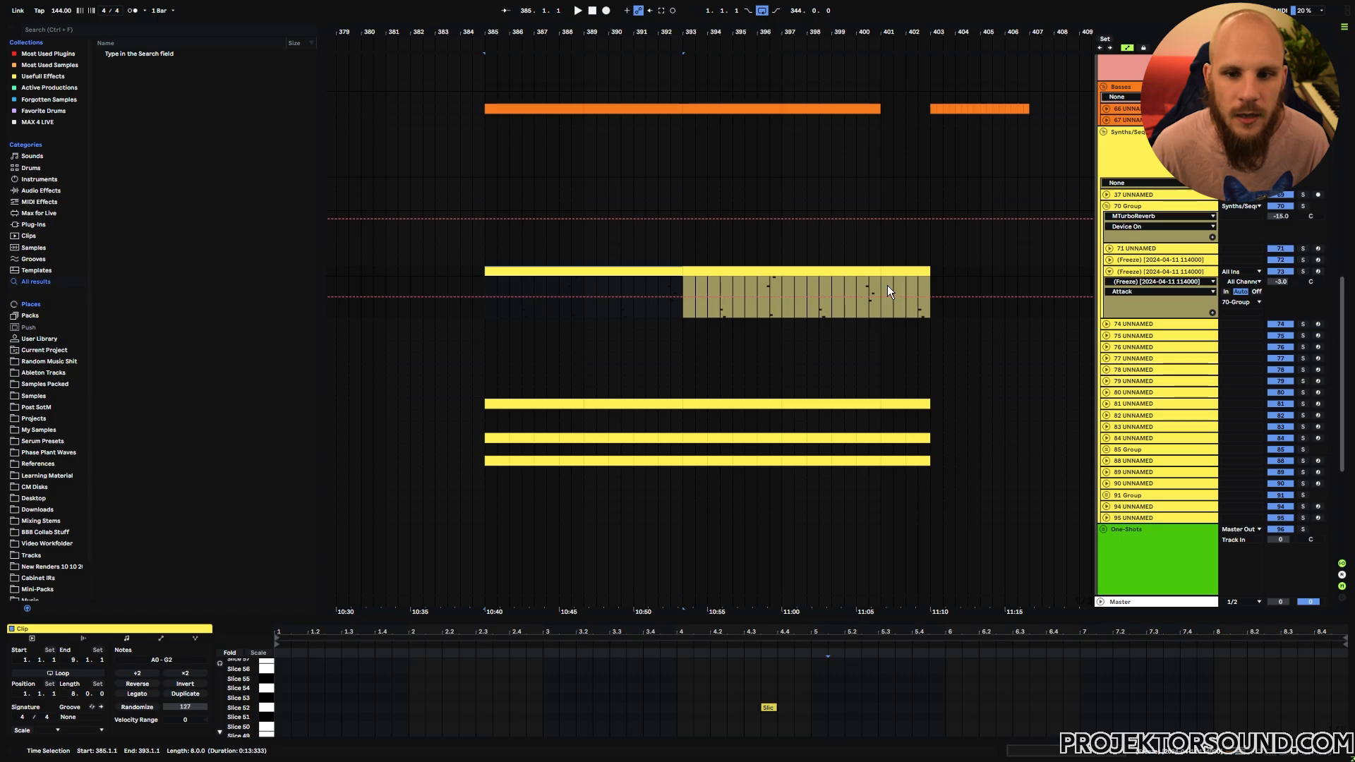
{"action": "left_click_drag", "start_coordinate": [882, 282], "coordinate": [996, 277]}
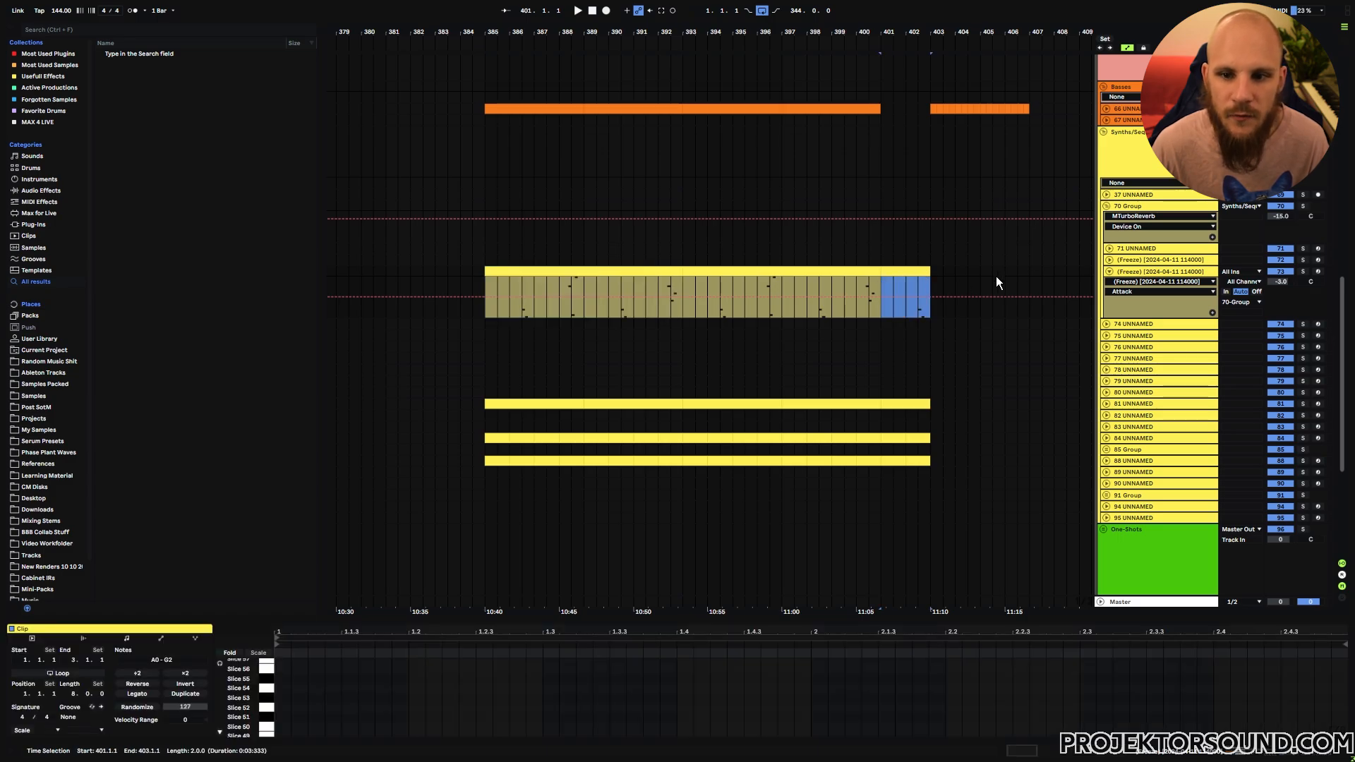
{"action": "left_click", "coordinate": [1107, 270]}
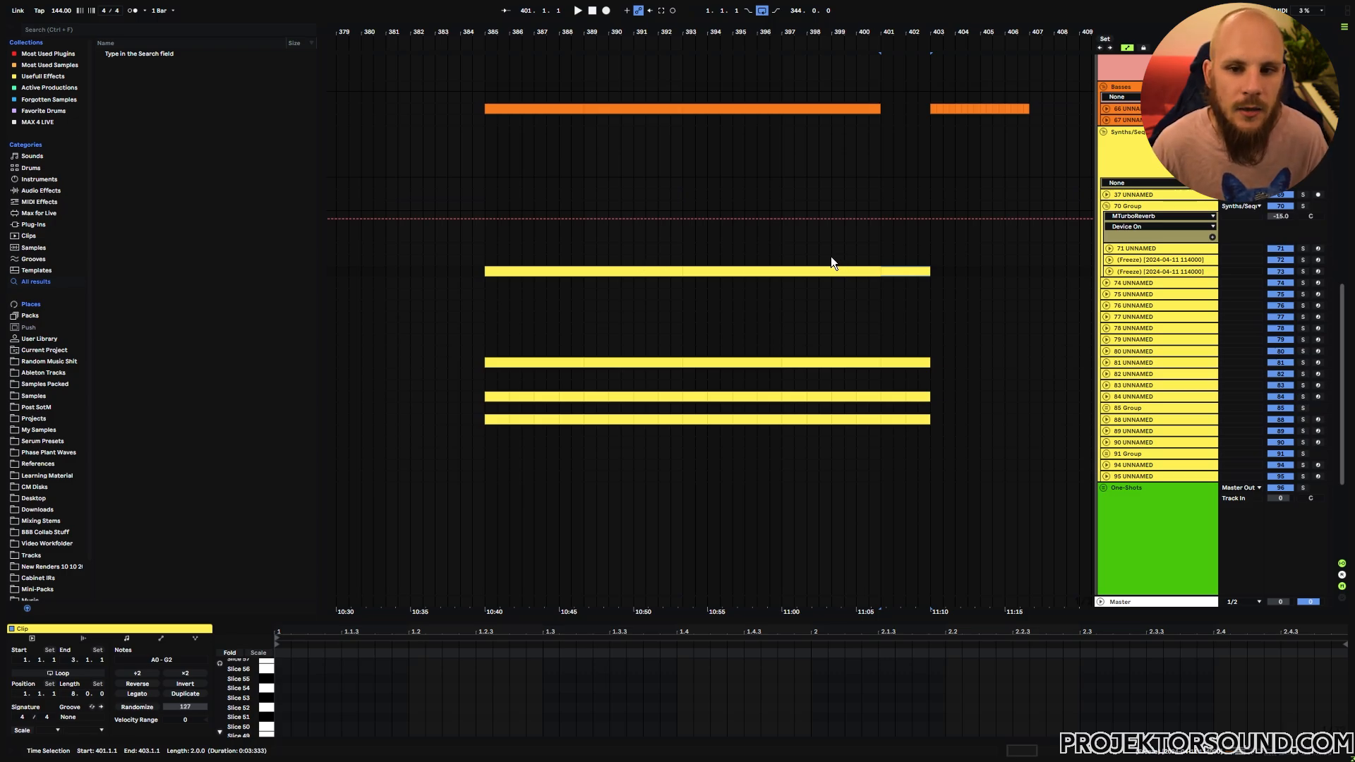
- Highlight the synth material around bar 401 and bars 397 to 401 of the Drums and Basses to review the phrase ending
{"action": "left_click_drag", "start_coordinate": [831, 256], "coordinate": [877, 346]}
{"action": "left_click_drag", "start_coordinate": [879, 408], "coordinate": [887, 306]}
{"action": "left_click", "coordinate": [887, 306]}
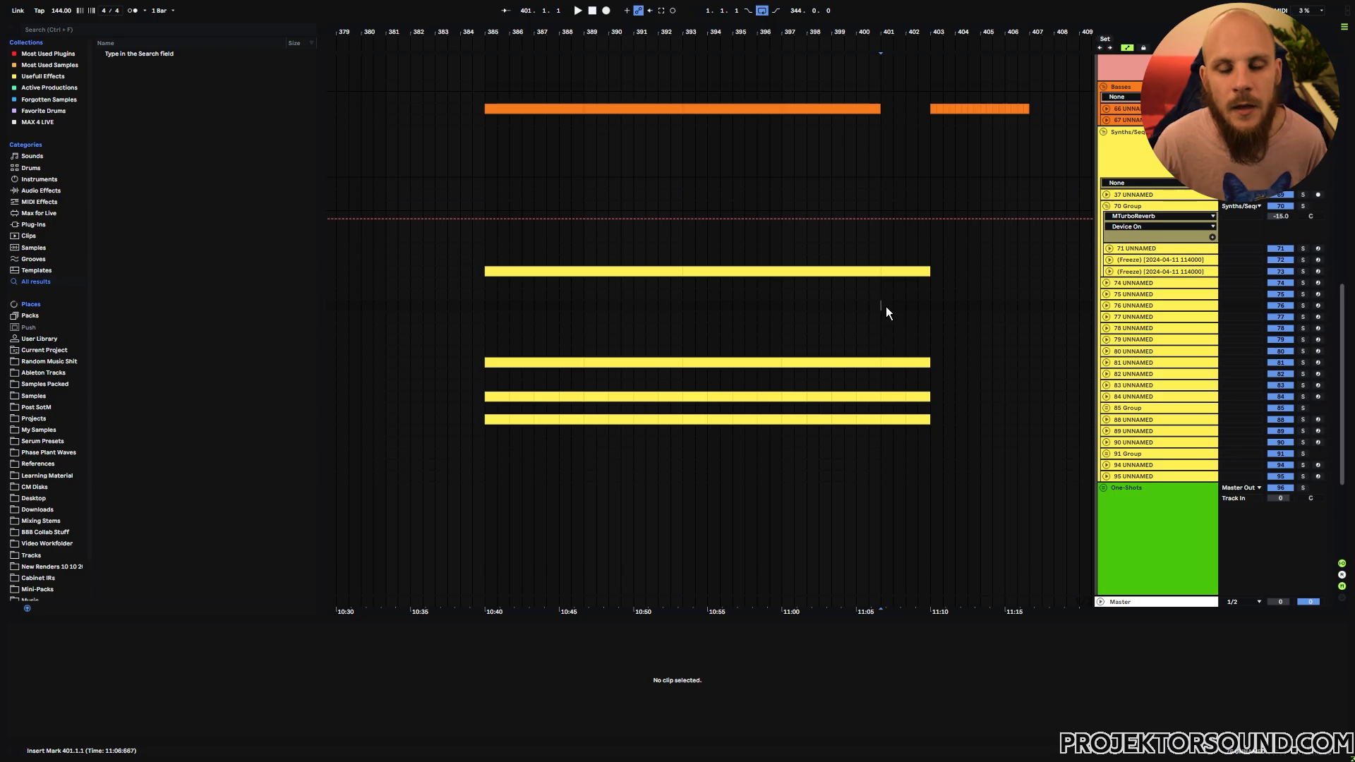
{"action": "scroll", "coordinate": [882, 289], "scroll_direction": "up", "scroll_amount": 3}
{"action": "left_click_drag", "start_coordinate": [878, 263], "coordinate": [786, 166]}
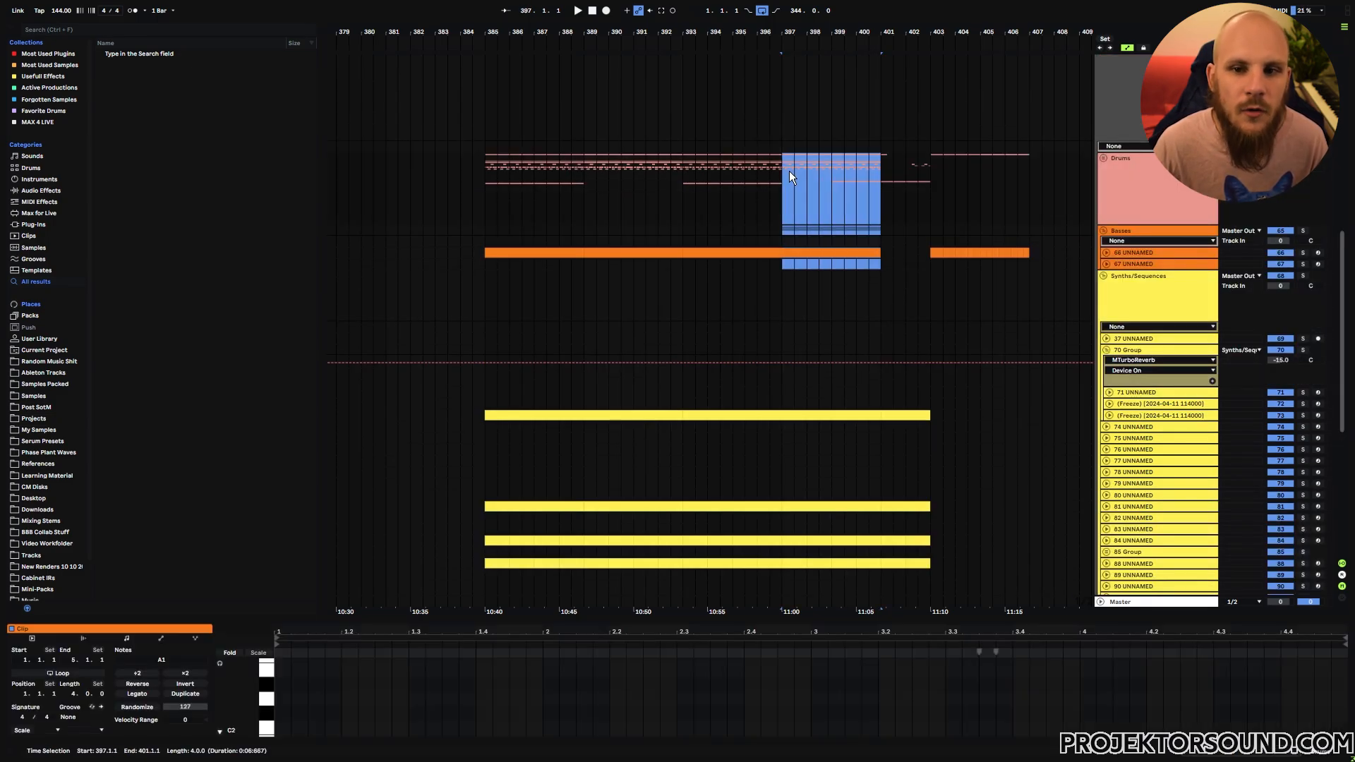
{"action": "left_click", "coordinate": [786, 167]}
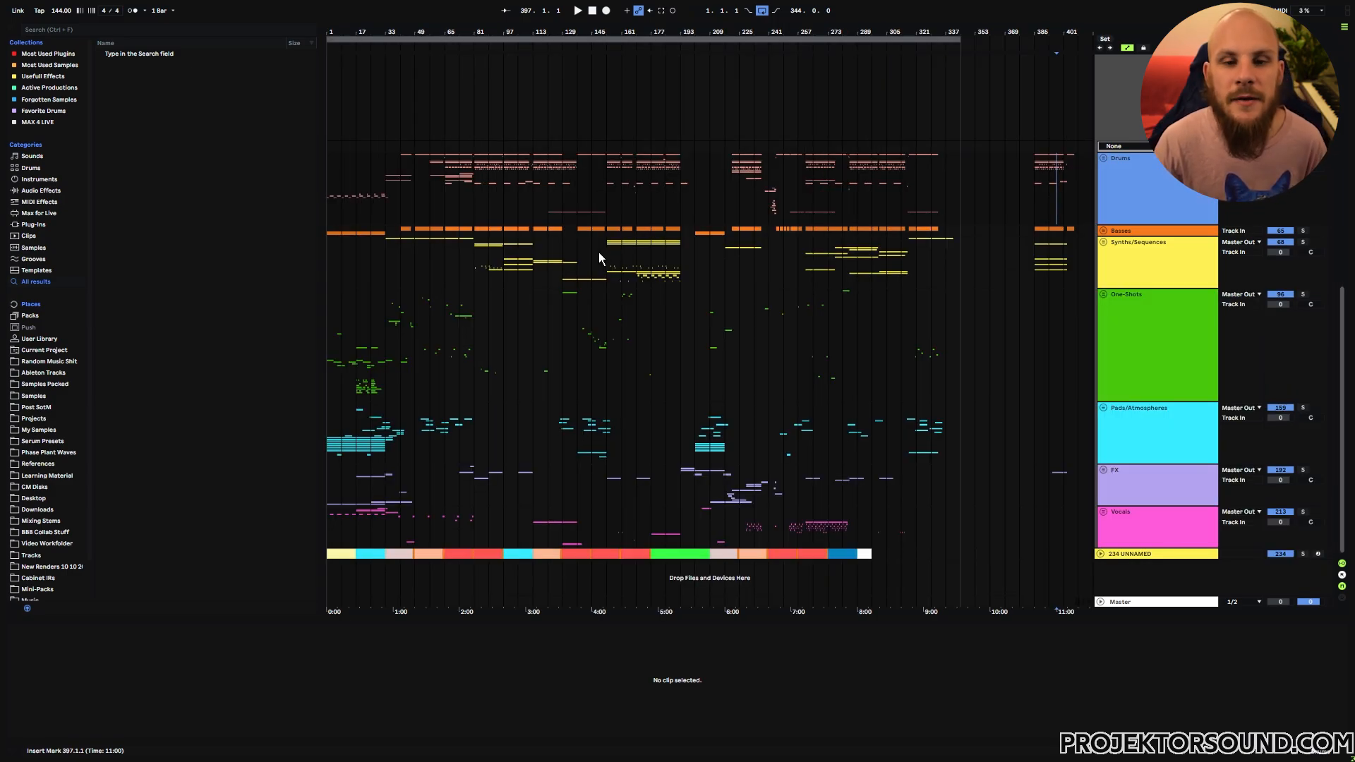
- Go back to the original arrangement around bar 129 and select the cyan marker clip spanning bars 129 to 137
{"action": "left_click_drag", "start_coordinate": [556, 34], "coordinate": [630, 67]}
{"action": "scroll", "coordinate": [697, 247], "scroll_direction": "up", "scroll_amount": 3}
{"action": "scroll", "coordinate": [702, 399], "scroll_direction": "up", "scroll_amount": 10}
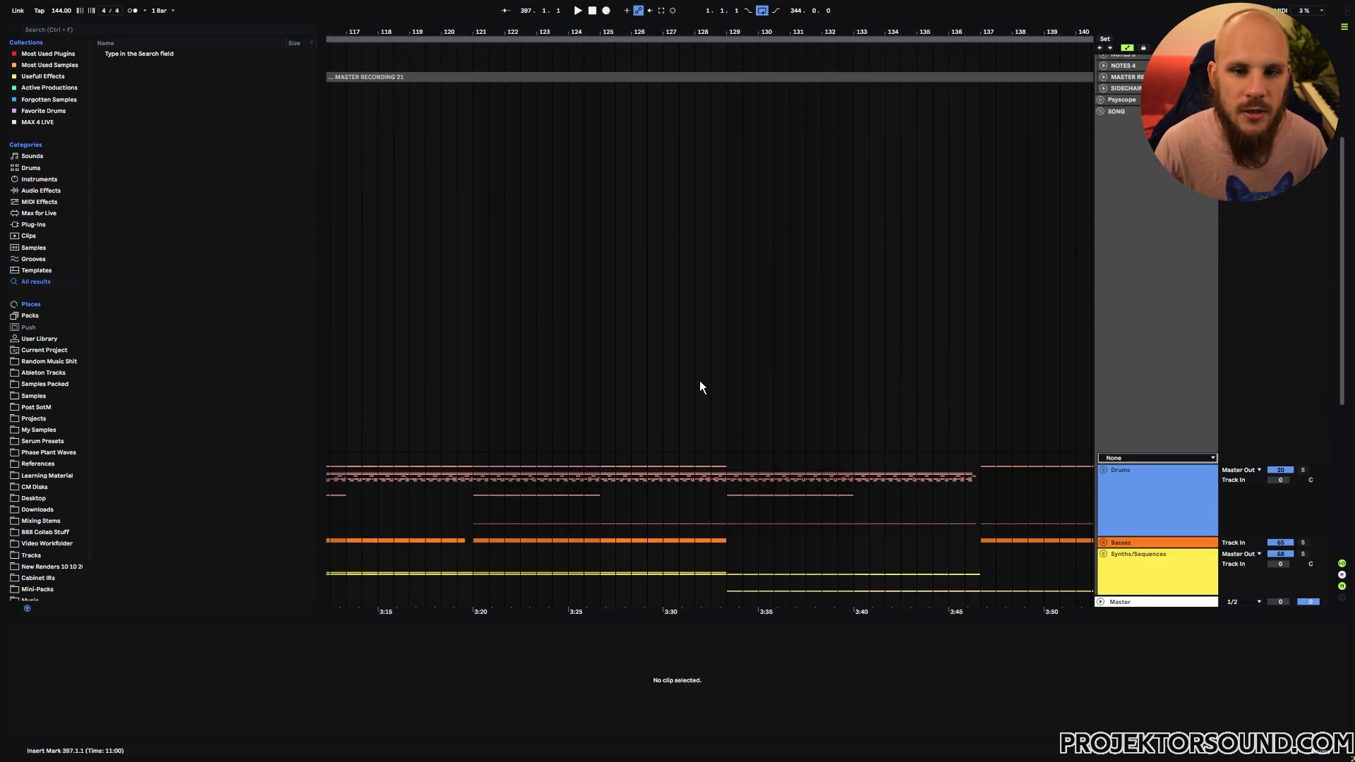
{"action": "left_click_drag", "start_coordinate": [480, 165], "coordinate": [977, 166]}
{"action": "left_click", "coordinate": [717, 190]}
{"action": "scroll", "coordinate": [769, 318], "scroll_direction": "down", "scroll_amount": 5}
{"action": "scroll", "coordinate": [750, 326], "scroll_direction": "down", "scroll_amount": 3}
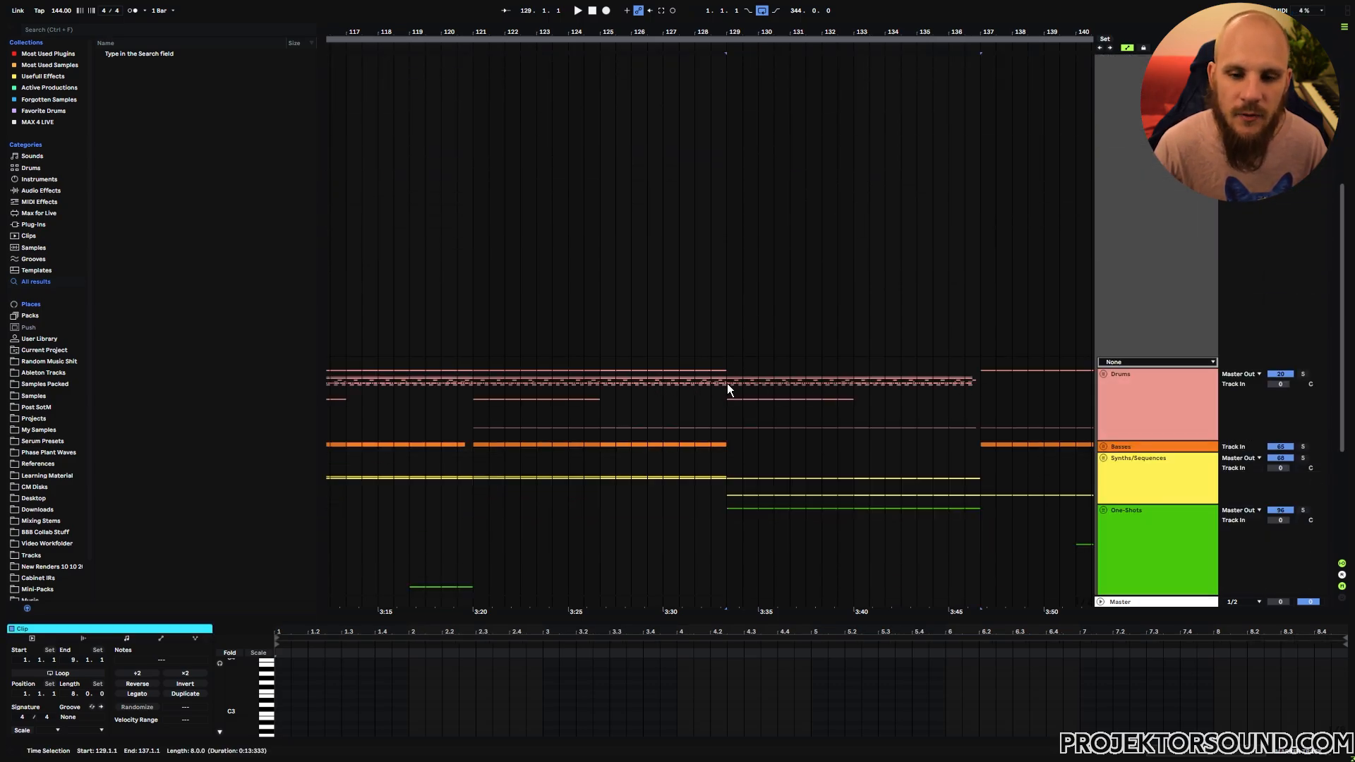
- Highlight bars 129 to 137 of the Drums group and play the song from bar 125 through that passage
{"action": "left_click_drag", "start_coordinate": [727, 386], "coordinate": [978, 400]}
{"action": "left_click", "coordinate": [790, 402]}
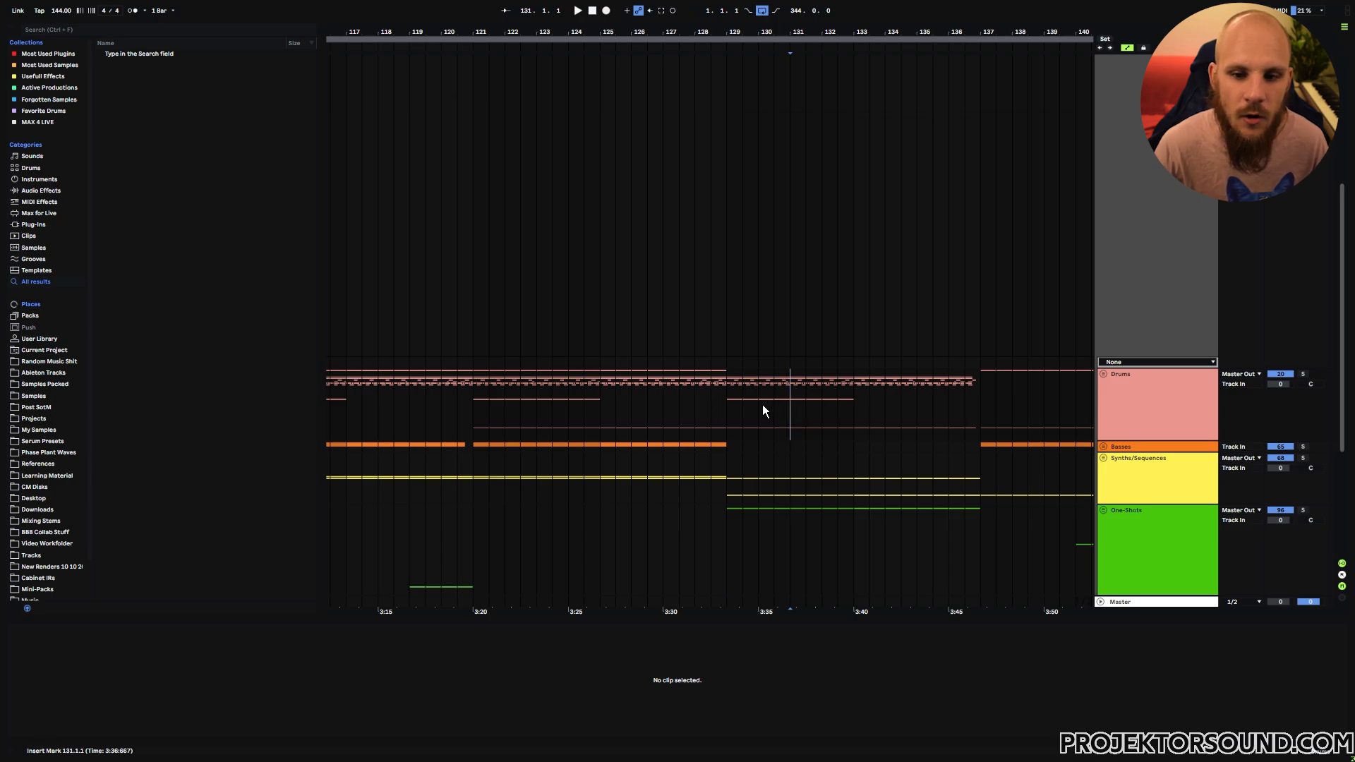
{"action": "left_click", "coordinate": [601, 381]}
{"action": "key", "text": "space"}
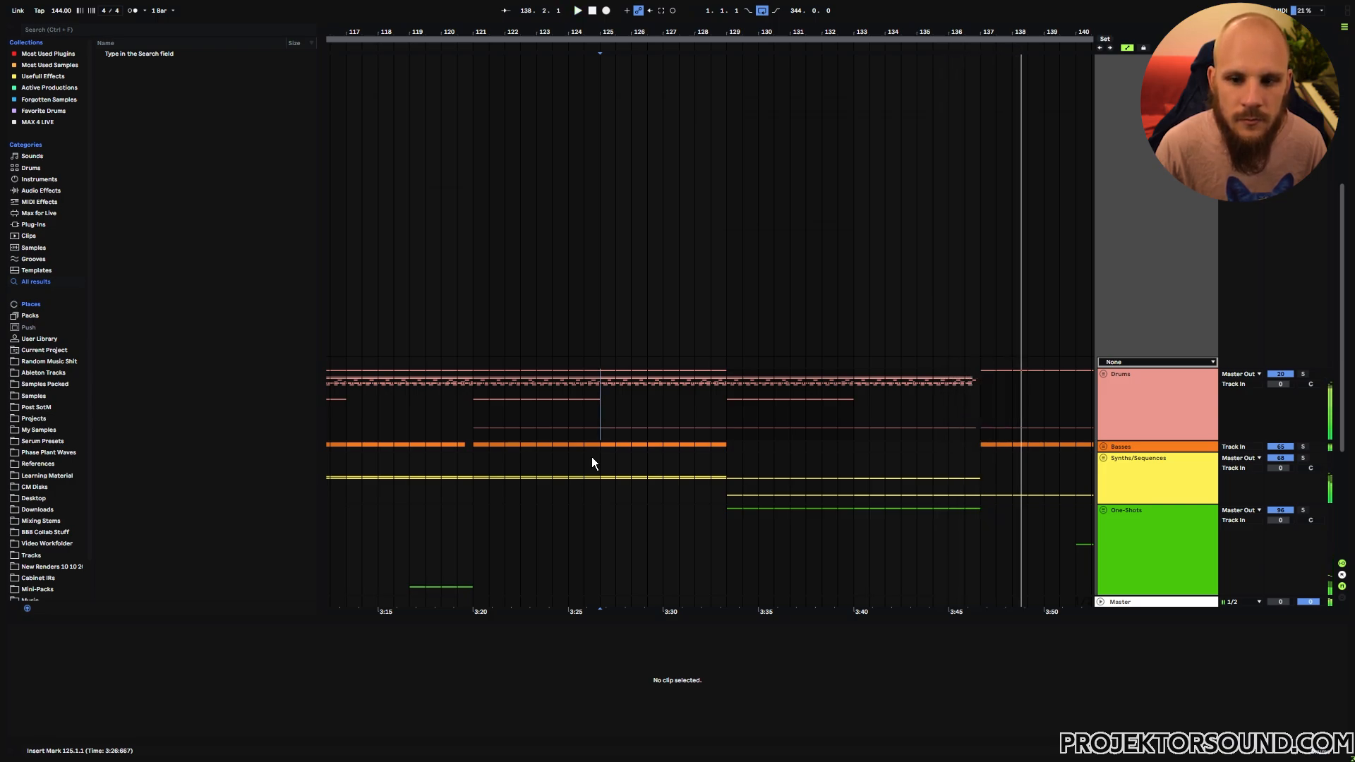
{"action": "key", "text": "space"}
- Examine the passage without bass by highlighting the Drums group in bars 129 to 137
{"action": "left_click", "coordinate": [709, 454]}
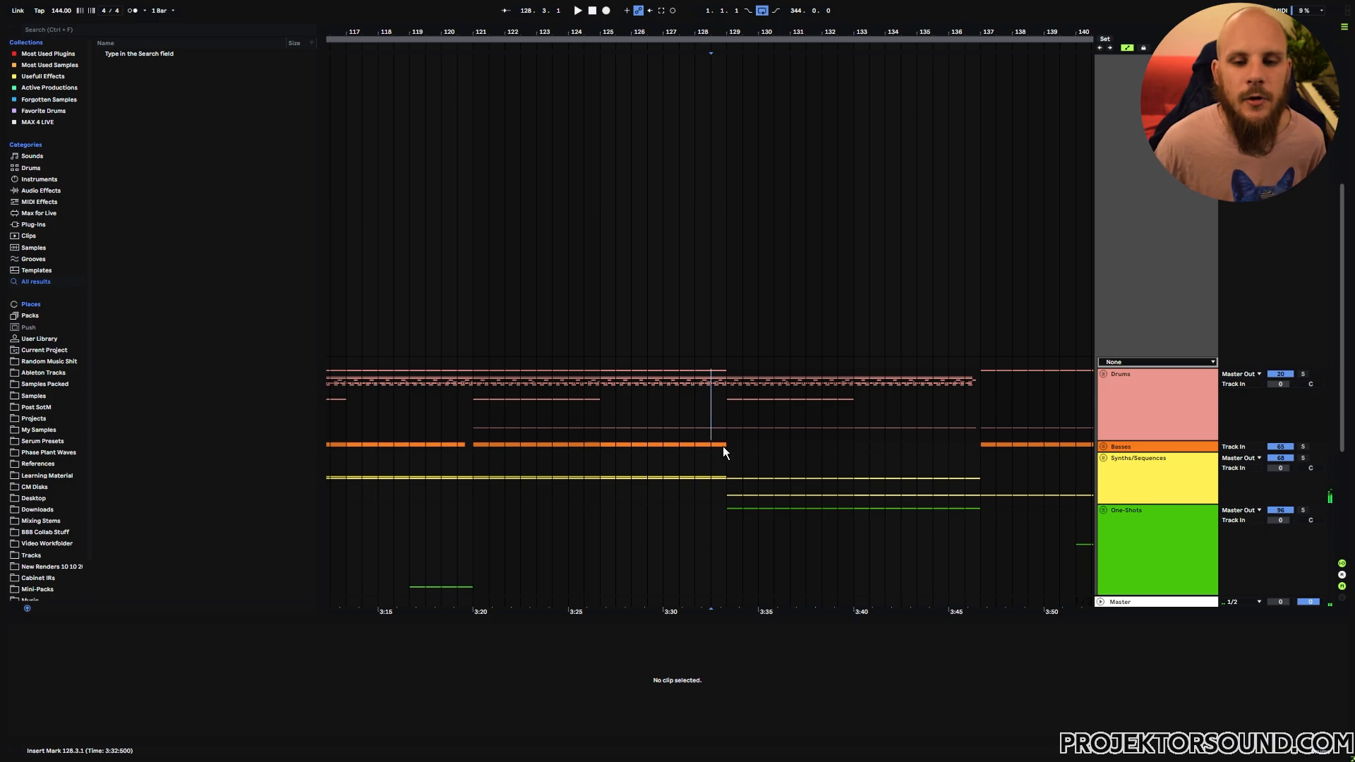
{"action": "left_click_drag", "start_coordinate": [731, 393], "coordinate": [979, 429]}
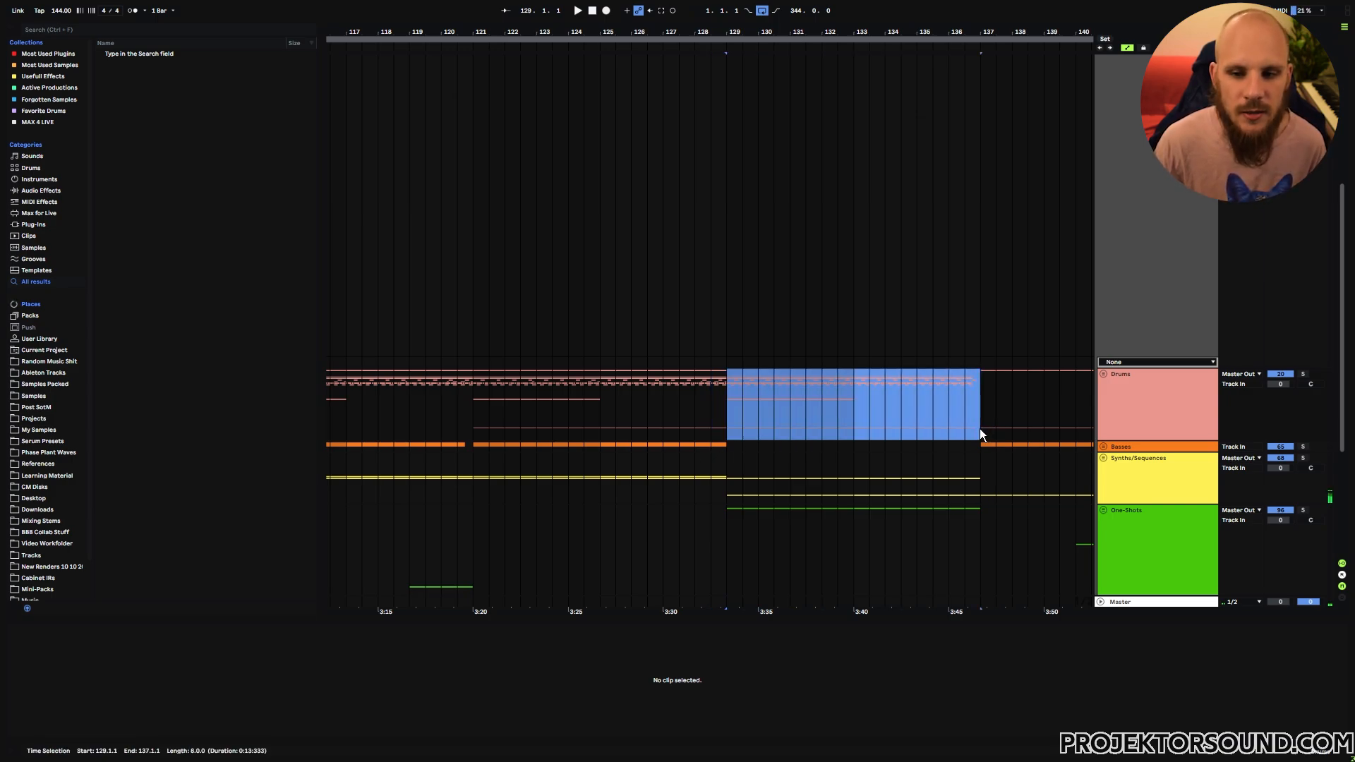
{"action": "left_click", "coordinate": [978, 425]}
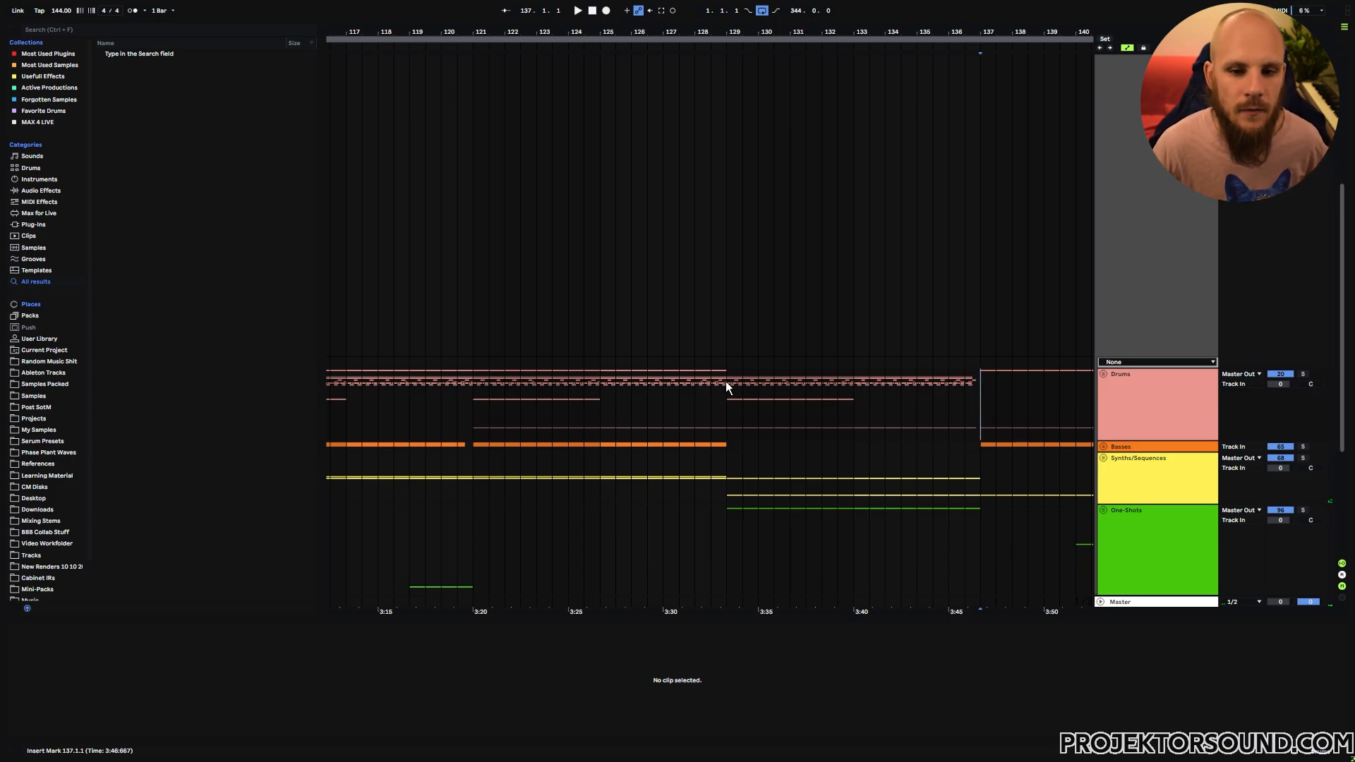
{"action": "left_click_drag", "start_coordinate": [726, 384], "coordinate": [958, 401]}
{"action": "left_click", "coordinate": [981, 402]}
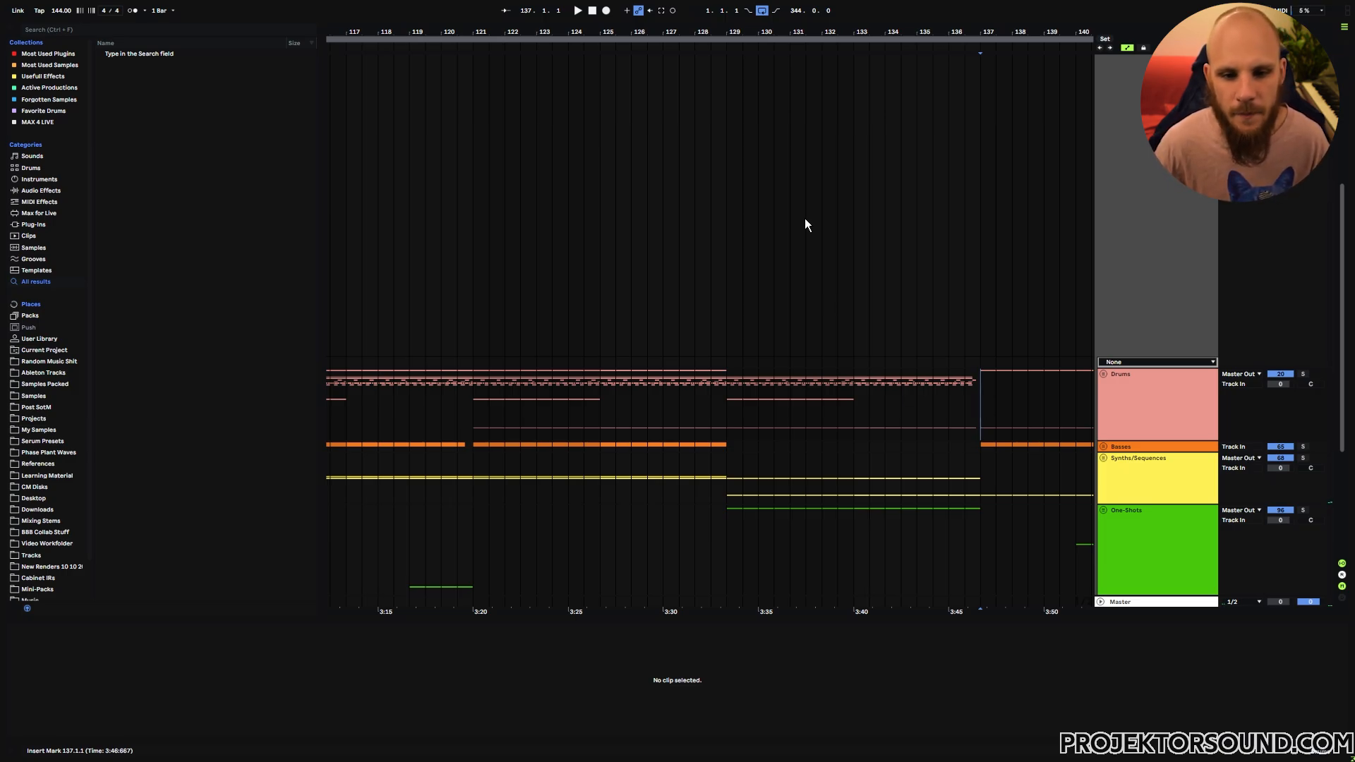
- Play the song from bar 93 and highlight bars 97 to 113 across Drums, Basses and Synths/Sequences
{"action": "left_click_drag", "start_coordinate": [738, 28], "coordinate": [823, 7]}
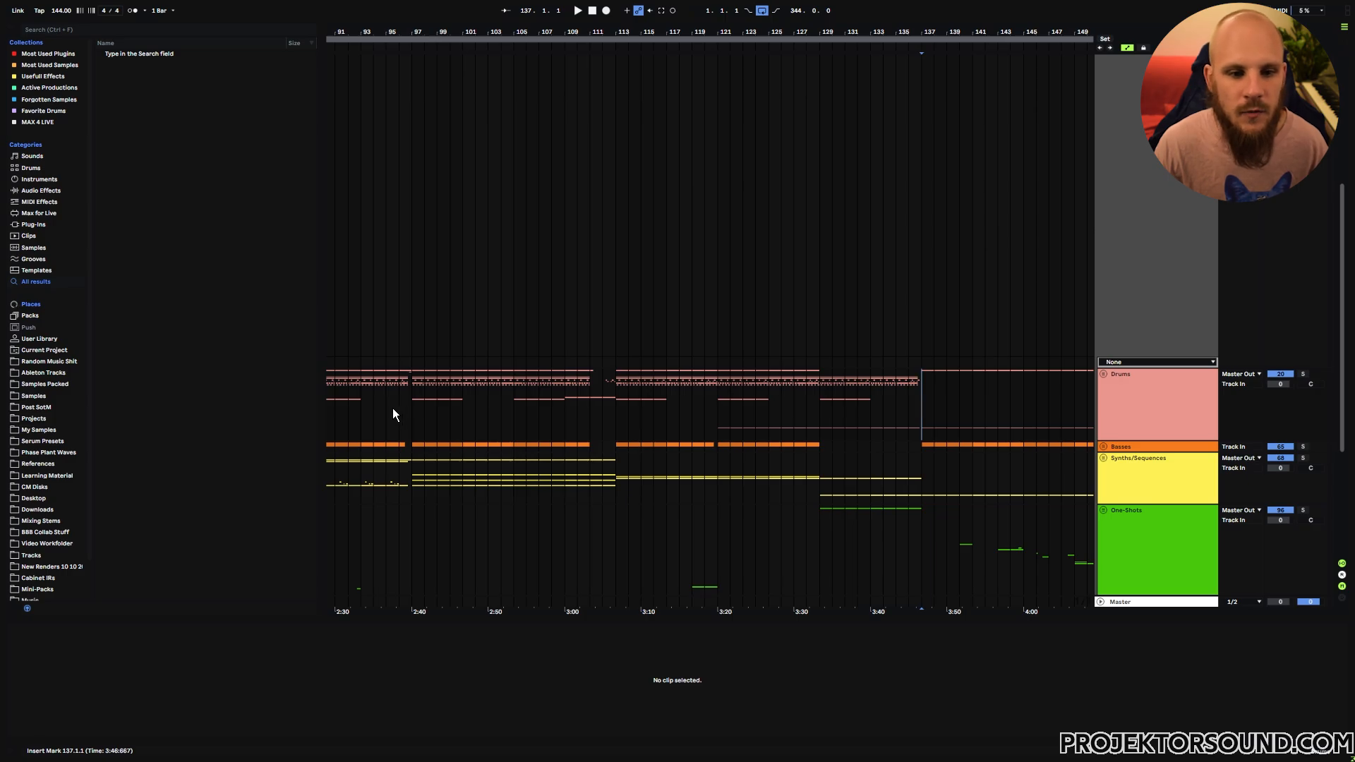
{"action": "left_click", "coordinate": [370, 390]}
{"action": "key", "text": "space"}
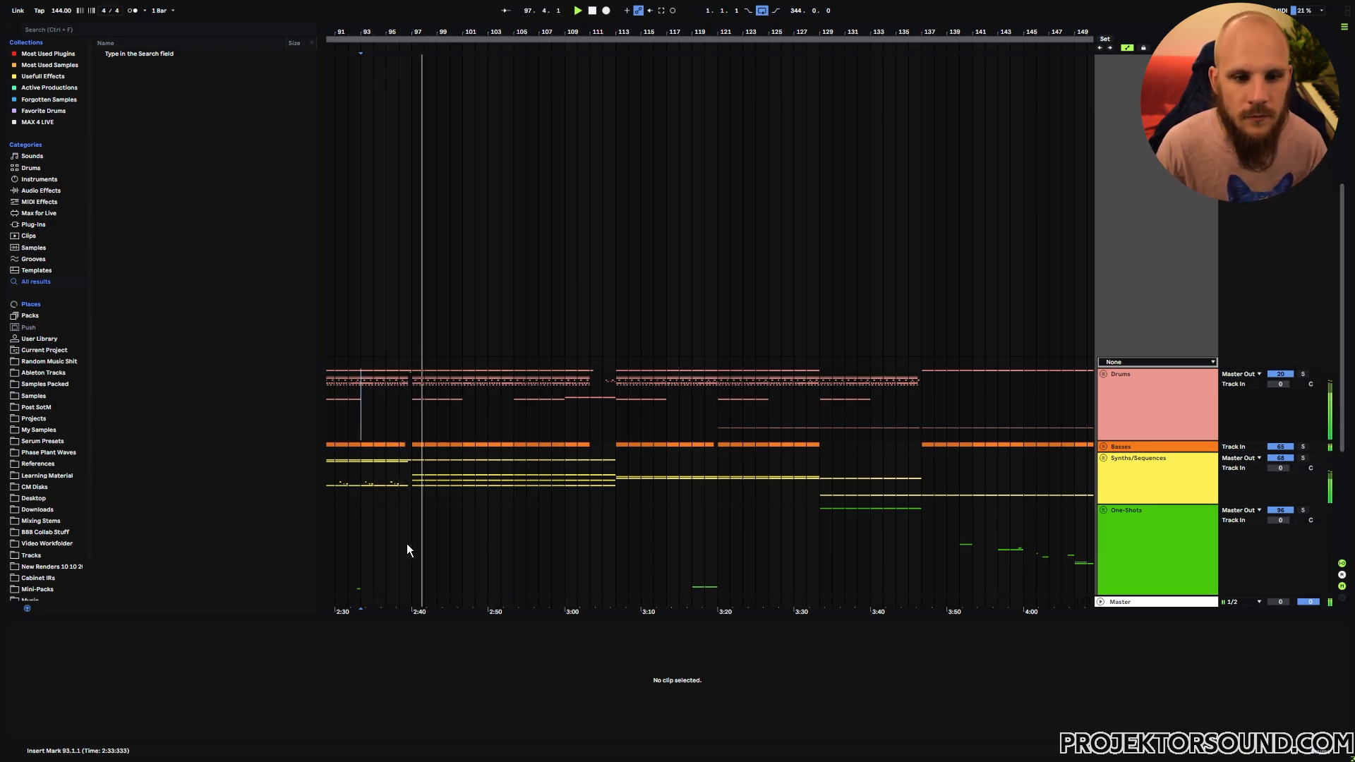
{"action": "key", "text": "space"}
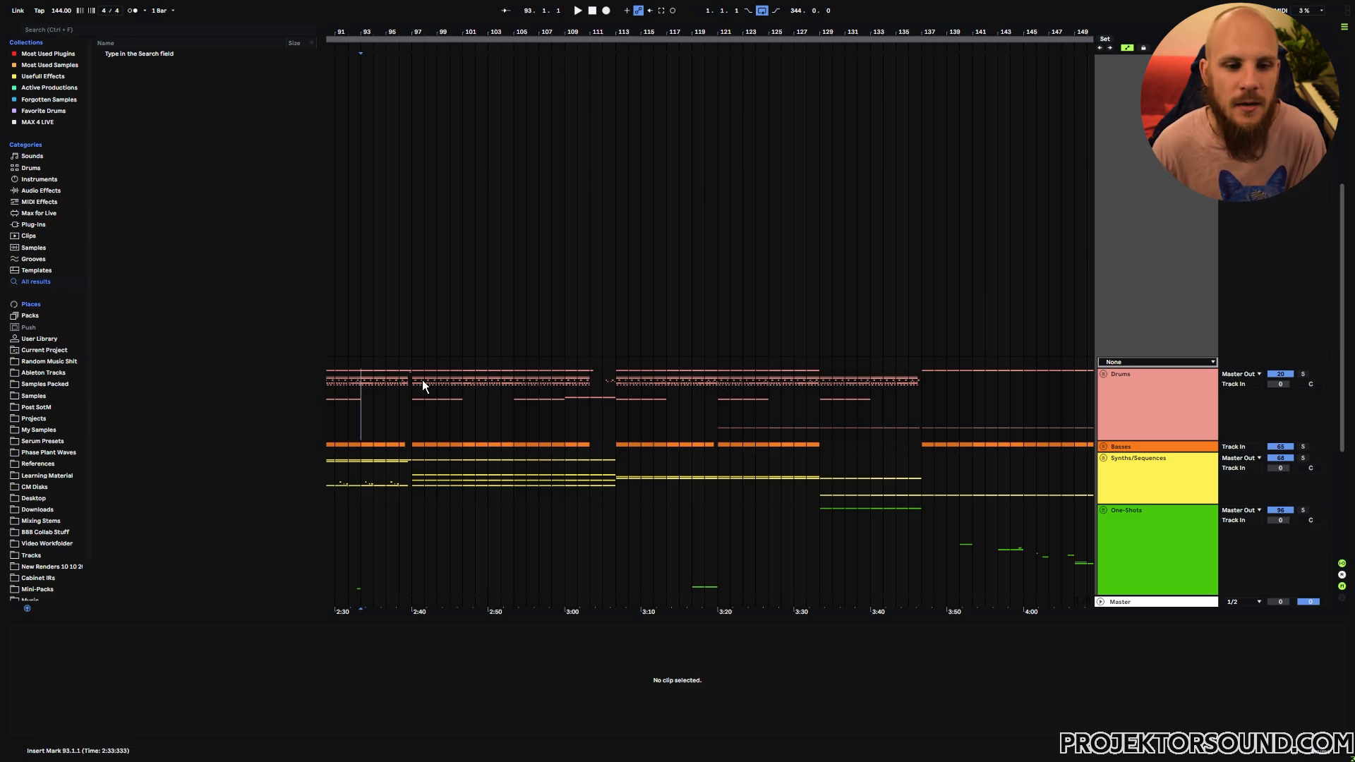
{"action": "left_click_drag", "start_coordinate": [413, 384], "coordinate": [615, 483]}
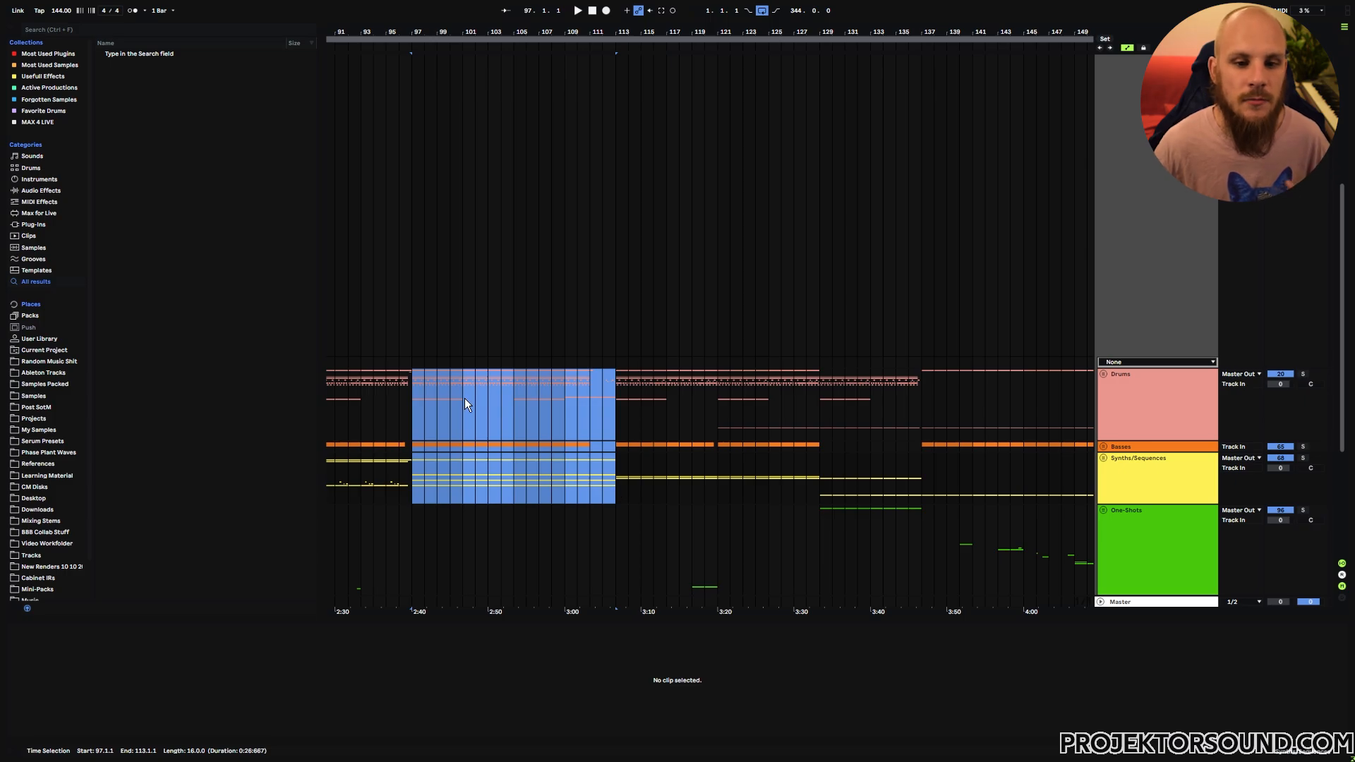
{"action": "left_click", "coordinate": [416, 381]}
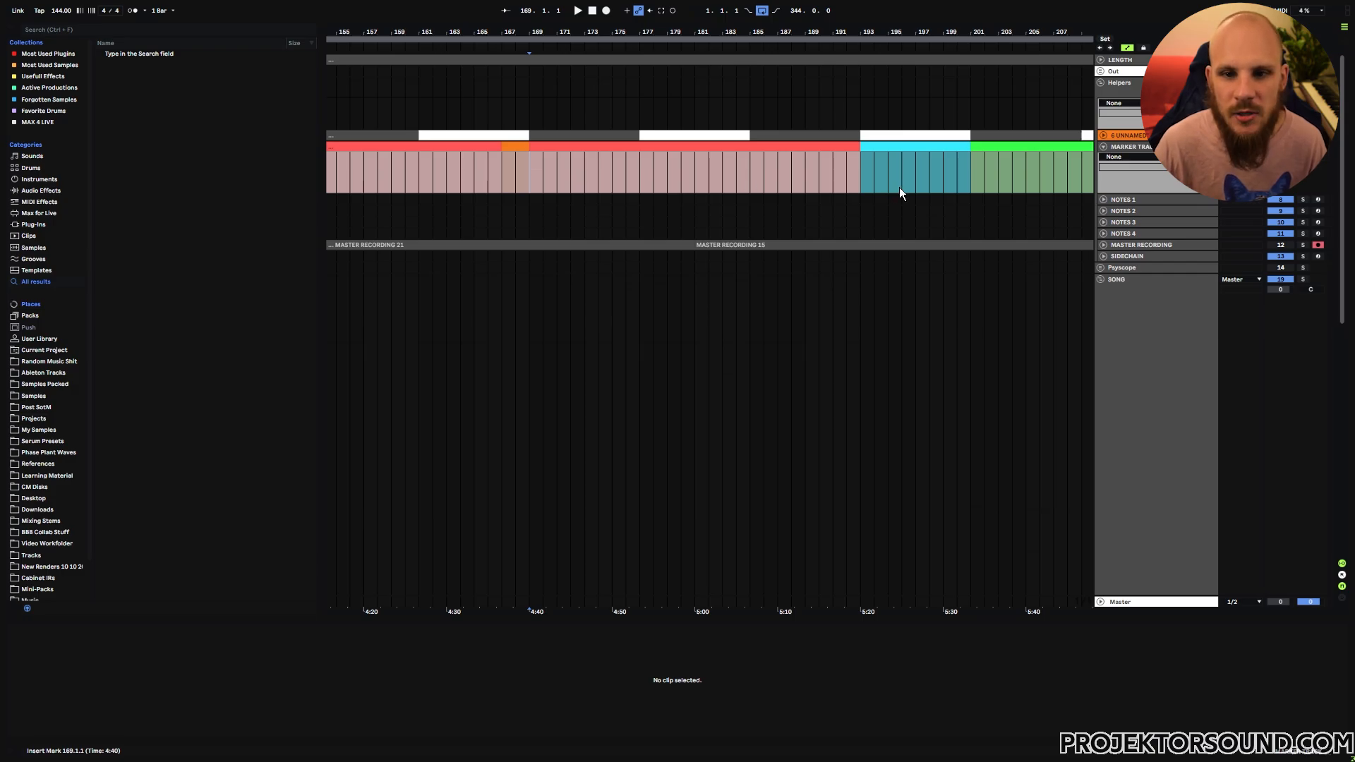
- Select the cyan marker section spanning bars 193 to 201 on the marker track
{"action": "left_click_drag", "start_coordinate": [862, 163], "coordinate": [965, 175]}
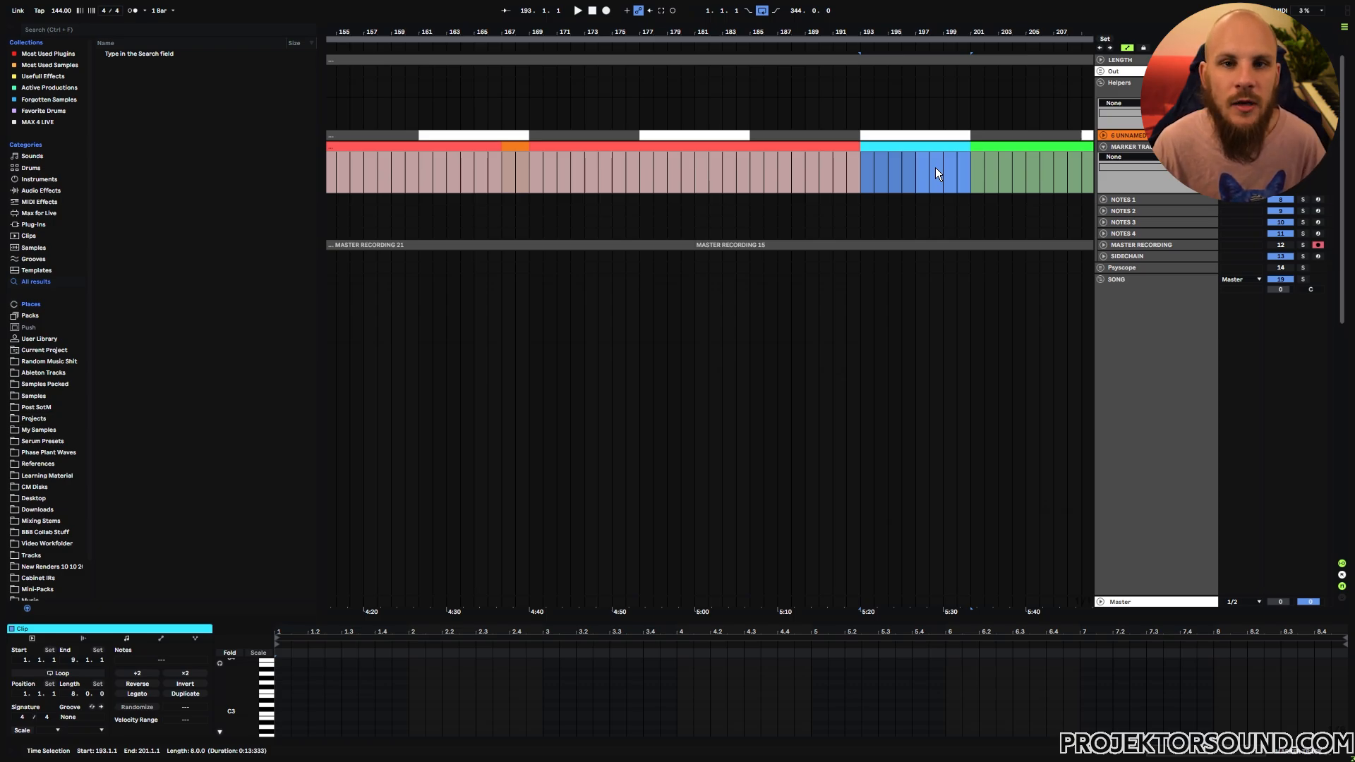
{"action": "left_click_drag", "start_coordinate": [861, 168], "coordinate": [964, 172]}
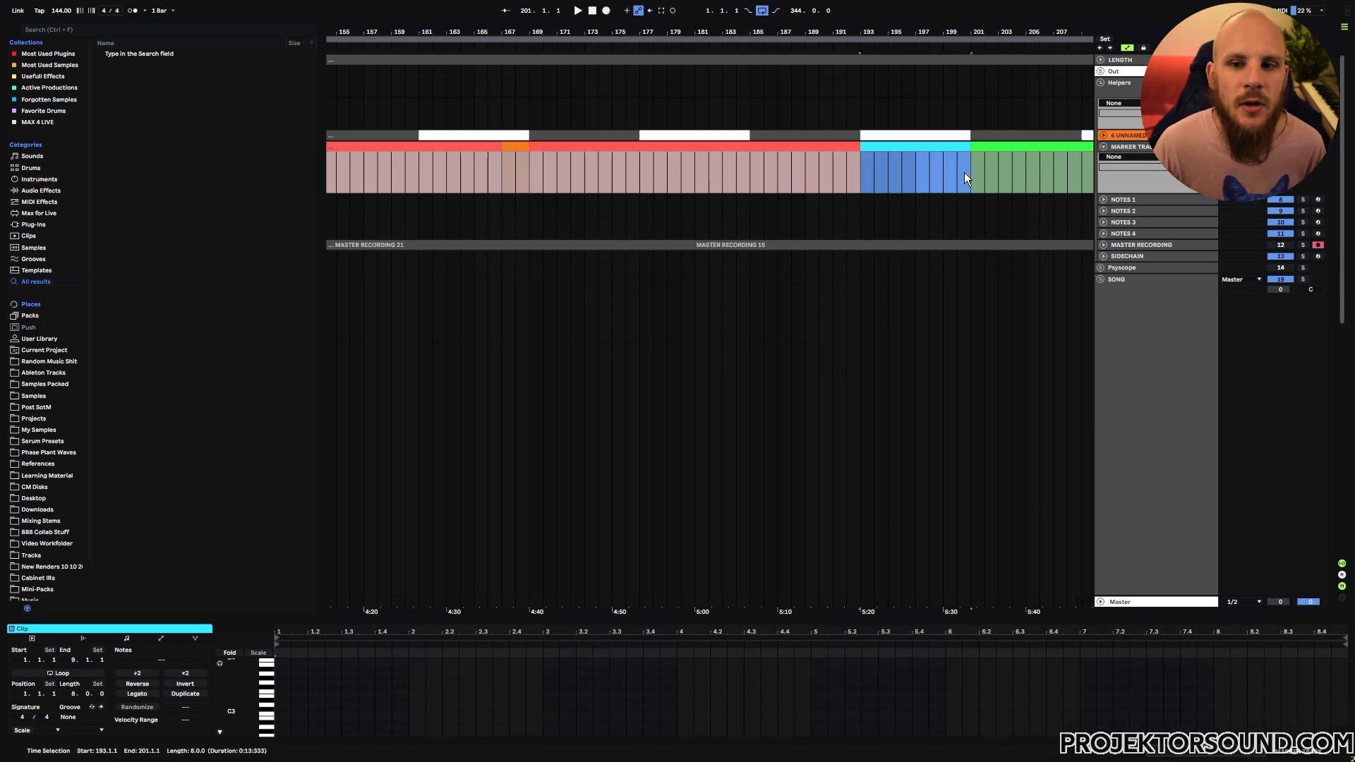
- Highlight the red marker section spanning bars 169 to 193 on the marker track
{"action": "left_click", "coordinate": [859, 169]}
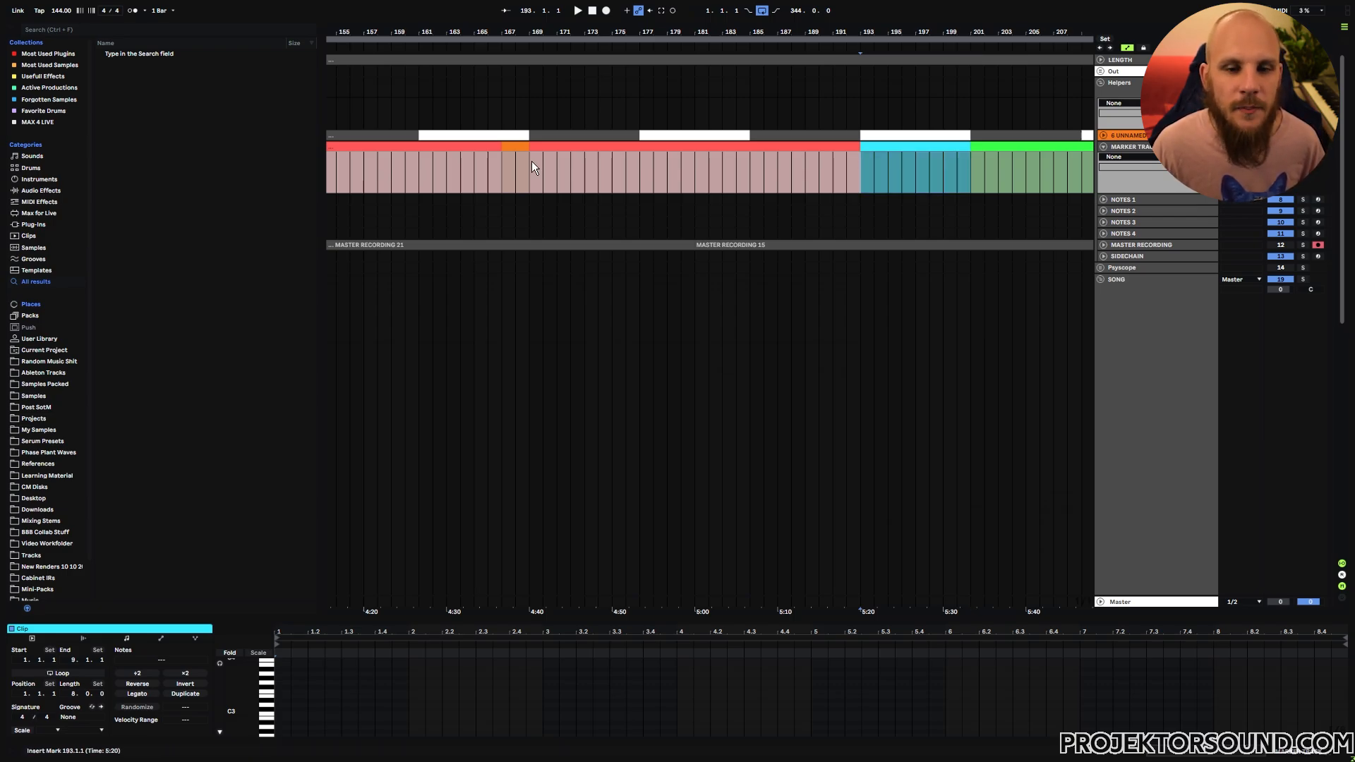
{"action": "left_click_drag", "start_coordinate": [532, 162], "coordinate": [863, 163]}
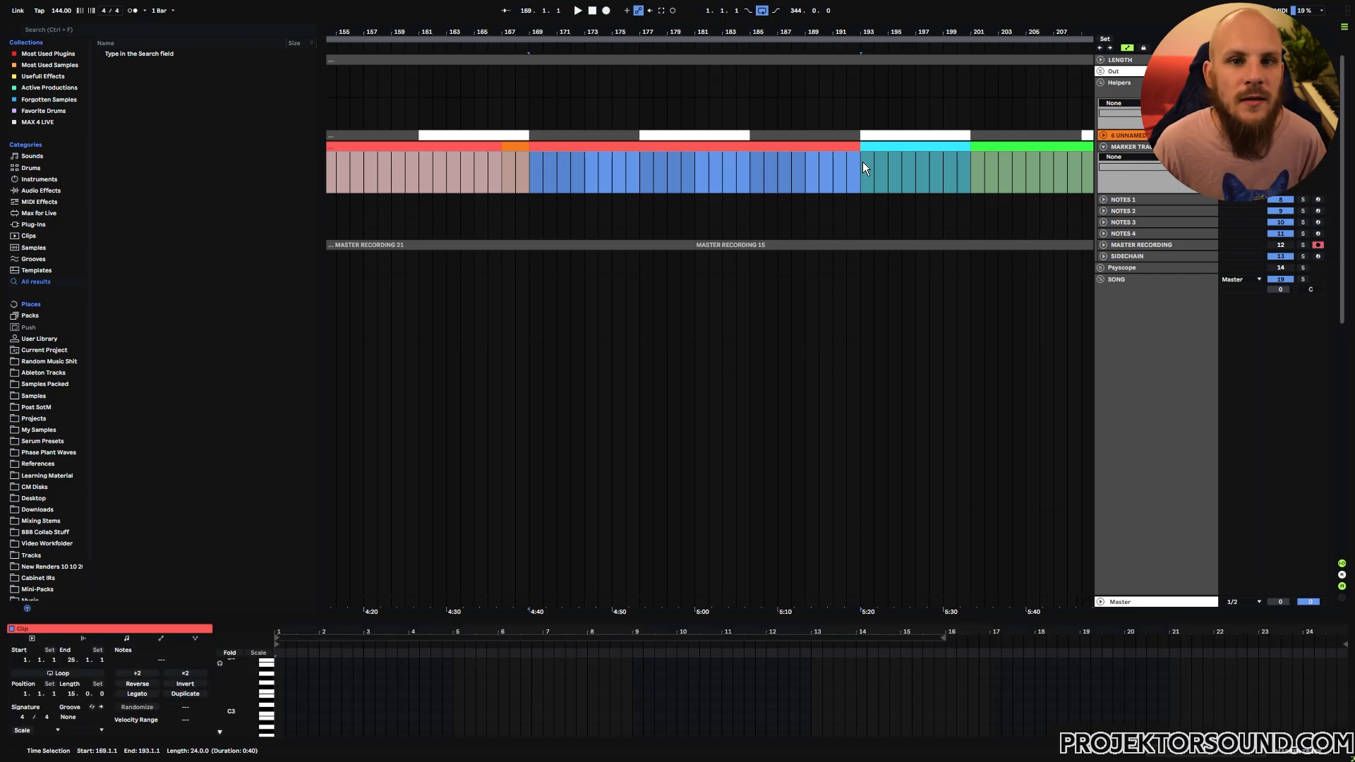
{"action": "left_click", "coordinate": [746, 164]}
- Highlight the one-bar break at bar 184 across the Drums, Basses and Synths/Sequences groups
{"action": "scroll", "coordinate": [746, 182], "scroll_direction": "down", "scroll_amount": 10}
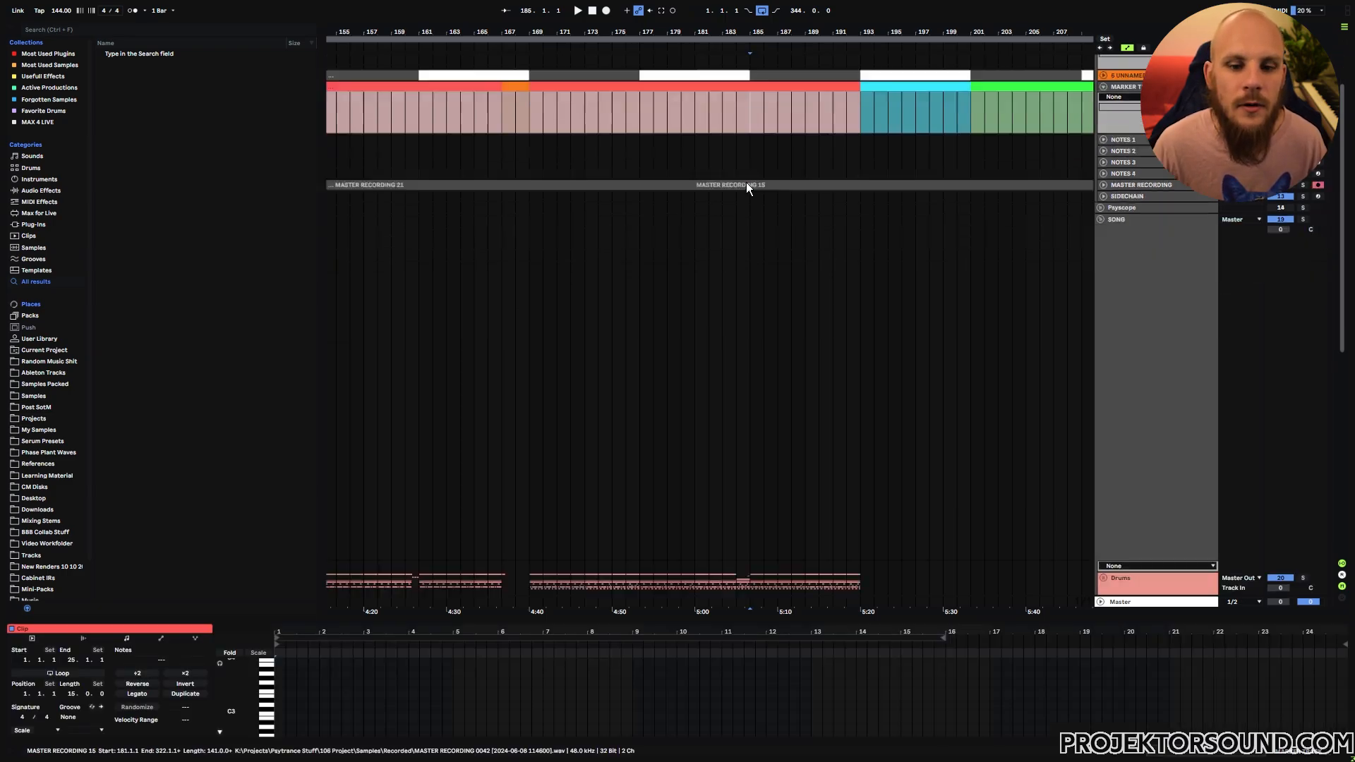
{"action": "left_click_drag", "start_coordinate": [747, 293], "coordinate": [738, 369]}
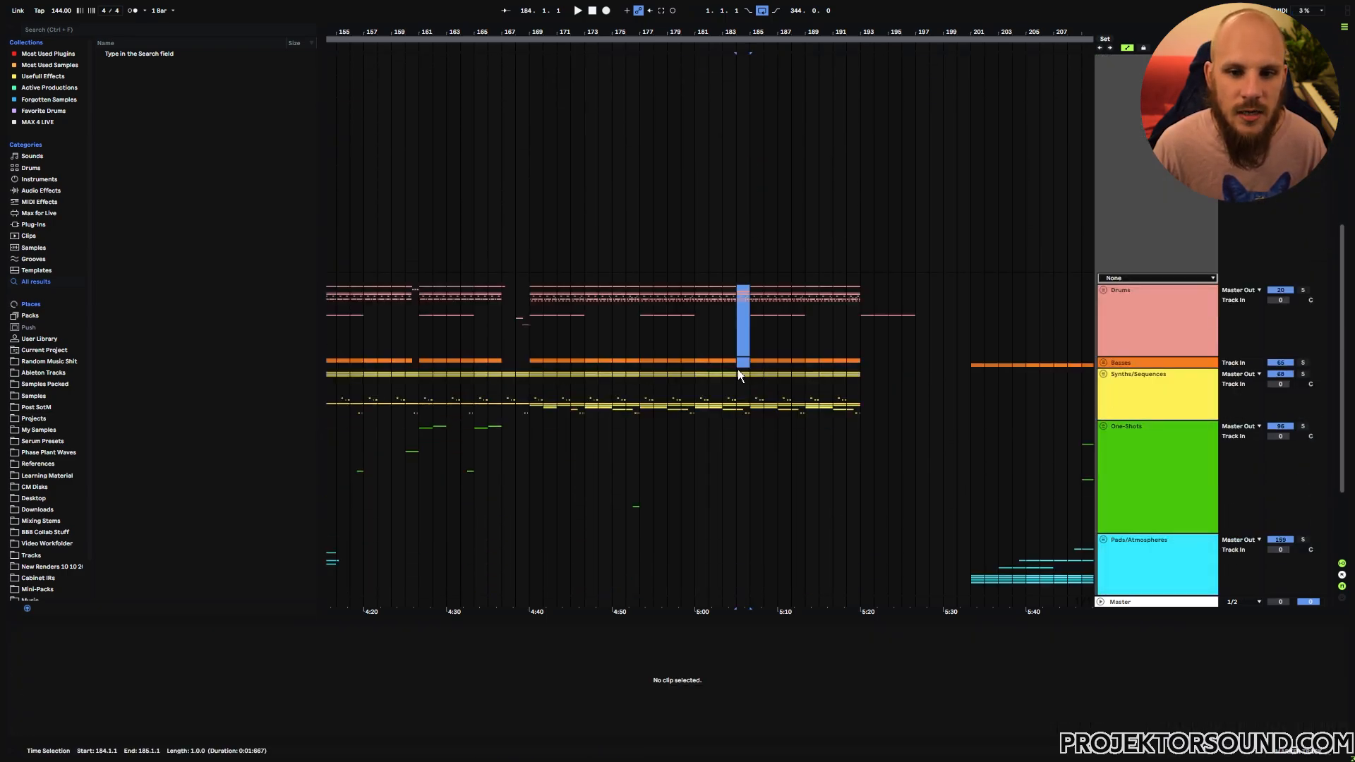
{"action": "scroll", "coordinate": [743, 327], "scroll_direction": "up", "scroll_amount": 3}
{"action": "scroll", "coordinate": [742, 328], "scroll_direction": "up", "scroll_amount": 8}
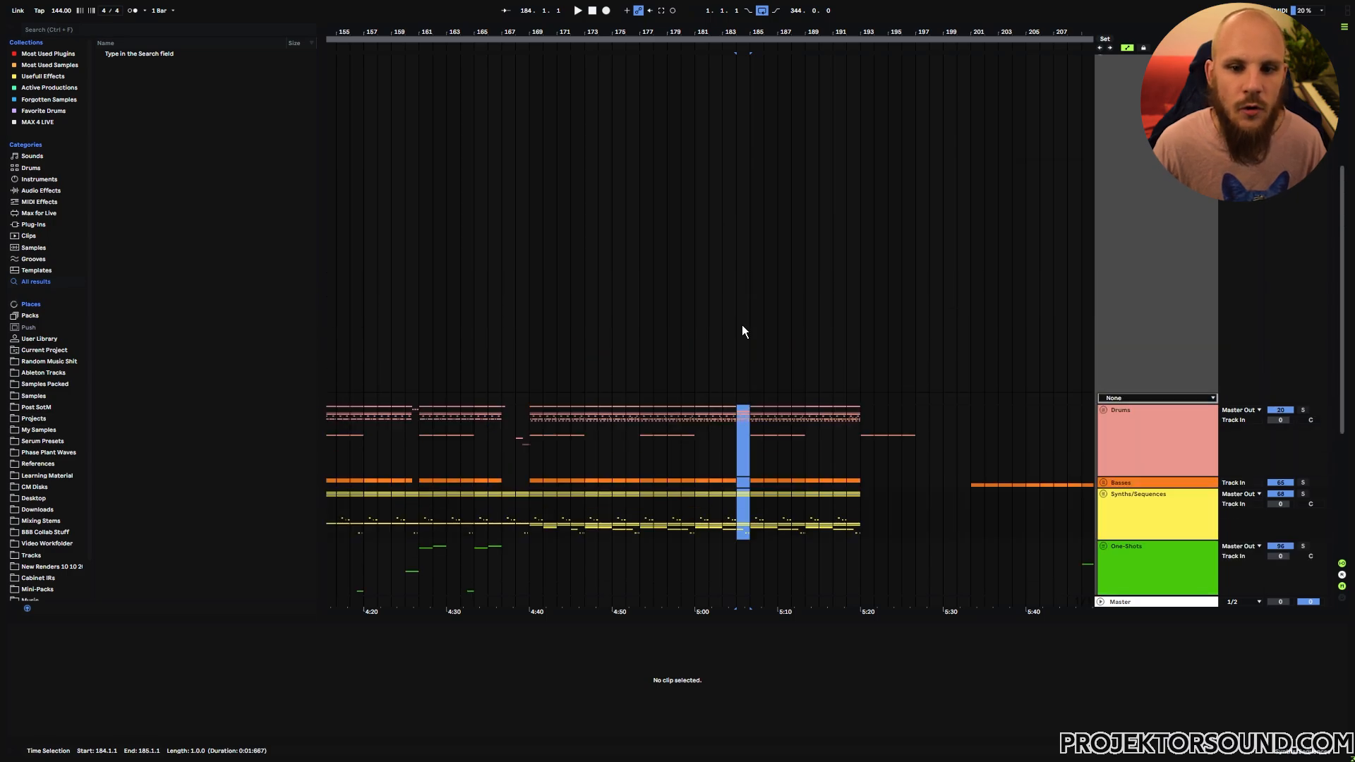
- Split the red marker at bar 185 and insert a one-bar orange marker clip over bar 184
{"action": "left_click", "coordinate": [747, 178]}
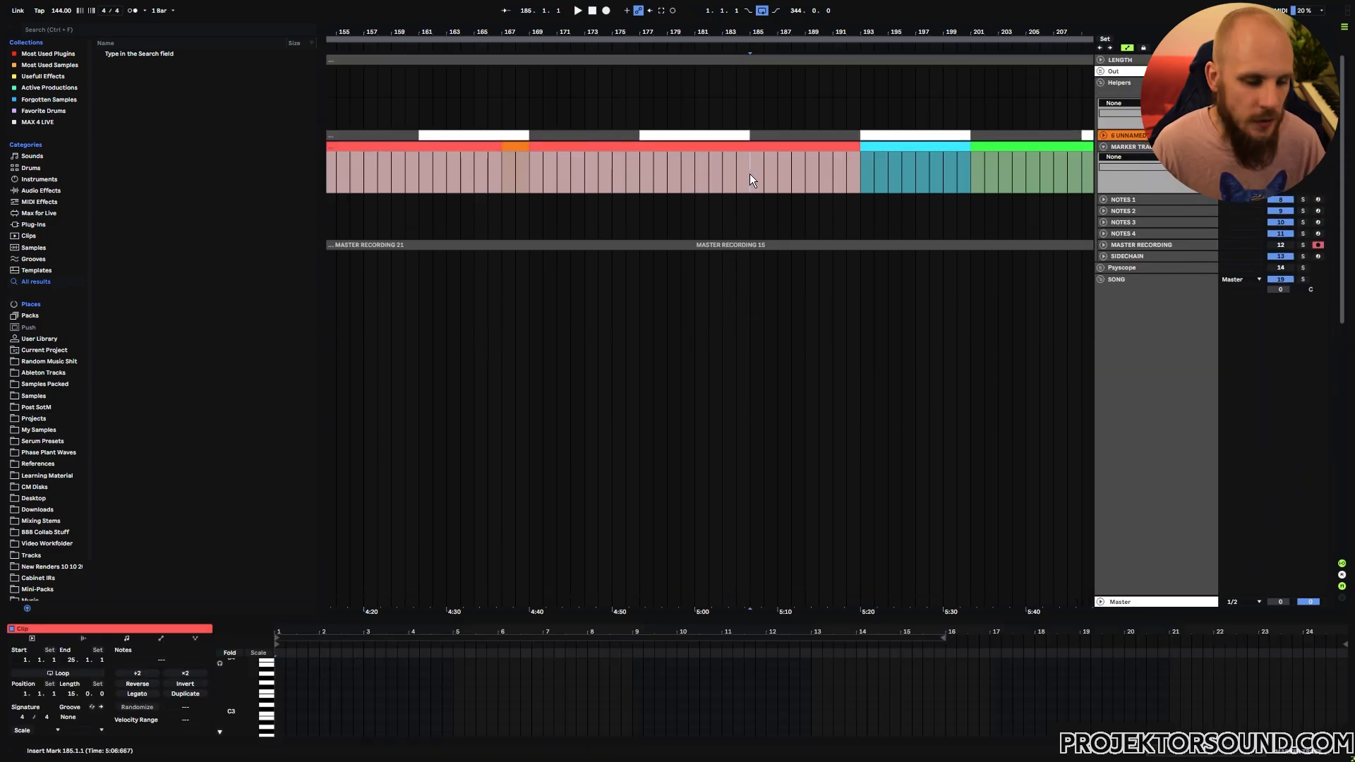
{"action": "key", "text": "ctrl+e"}
{"action": "left_click_drag", "start_coordinate": [747, 147], "coordinate": [749, 149]}
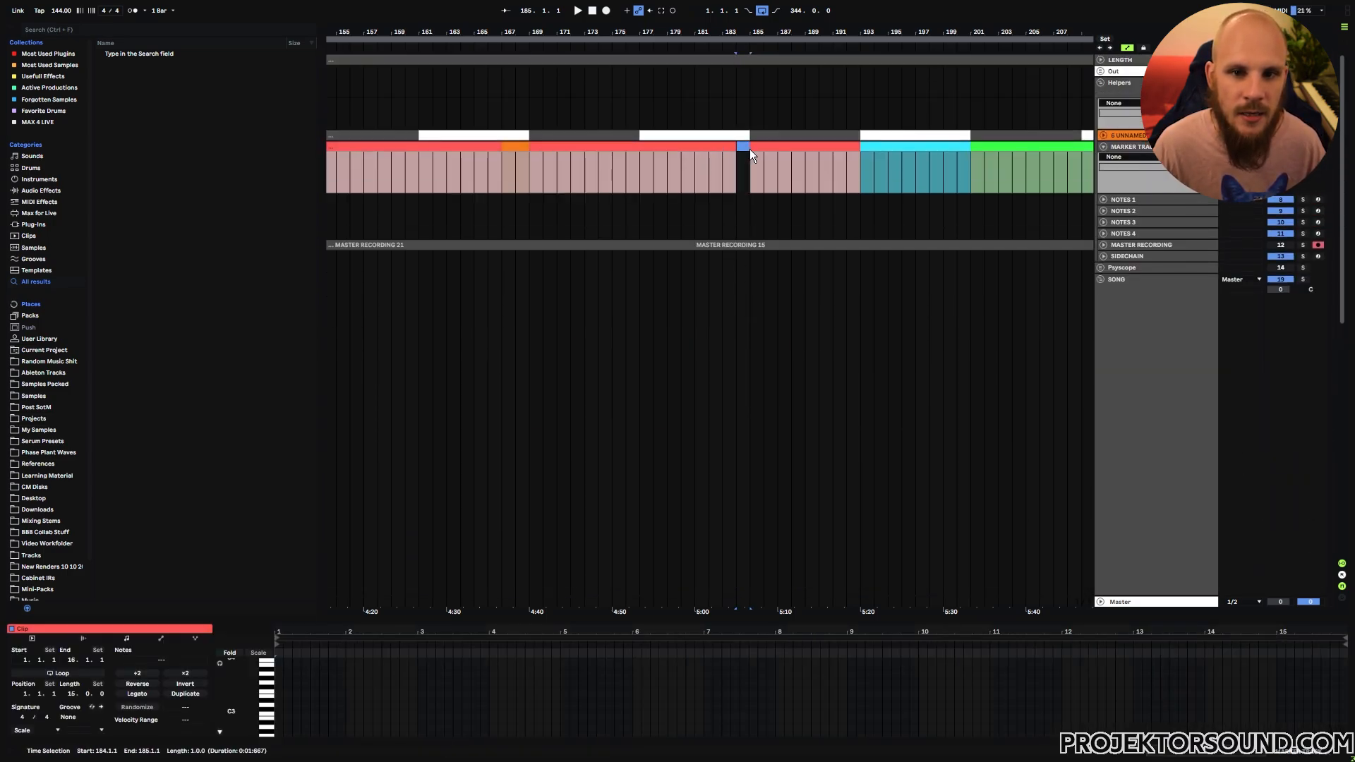
{"action": "key", "text": "ctrl+shift+m"}
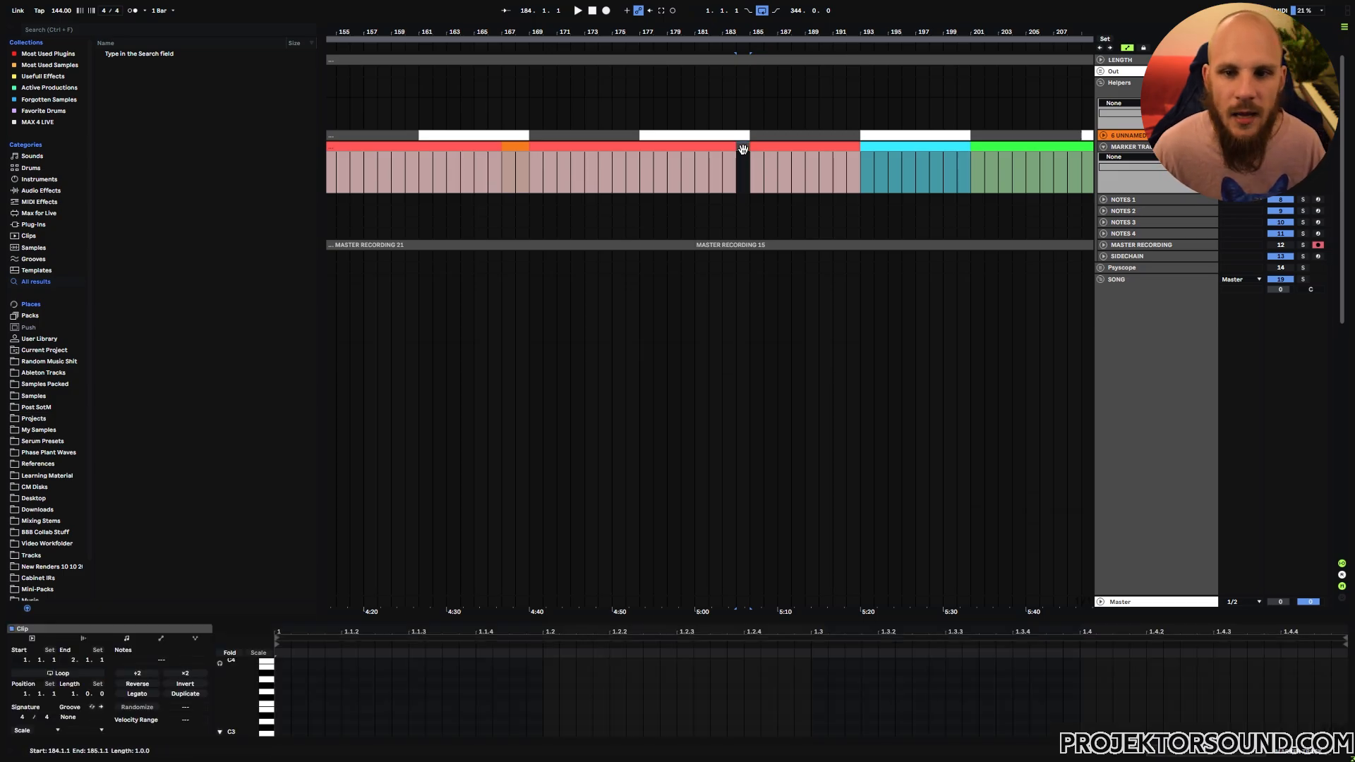
{"action": "right_click", "coordinate": [746, 150]}
{"action": "left_click", "coordinate": [761, 342]}
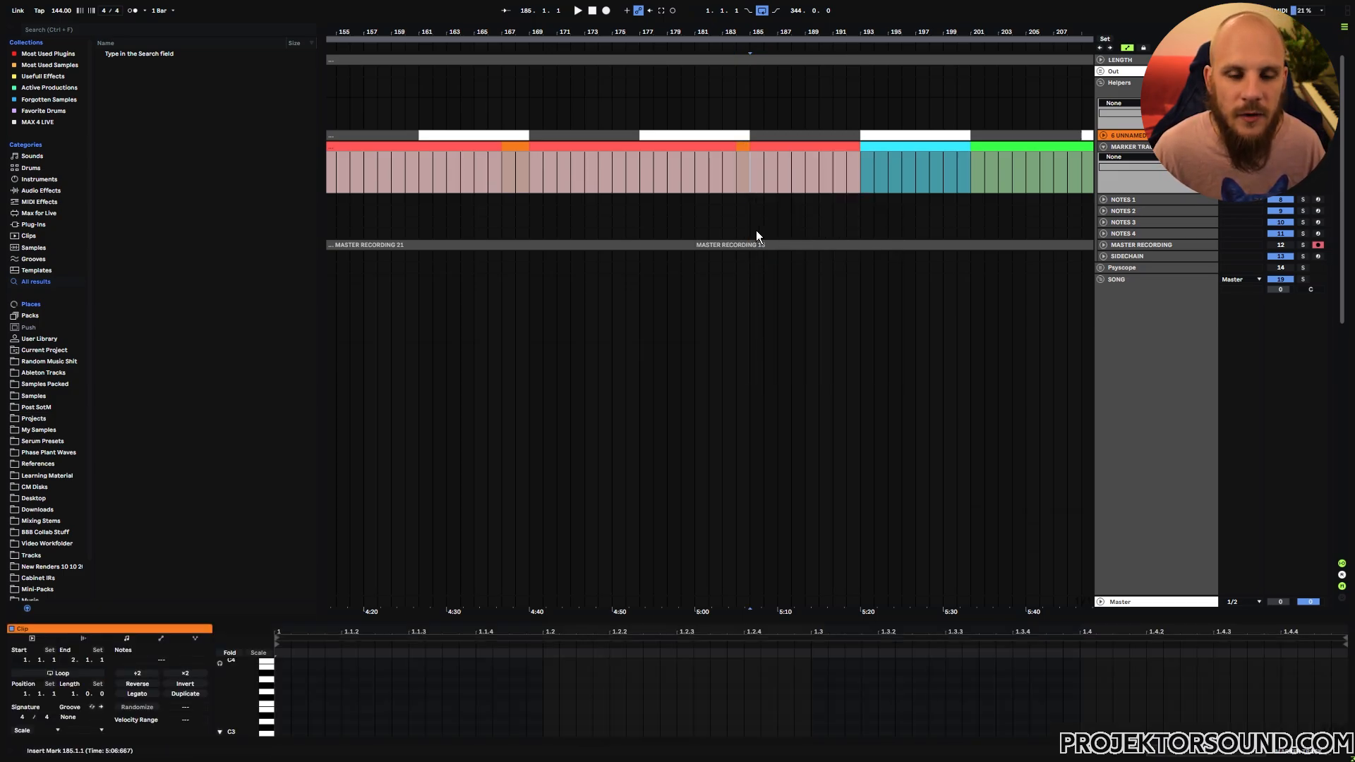
- Highlight bar 184 of the Drums group to examine the break
{"action": "scroll", "coordinate": [734, 302], "scroll_direction": "down", "scroll_amount": 4}
{"action": "left_click_drag", "start_coordinate": [735, 373], "coordinate": [748, 430]}
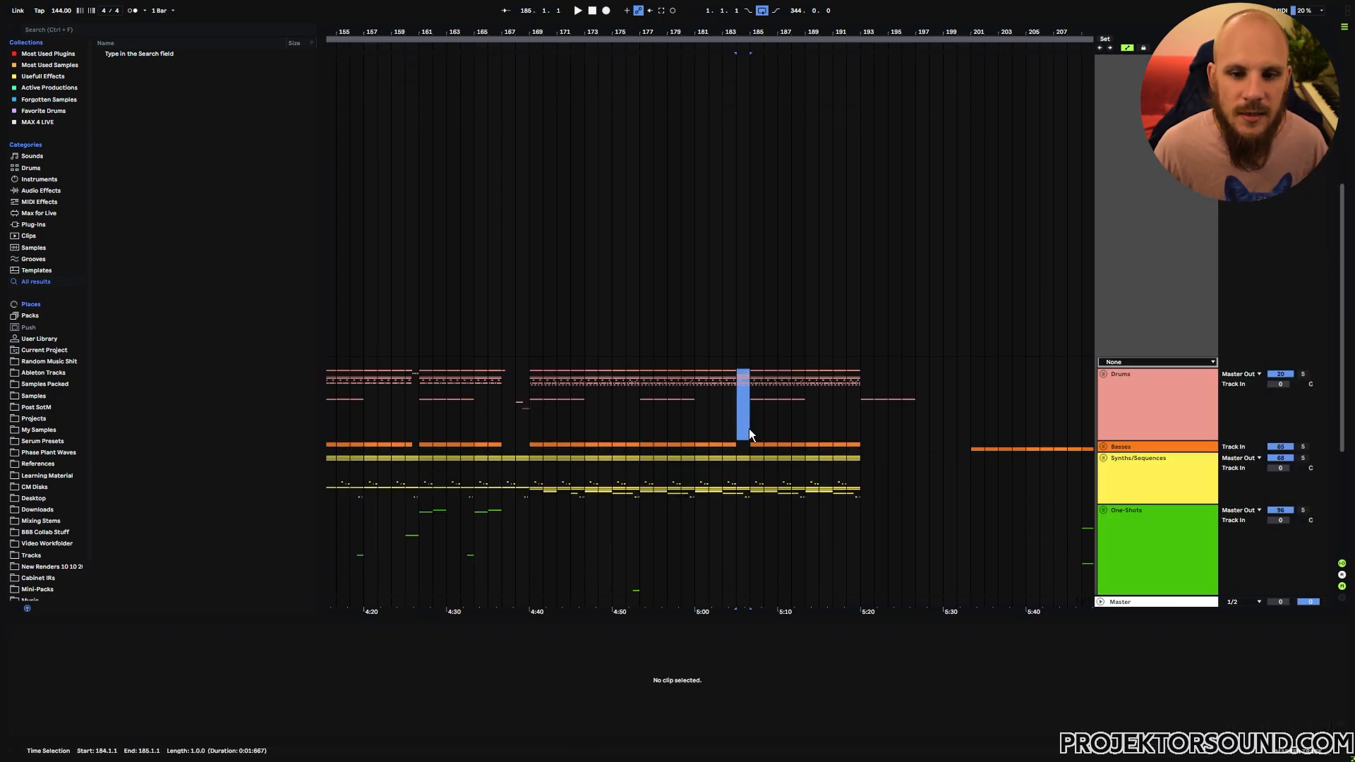
{"action": "left_click", "coordinate": [748, 443]}
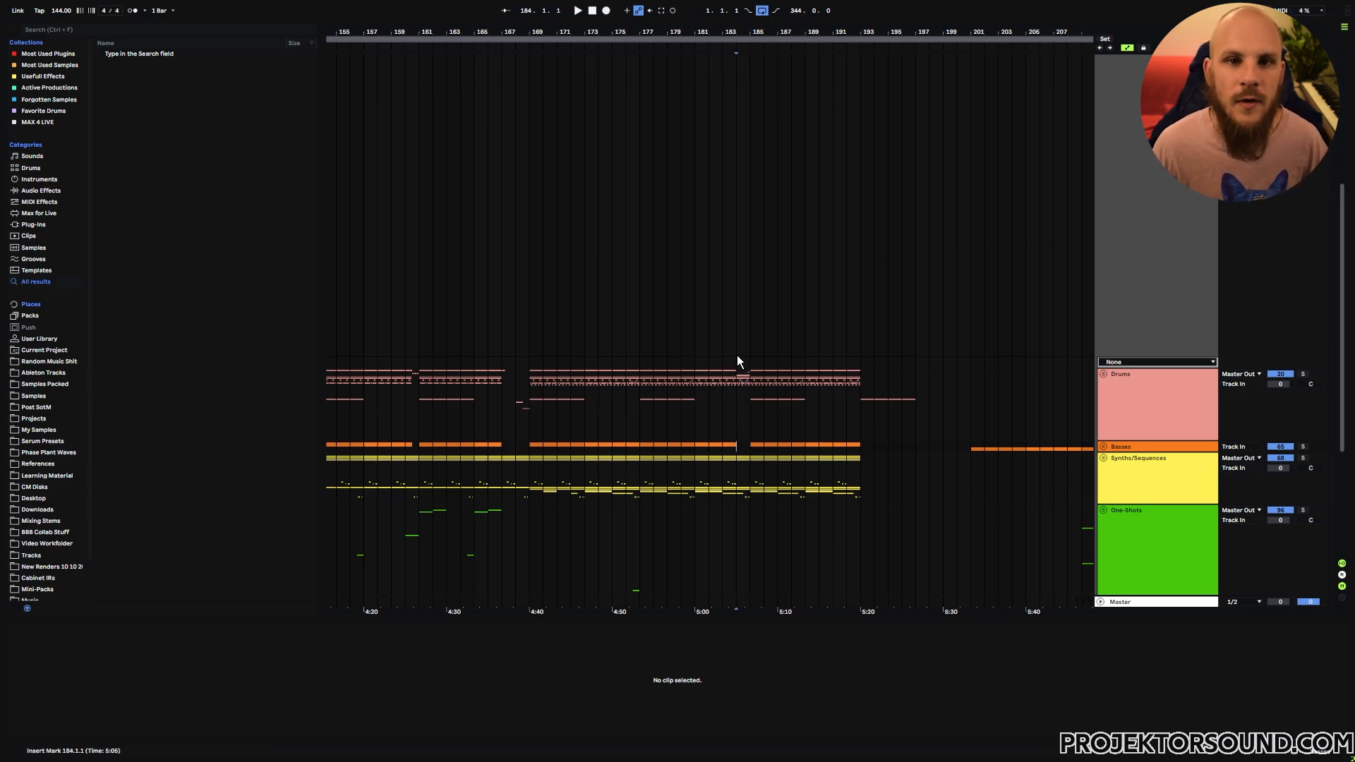
- Play the song from bar 169 through the break at bar 184 and stop past bar 201
{"action": "left_click", "coordinate": [530, 395]}
{"action": "scroll", "coordinate": [663, 459], "scroll_direction": "down", "scroll_amount": 1}
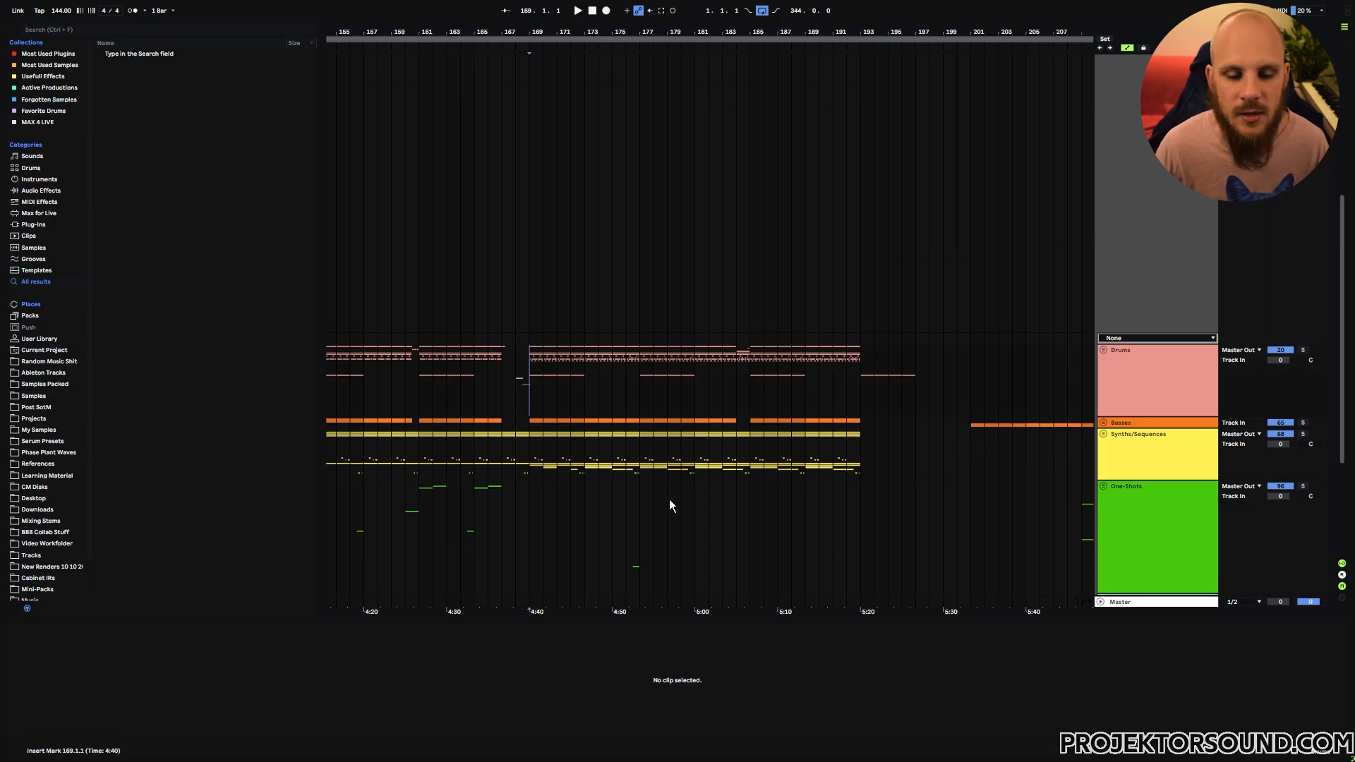
{"action": "key", "text": "space"}
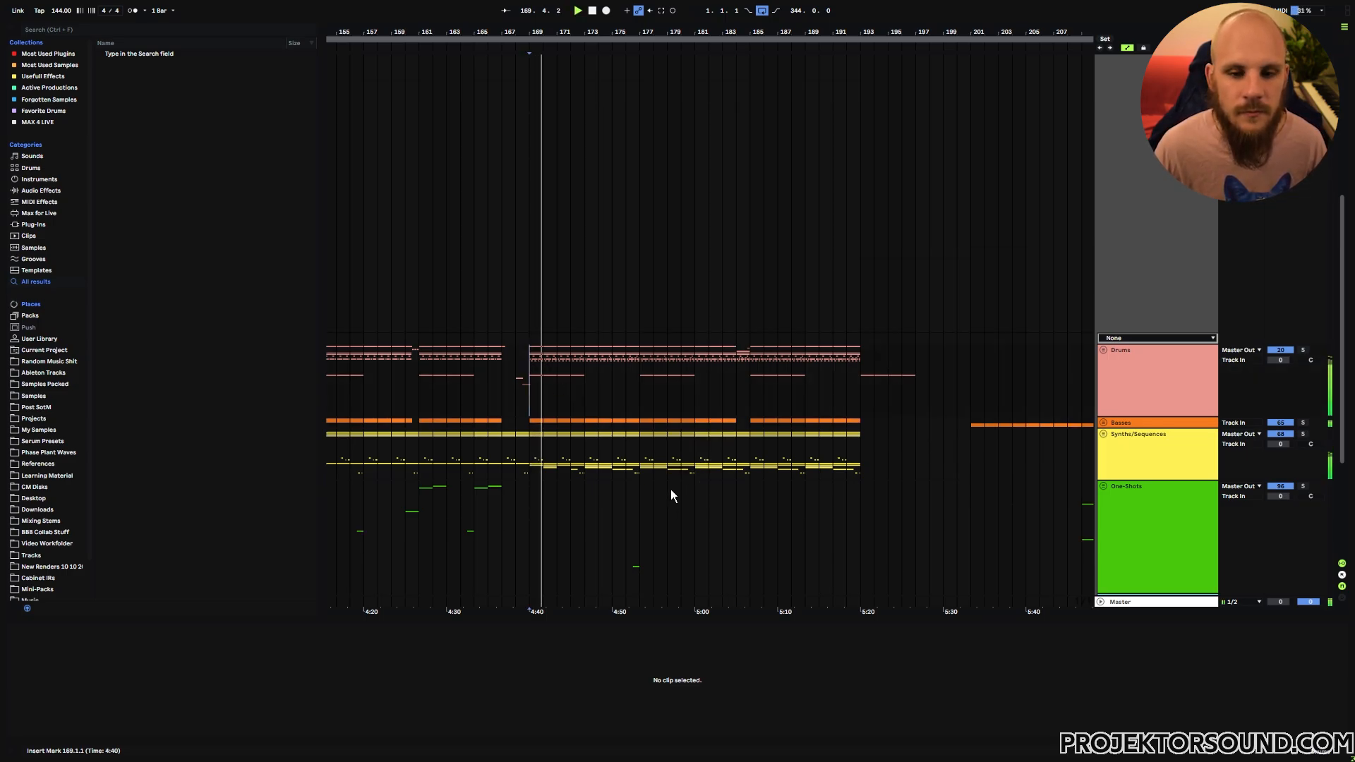
{"action": "scroll", "coordinate": [756, 458], "scroll_direction": "up", "scroll_amount": 3}
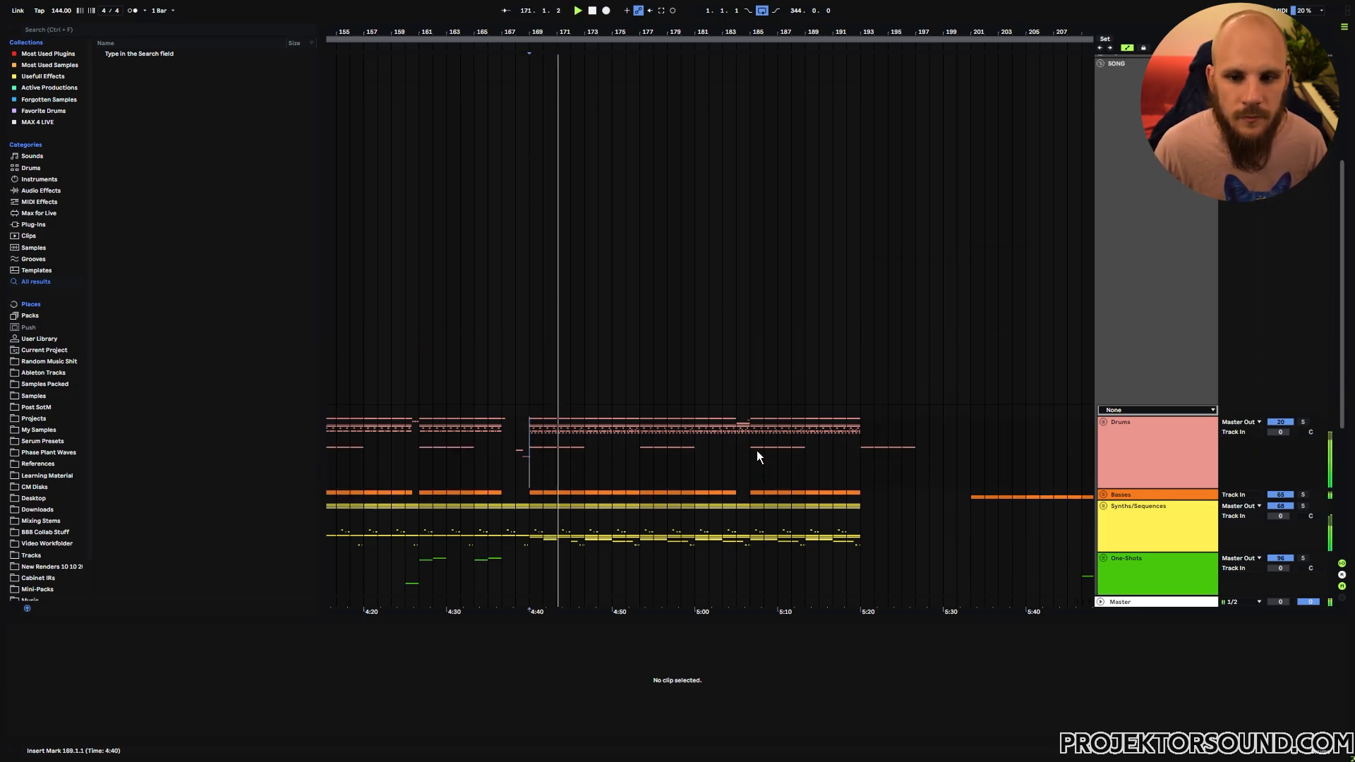
{"action": "scroll", "coordinate": [756, 451], "scroll_direction": "up", "scroll_amount": 9}
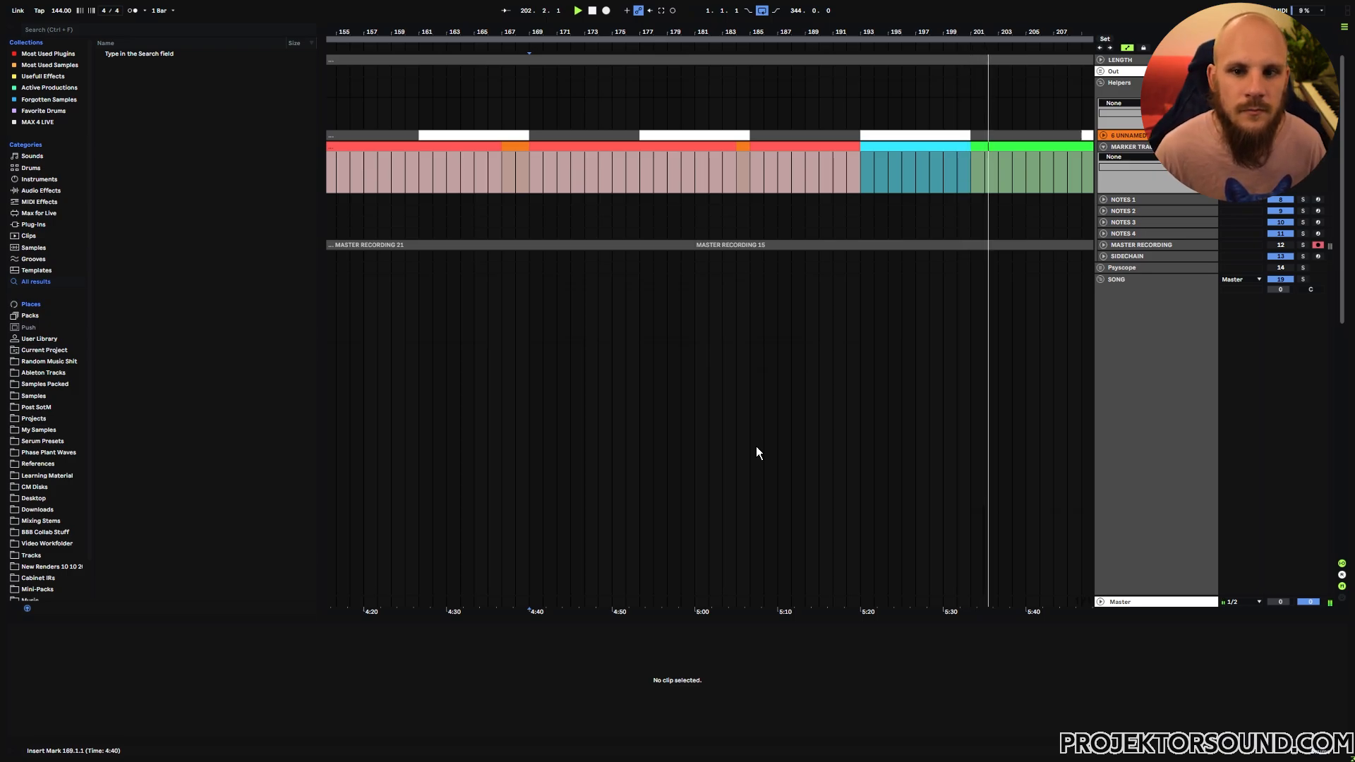
{"action": "key", "text": "space"}
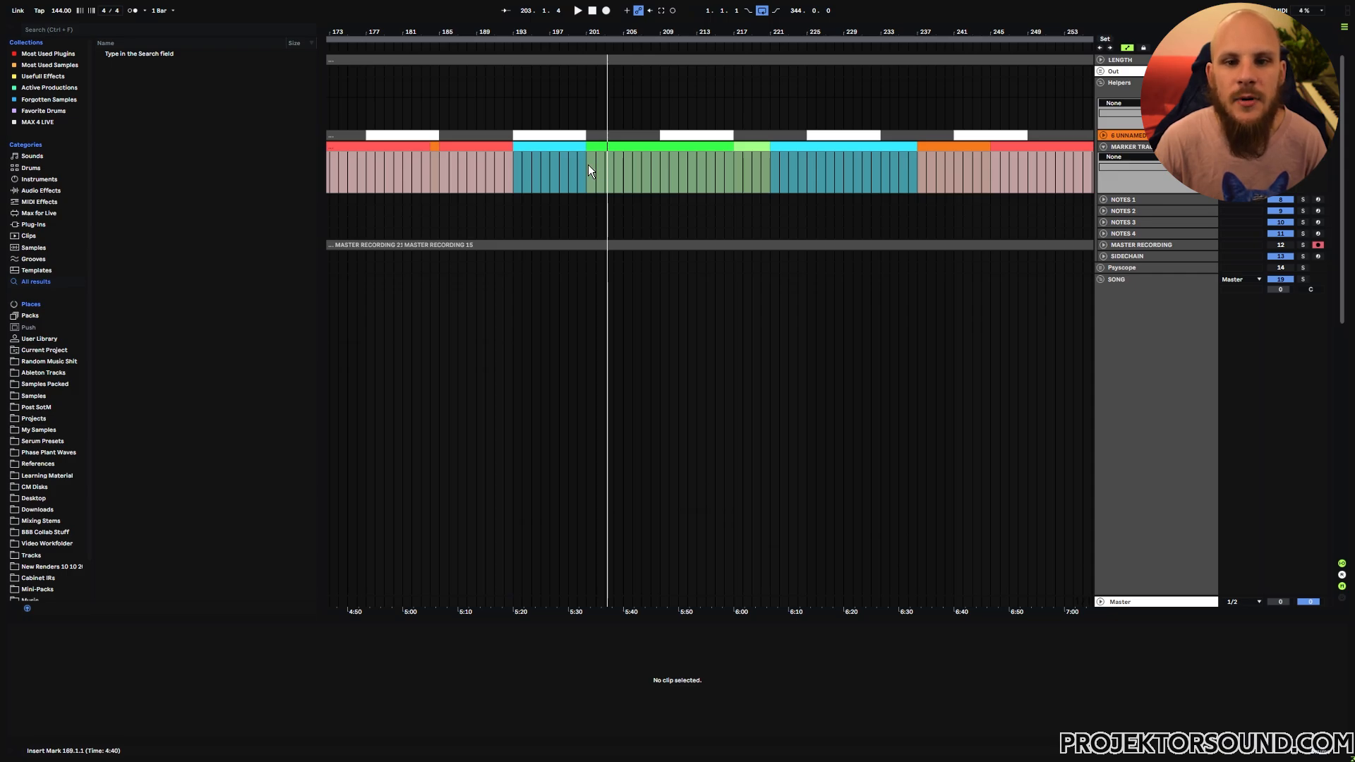
- Highlight the green marker section in bars 201 to 217, followed by bars 220 to 236, on the marker track
{"action": "left_click_drag", "start_coordinate": [589, 170], "coordinate": [729, 177]}
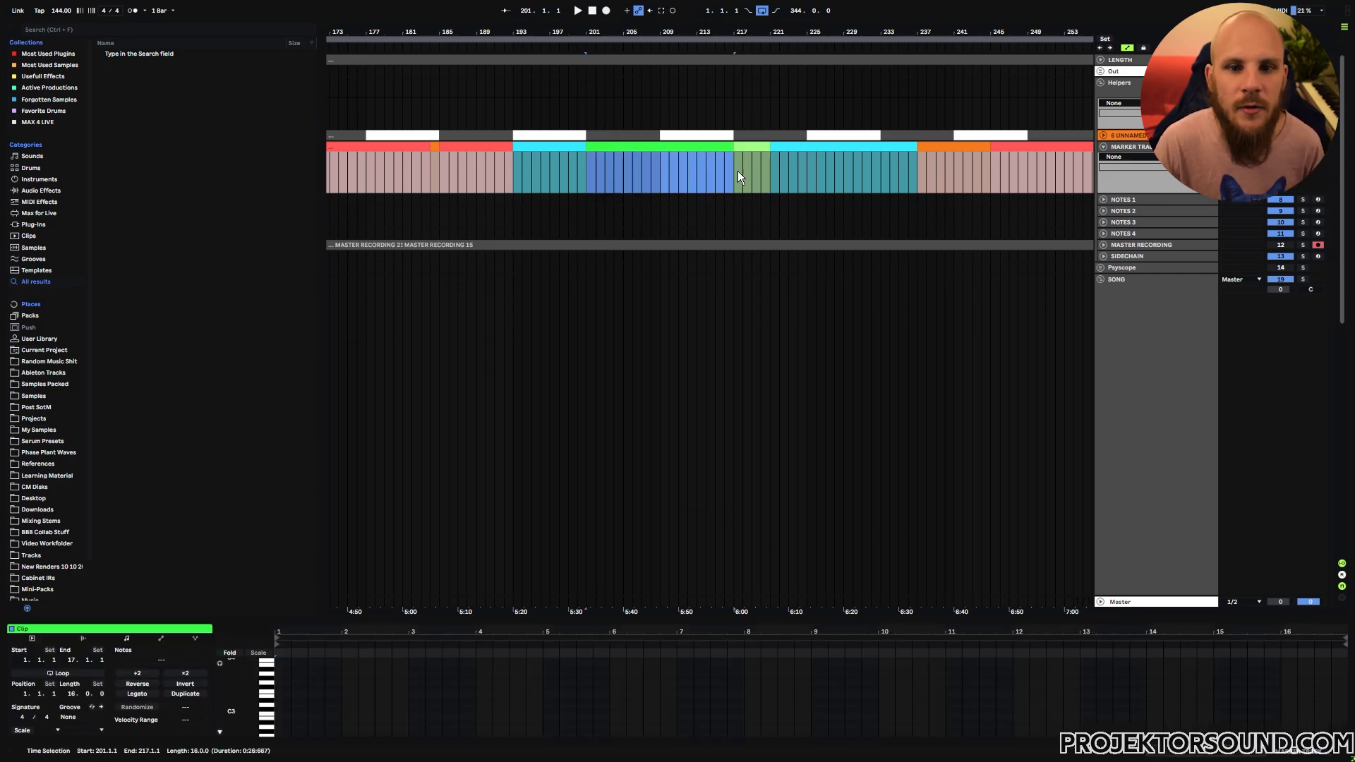
{"action": "left_click", "coordinate": [704, 173]}
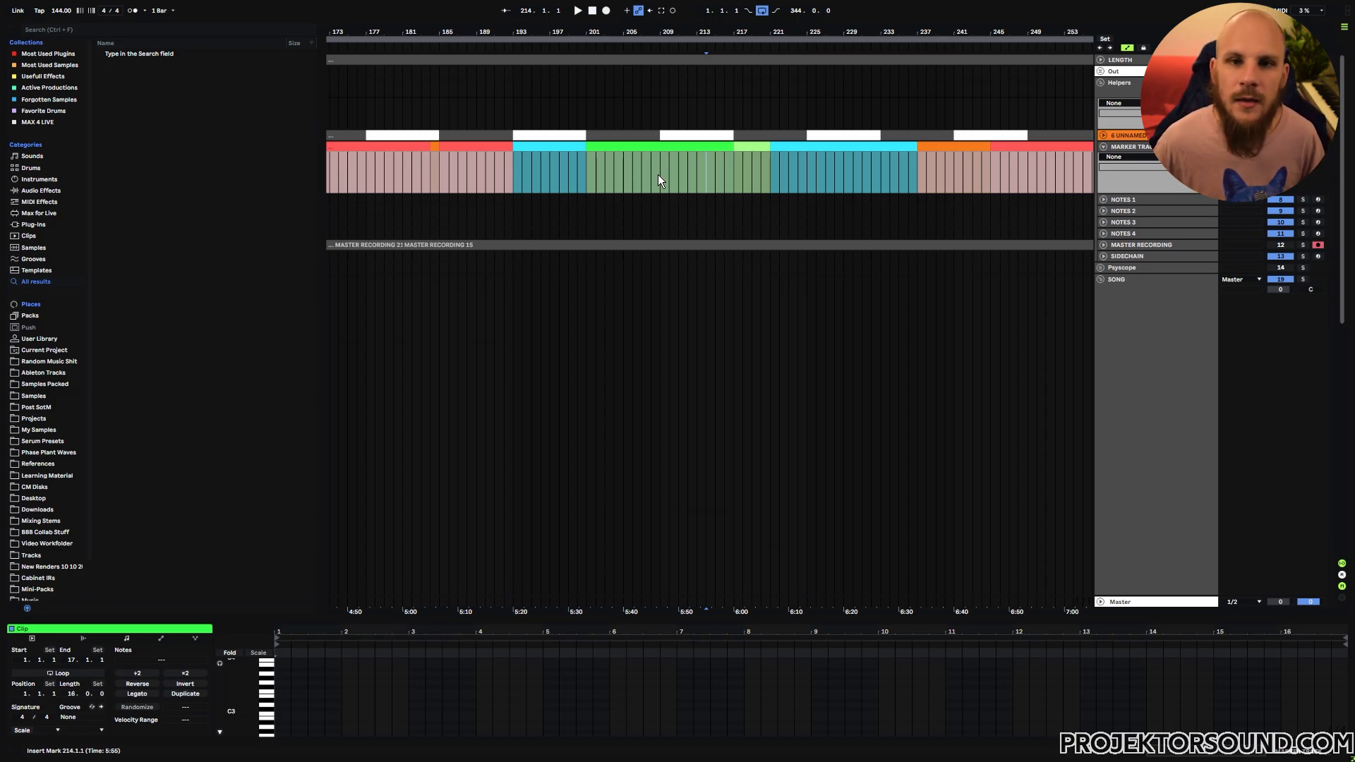
{"action": "left_click", "coordinate": [811, 180]}
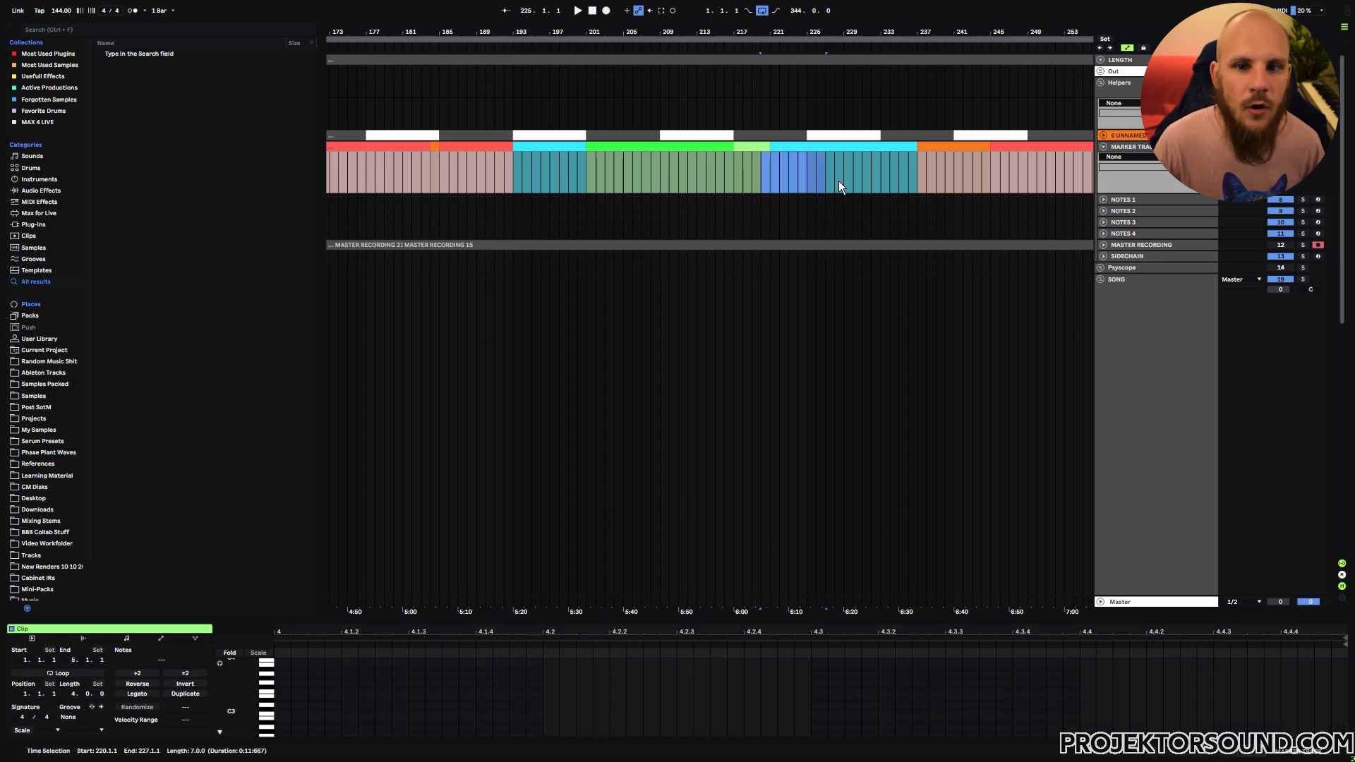
{"action": "left_click", "coordinate": [913, 177]}
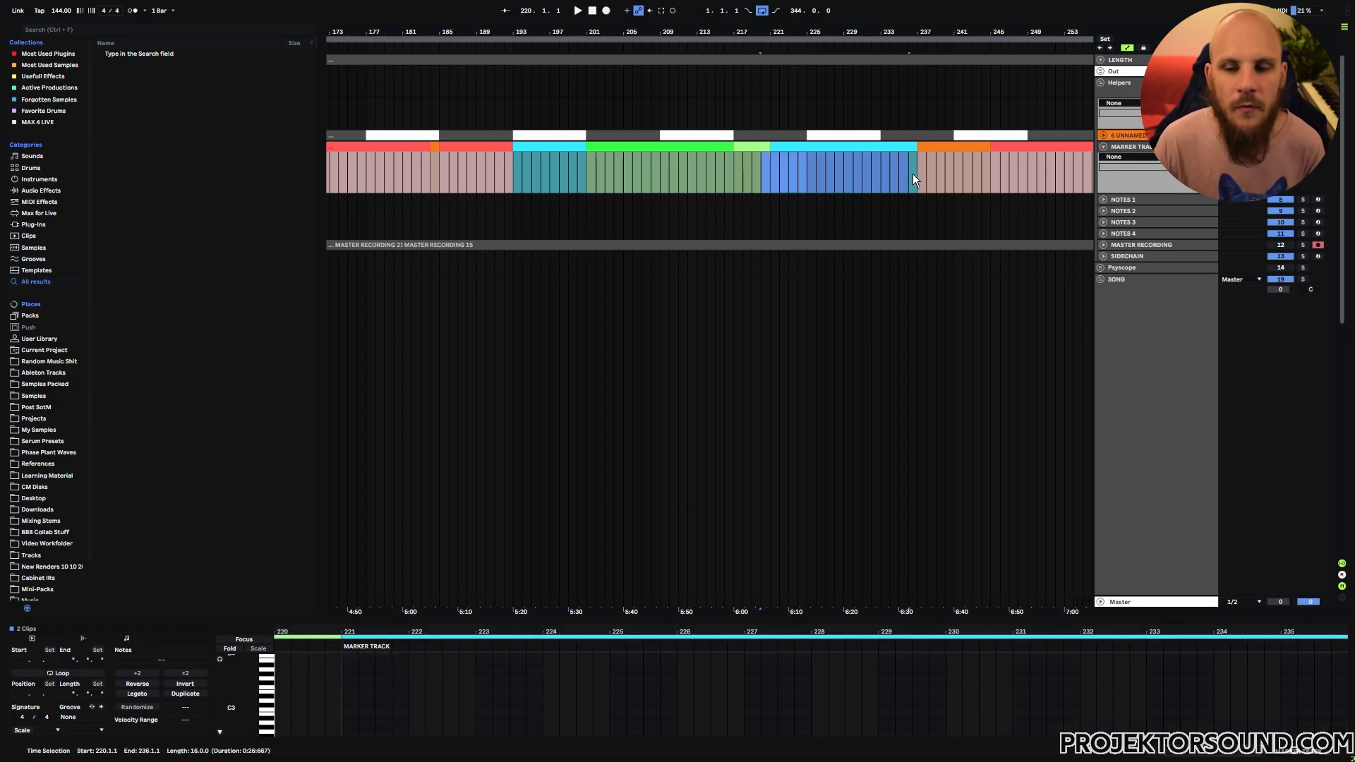
{"action": "left_click", "coordinate": [988, 173]}
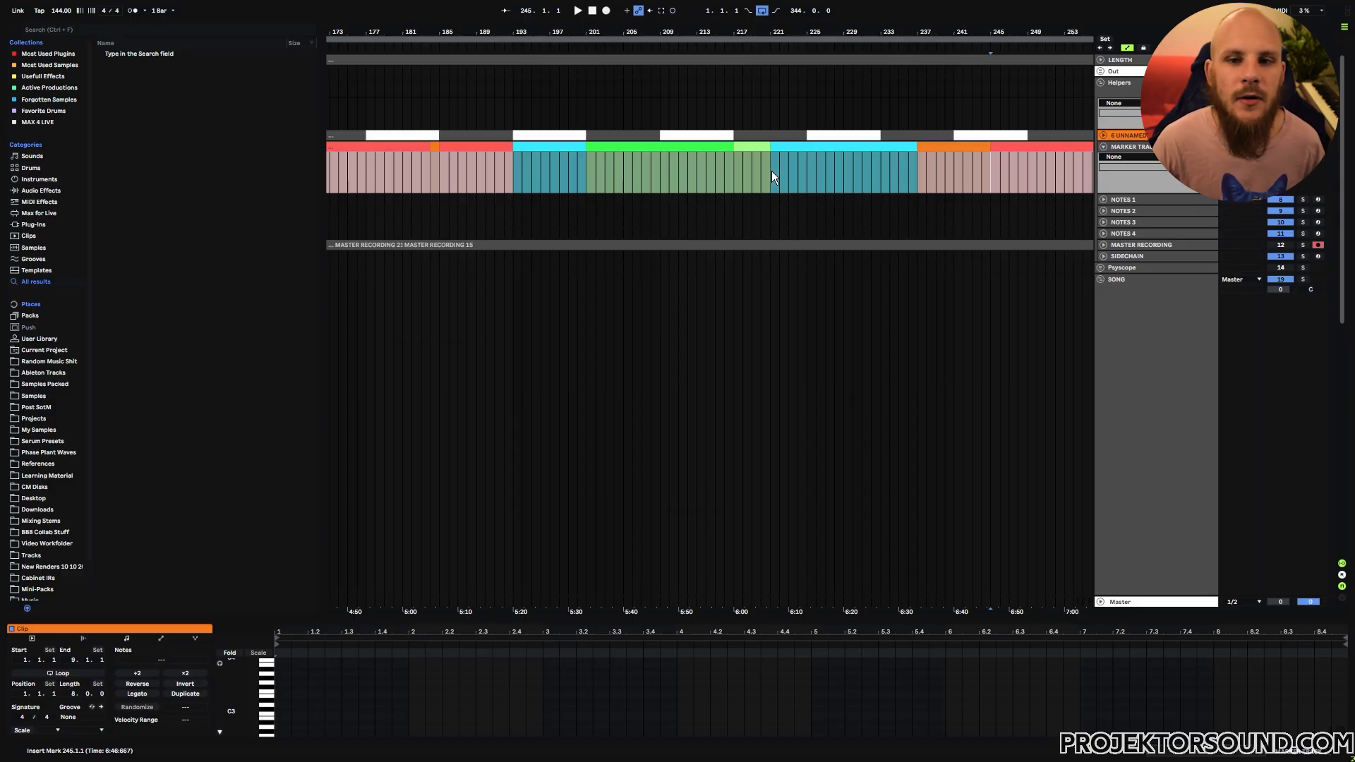
- Highlight the last four bars of the cyan section, 233 to 237, and the wider span from bar 207 to 246
{"action": "left_click_drag", "start_coordinate": [772, 171], "coordinate": [913, 169]}
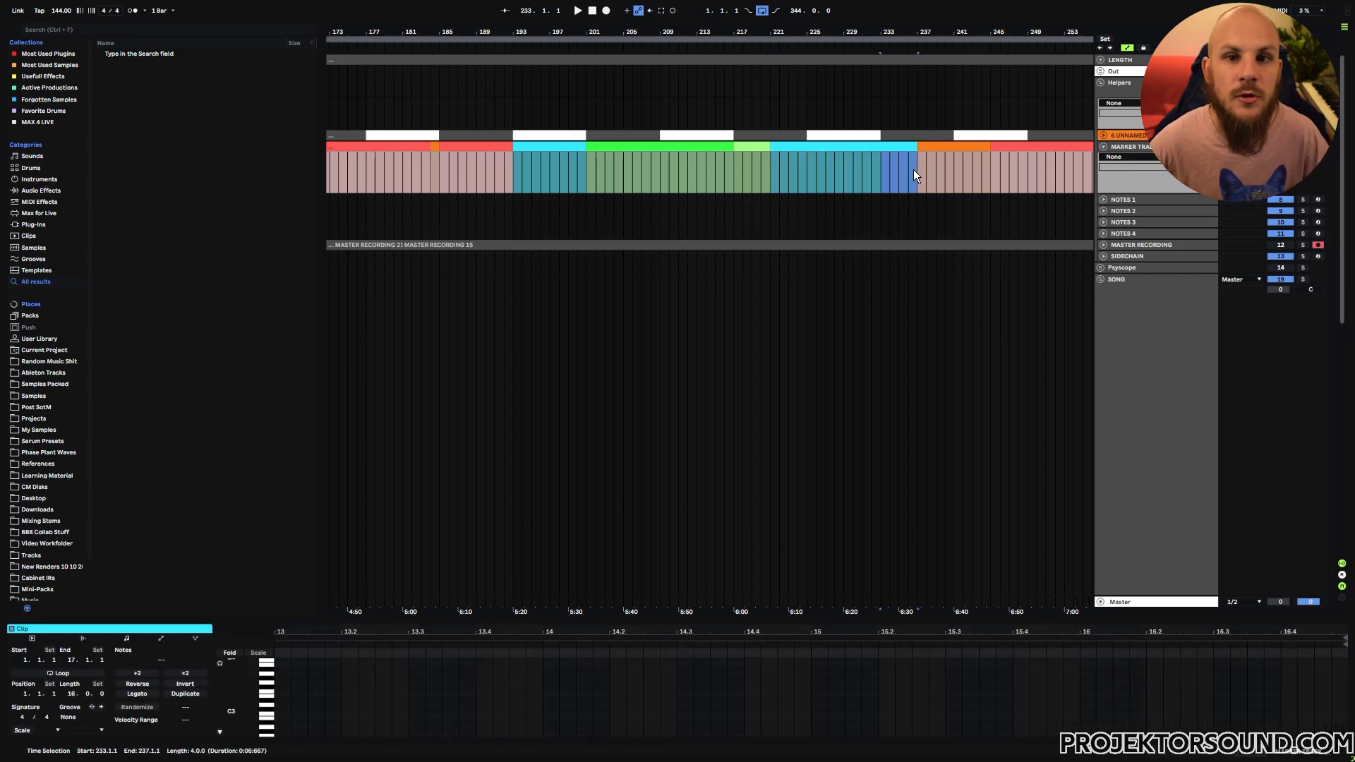
{"action": "left_click_drag", "start_coordinate": [994, 169], "coordinate": [1023, 169]}
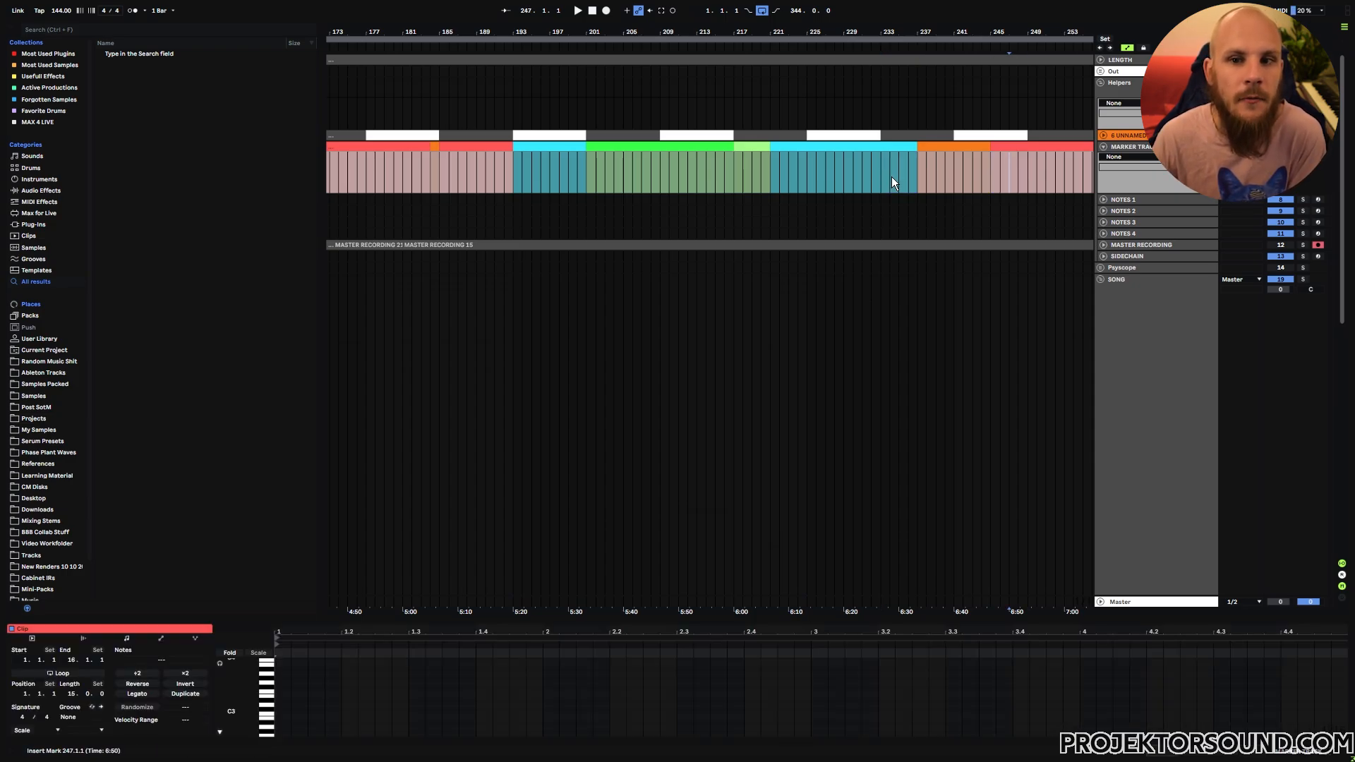
{"action": "left_click_drag", "start_coordinate": [884, 175], "coordinate": [905, 175]}
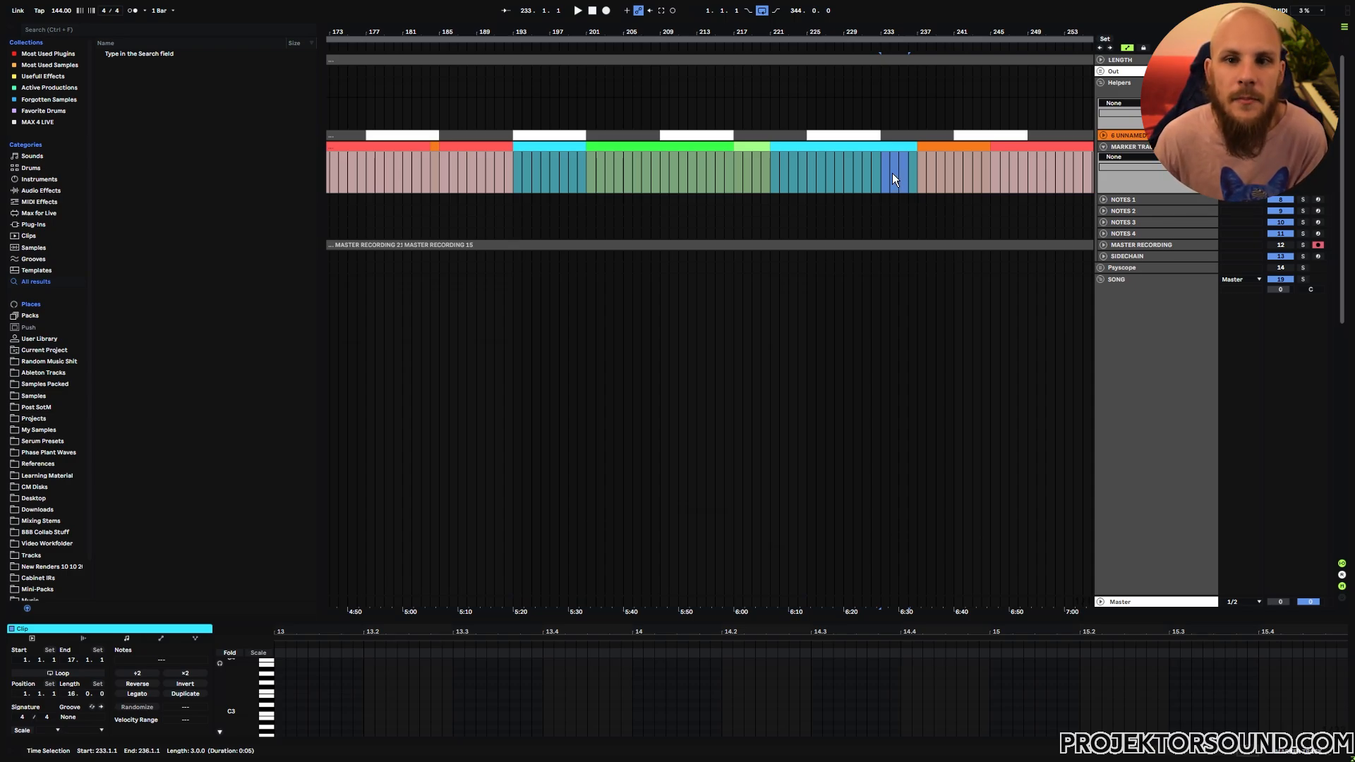
{"action": "left_click", "coordinate": [881, 176]}
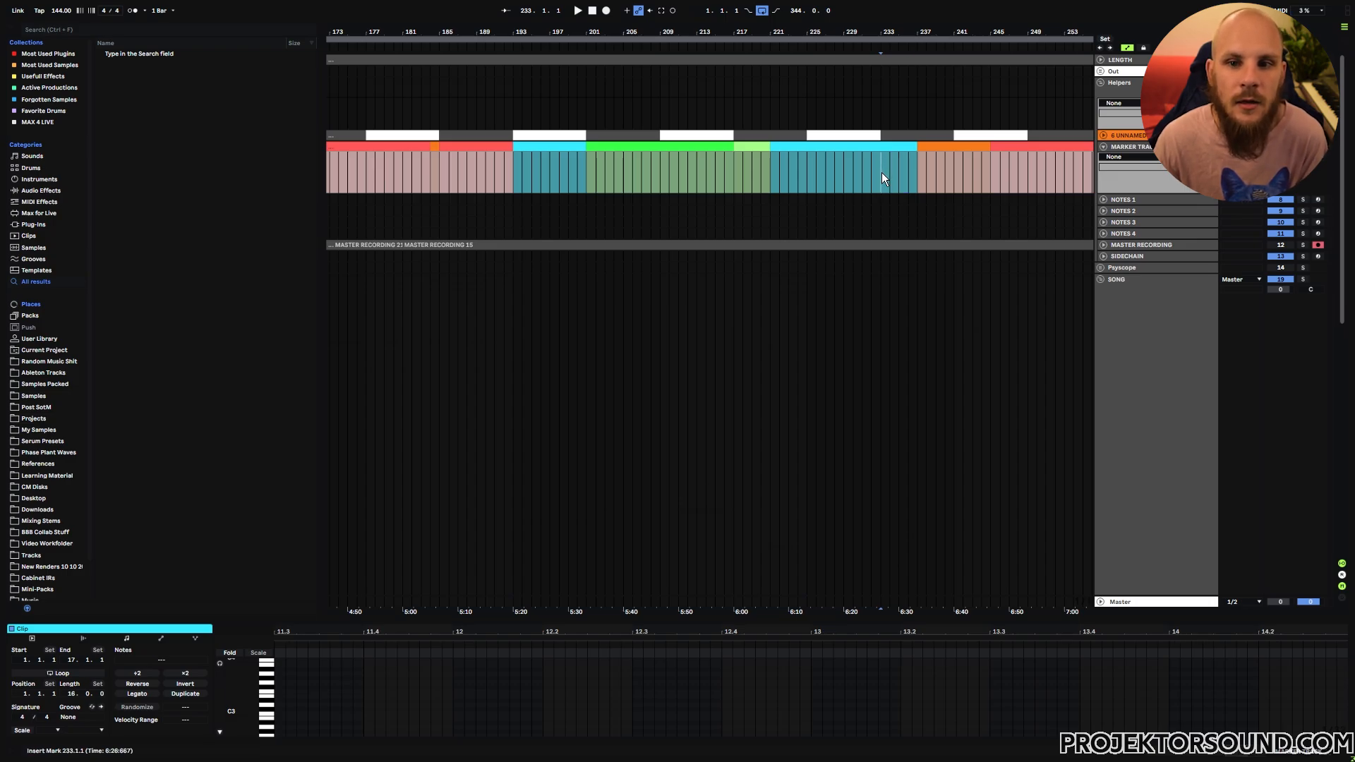
{"action": "left_click_drag", "start_coordinate": [640, 174], "coordinate": [997, 167]}
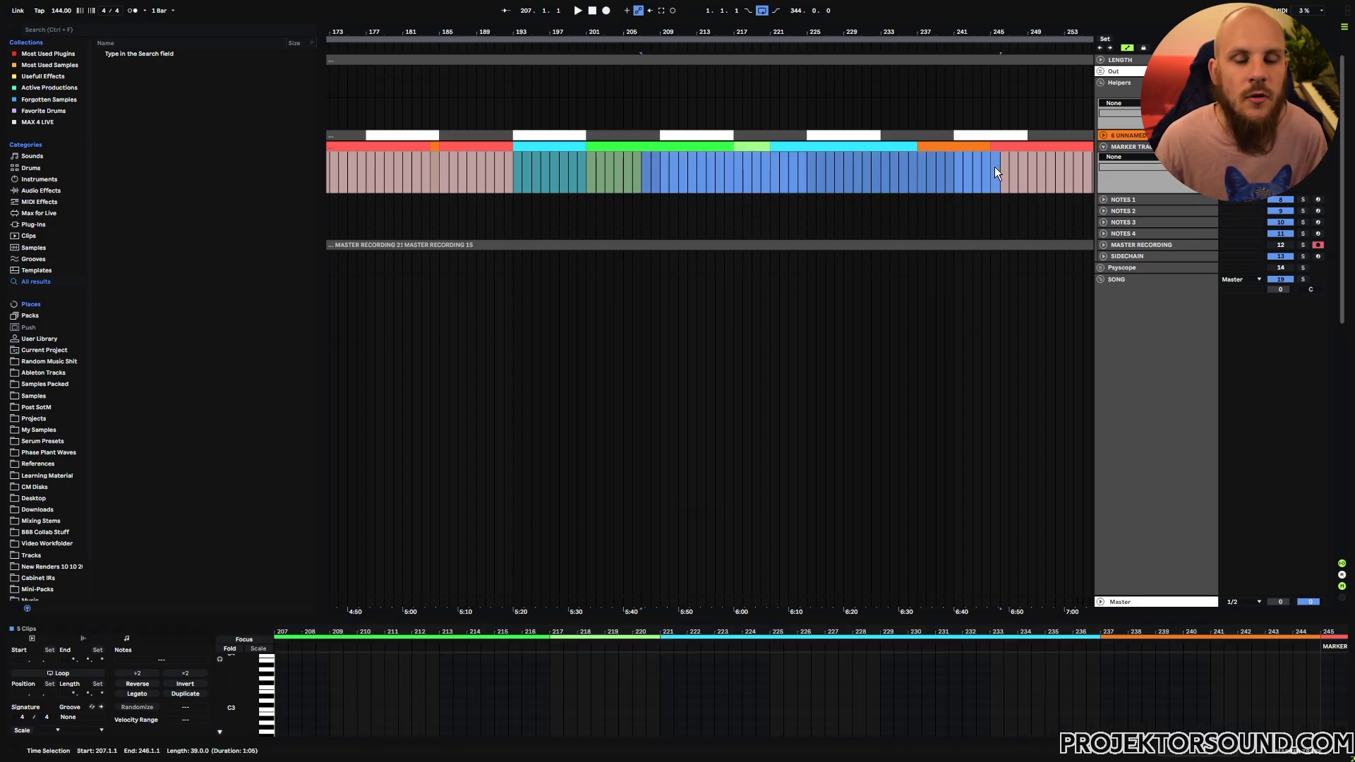
{"action": "left_click", "coordinate": [841, 172]}
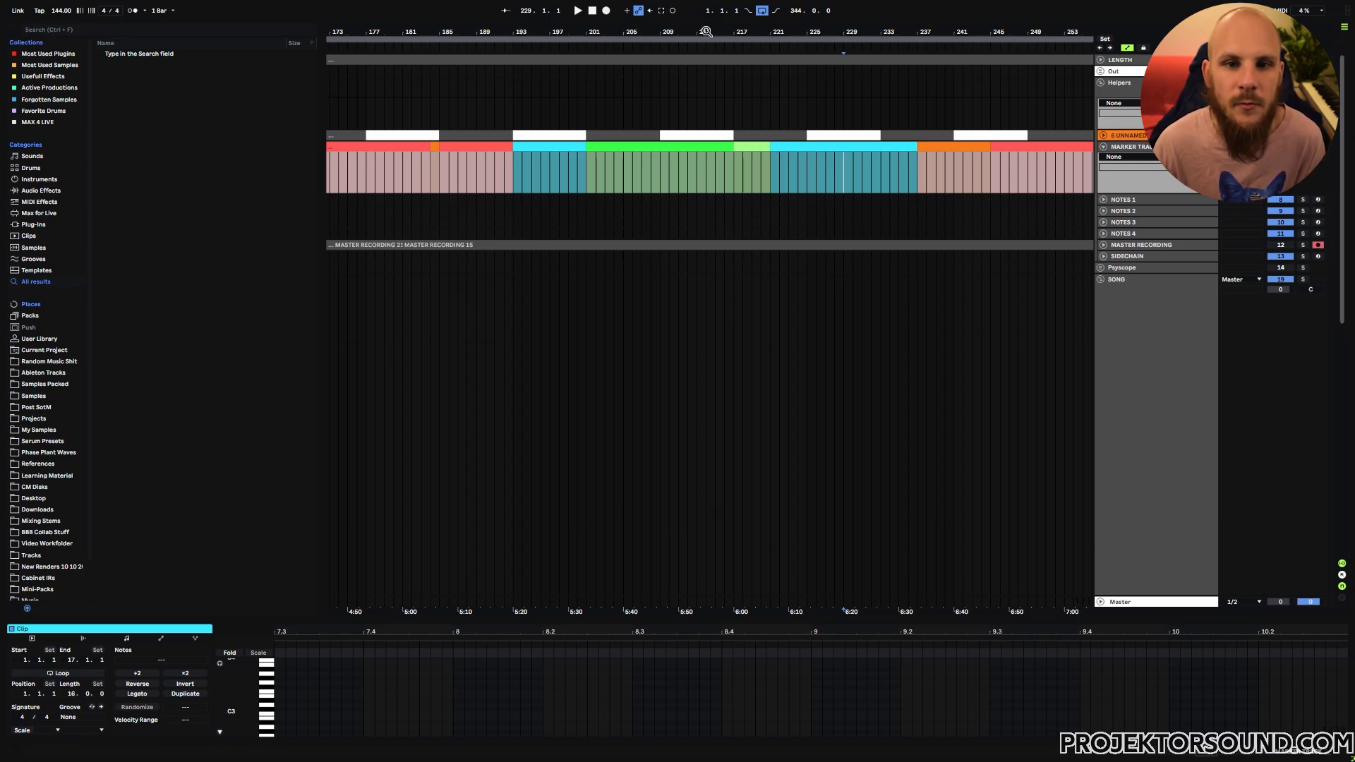
- Play the song from bar 221, the start of the cyan marker section after the light green one
{"action": "left_click_drag", "start_coordinate": [705, 32], "coordinate": [806, 4]}
{"action": "scroll", "coordinate": [514, 356], "scroll_direction": "down", "scroll_amount": 10}
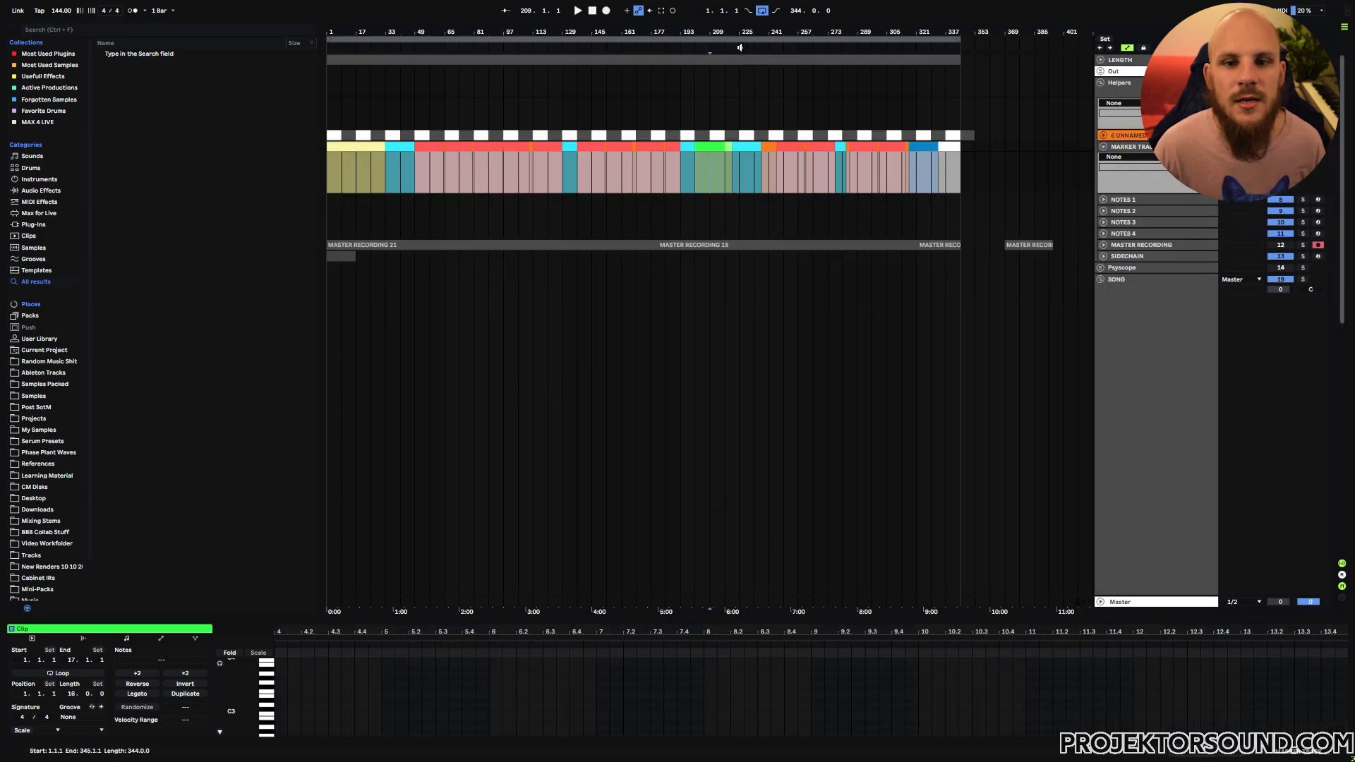
{"action": "left_click_drag", "start_coordinate": [741, 33], "coordinate": [694, 170]}
{"action": "left_click", "coordinate": [689, 166]}
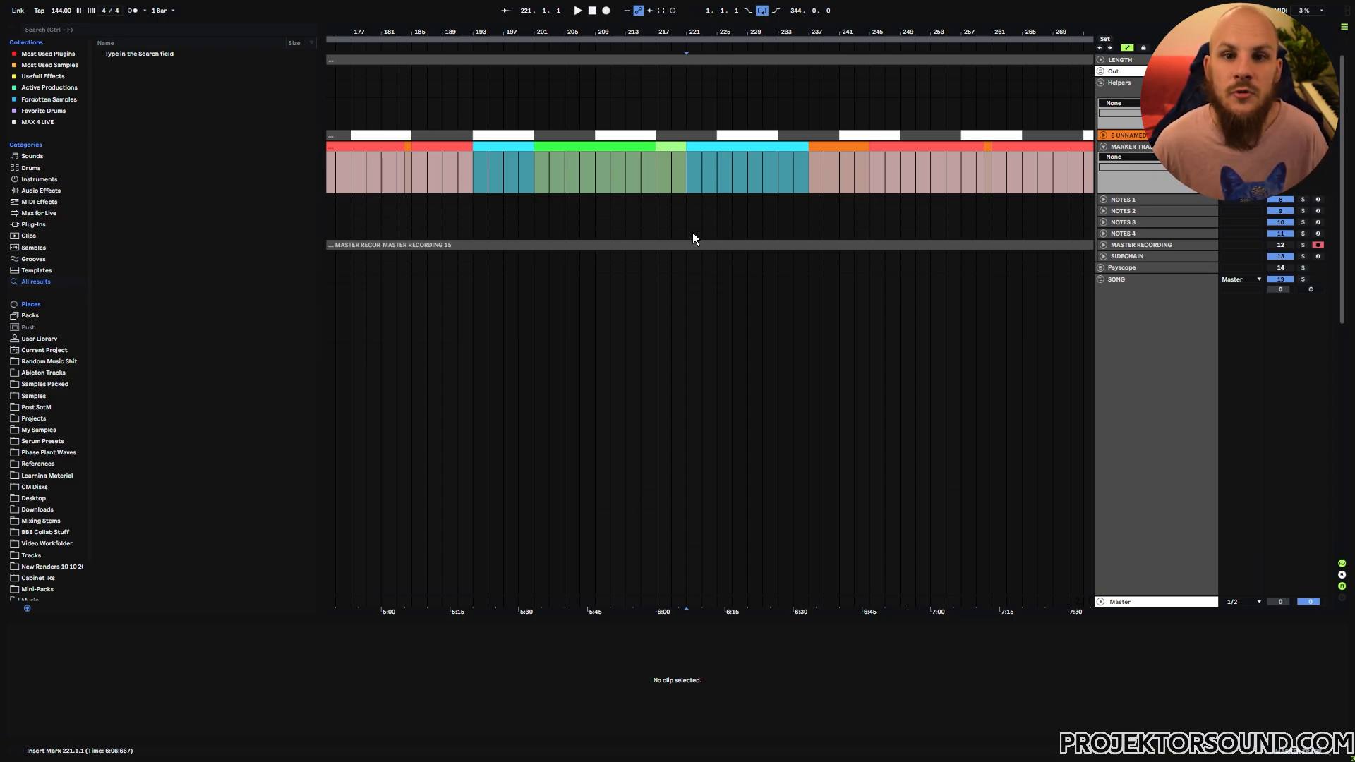
{"action": "key", "text": "space"}
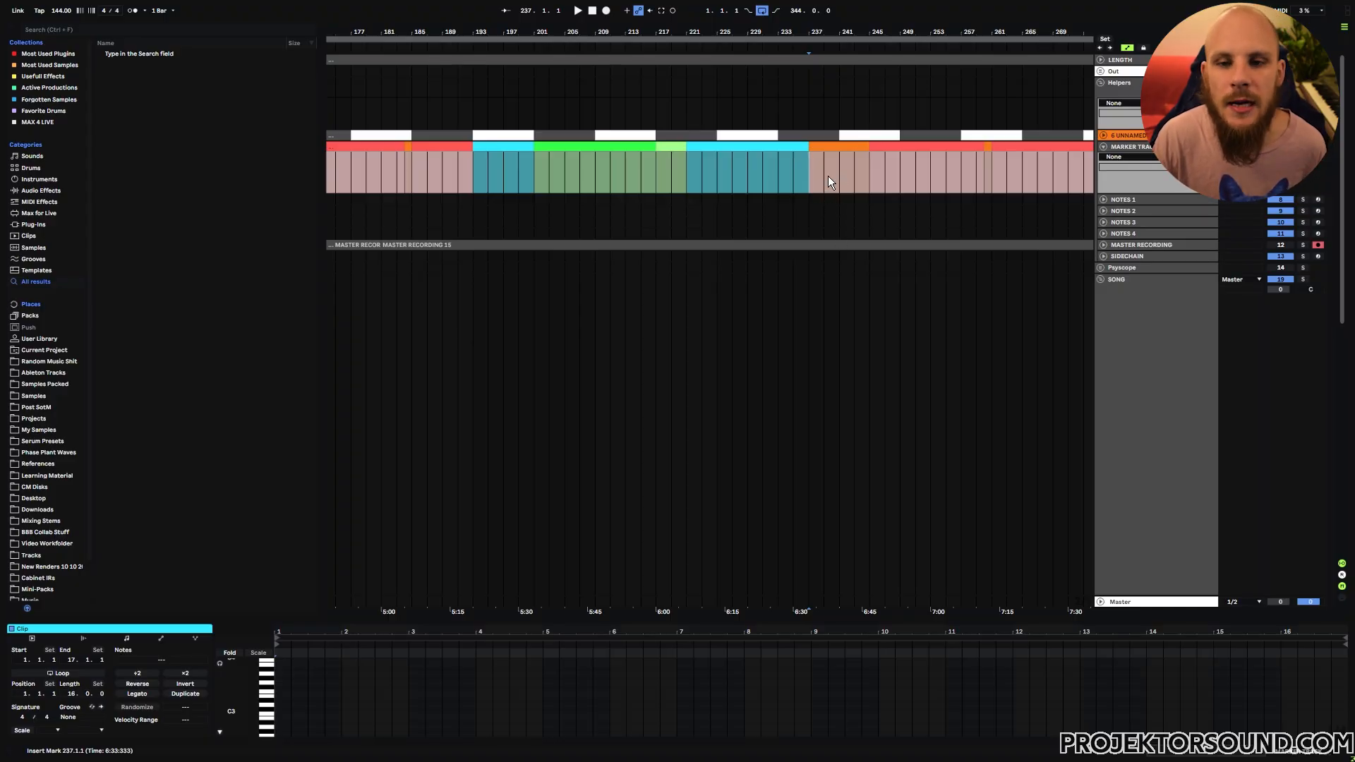
- Highlight bars 229 to 237 of the cyan marker section and play the song from bar 233 into bar 247
{"action": "left_click_drag", "start_coordinate": [746, 169], "coordinate": [810, 167]}
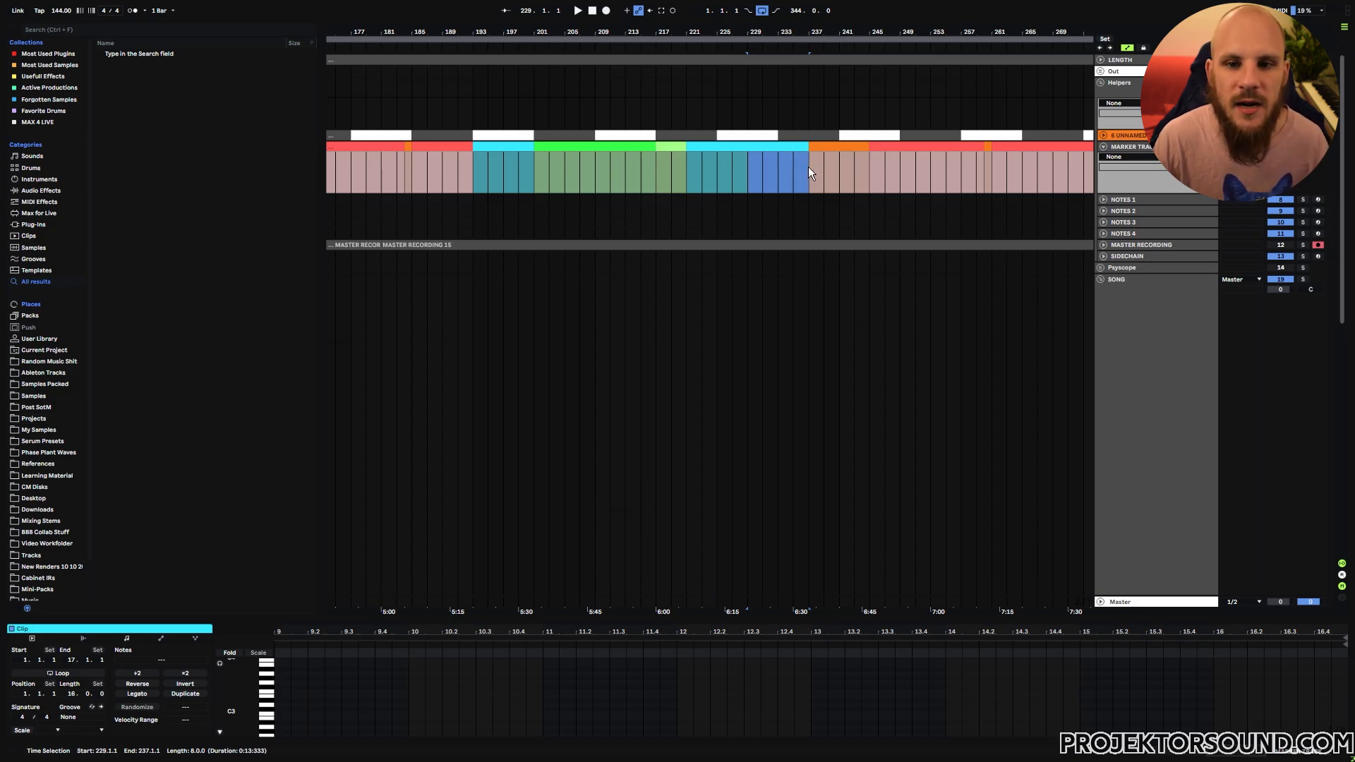
{"action": "left_click", "coordinate": [807, 166]}
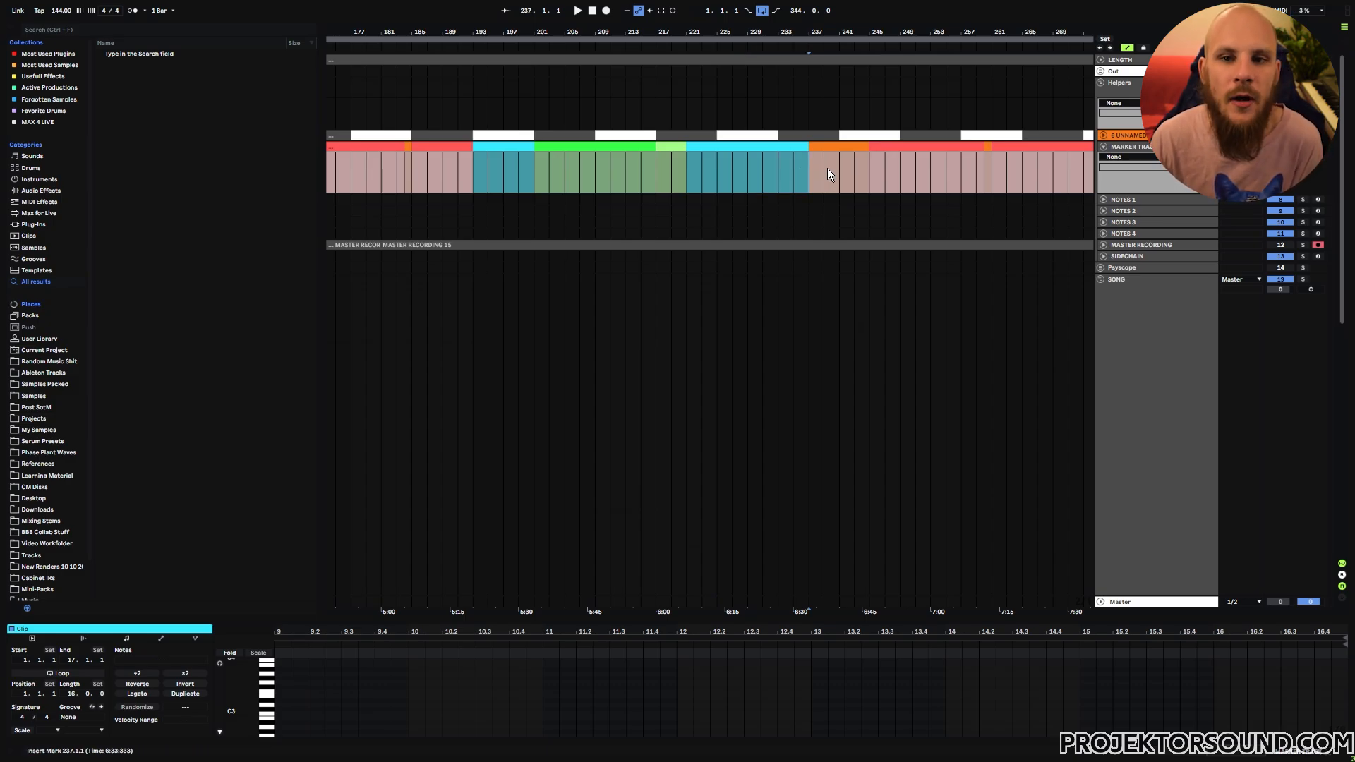
{"action": "left_click", "coordinate": [788, 170]}
{"action": "key", "text": "space"}
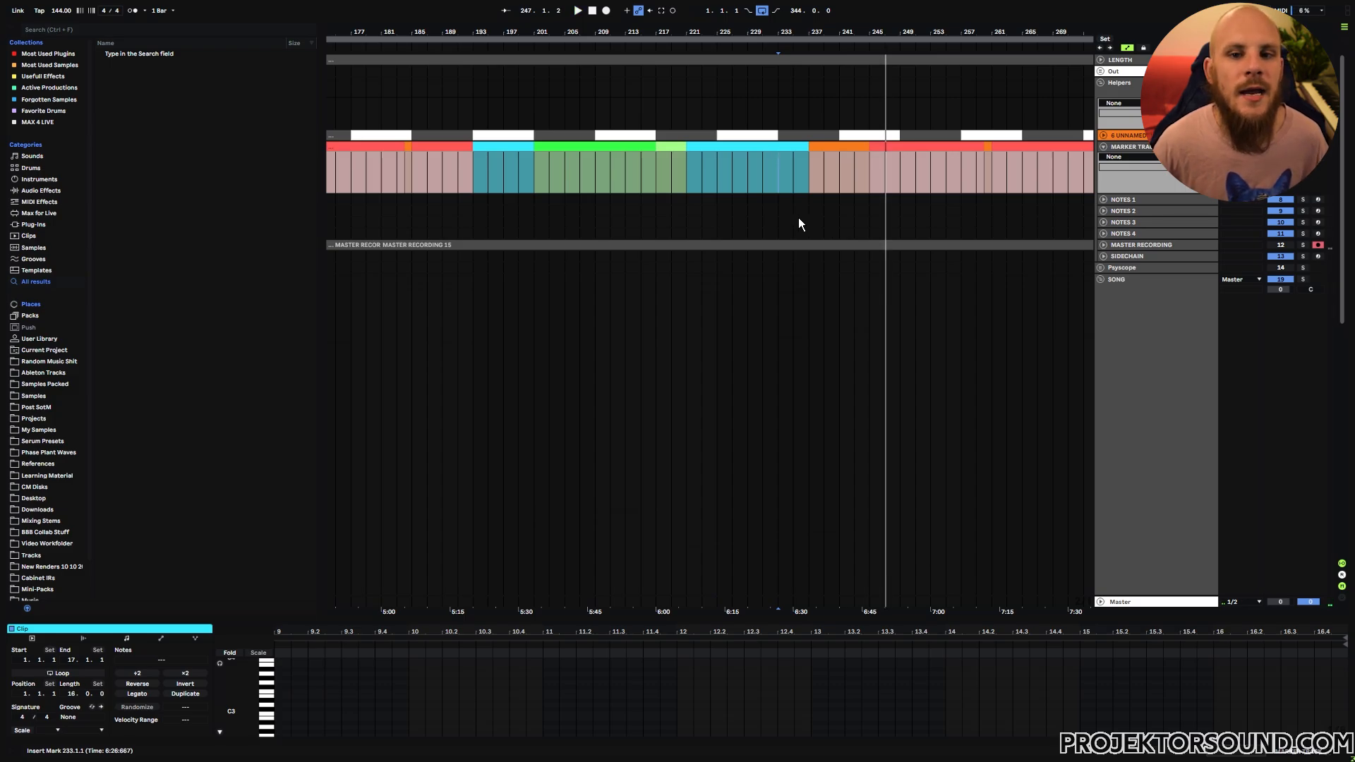
- Highlight the orange marker section spanning bars 237 to 245 on the marker track
{"action": "left_click_drag", "start_coordinate": [837, 167], "coordinate": [814, 158]}
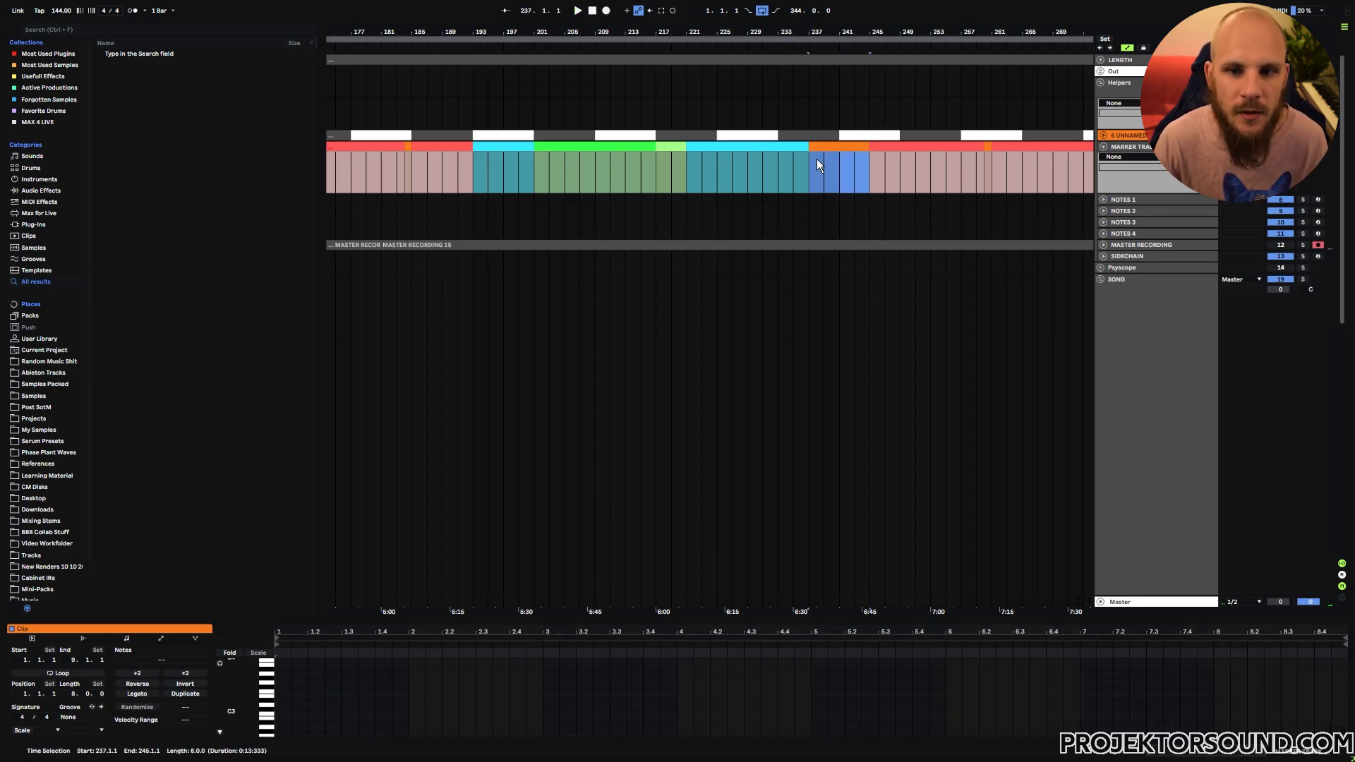
{"action": "left_click", "coordinate": [815, 167]}
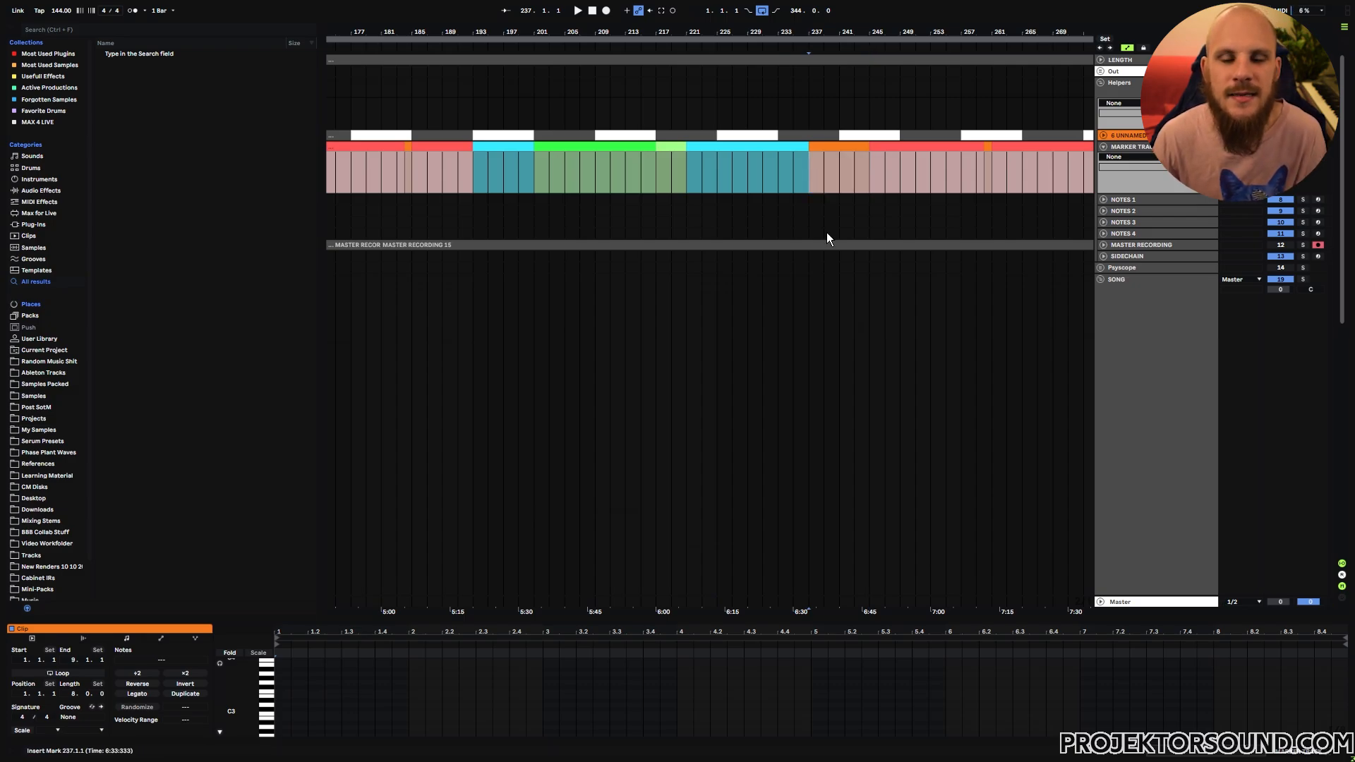
- Highlight the light green marker section at bars 217 to 221, the green one before it and the cyan one after it
{"action": "left_click", "coordinate": [670, 147]}
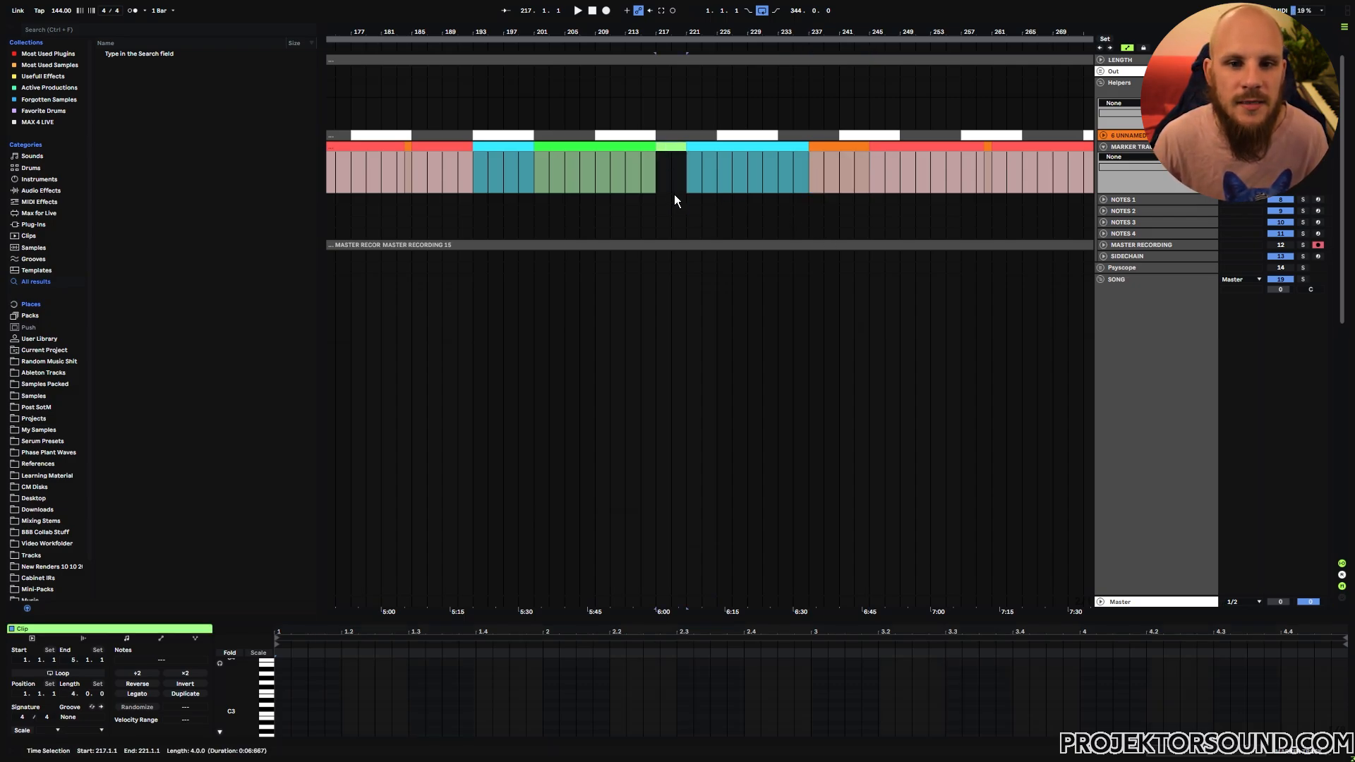
{"action": "left_click", "coordinate": [627, 147]}
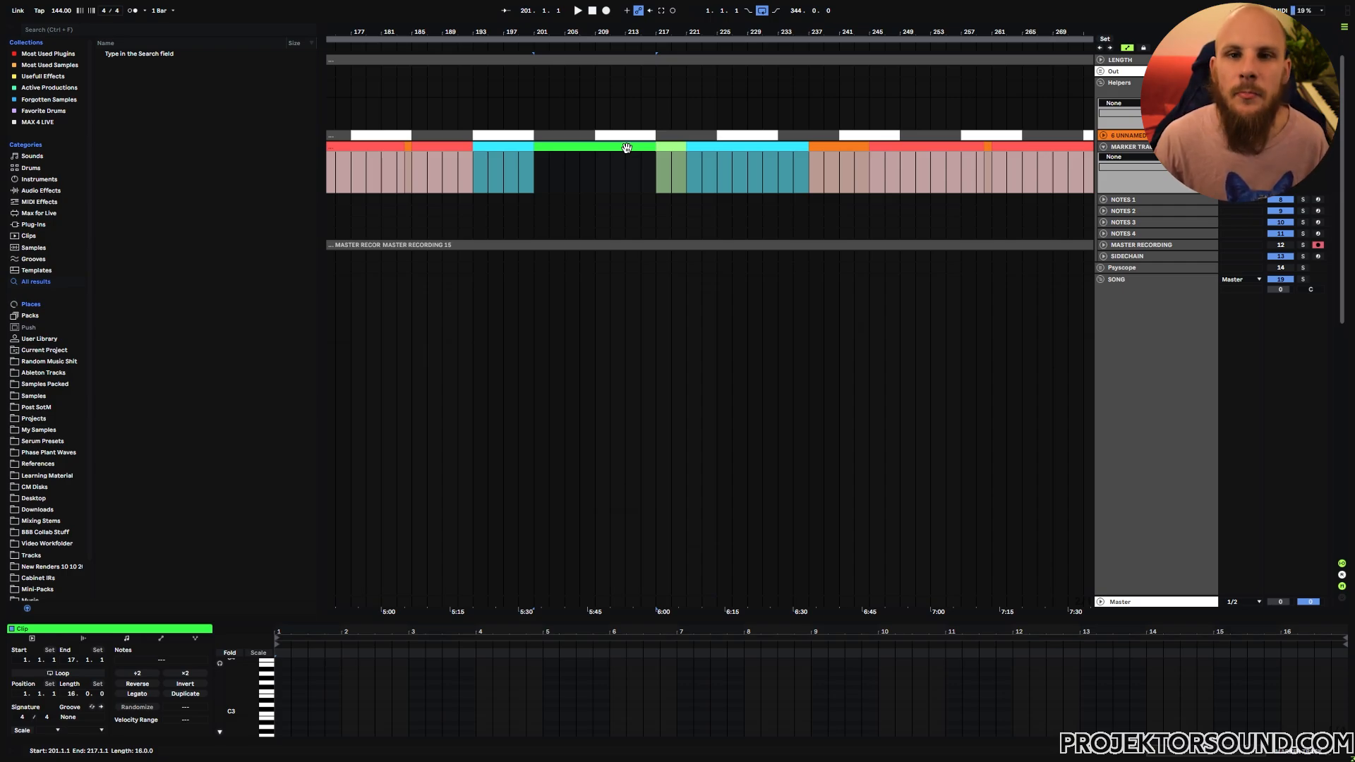
{"action": "left_click", "coordinate": [707, 147]}
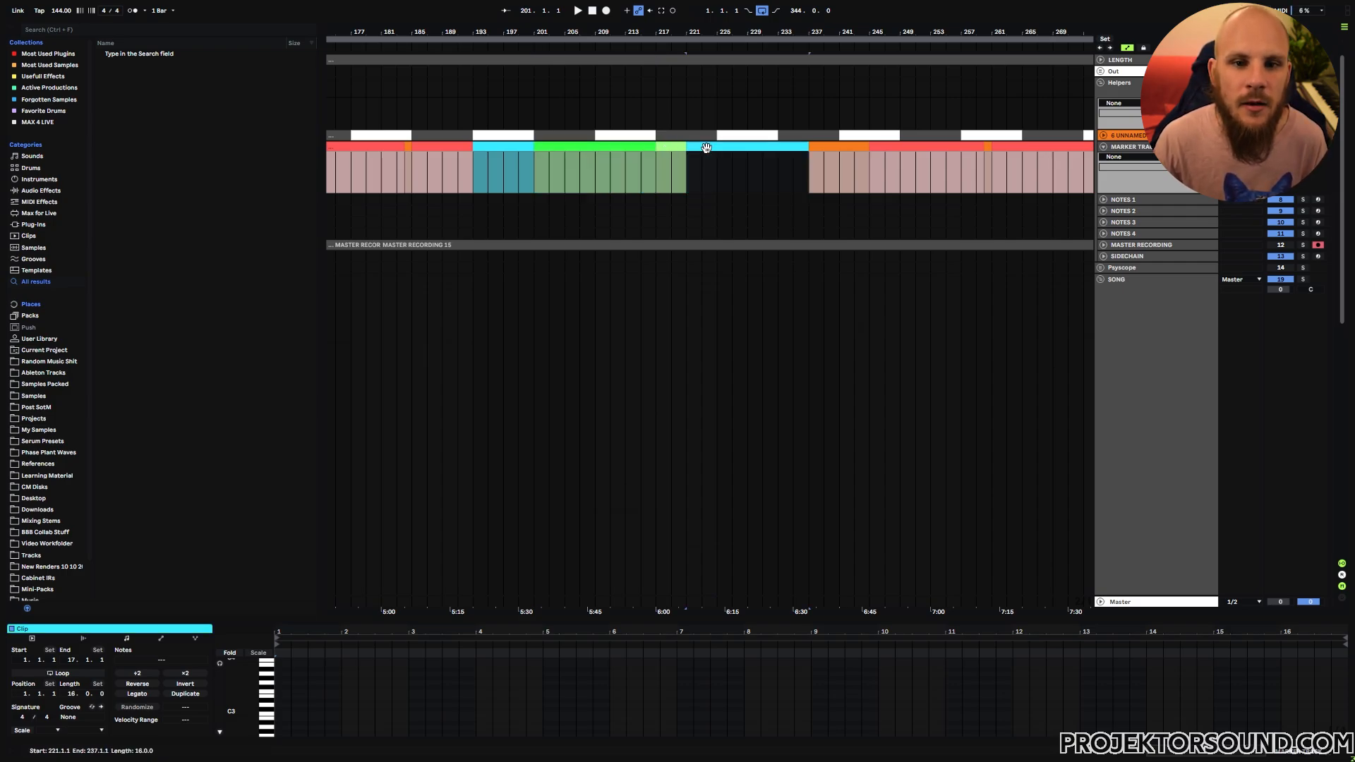
- Play the song from bar 213 in the green marker section into the cyan section
{"action": "left_click", "coordinate": [641, 166]}
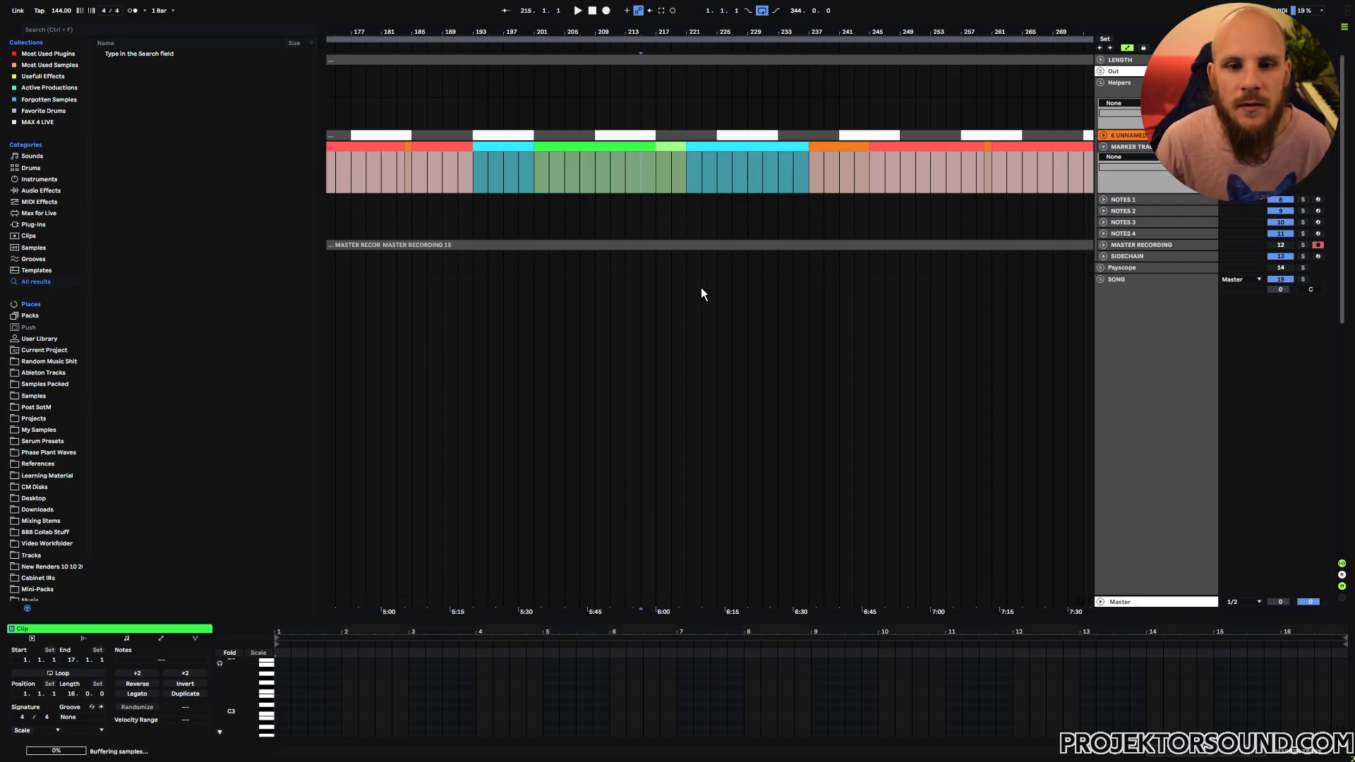
{"action": "left_click", "coordinate": [624, 166]}
{"action": "key", "text": "space"}
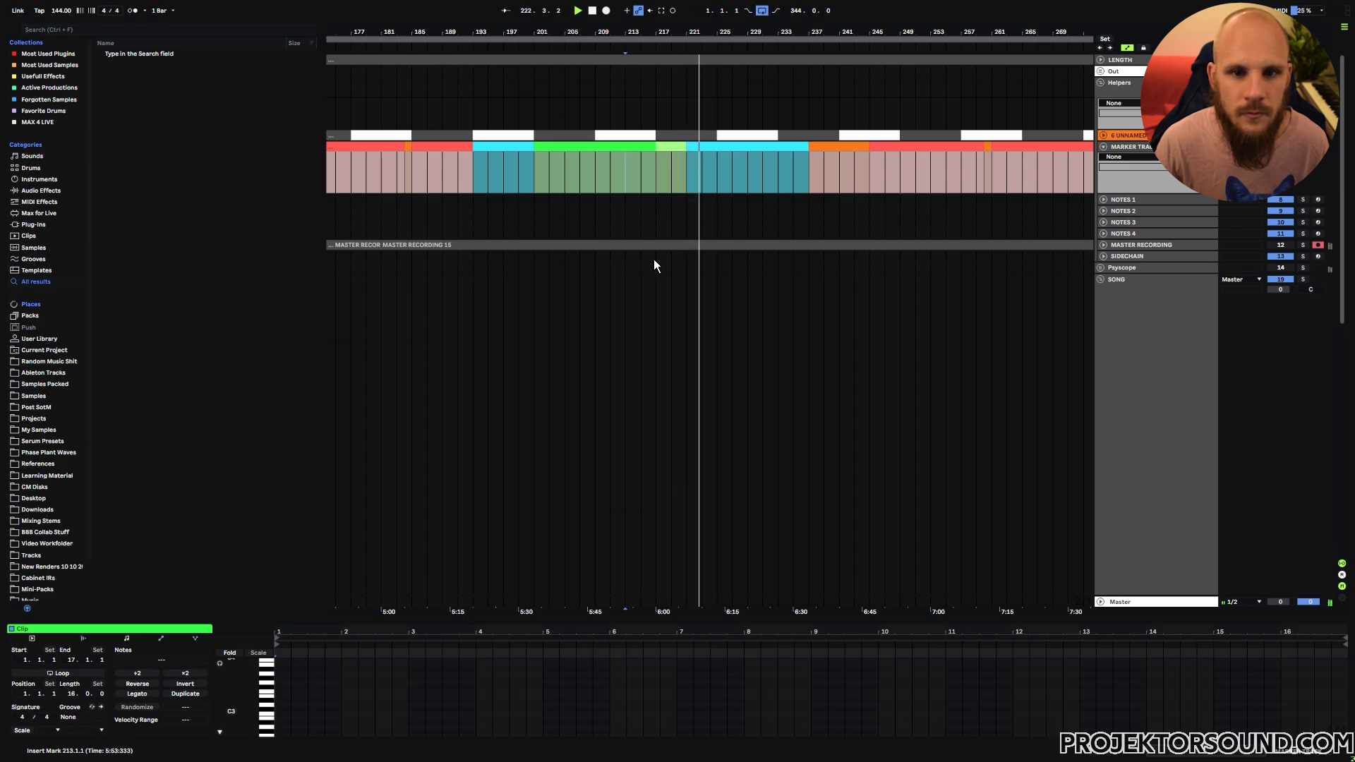
{"action": "left_click", "coordinate": [661, 170]}
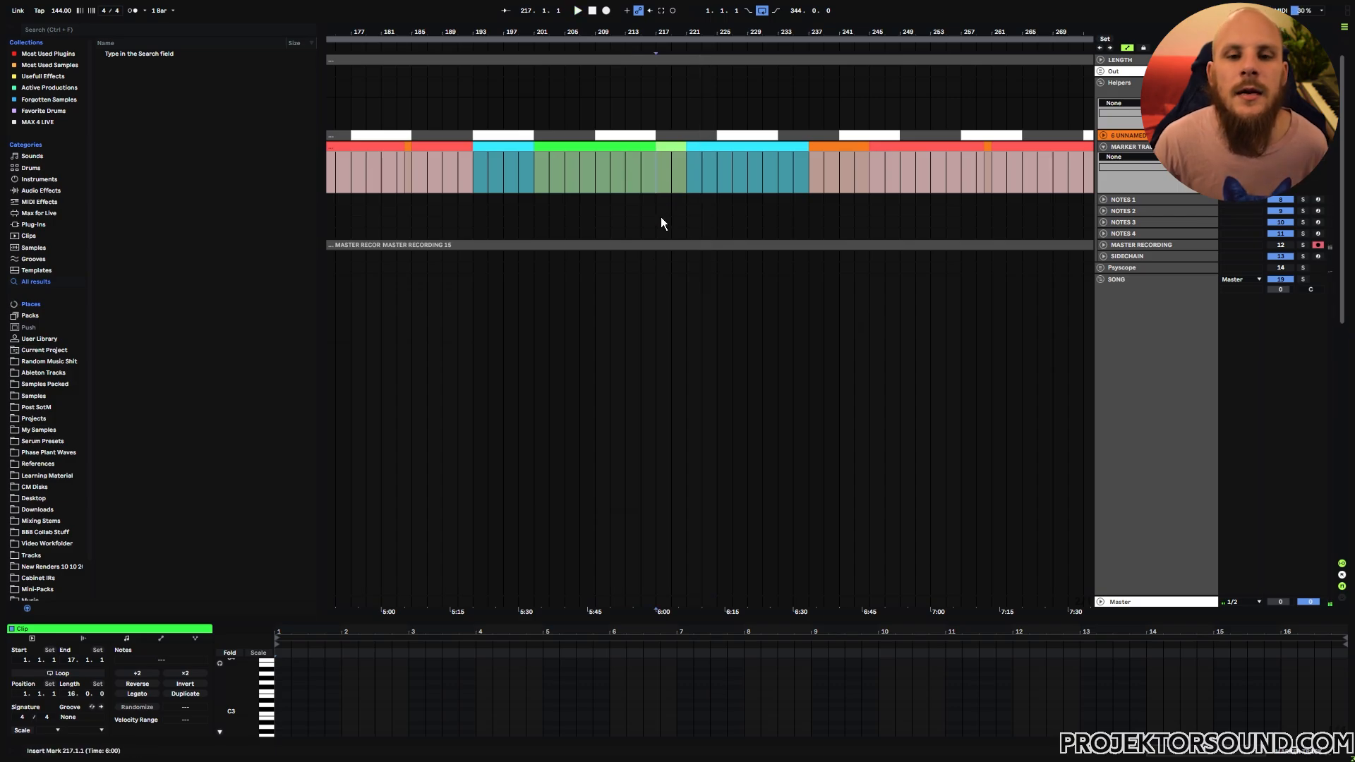
- Highlight the light green section's two halves, bars 217 to 219 and 219 to 221, and bars 221 to 233 of the cyan section
{"action": "left_click", "coordinate": [687, 163]}
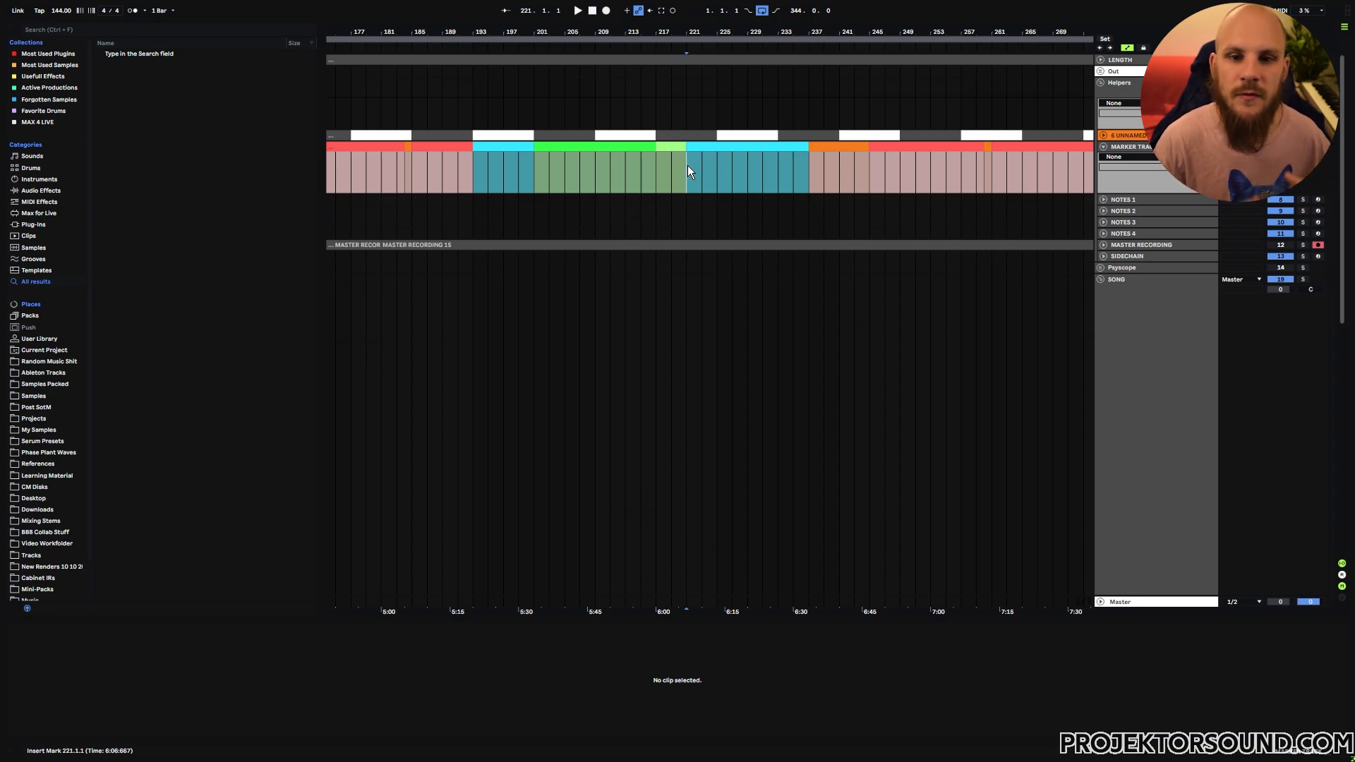
{"action": "left_click", "coordinate": [657, 173]}
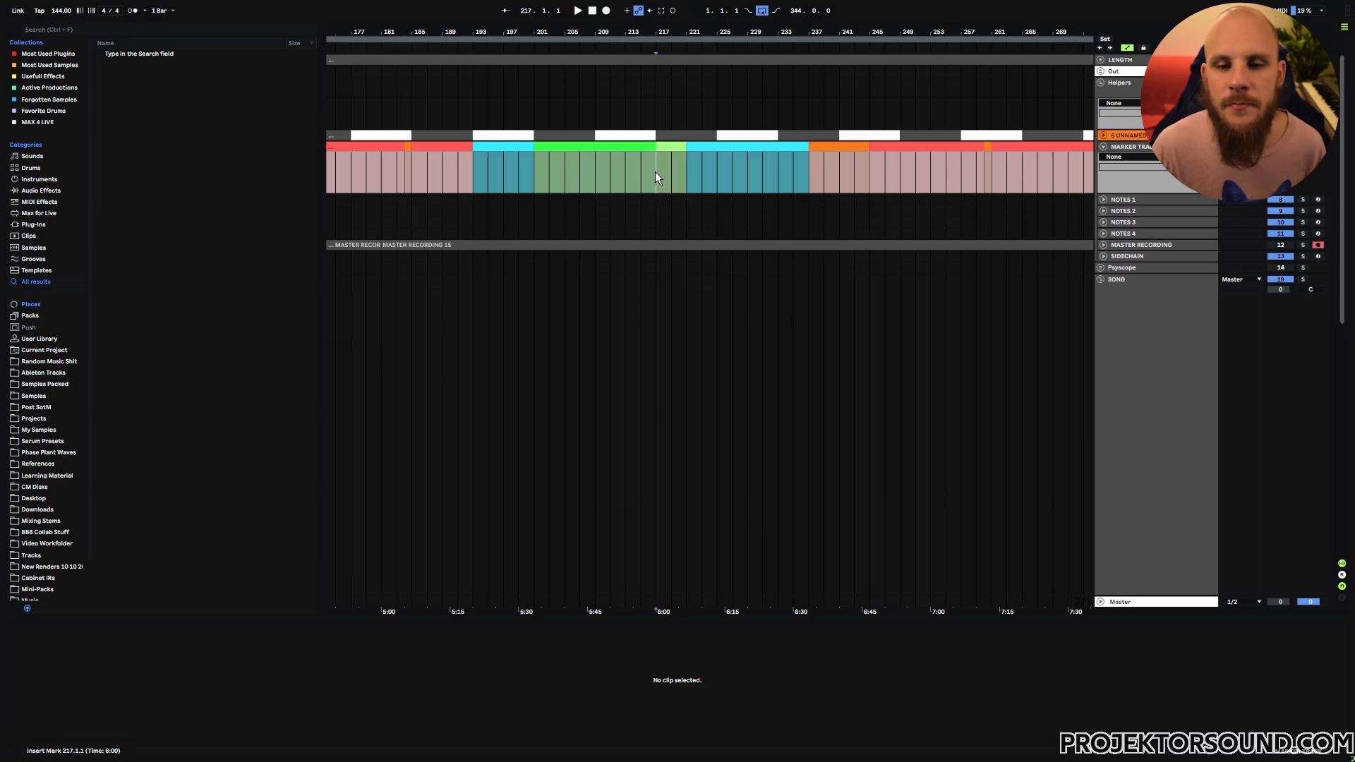
{"action": "left_click", "coordinate": [664, 176]}
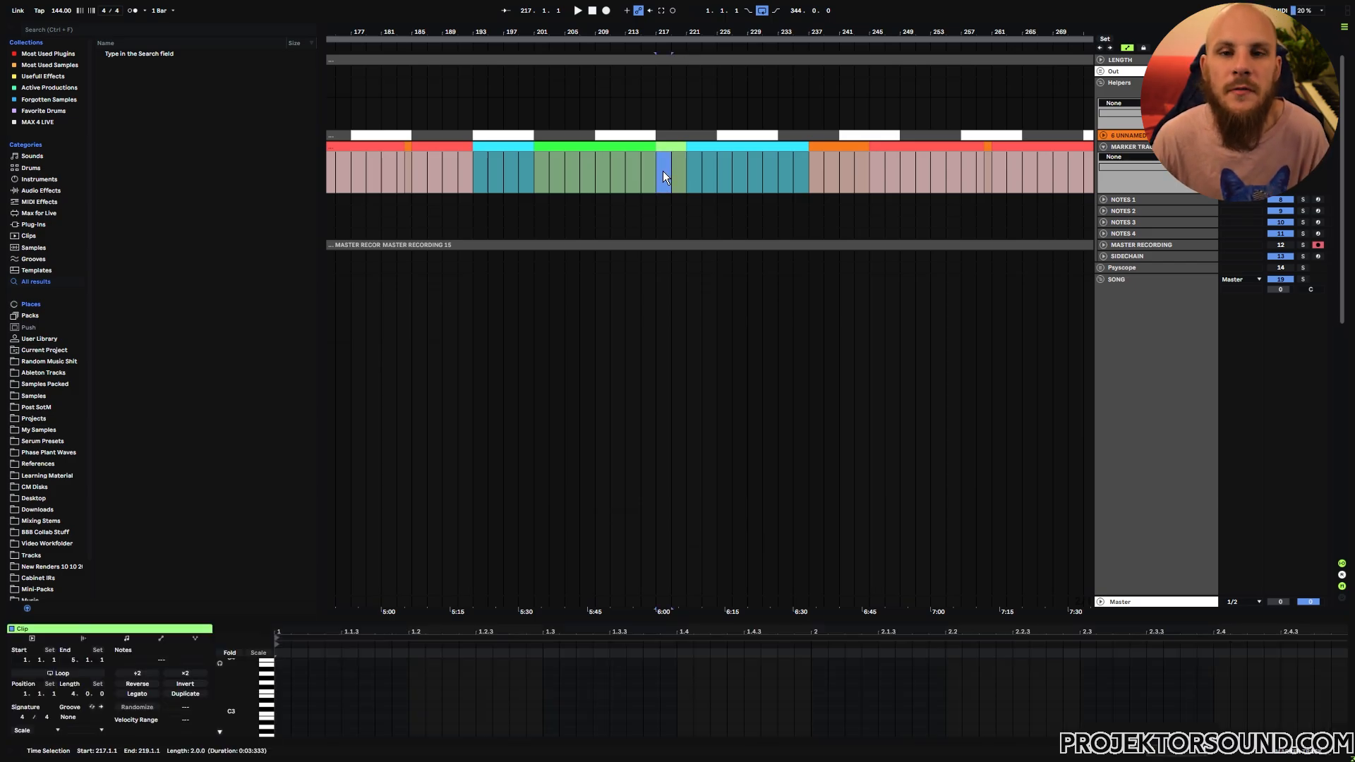
{"action": "left_click", "coordinate": [659, 172]}
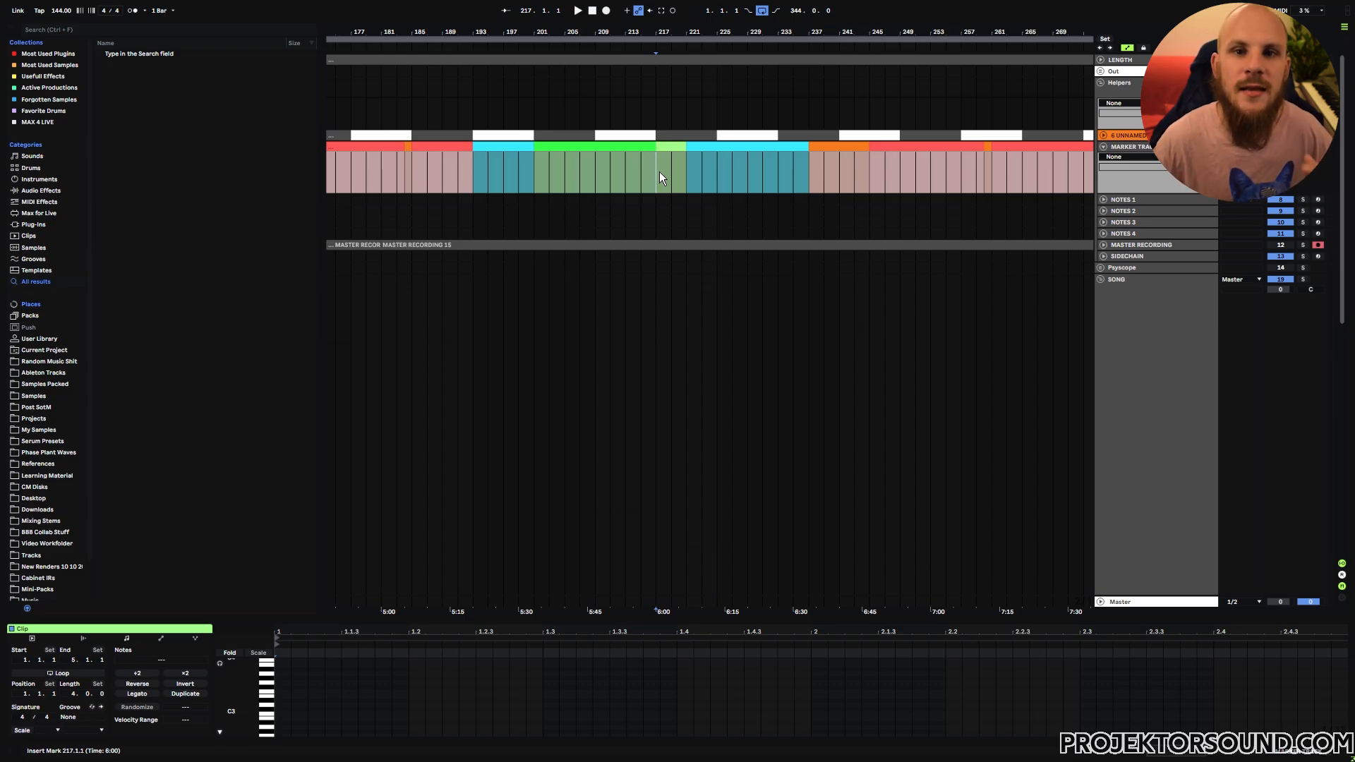
{"action": "left_click", "coordinate": [687, 170]}
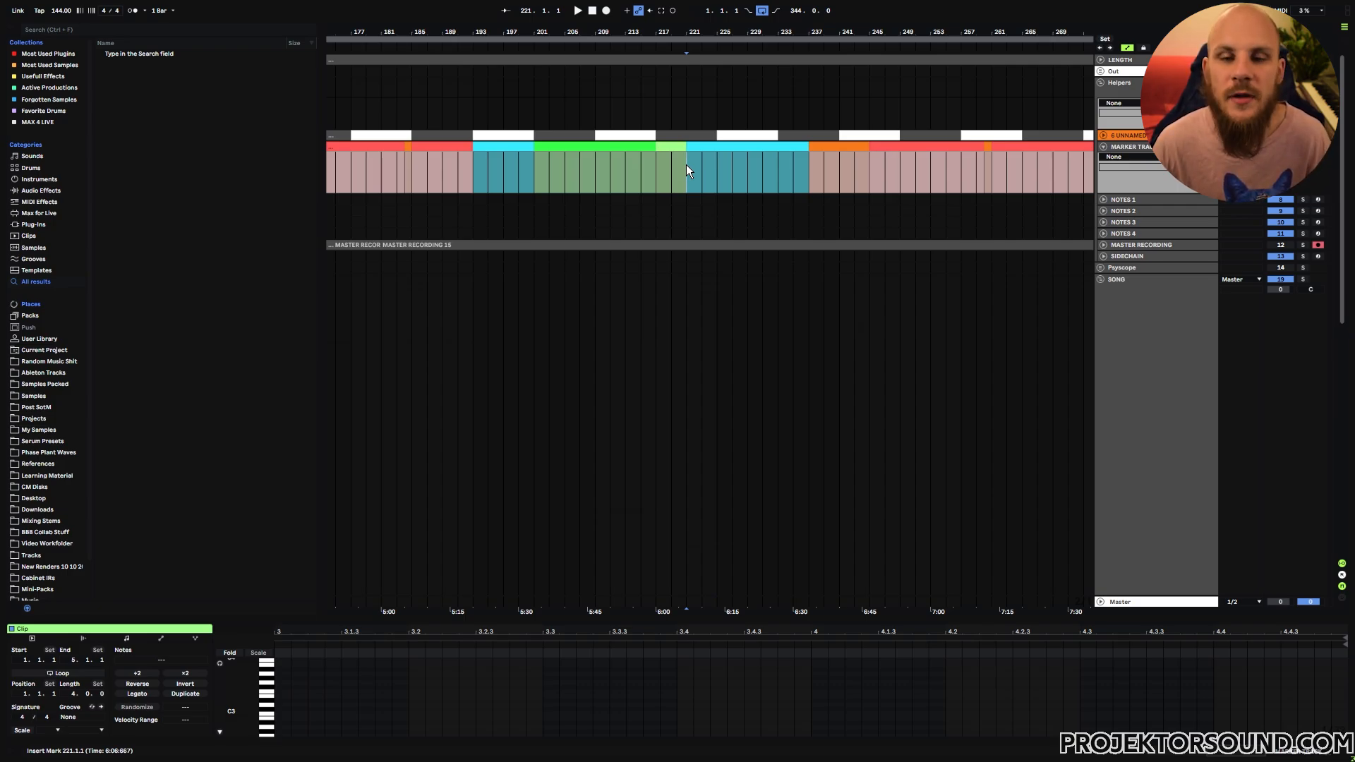
{"action": "left_click_drag", "start_coordinate": [672, 167], "coordinate": [686, 168]}
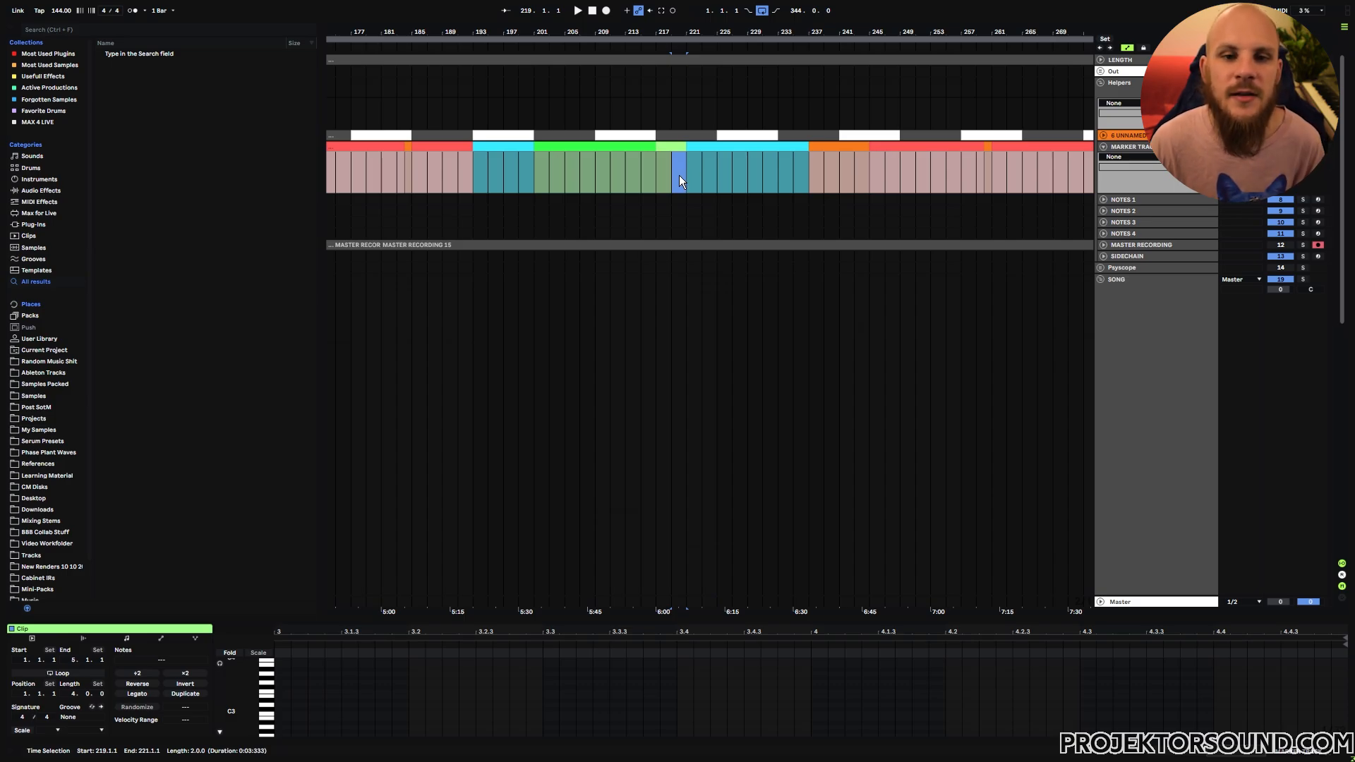
{"action": "left_click", "coordinate": [684, 173]}
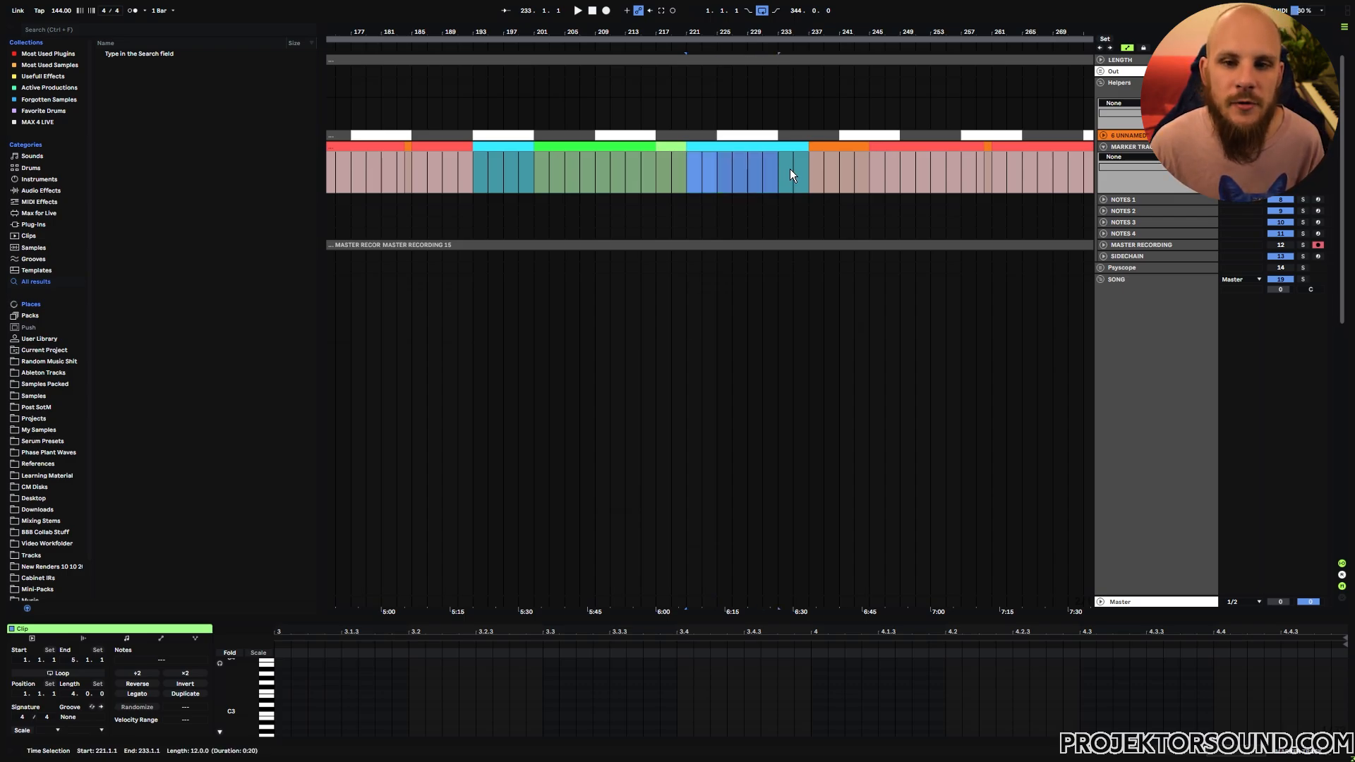
{"action": "left_click", "coordinate": [807, 170]}
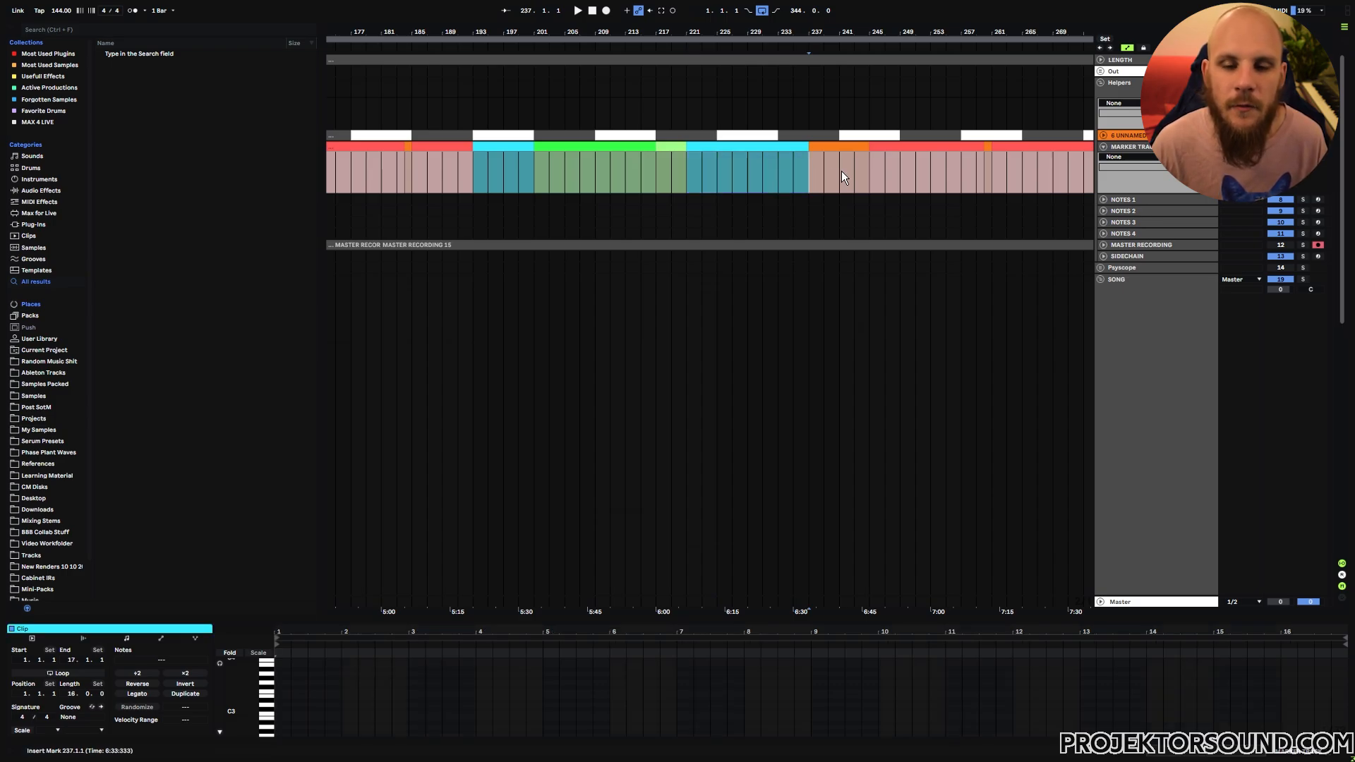
- Shorten the orange marker clip after the cyan section so that it ends at bar 241
{"action": "left_click", "coordinate": [872, 155]}
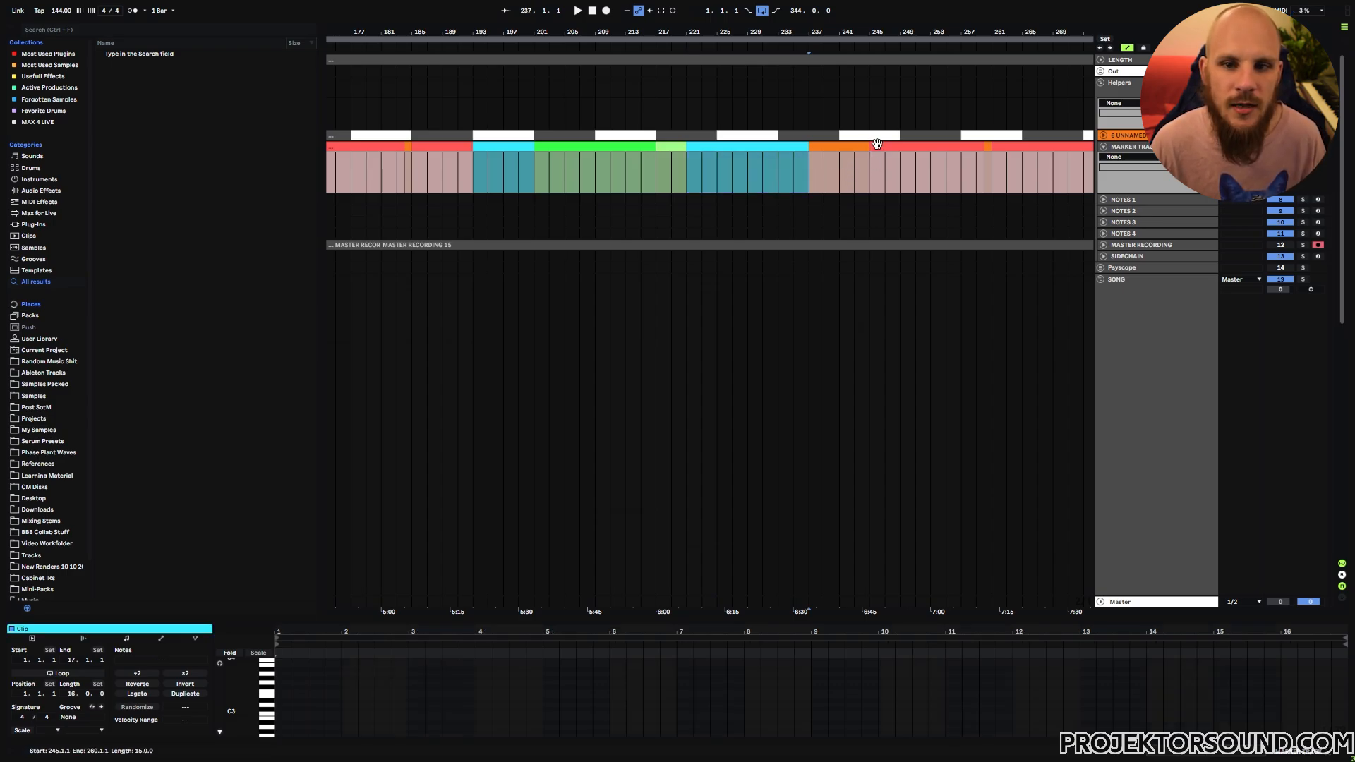
{"action": "key", "text": "Delete"}
{"action": "key", "text": "ctrl+z"}
{"action": "left_click", "coordinate": [972, 136]}
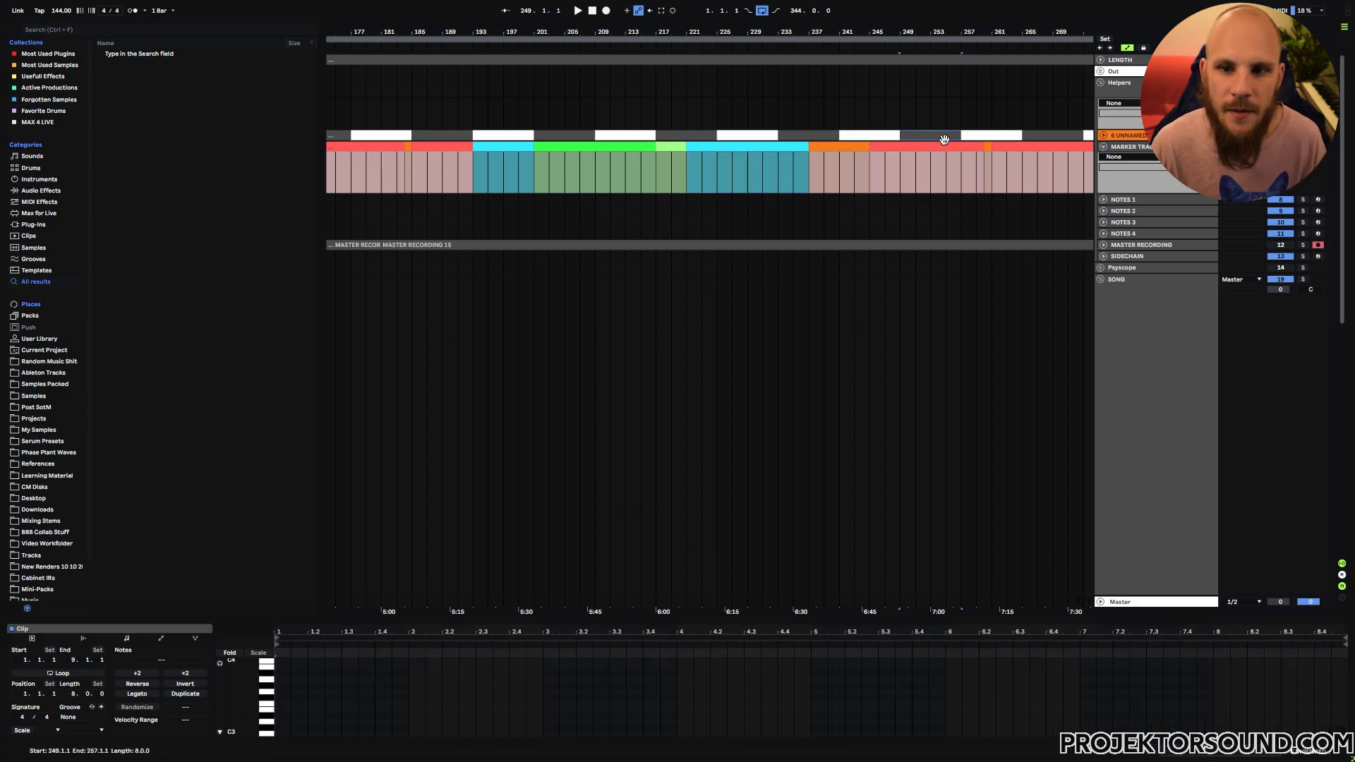
{"action": "left_click_drag", "start_coordinate": [867, 146], "coordinate": [837, 147]}
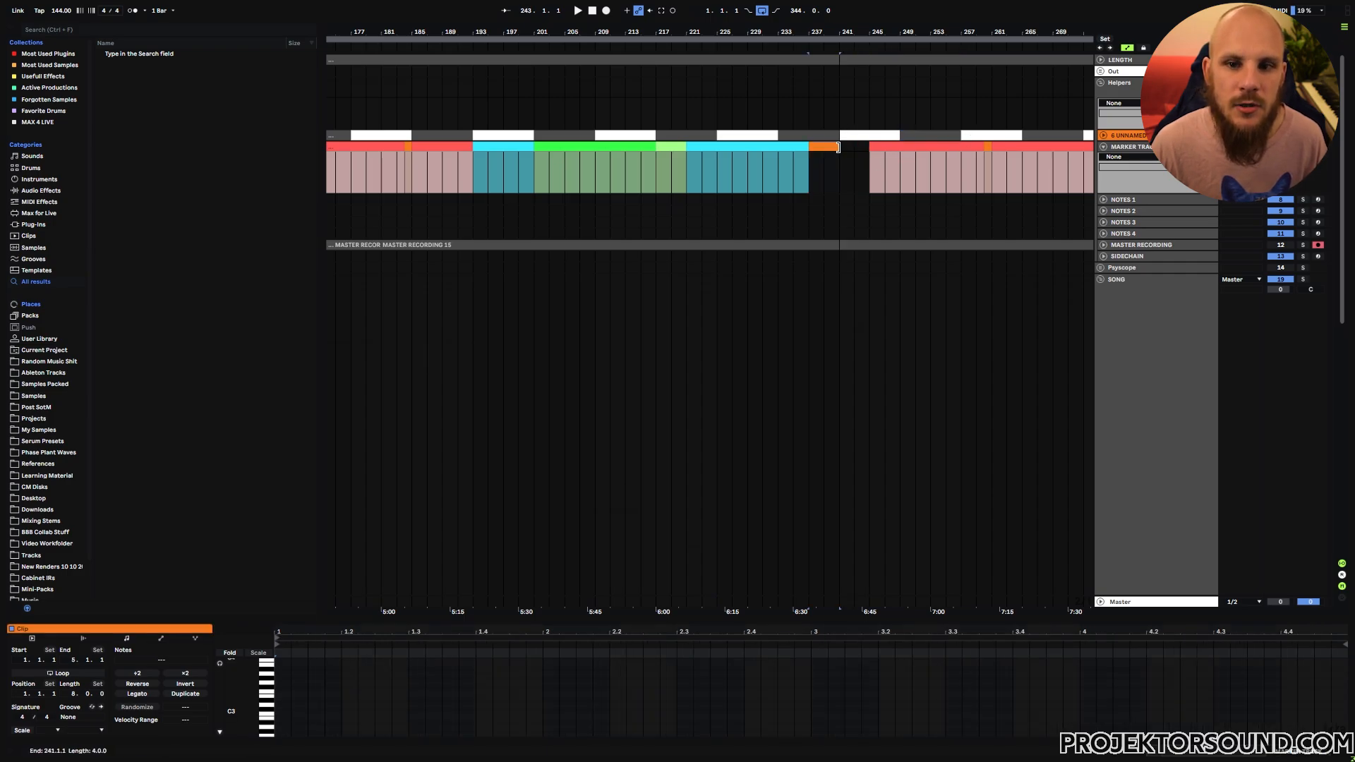
- Try moving all marker clips from bar 245 onward four bars earlier, and undo the move together with the orange clip's shortening
{"action": "left_click", "coordinate": [882, 152]}
{"action": "key", "text": "ctrl+a"}
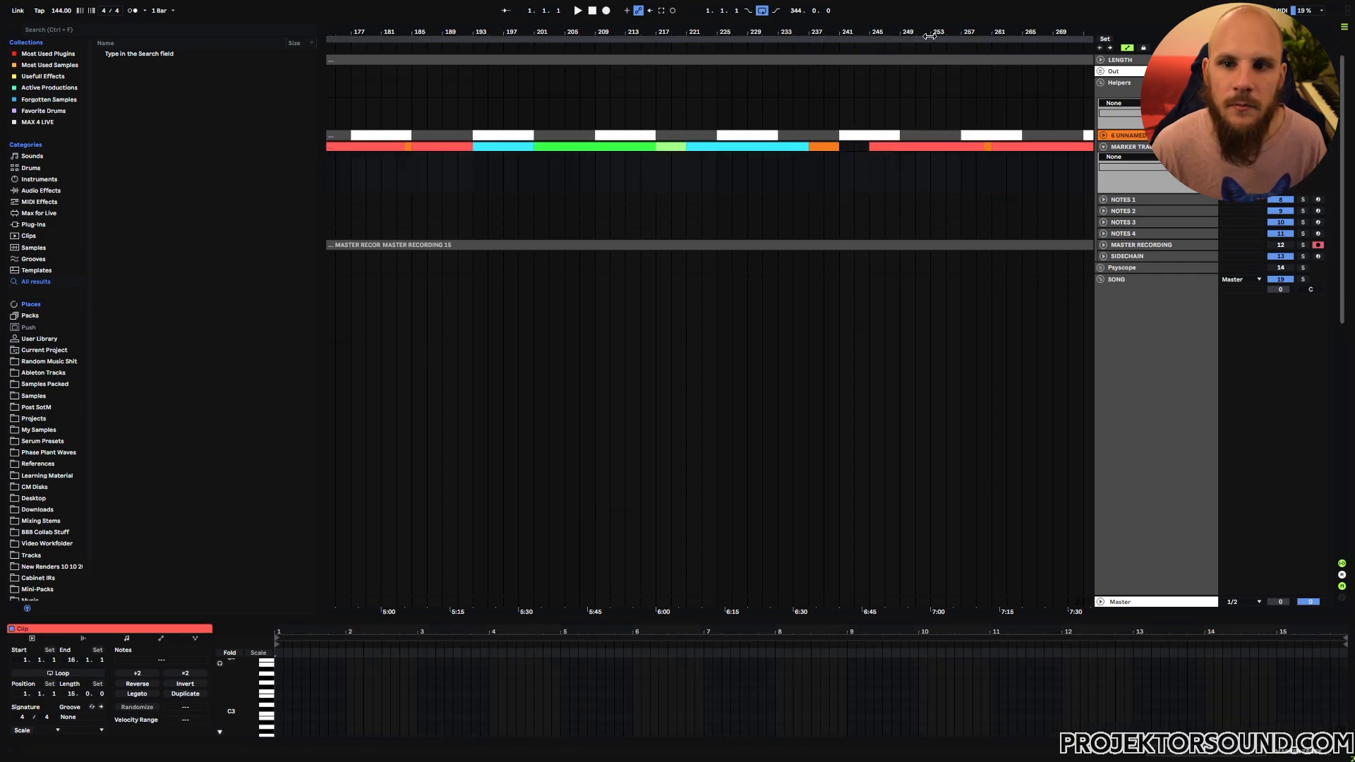
{"action": "left_click_drag", "start_coordinate": [919, 30], "coordinate": [572, 30]}
{"action": "left_click", "coordinate": [578, 149]}
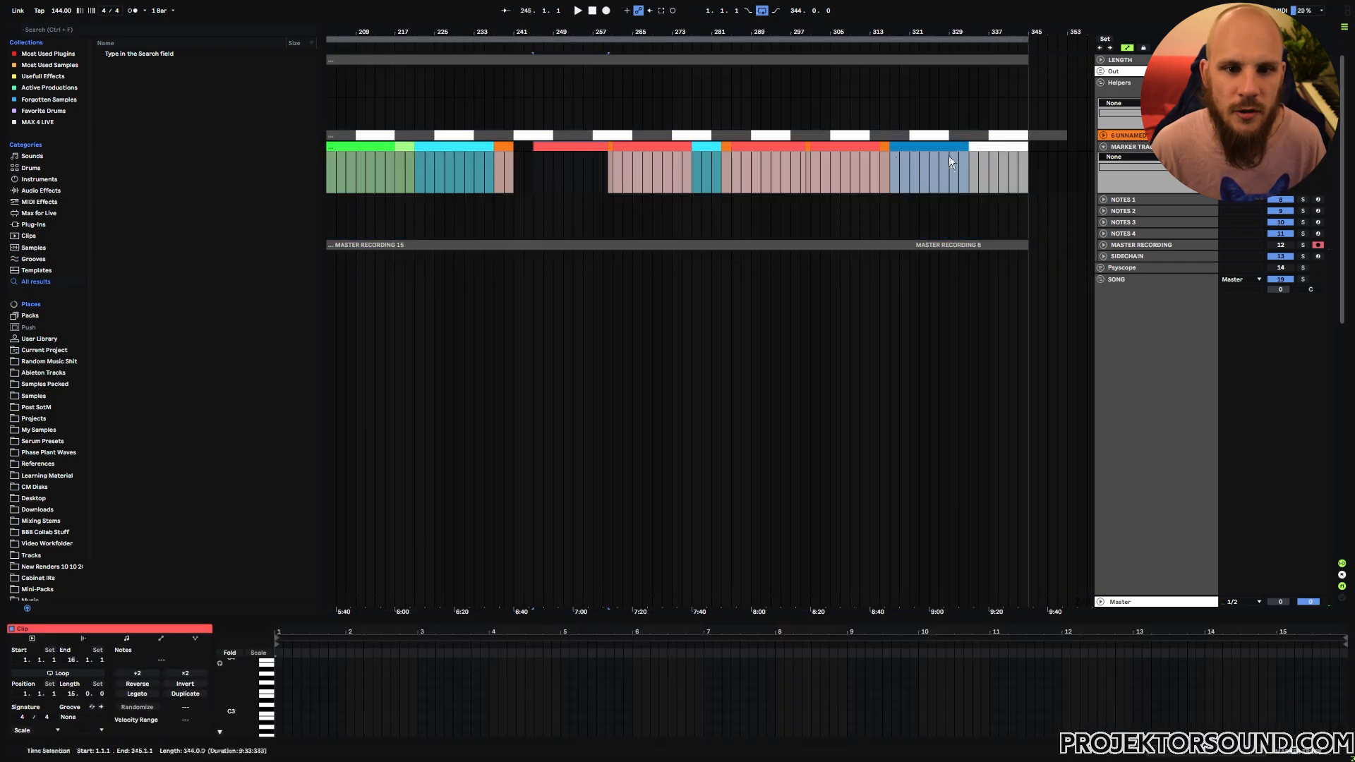
{"action": "left_click", "coordinate": [995, 146], "text": "shift"}
{"action": "left_click_drag", "start_coordinate": [578, 148], "coordinate": [558, 151]}
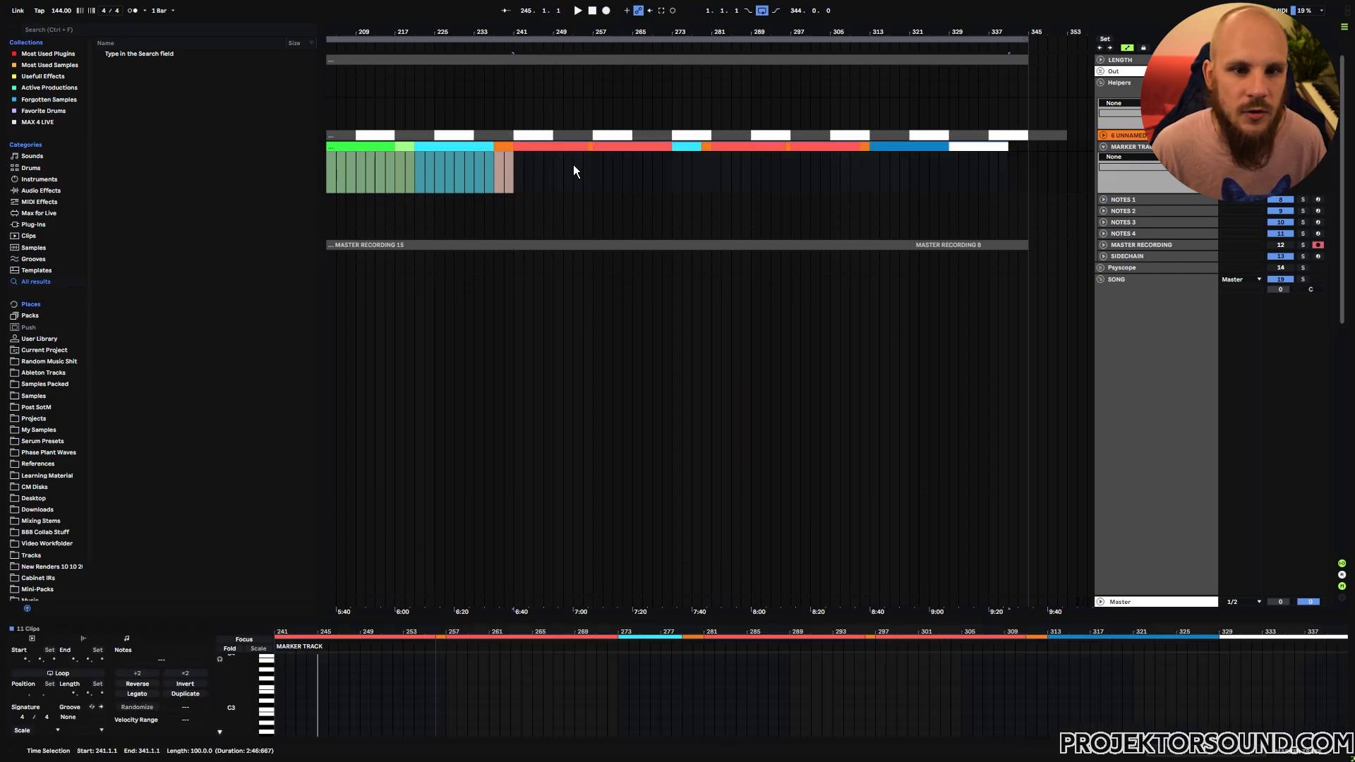
{"action": "left_click", "coordinate": [583, 172]}
{"action": "key", "text": "ctrl+z"}
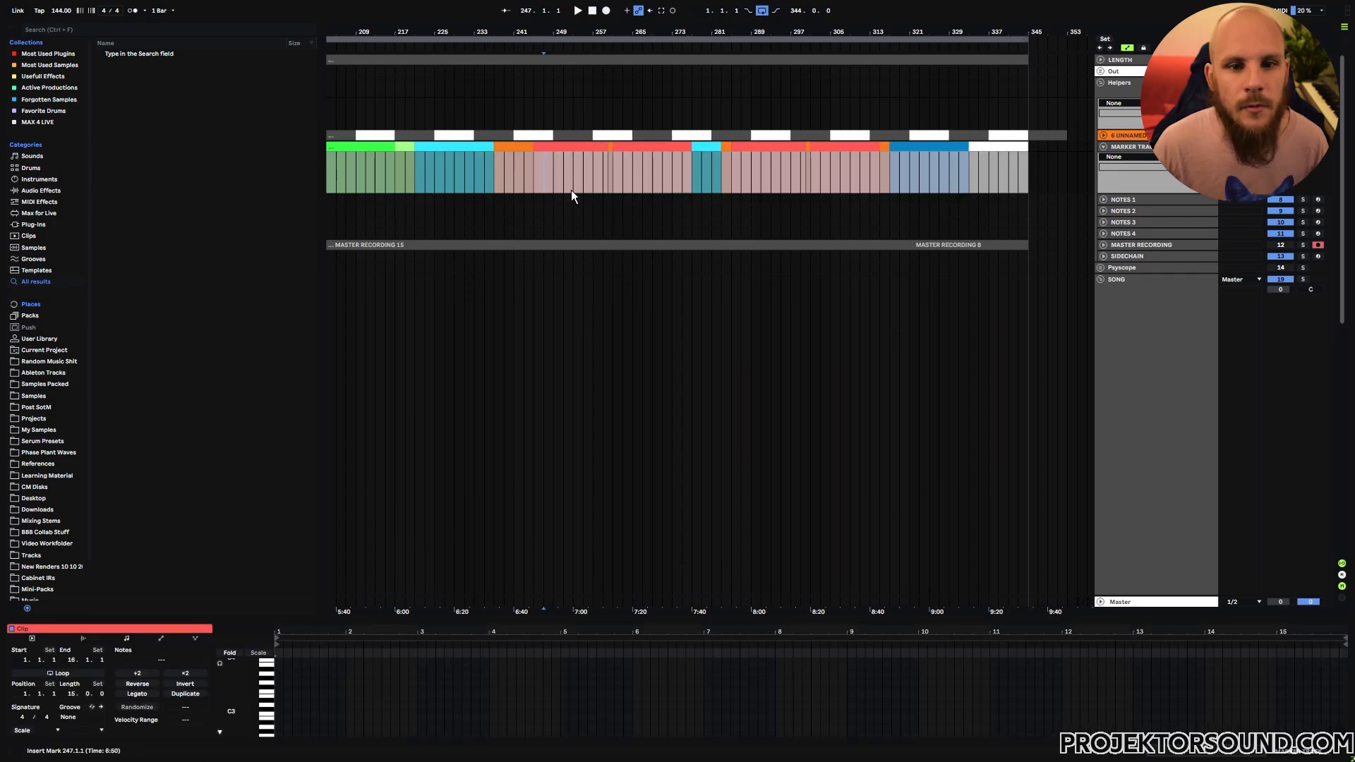
- Highlight the red marker sections from bar 245 onward and the cyan break spanning bars 277 to 283
{"action": "mouse_move", "coordinate": [537, 31]}
{"action": "left_mouse_down"}
{"action": "mouse_move", "coordinate": [540, 64]}
{"action": "mouse_move", "coordinate": [468, 70]}
{"action": "left_mouse_up"}
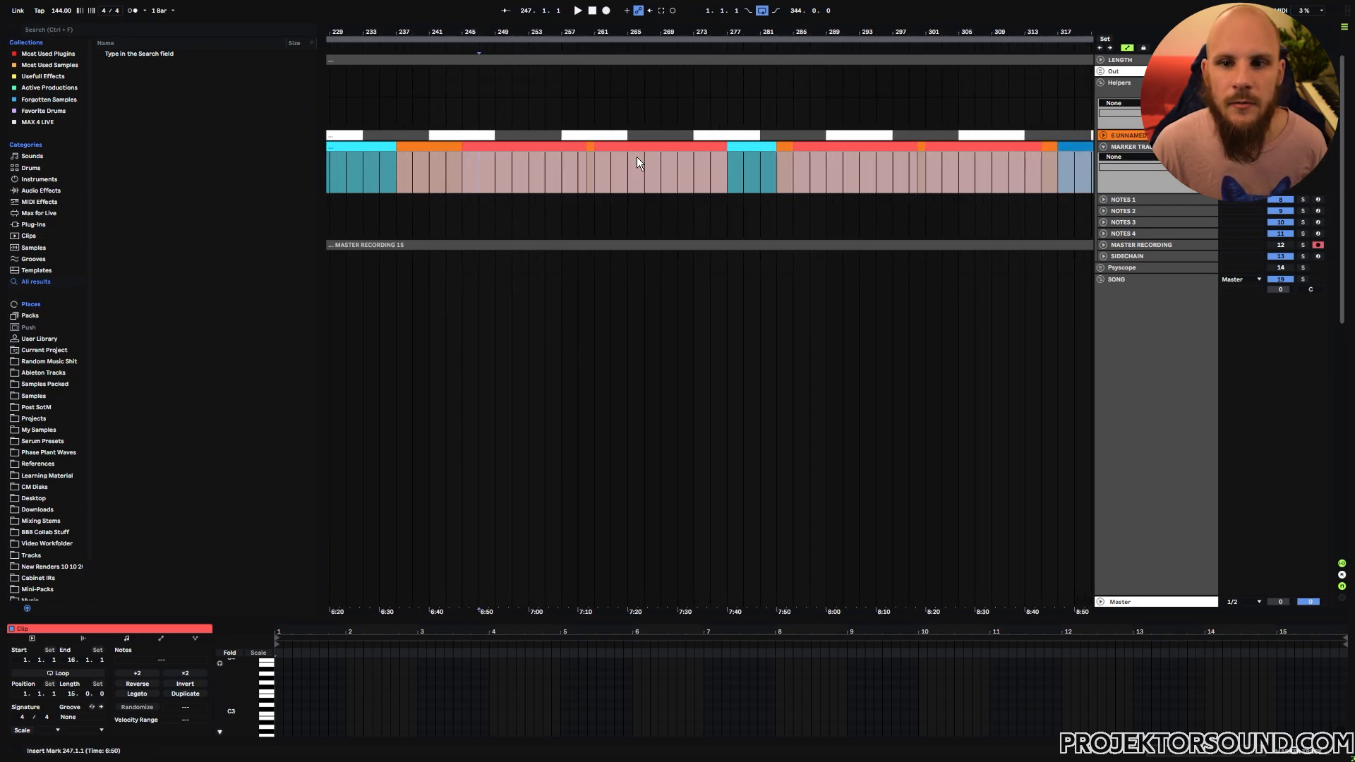
{"action": "left_click", "coordinate": [510, 147]}
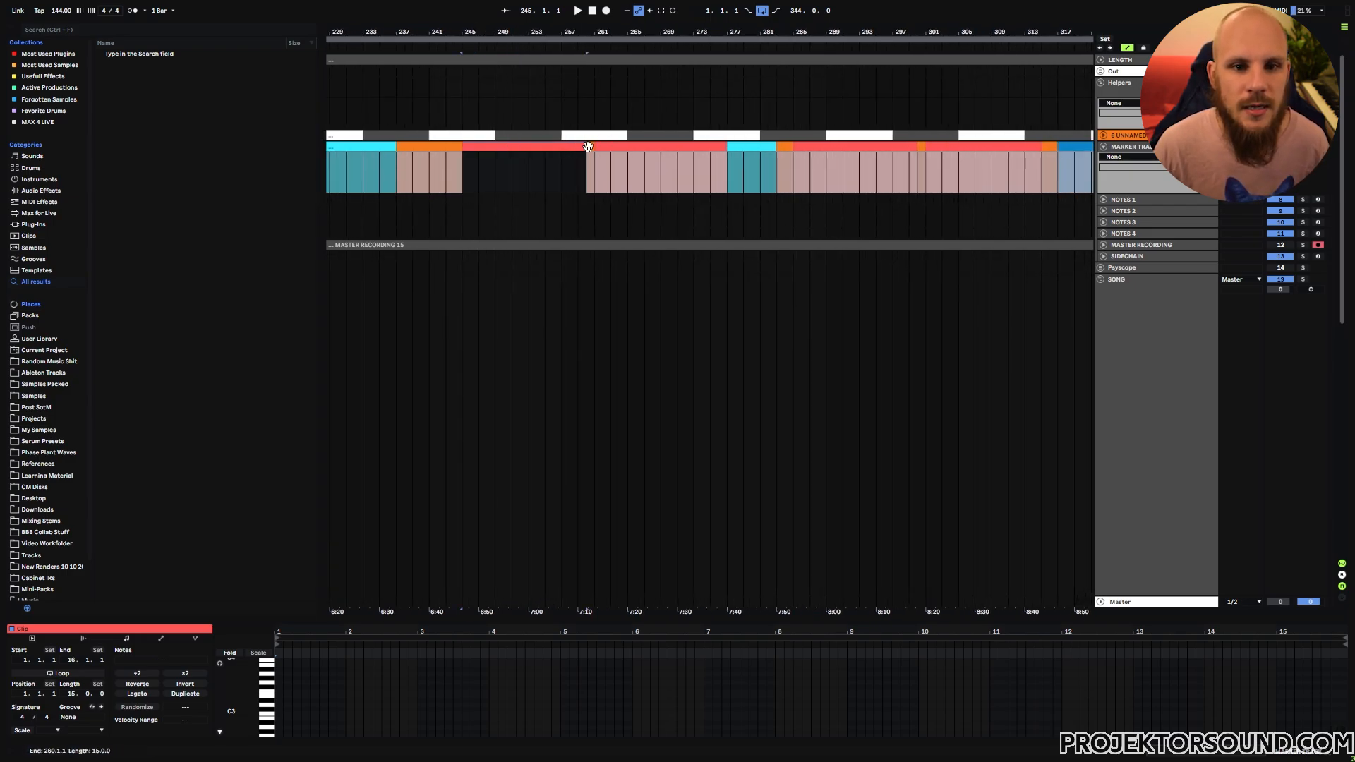
{"action": "left_click", "coordinate": [612, 145]}
{"action": "left_click", "coordinate": [832, 147]}
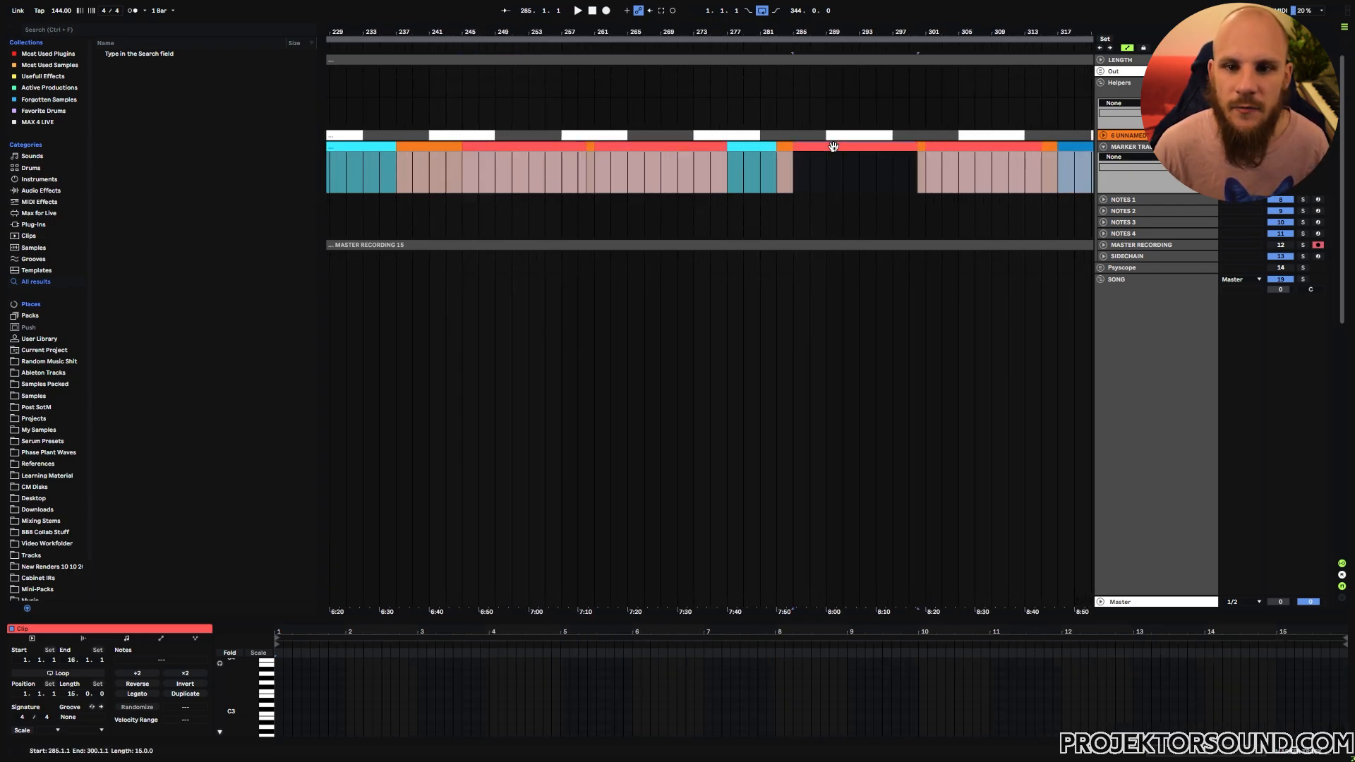
{"action": "left_click", "coordinate": [958, 147]}
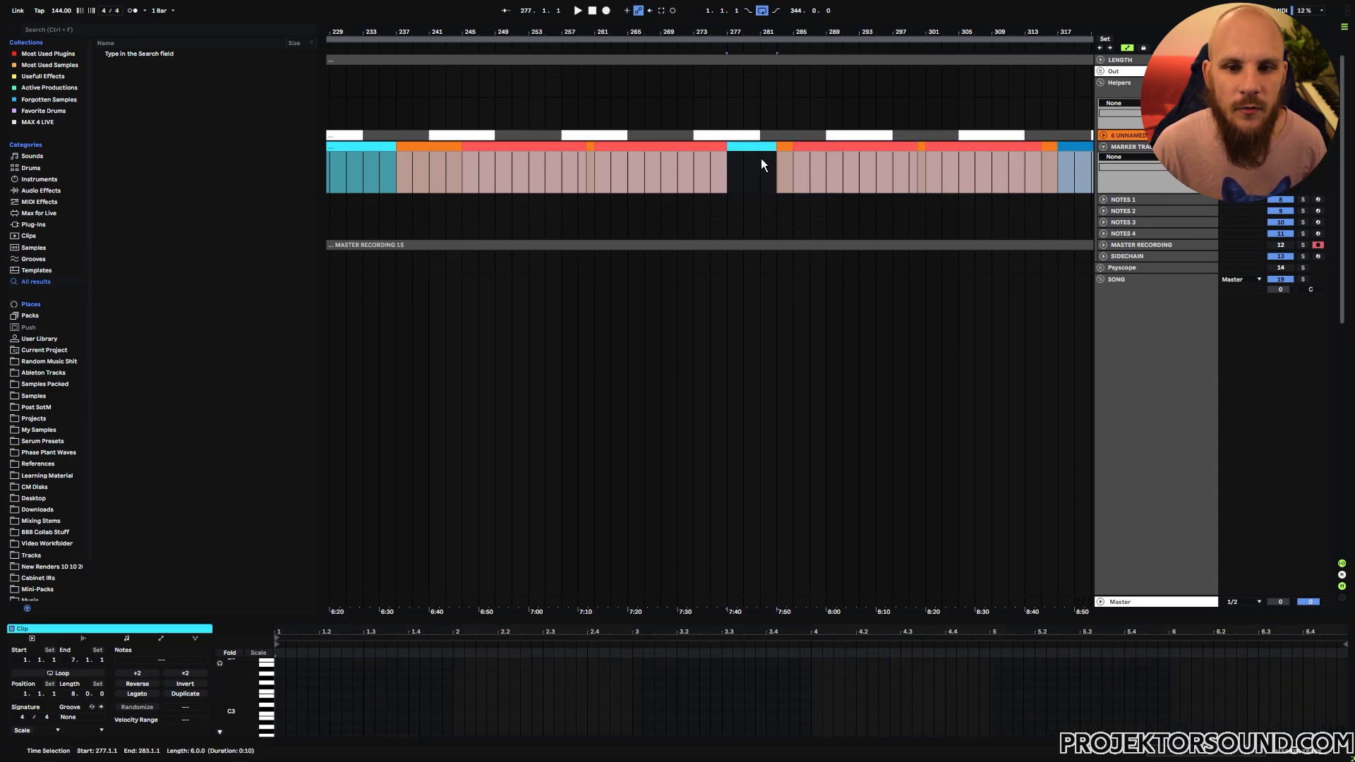
- Play the song from bar 273 through the six-bar cyan break into the following red section
{"action": "left_click", "coordinate": [717, 168]}
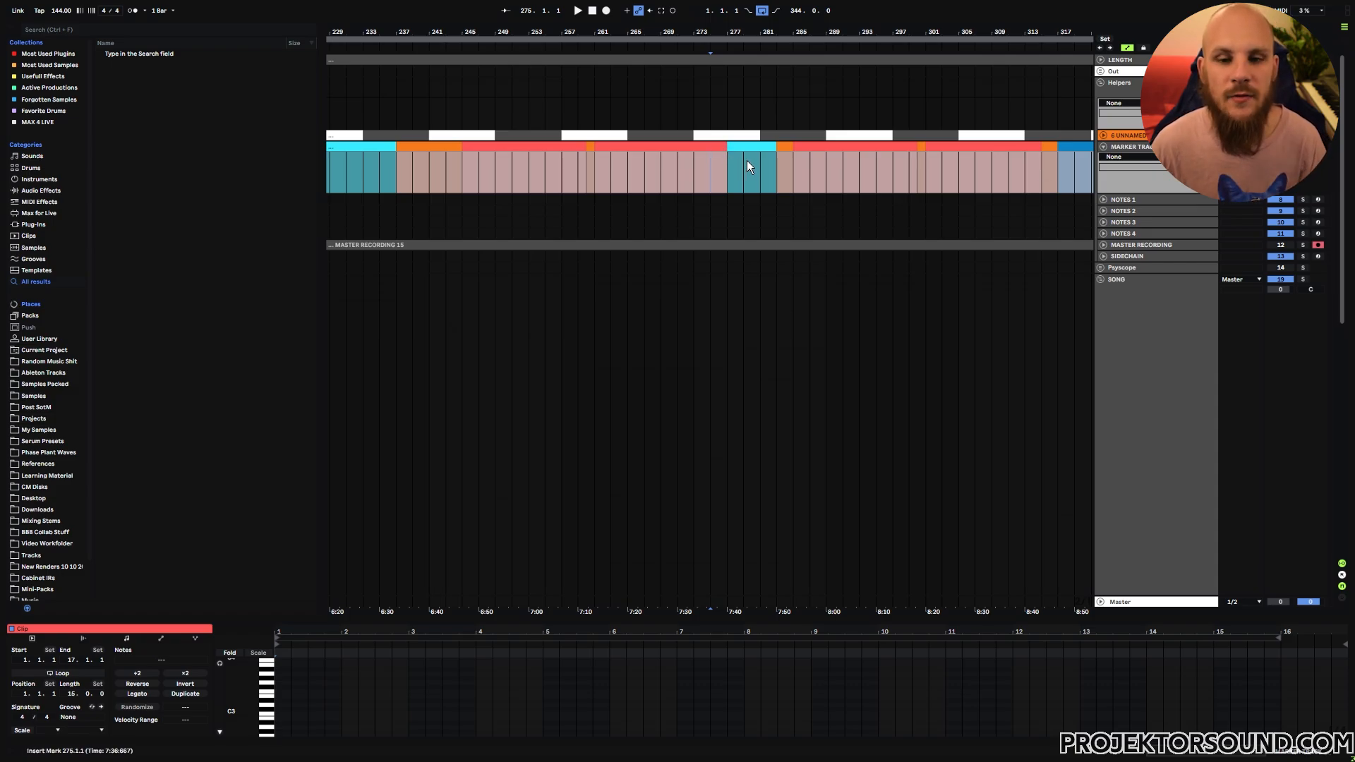
{"action": "left_click", "coordinate": [697, 159]}
{"action": "key", "text": "space"}
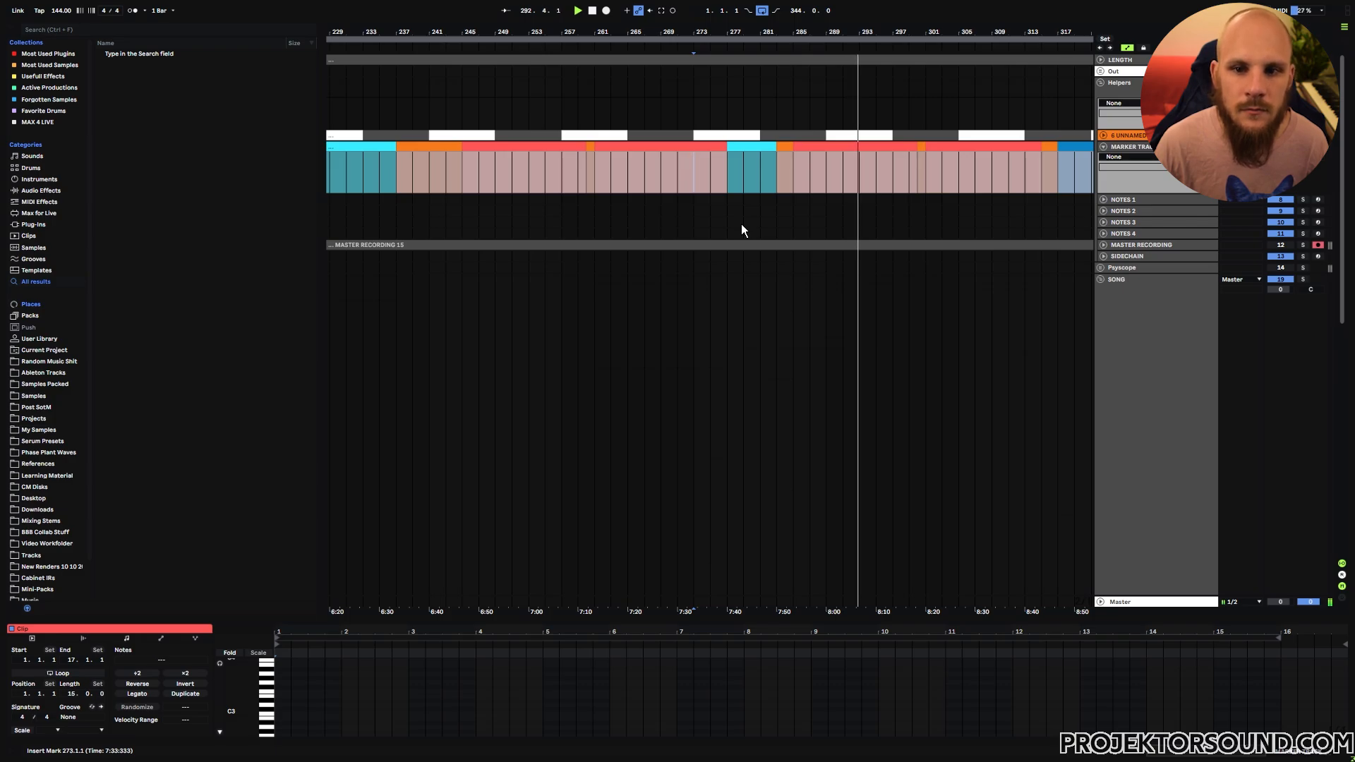
- Highlight the blue marker section spanning bars 317 to 333 and play the song from bar 317
{"action": "left_click_drag", "start_coordinate": [738, 242], "coordinate": [439, 229]}
{"action": "left_click", "coordinate": [723, 162]}
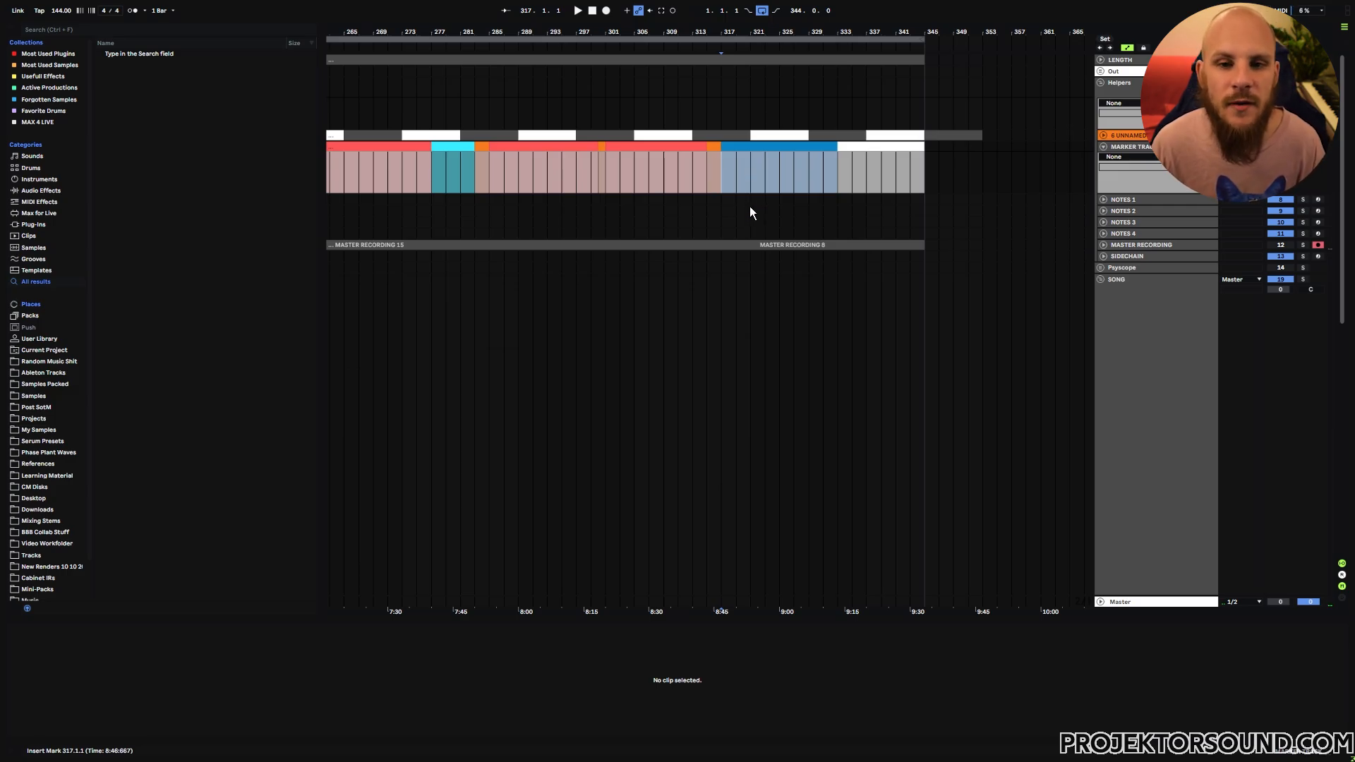
{"action": "left_click", "coordinate": [833, 167]}
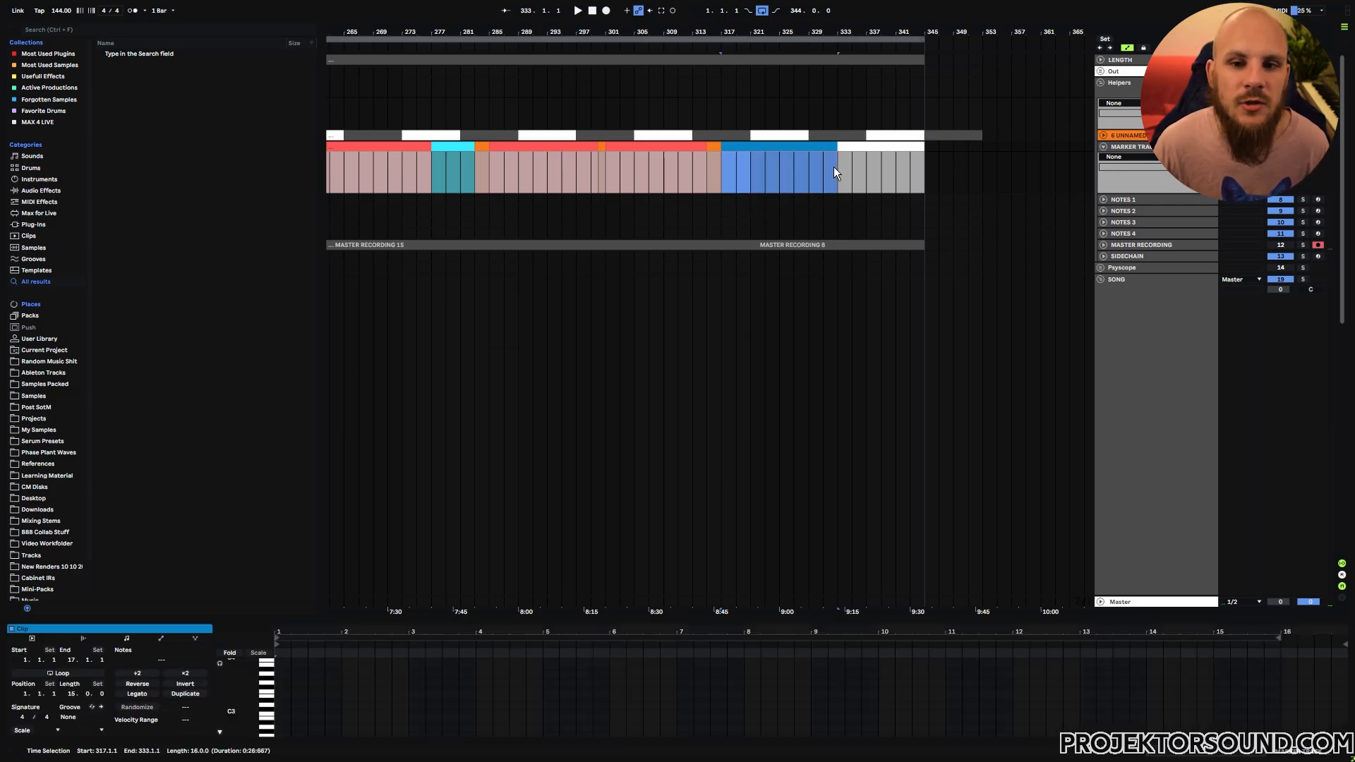
{"action": "key", "text": "space"}
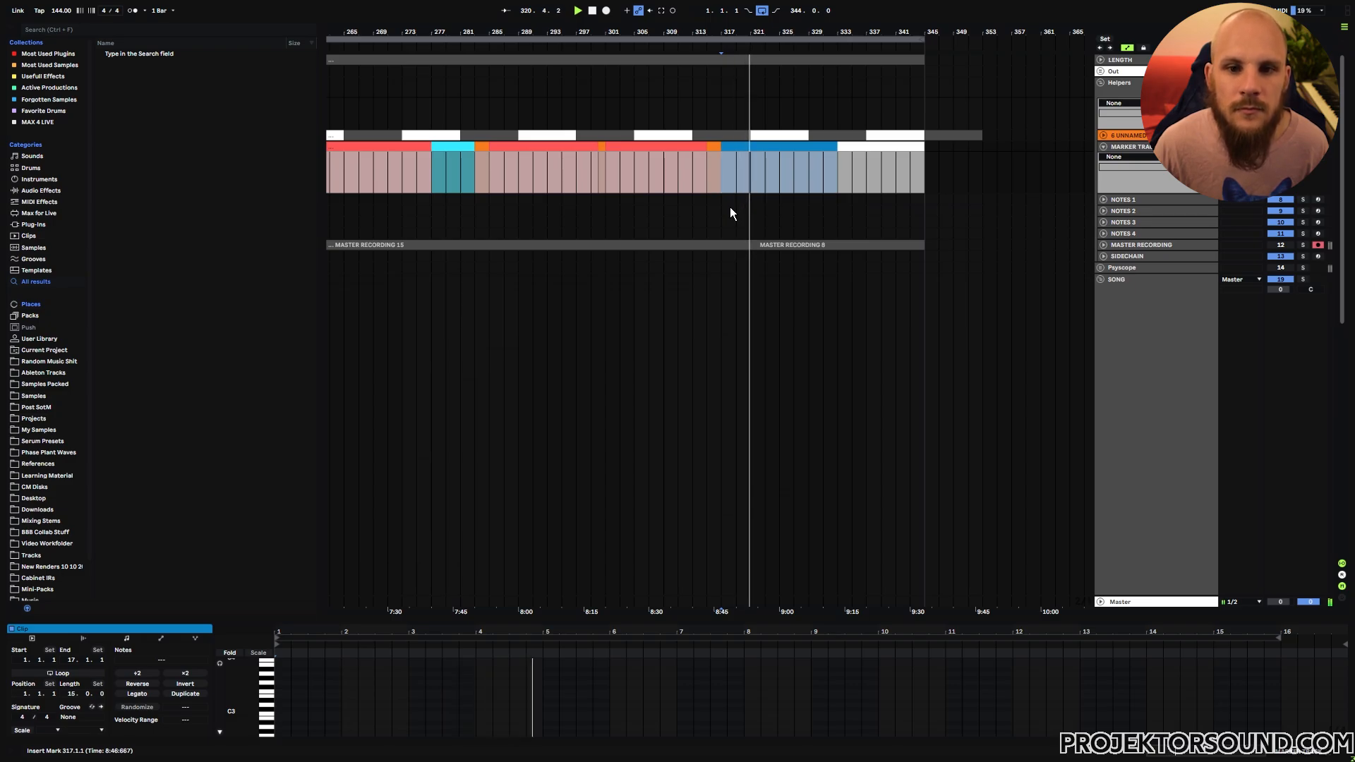
{"action": "key", "text": "space"}
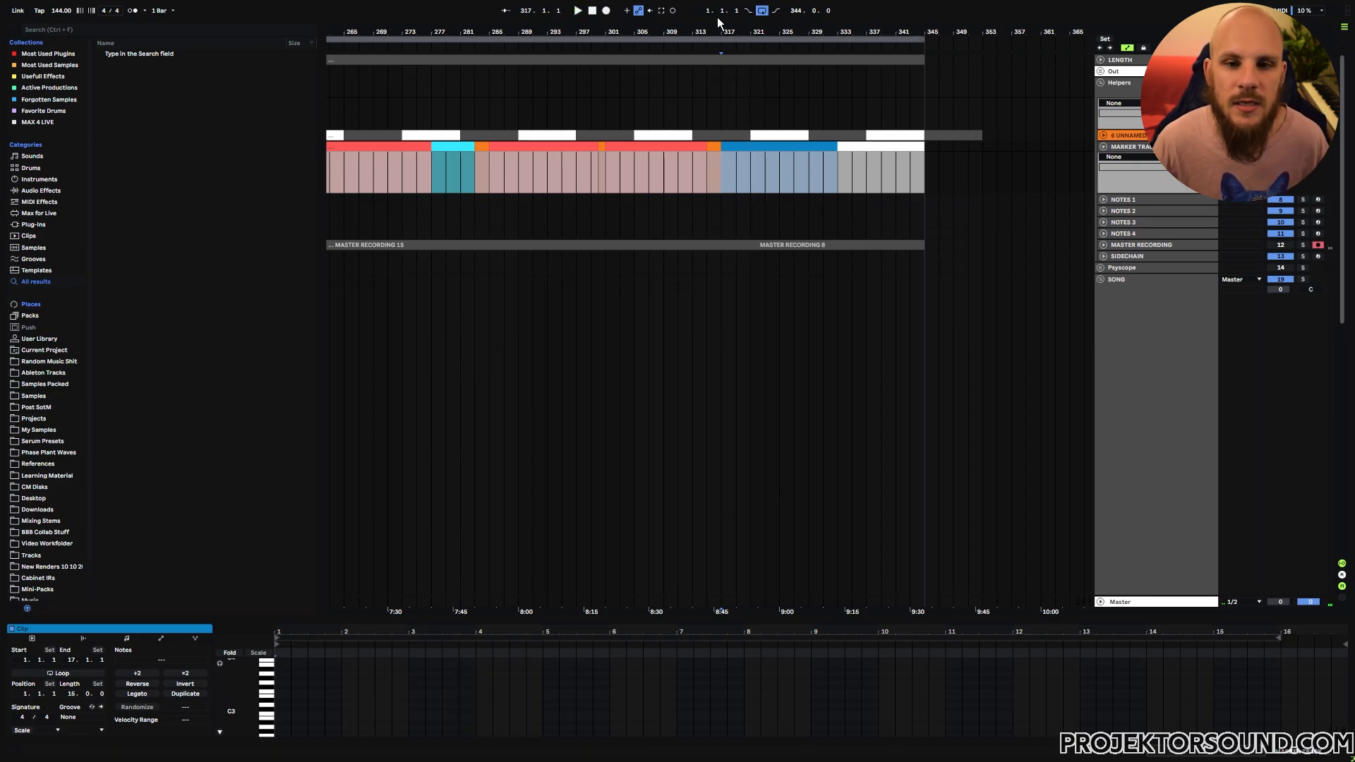
- Highlight the first red marker section, starting at bar 49, for comparison with the blue section
{"action": "left_click_drag", "start_coordinate": [712, 31], "coordinate": [923, 30]}
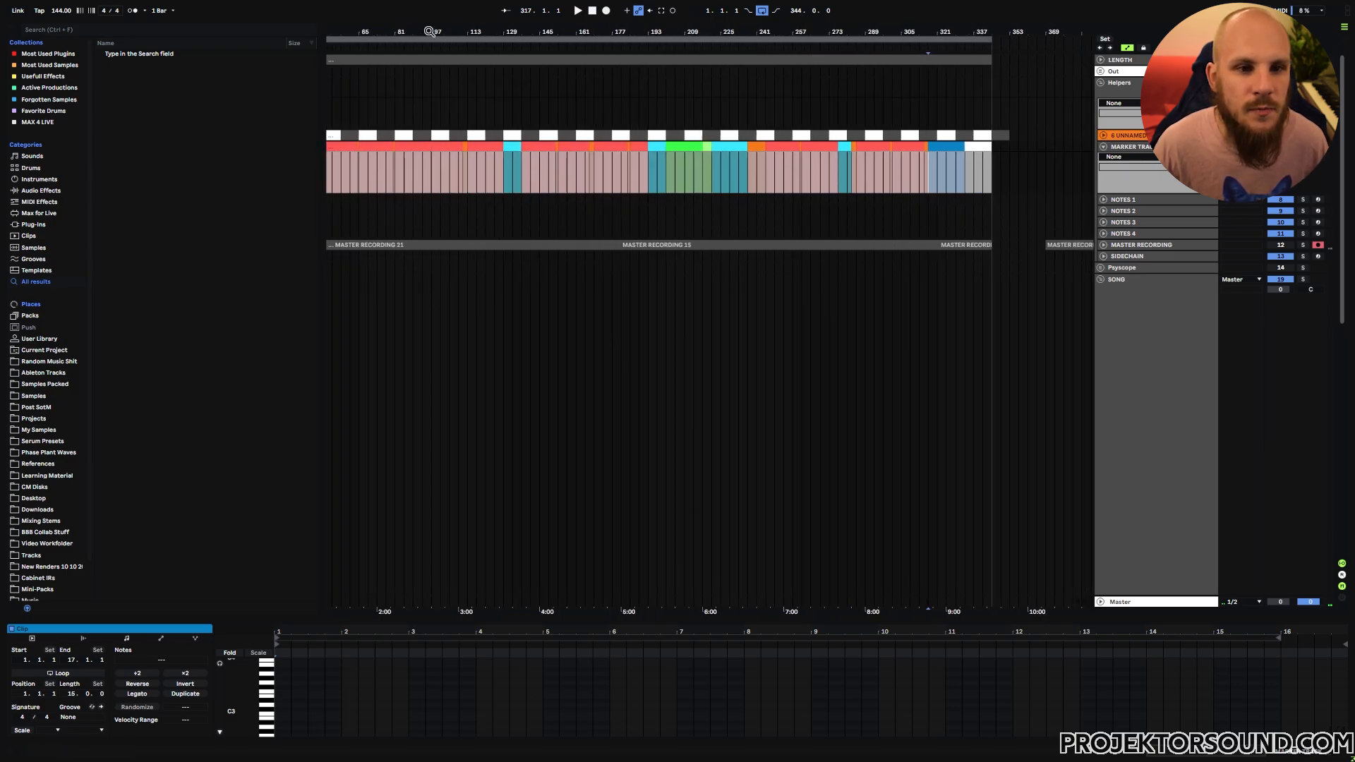
{"action": "left_click_drag", "start_coordinate": [429, 32], "coordinate": [604, 31]}
{"action": "left_click", "coordinate": [470, 159]}
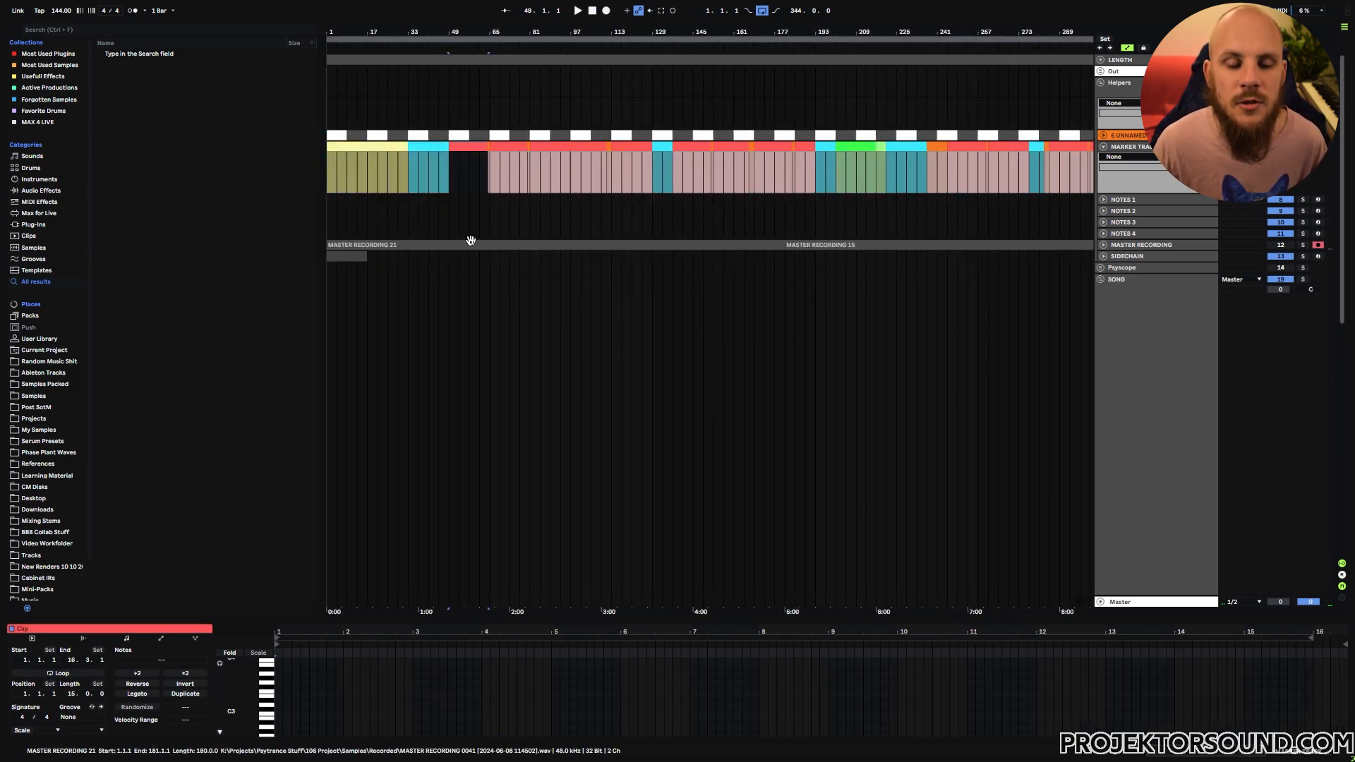
- Highlight the final white marker section spanning bars 333 to 345 and examine the instrument tracks beneath it
{"action": "mouse_move", "coordinate": [1016, 31]}
{"action": "left_mouse_down"}
{"action": "mouse_move", "coordinate": [875, 49]}
{"action": "mouse_move", "coordinate": [743, 94]}
{"action": "left_mouse_up"}
{"action": "left_click", "coordinate": [730, 171]}
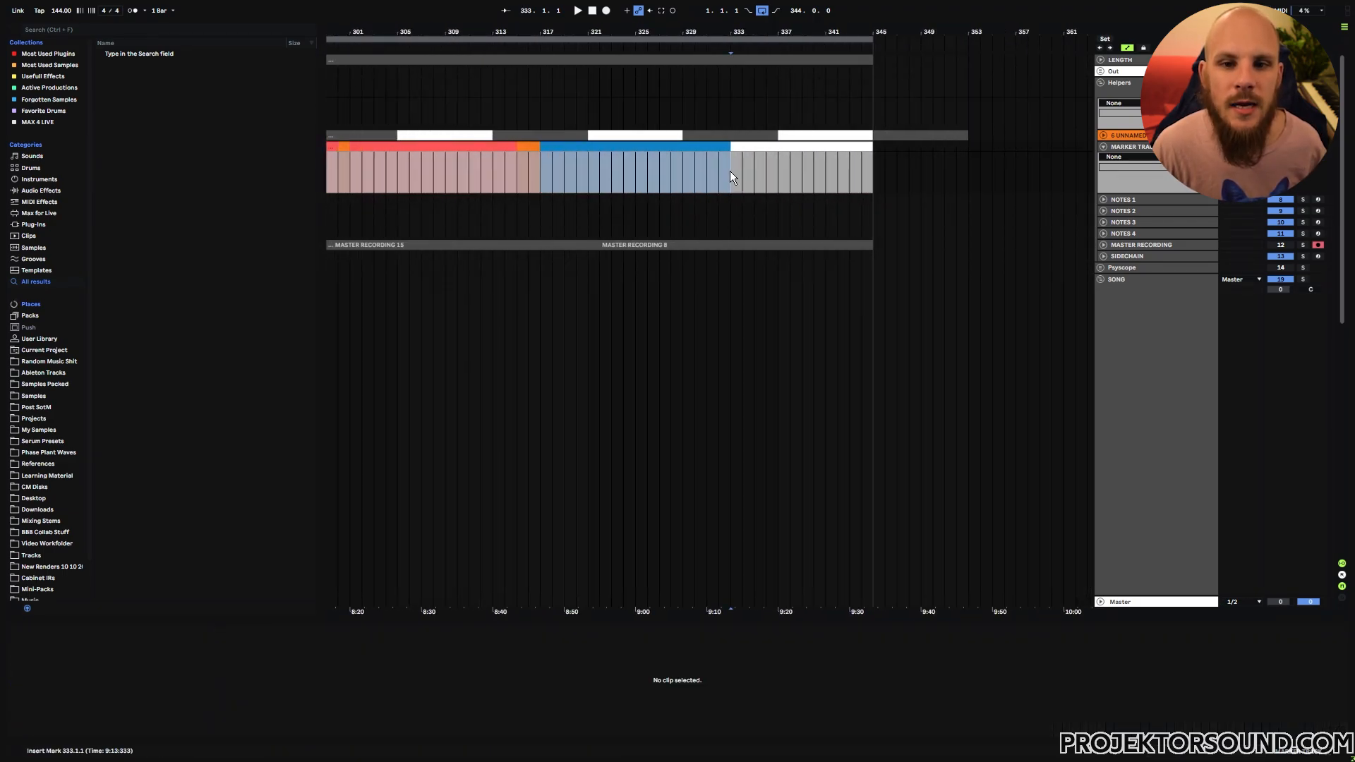
{"action": "left_click_drag", "start_coordinate": [730, 171], "coordinate": [875, 170]}
{"action": "key", "text": "ctrl+shift+m"}
{"action": "scroll", "coordinate": [797, 178], "scroll_direction": "down", "scroll_amount": 3}
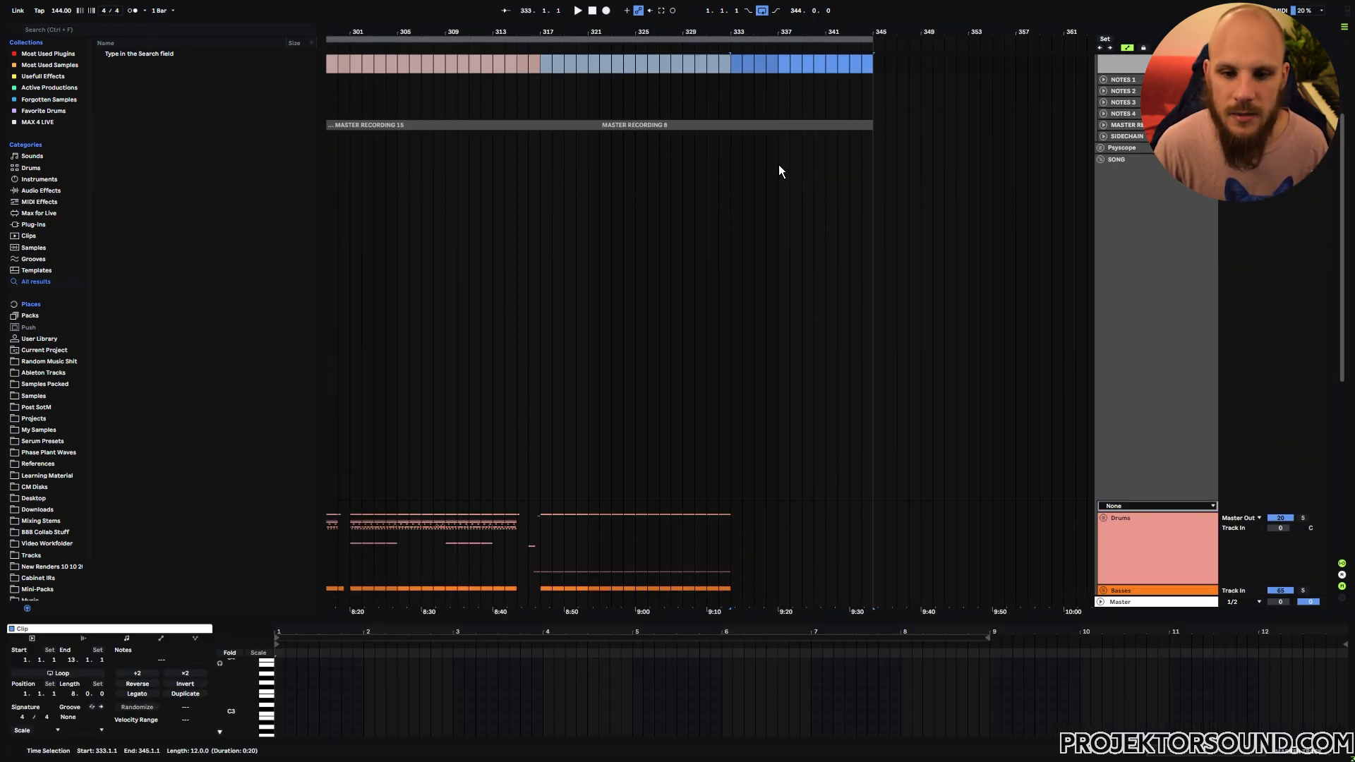
- Play the song from bar 329 into the final white marker section while examining the instrument tracks beneath it
{"action": "scroll", "coordinate": [779, 171], "scroll_direction": "up", "scroll_amount": 3}
{"action": "left_click", "coordinate": [717, 189]}
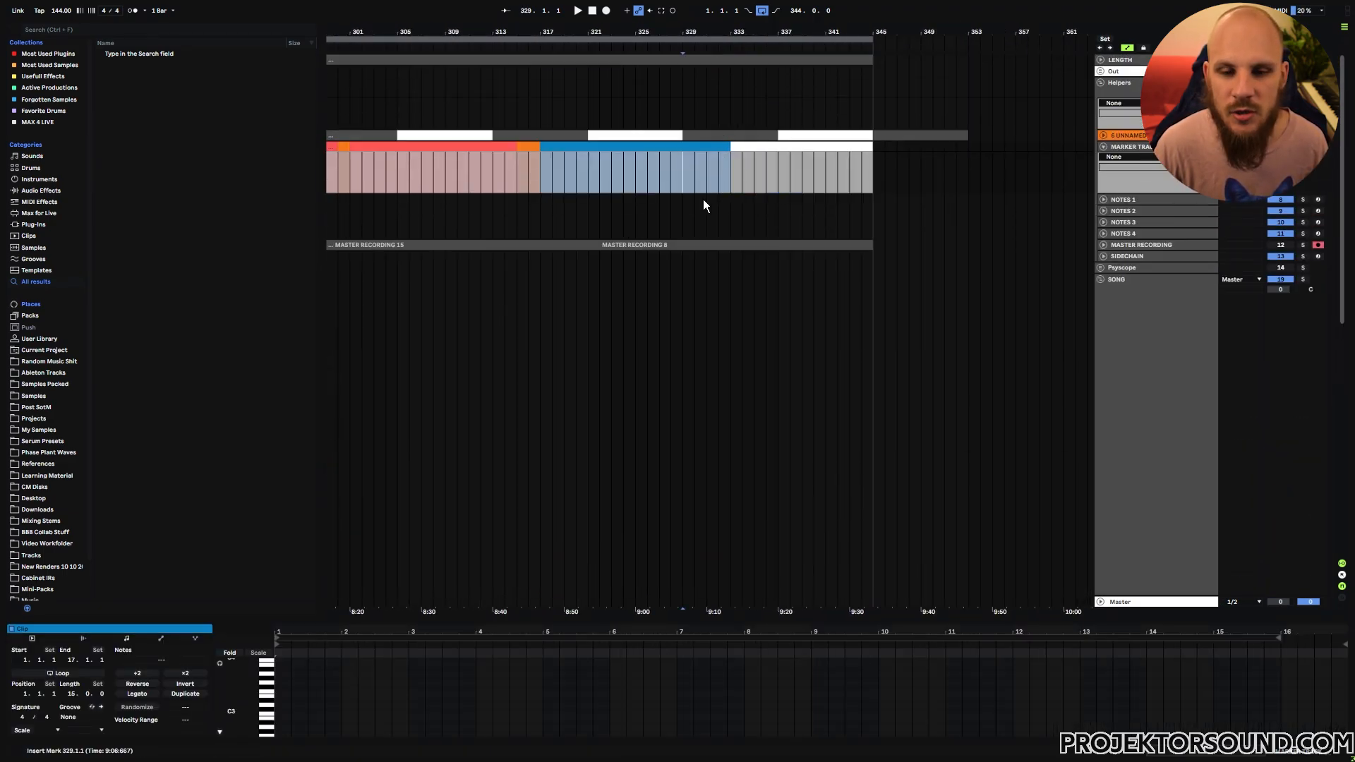
{"action": "key", "text": "space"}
{"action": "scroll", "coordinate": [752, 201], "scroll_direction": "down", "scroll_amount": 5}
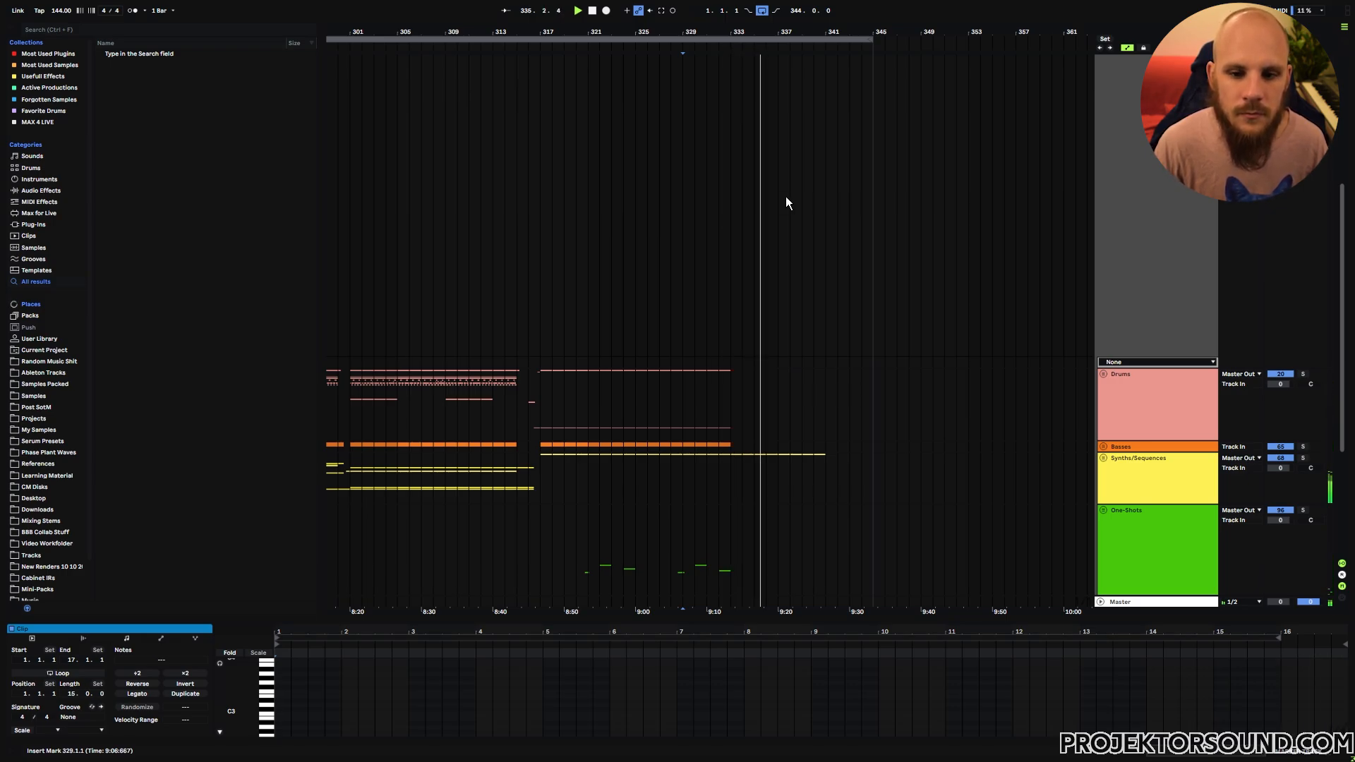
{"action": "scroll", "coordinate": [785, 197], "scroll_direction": "down", "scroll_amount": 10}
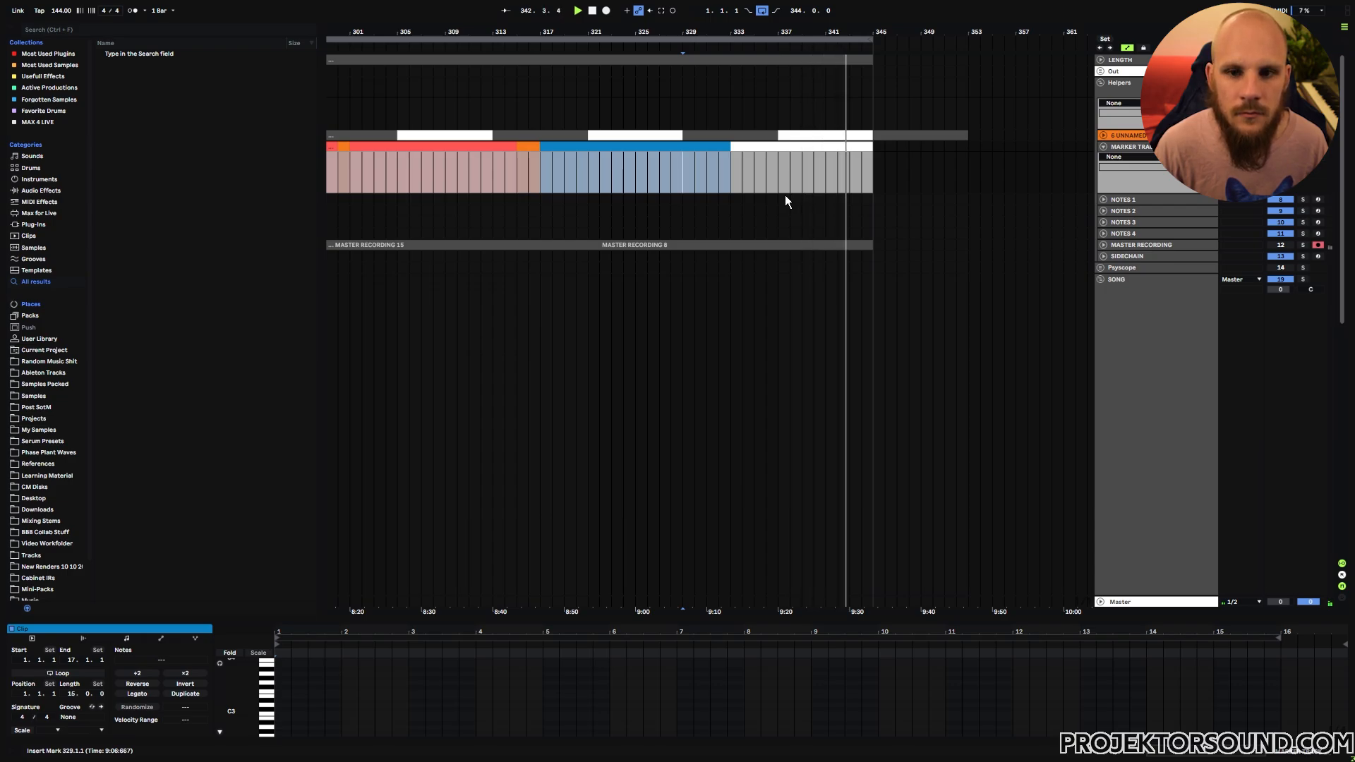
{"action": "left_click", "coordinate": [734, 168]}
{"action": "key", "text": "space"}
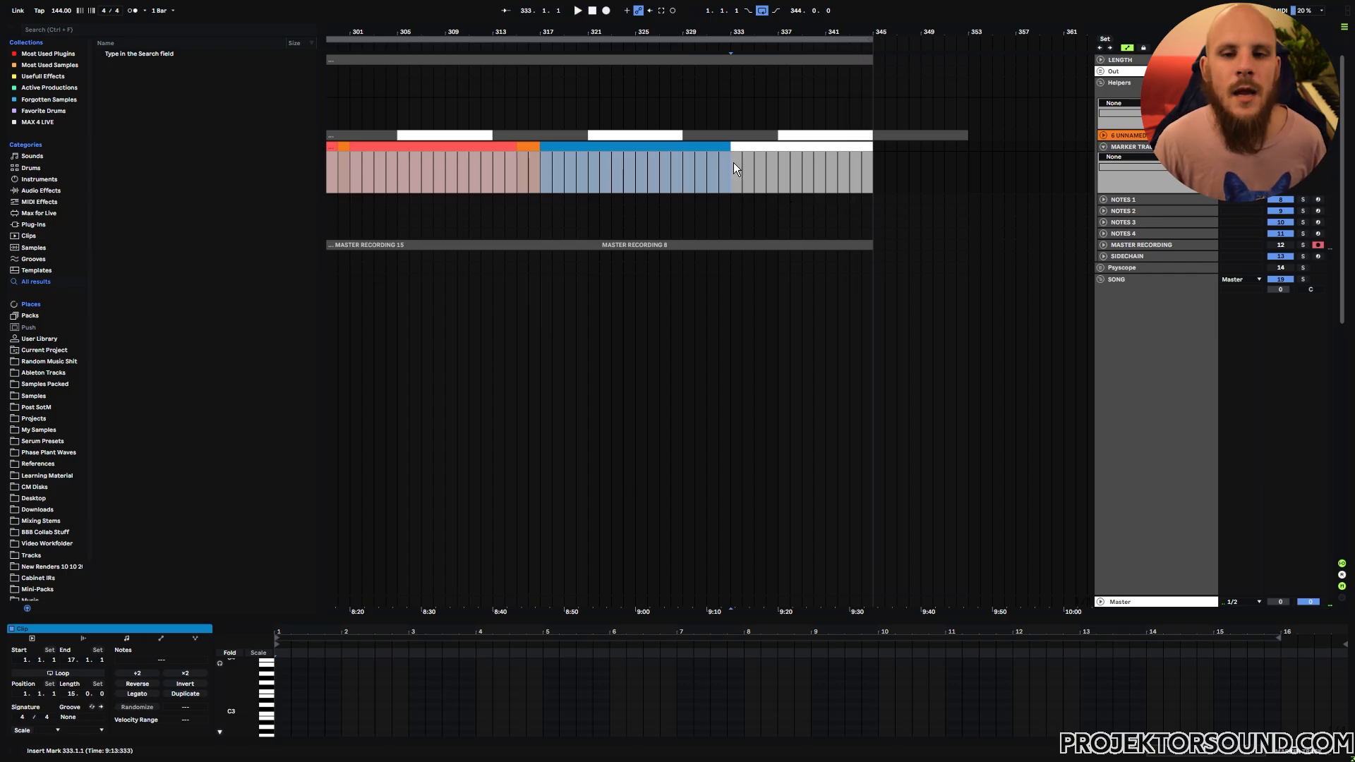
- Highlight the final white marker section from bar 333 to 345, and its last four bars from 341 to 345
{"action": "left_click_drag", "start_coordinate": [729, 171], "coordinate": [869, 177]}
{"action": "left_click", "coordinate": [822, 188]}
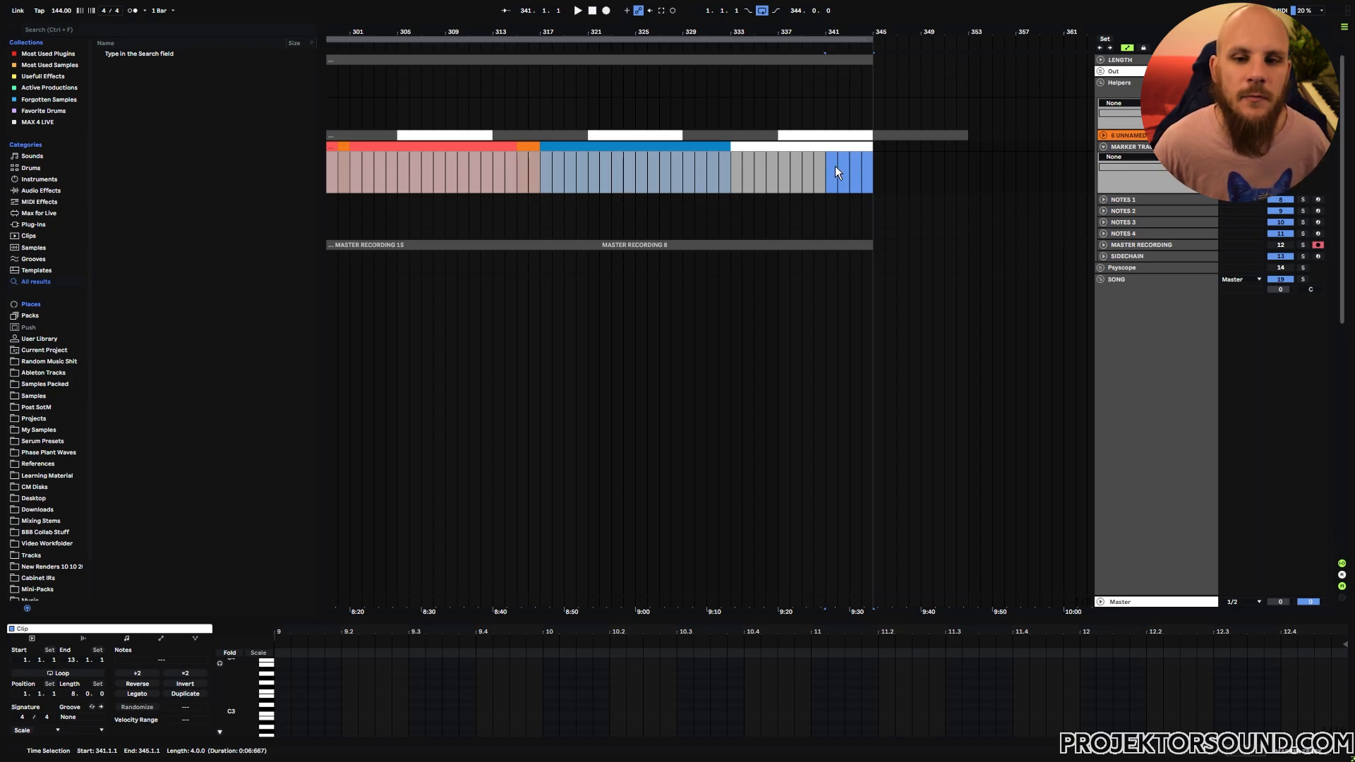
{"action": "left_click_drag", "start_coordinate": [826, 172], "coordinate": [873, 178]}
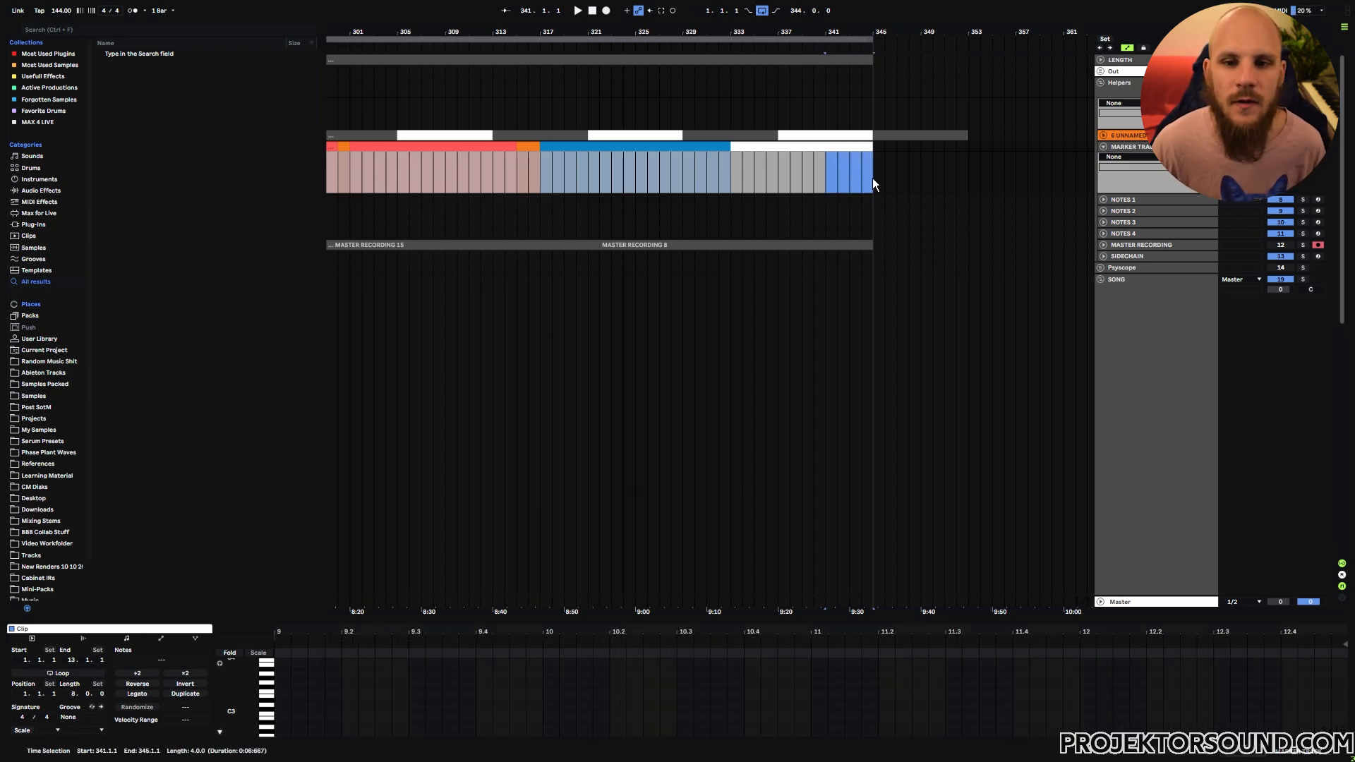
- Split the final white marker clip at bar 341 and colour its first eight bars, 333 to 341, lime green
{"action": "left_click", "coordinate": [827, 171]}
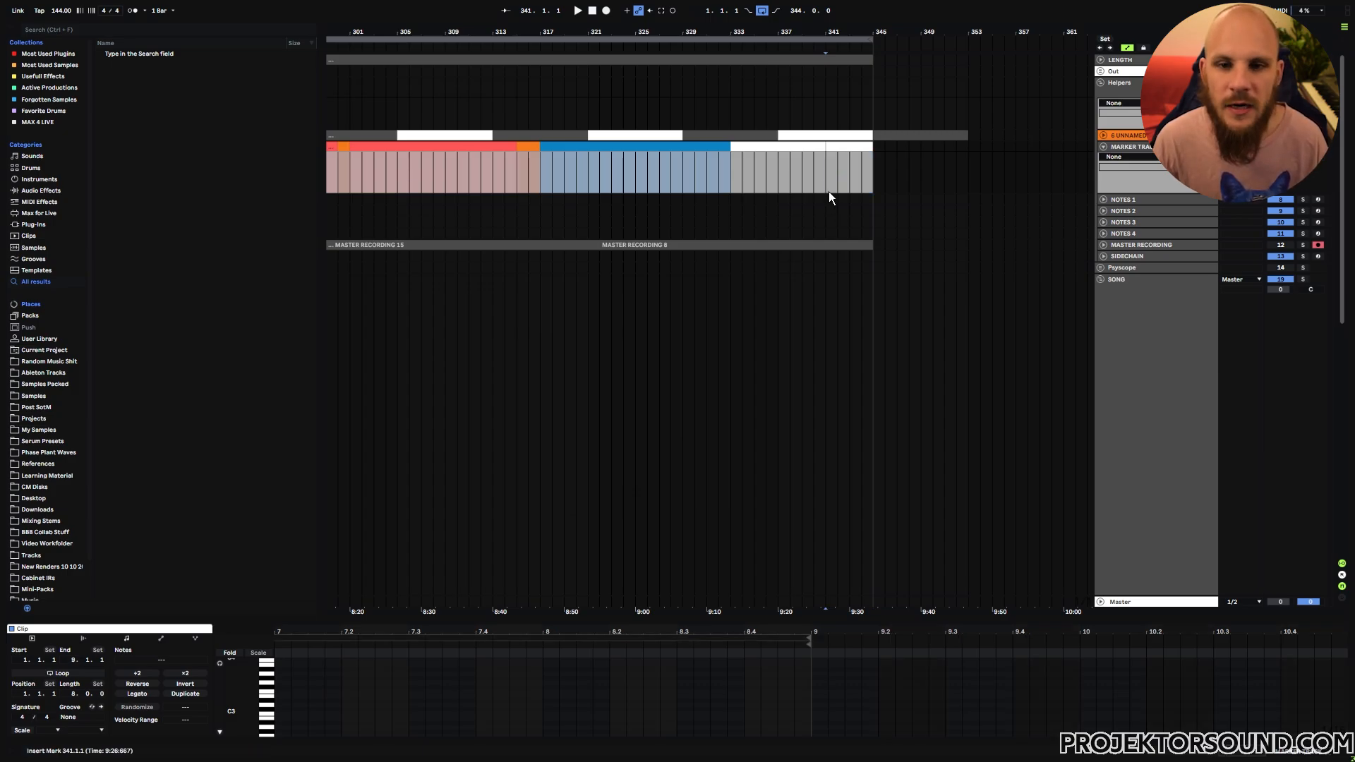
{"action": "left_click", "coordinate": [788, 145]}
{"action": "right_click", "coordinate": [788, 145]}
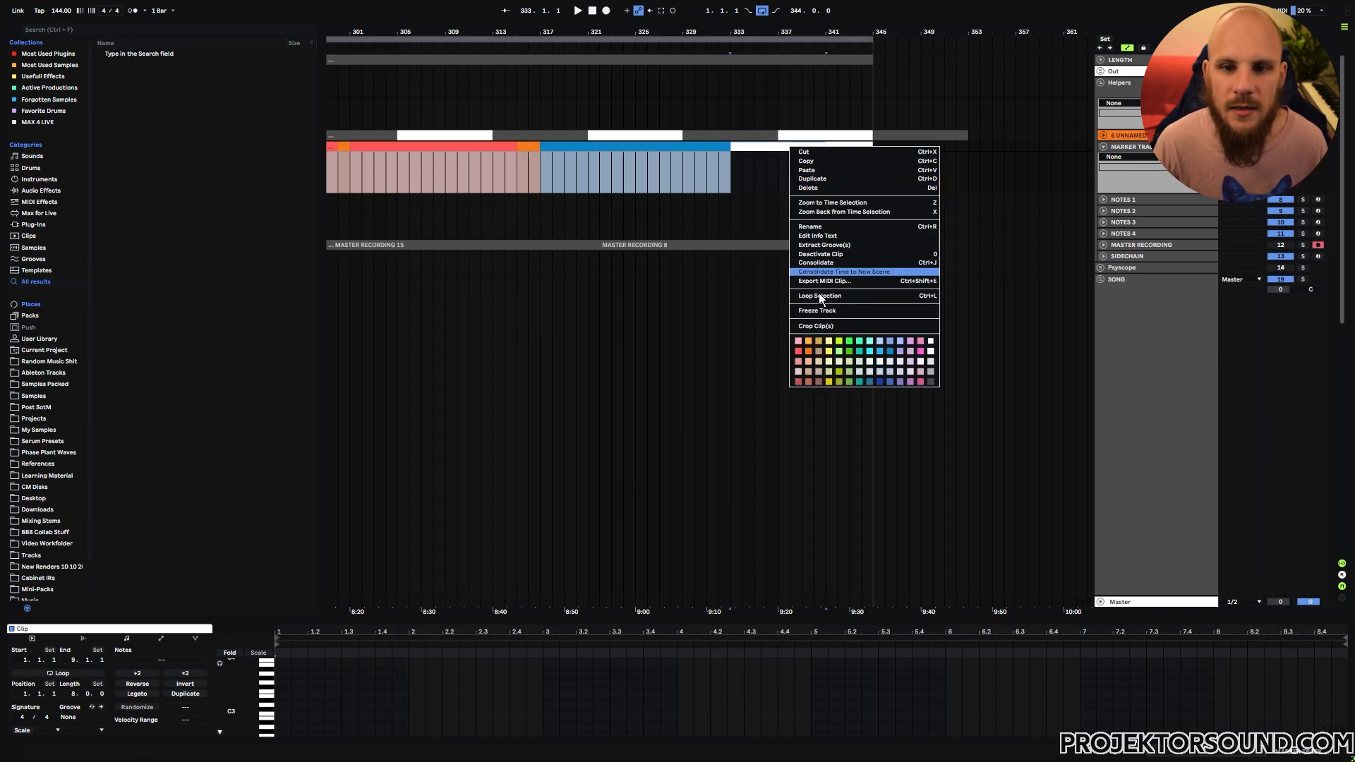
{"action": "left_click", "coordinate": [837, 340]}
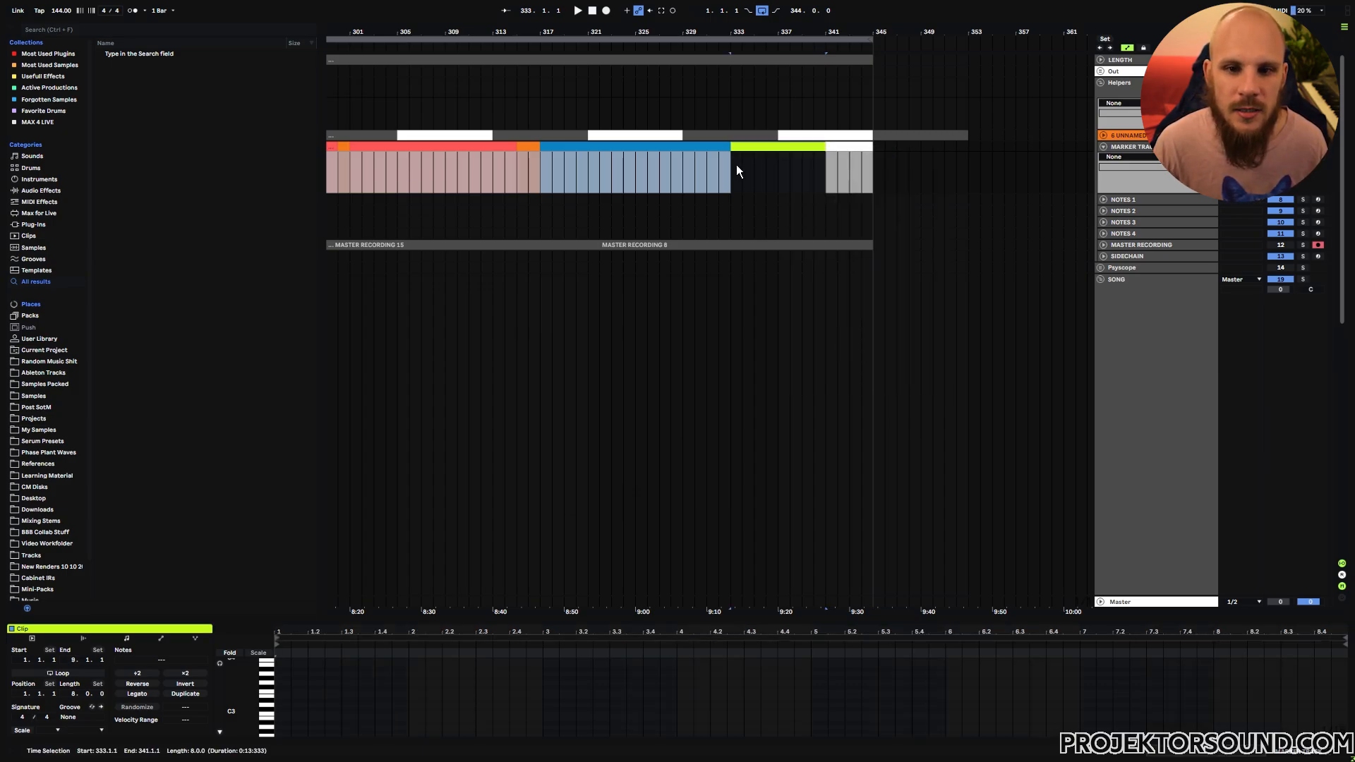
{"action": "left_click", "coordinate": [827, 171]}
{"action": "left_click", "coordinate": [793, 176]}
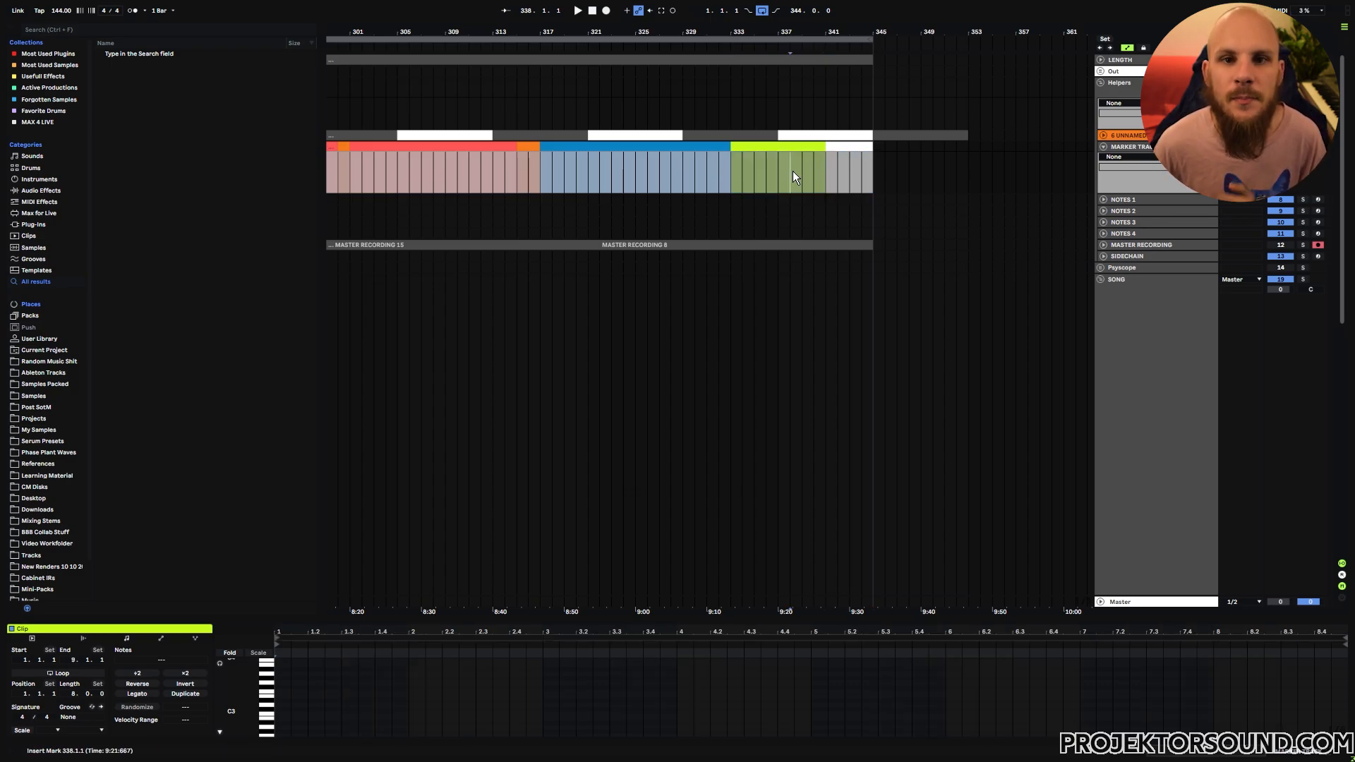
- Review the whole arrangement by highlighting the red clips at bars 49 and 137, the green clip at bar 201 and the blue clip at bar 317
{"action": "left_click_drag", "start_coordinate": [766, 33], "coordinate": [944, 33]}
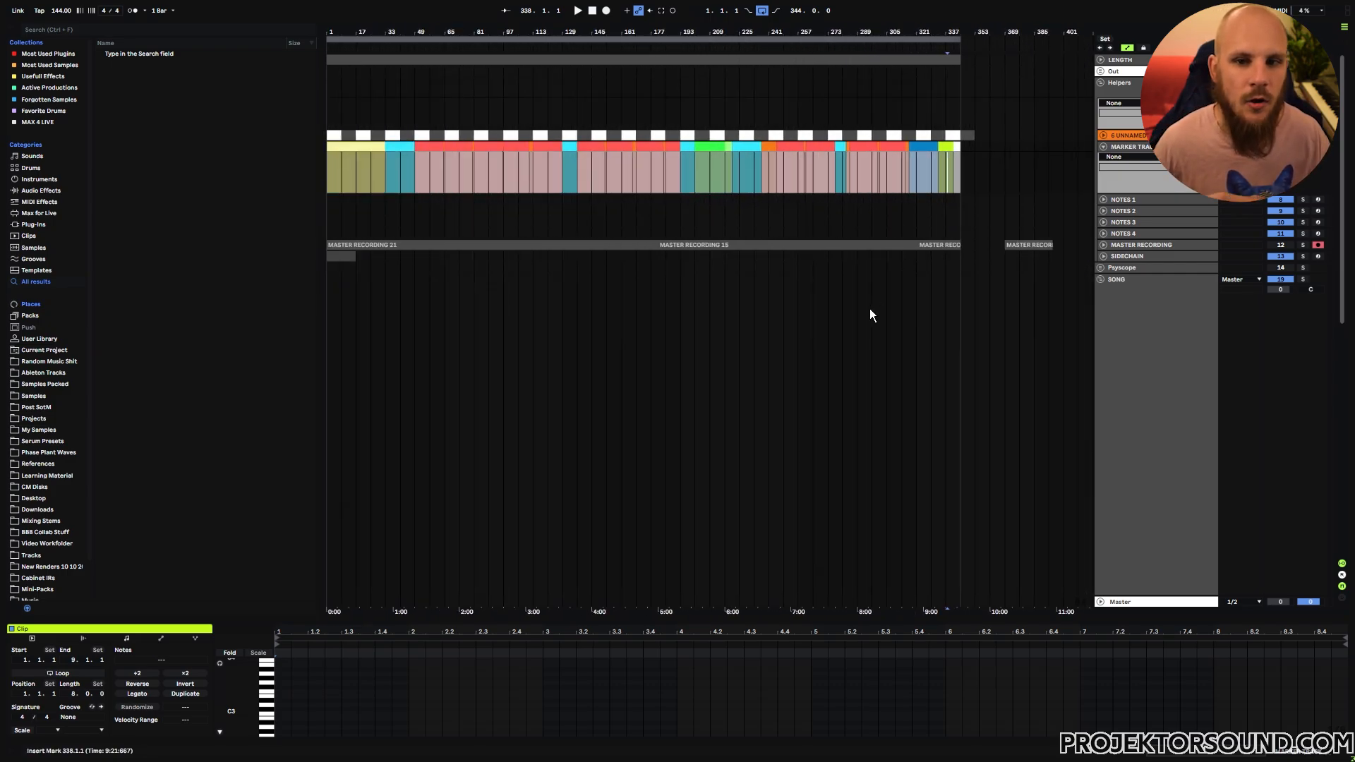
{"action": "left_click_drag", "start_coordinate": [962, 149], "coordinate": [256, 180]}
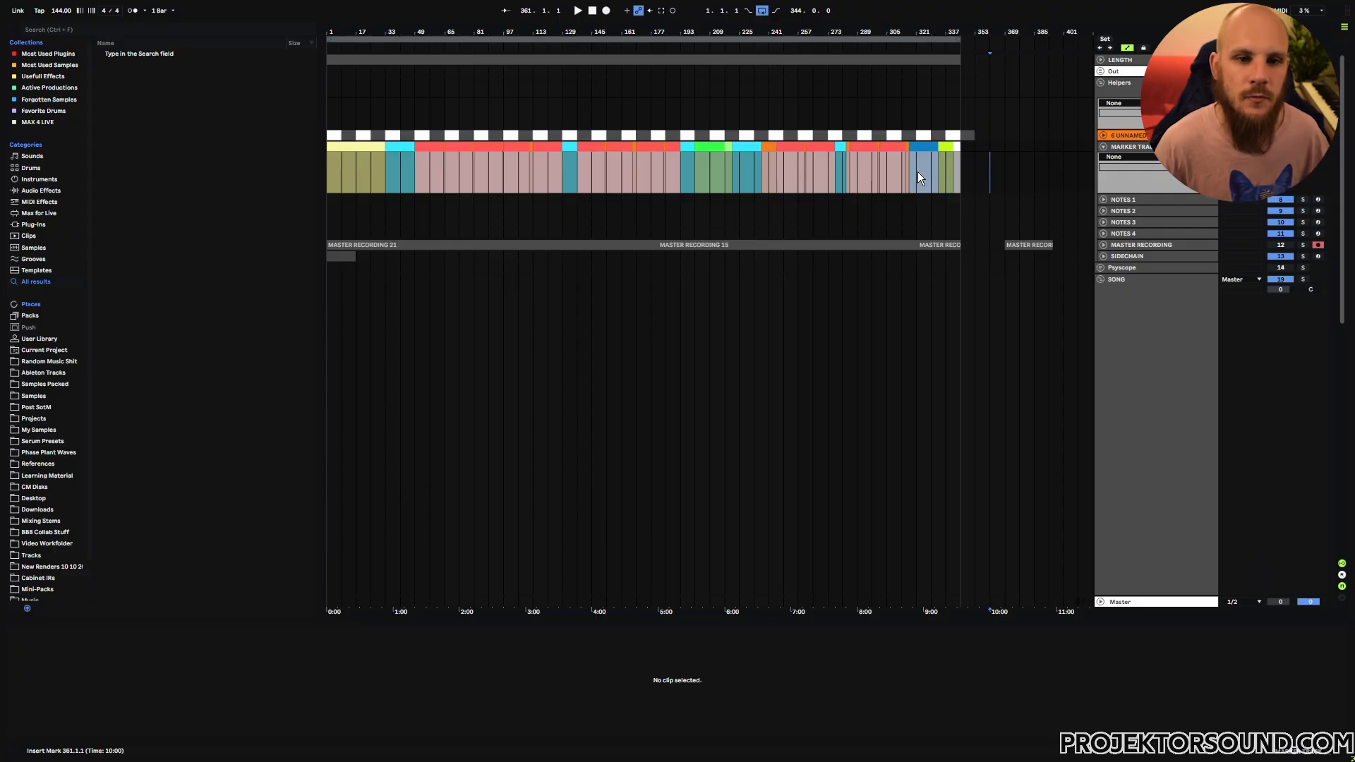
{"action": "left_click", "coordinate": [430, 189]}
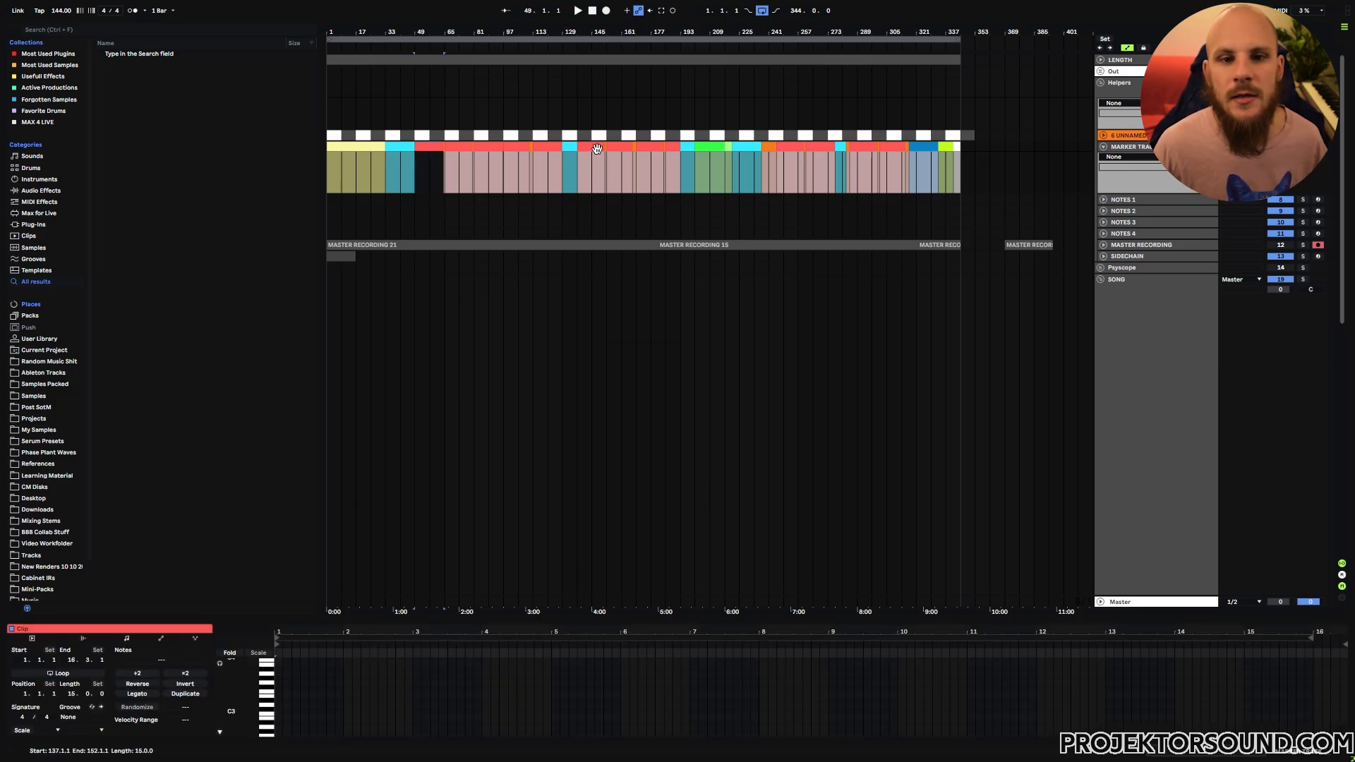
{"action": "left_click", "coordinate": [593, 148]}
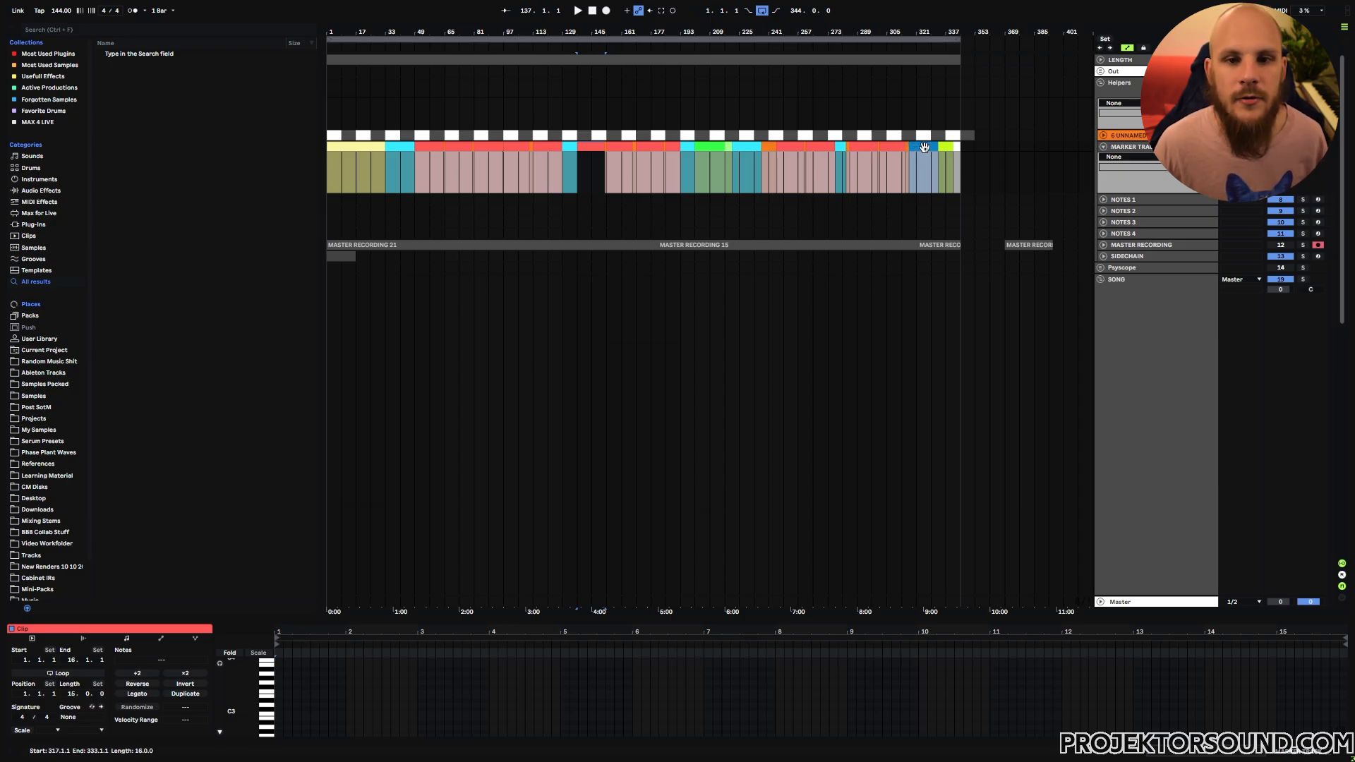
{"action": "left_click", "coordinate": [710, 147]}
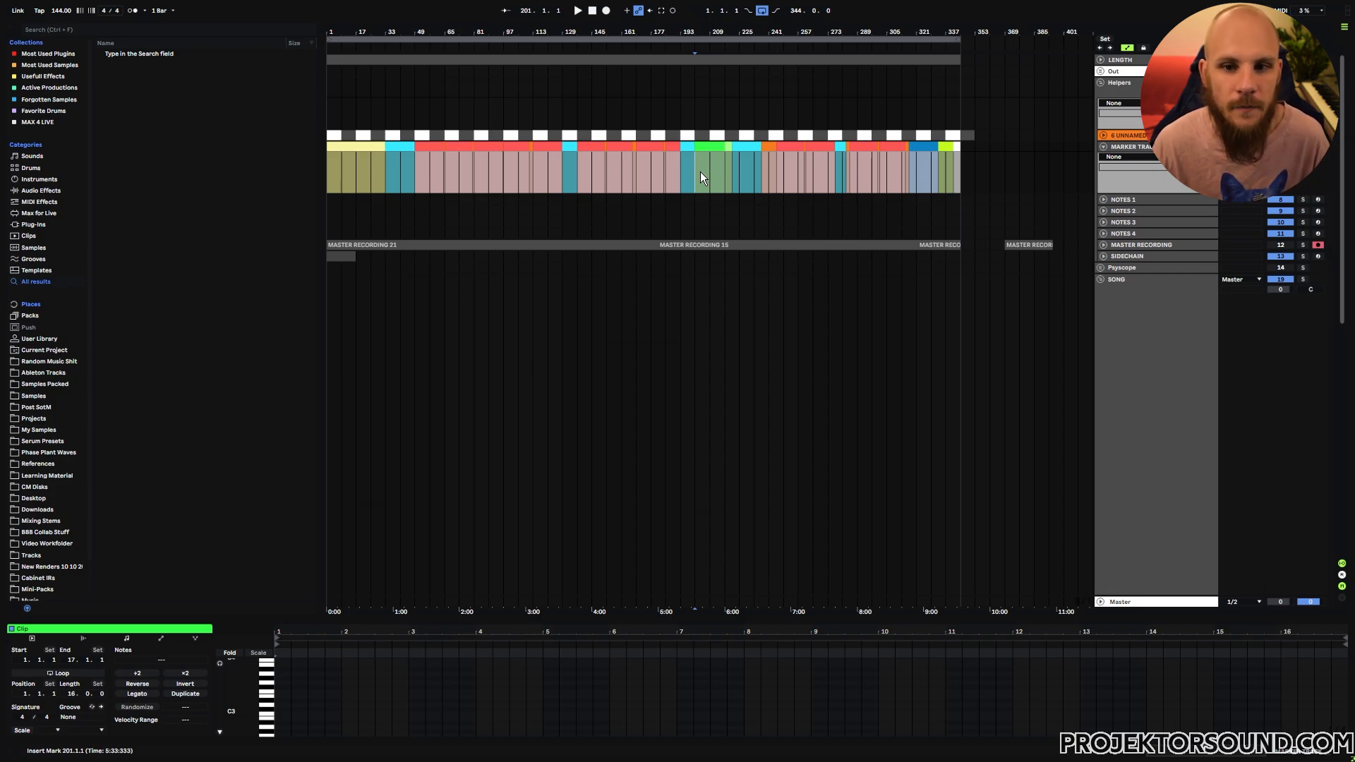
{"action": "left_click", "coordinate": [925, 147]}
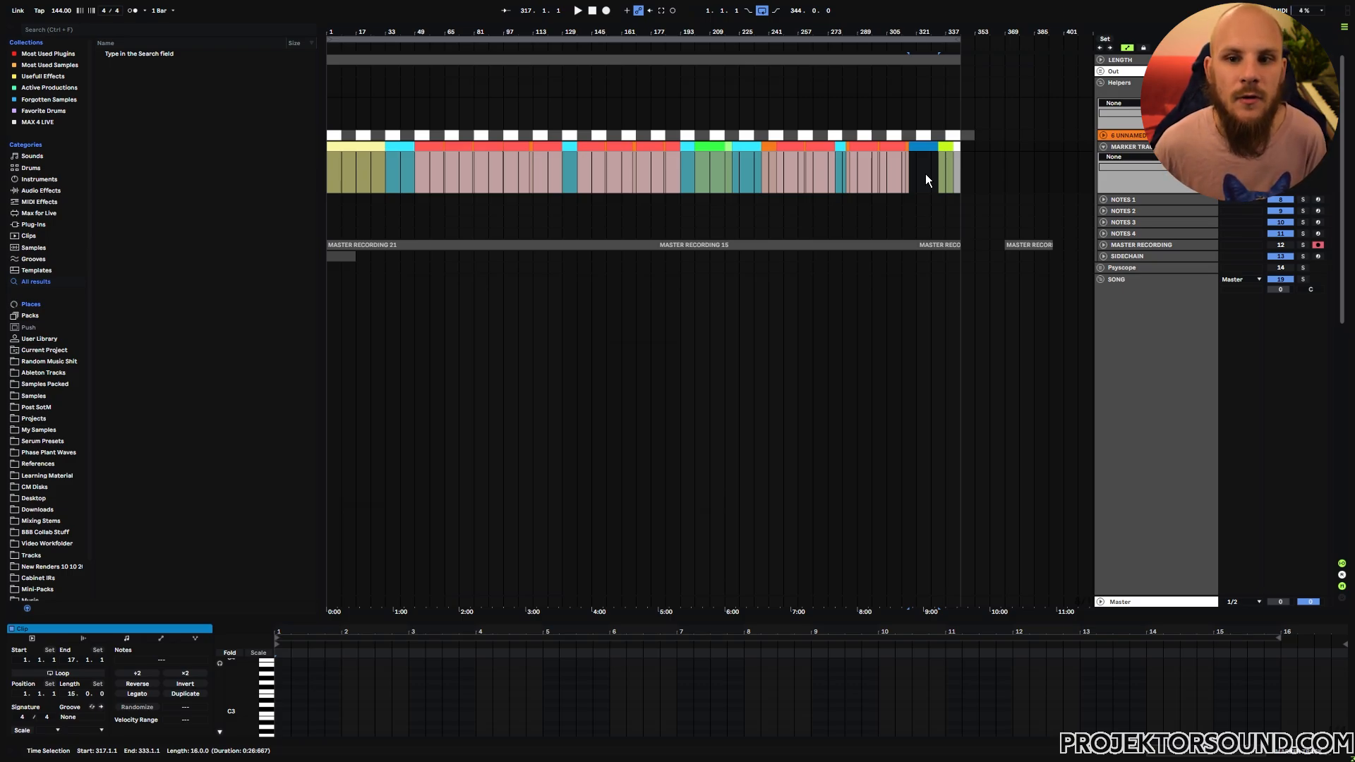
{"action": "left_click_drag", "start_coordinate": [921, 167], "coordinate": [937, 167]}
{"action": "left_click", "coordinate": [934, 167]}
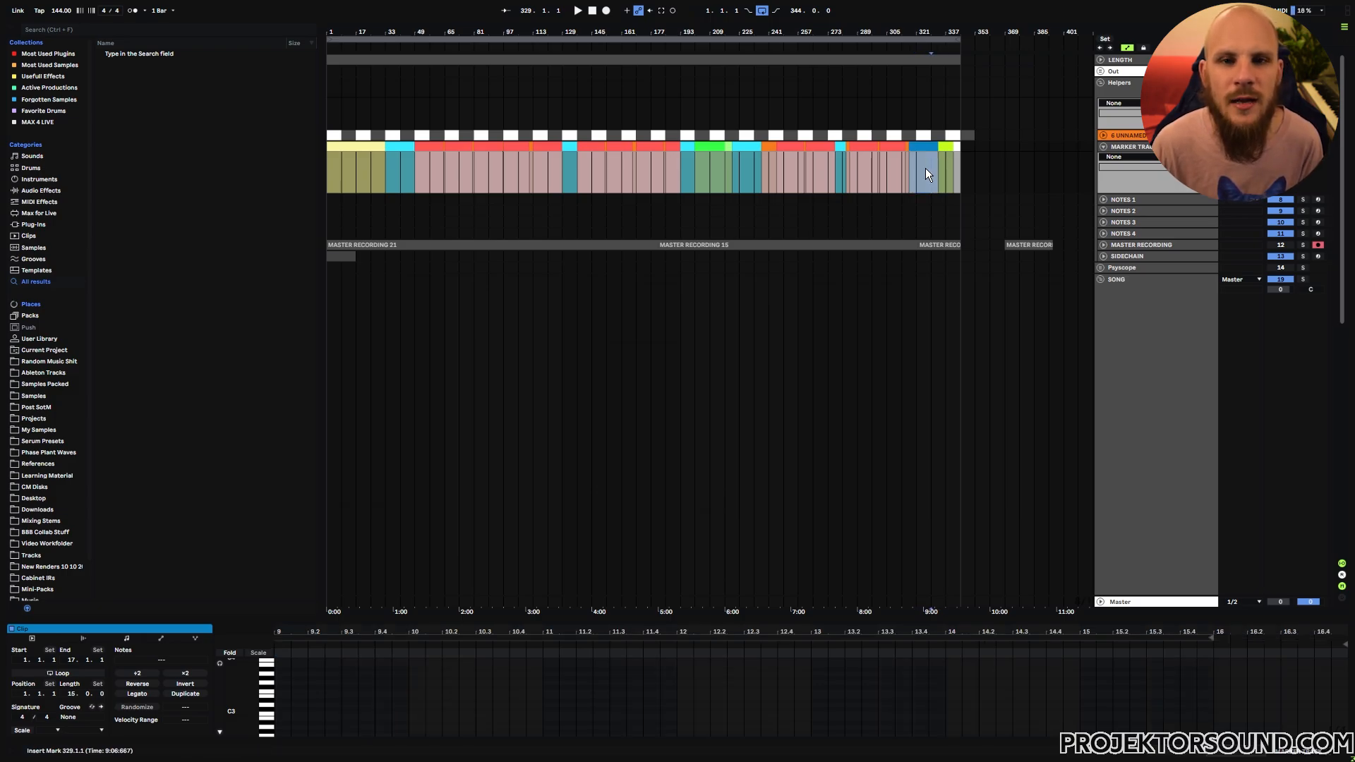
- Highlight the second half of the blue marker section, bars 325 to 333, and the four-bar phrases within it
{"action": "left_click_drag", "start_coordinate": [938, 32], "coordinate": [791, 94]}
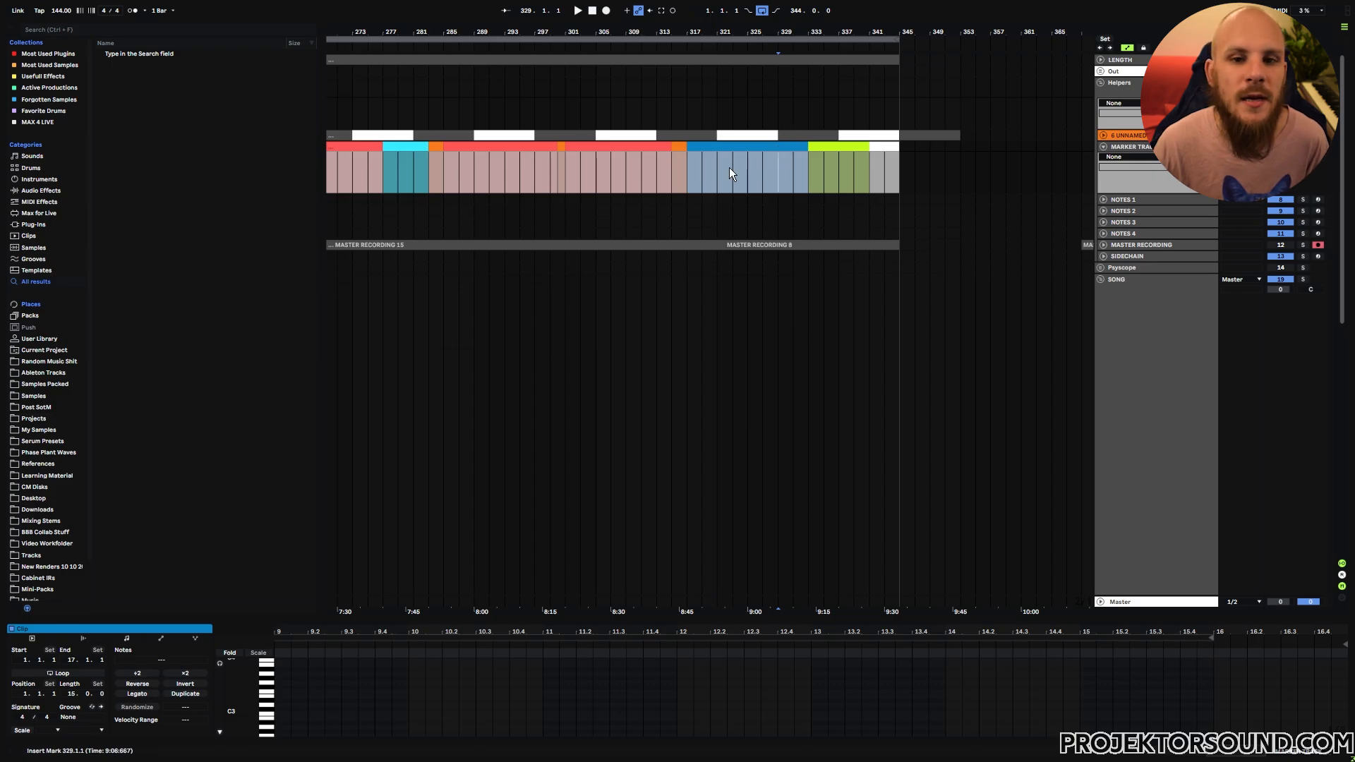
{"action": "left_click_drag", "start_coordinate": [742, 164], "coordinate": [809, 171]}
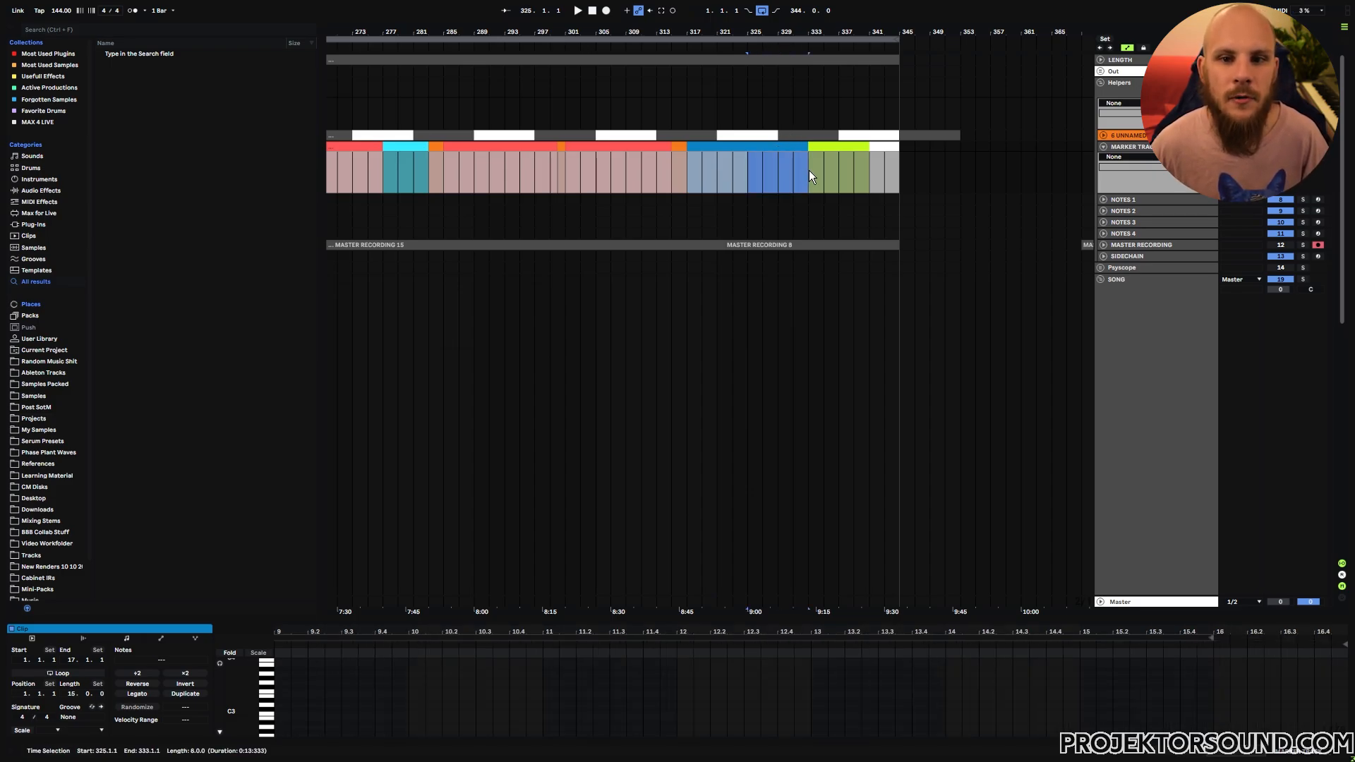
{"action": "left_click", "coordinate": [748, 172]}
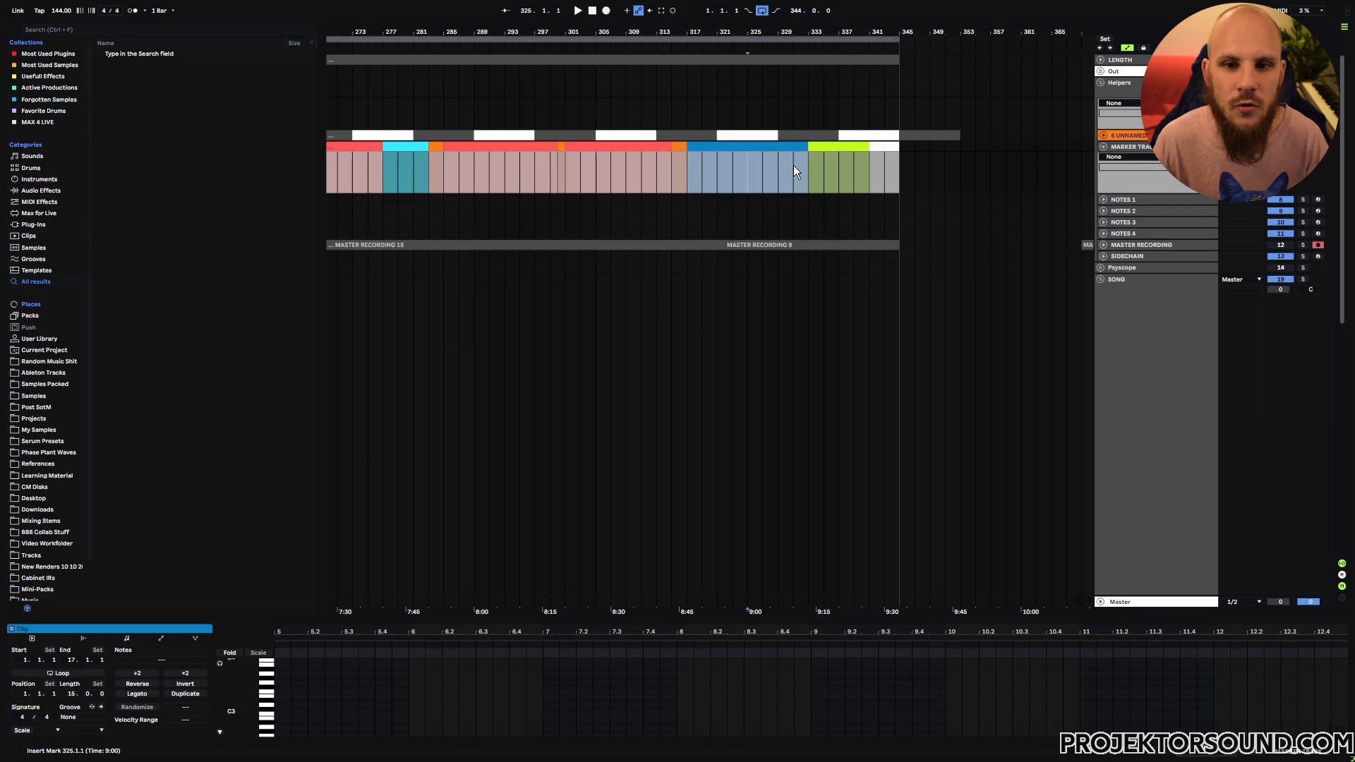
{"action": "left_click", "coordinate": [777, 173]}
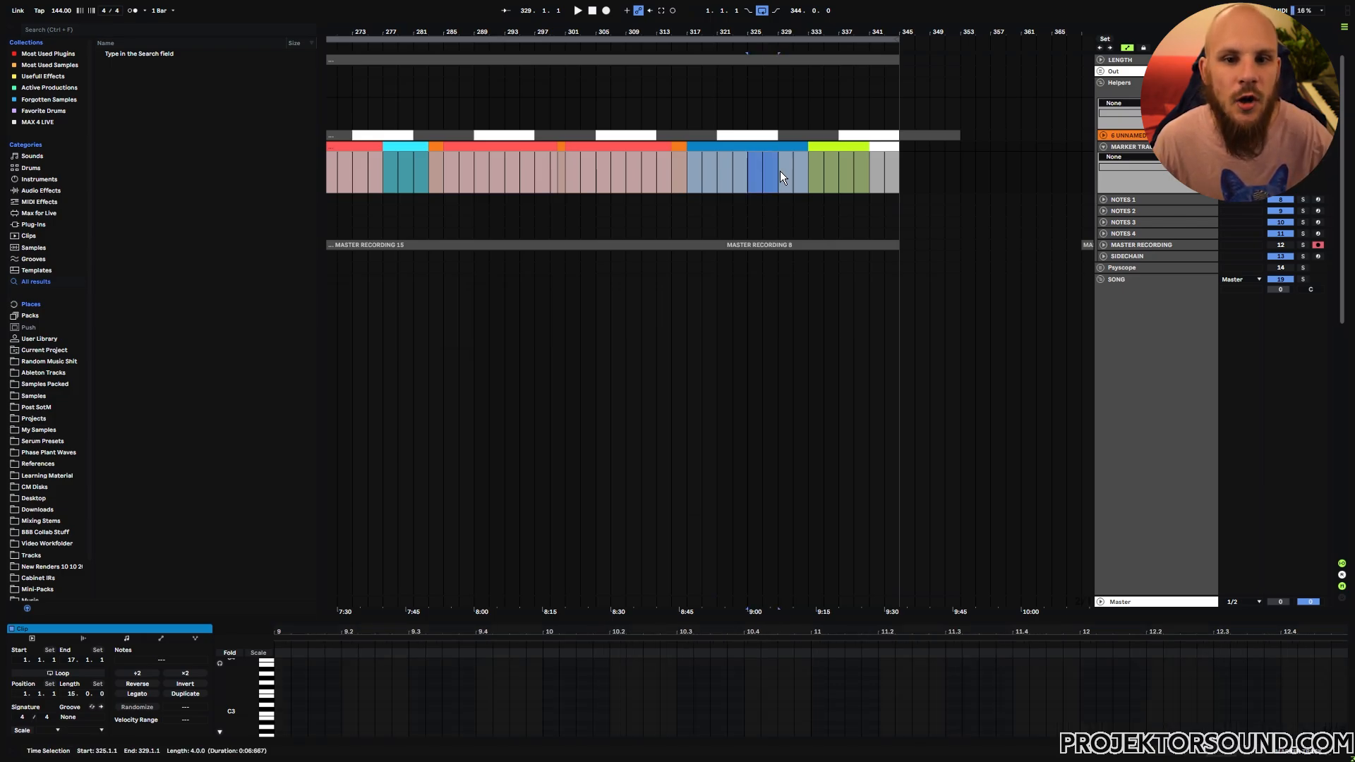
{"action": "left_click", "coordinate": [746, 175]}
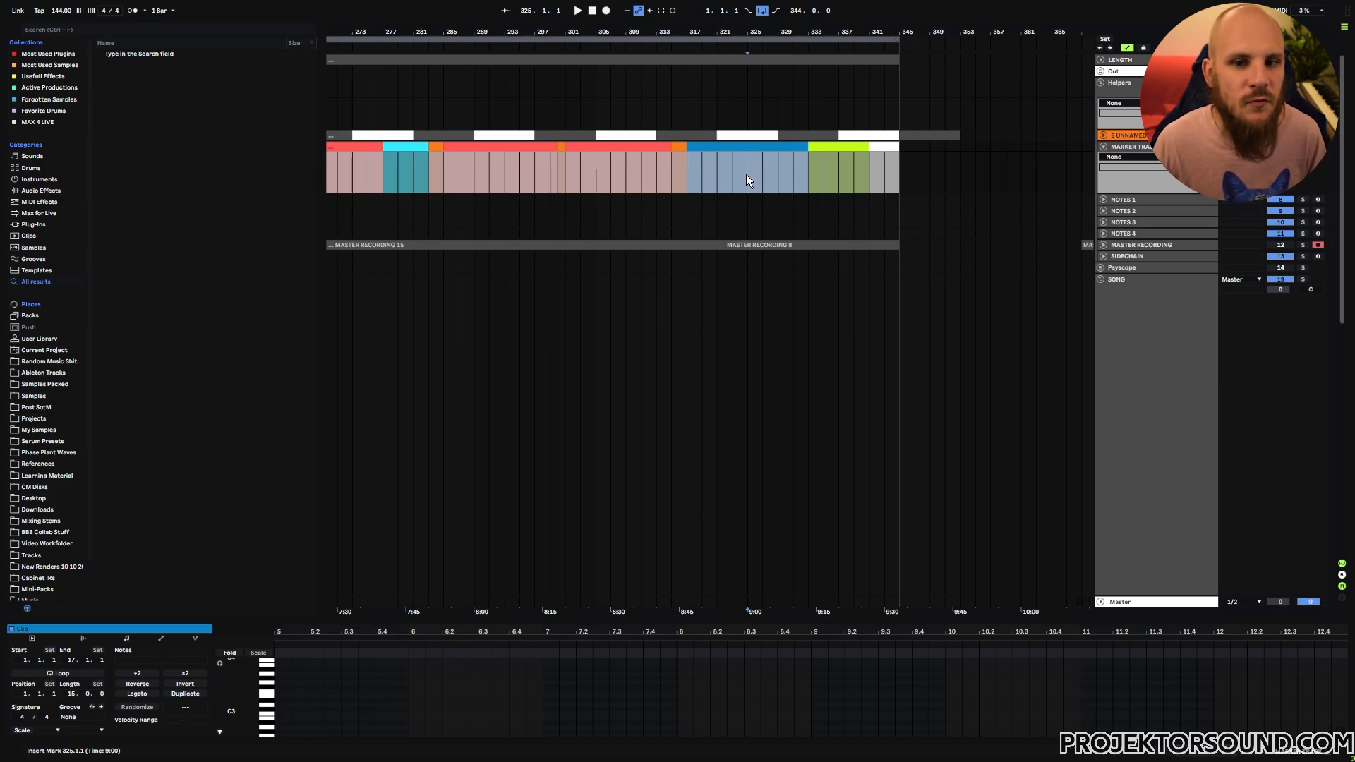
{"action": "left_click_drag", "start_coordinate": [781, 167], "coordinate": [793, 171]}
{"action": "left_click", "coordinate": [807, 169]}
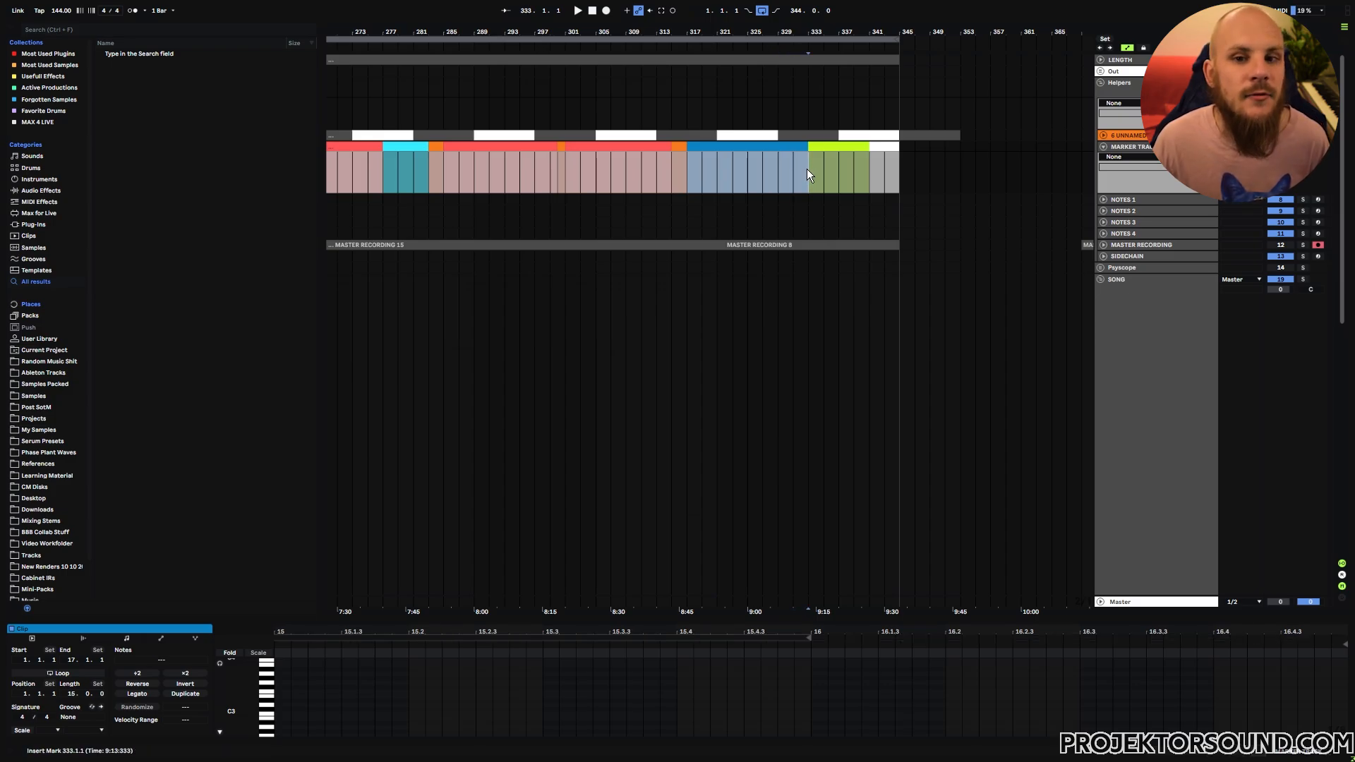
{"action": "mouse_move", "coordinate": [802, 298]}
{"action": "left_mouse_down"}
{"action": "mouse_move", "coordinate": [806, 168]}
{"action": "mouse_move", "coordinate": [870, 169]}
{"action": "left_mouse_up"}
- Copy the red and orange marker clips spanning bars 49 to 81
{"action": "scroll", "coordinate": [979, 99], "scroll_direction": "down", "scroll_amount": 6}
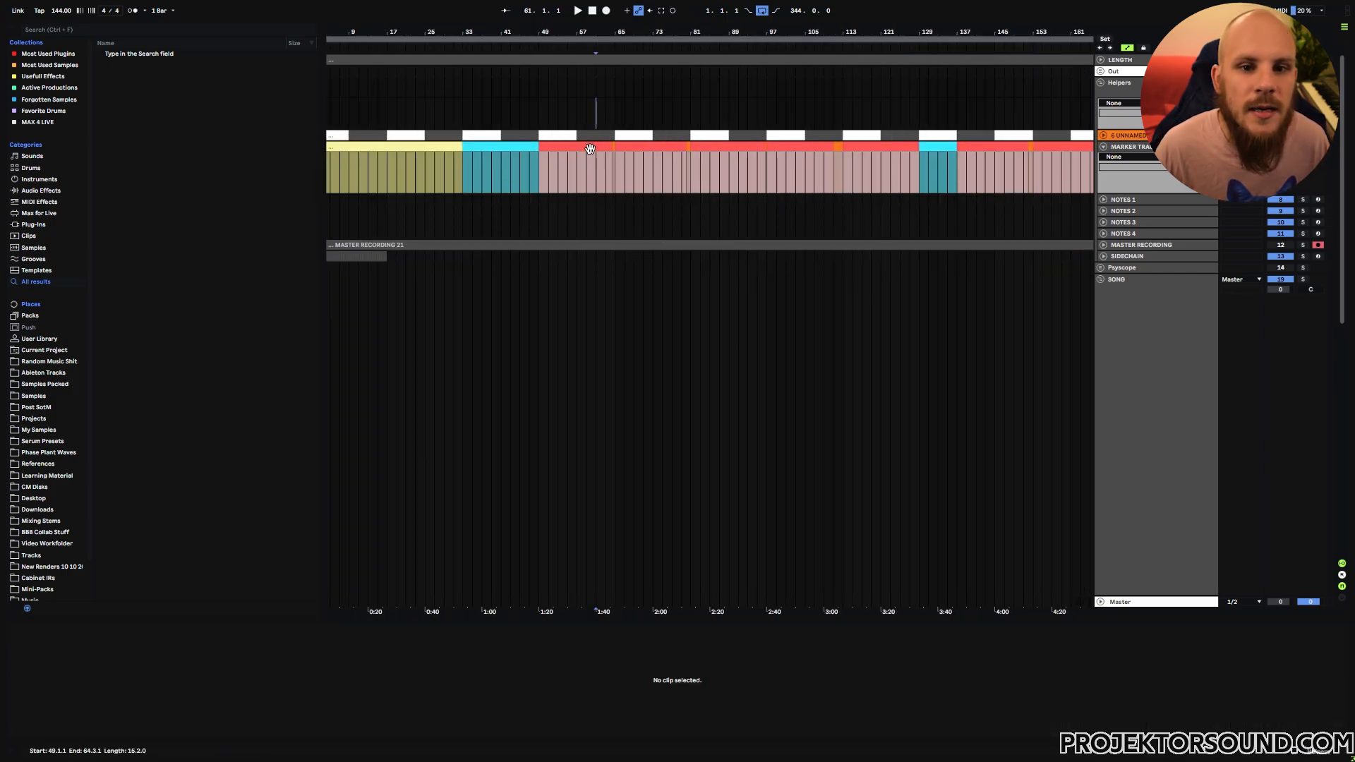
{"action": "left_click", "coordinate": [589, 149]}
{"action": "left_click", "coordinate": [688, 147], "text": "shift"}
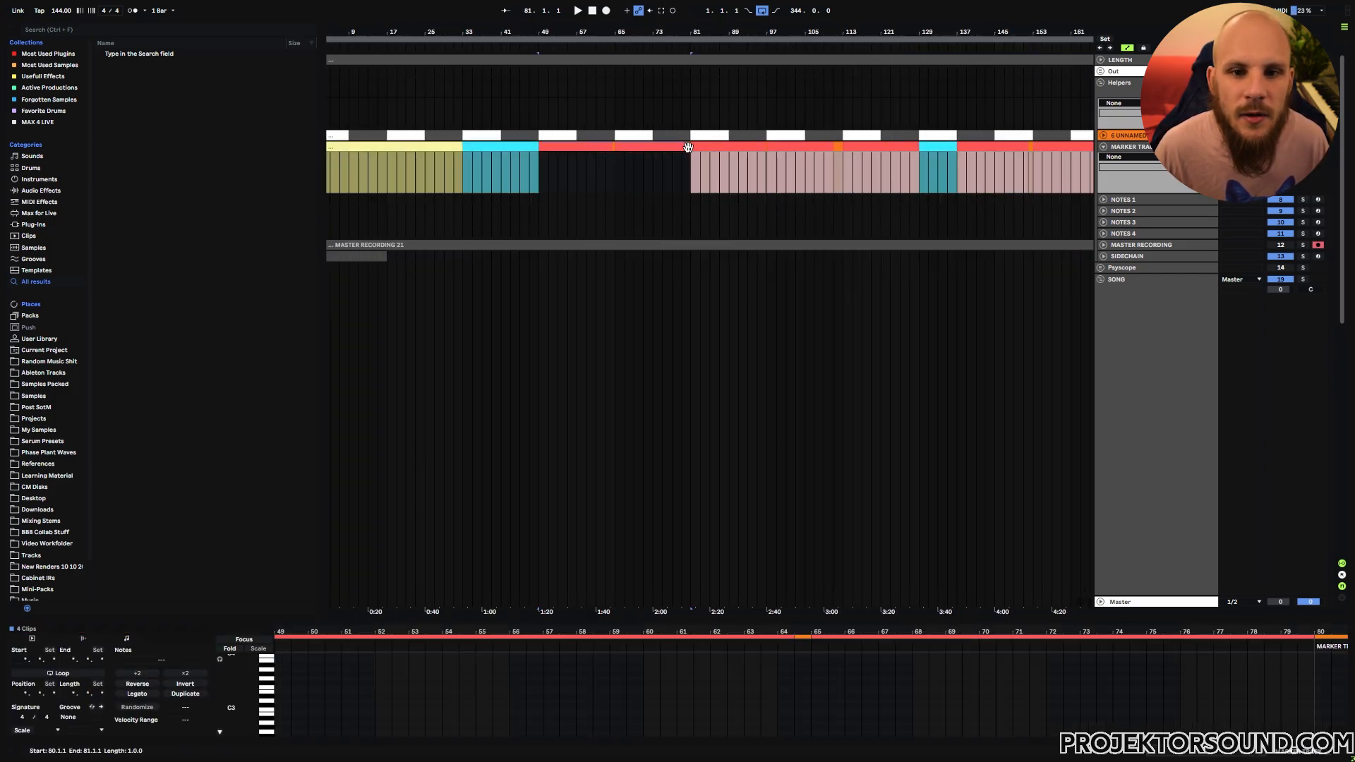
{"action": "left_click_drag", "start_coordinate": [698, 35], "coordinate": [698, 3]}
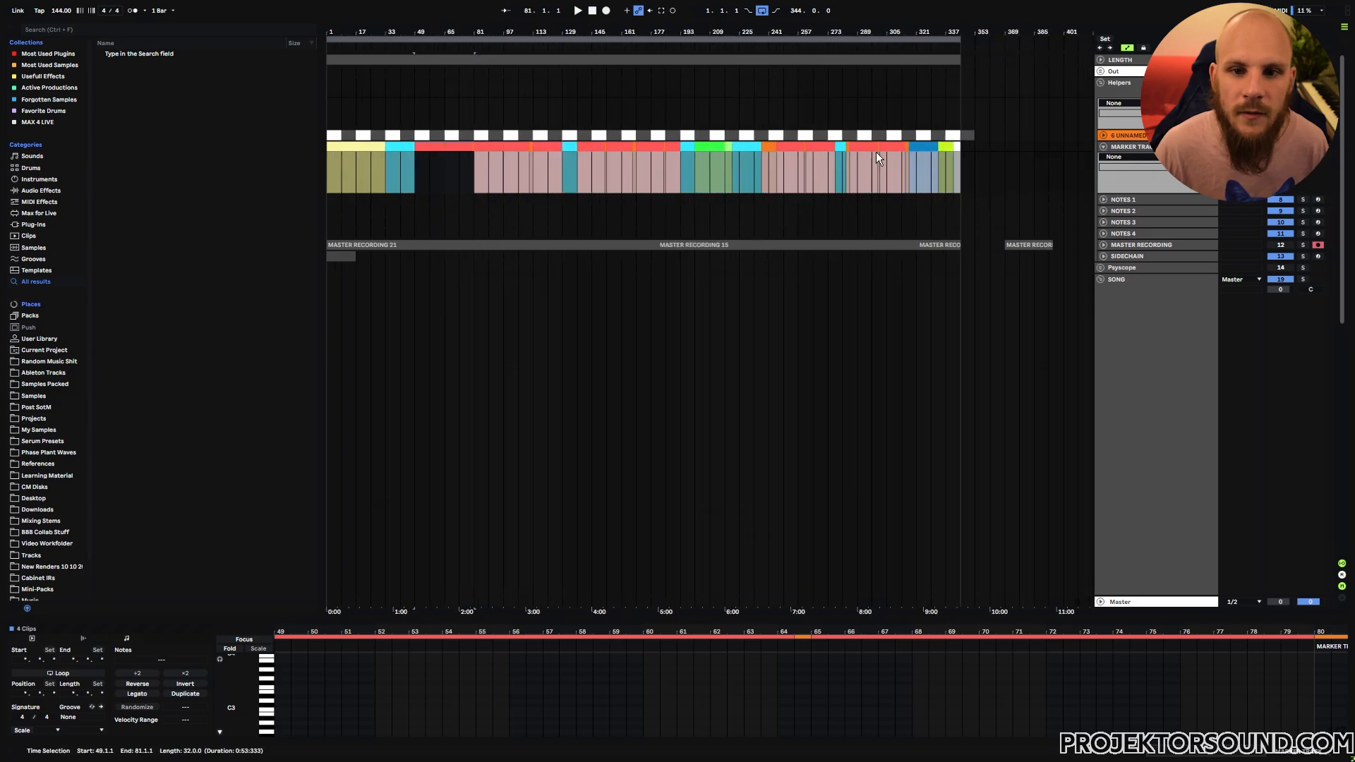
- Insert a new MIDI track below the marker track and paste the copied clips onto it at bar 317
{"action": "left_click", "coordinate": [1138, 147]}
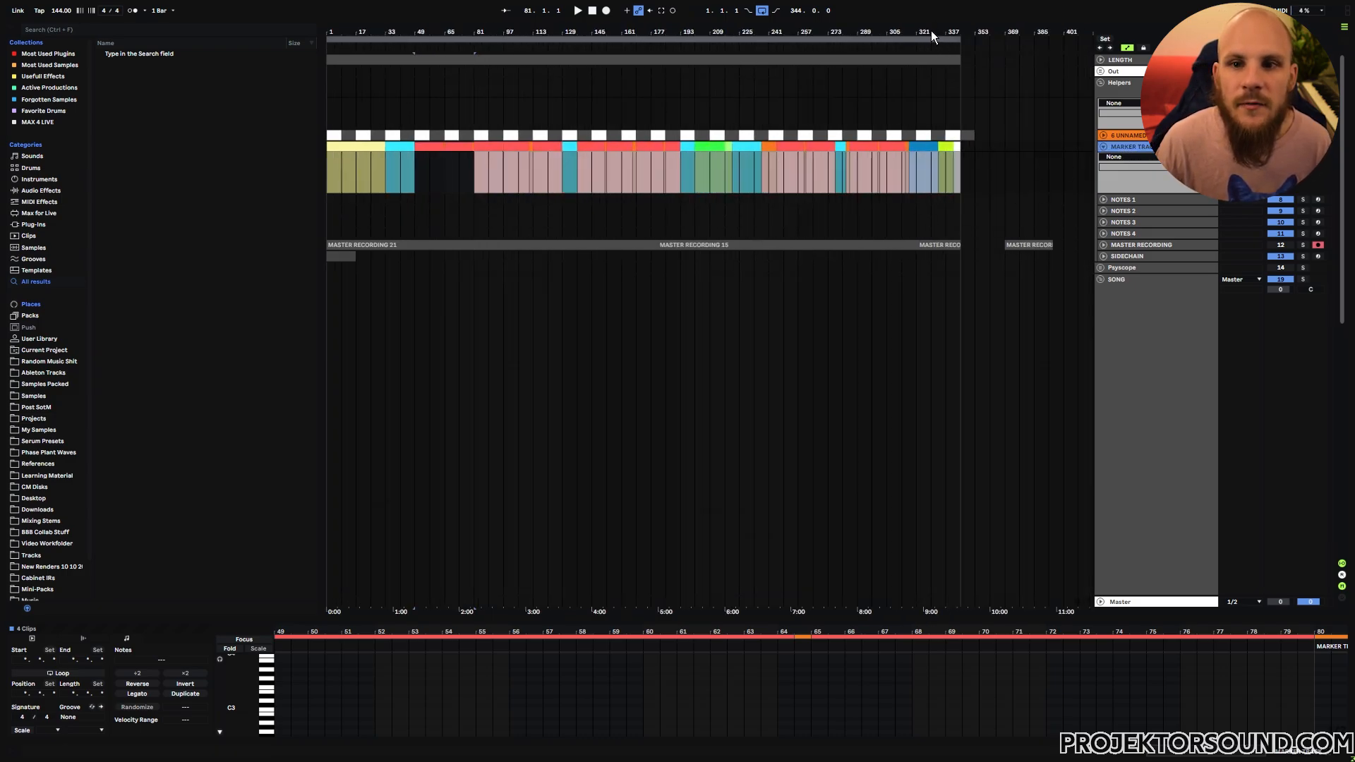
{"action": "key", "text": "ctrl+shift+t"}
{"action": "left_click_drag", "start_coordinate": [922, 31], "coordinate": [666, 80]}
{"action": "left_click", "coordinate": [619, 212]}
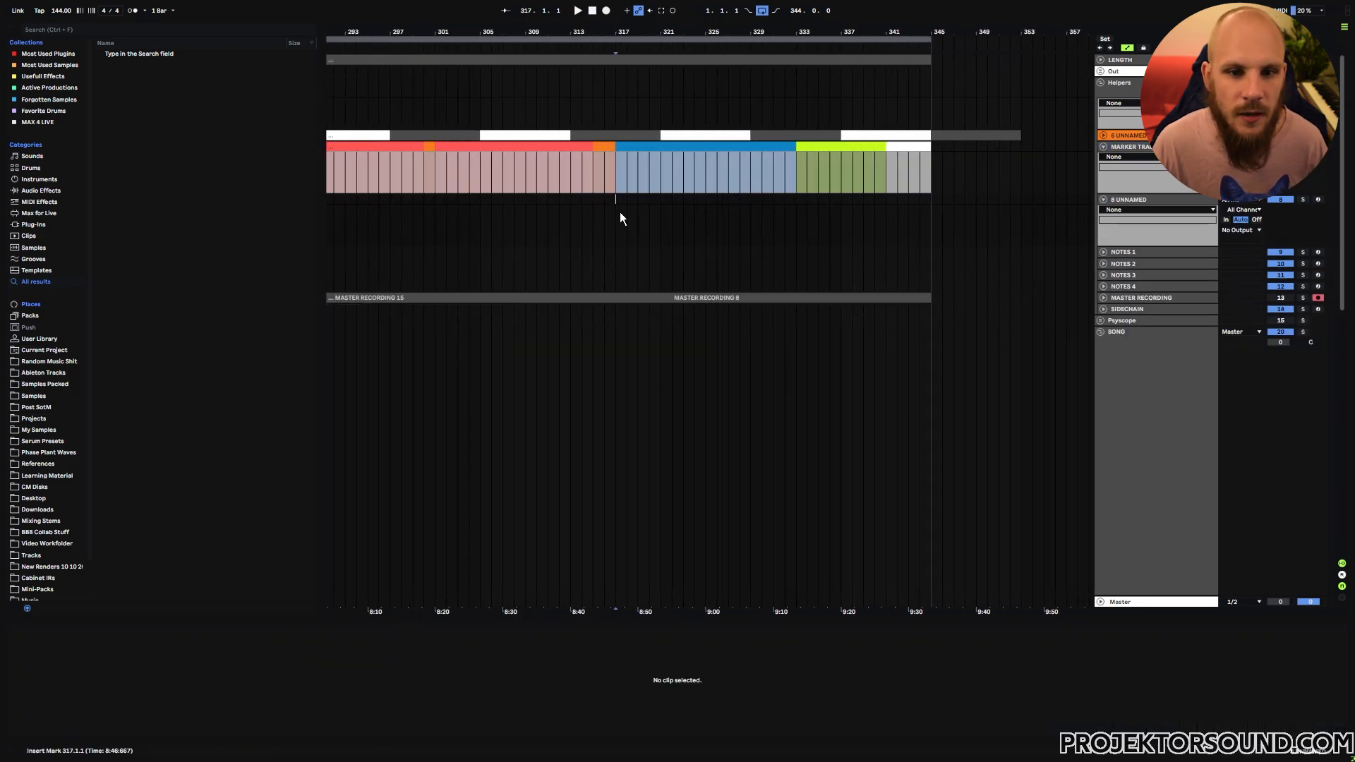
{"action": "key", "text": "ctrl+v"}
{"action": "left_click", "coordinate": [602, 213]}
- Compare the phrasing by highlighting bars 333 to 339 of the pasted clips and bars 329 to 333 of the blue section
{"action": "left_click", "coordinate": [797, 212]}
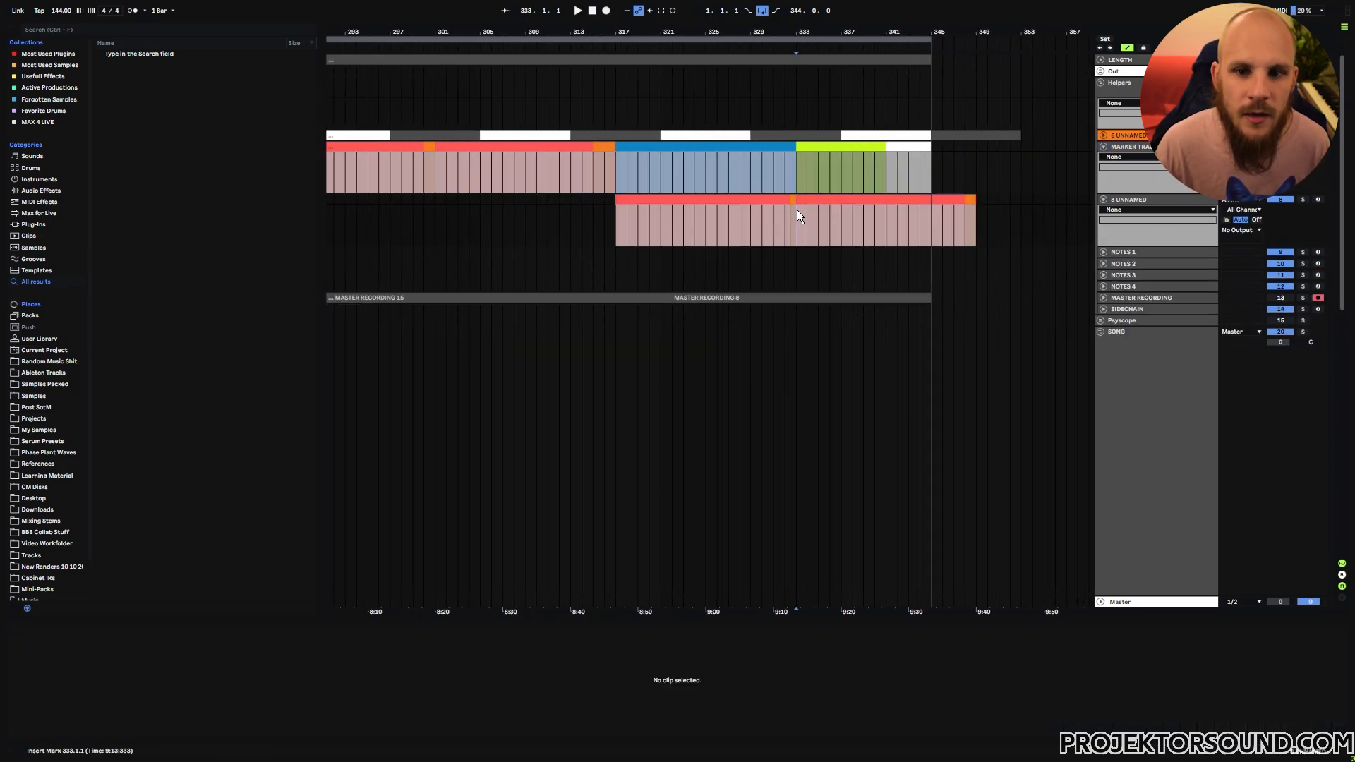
{"action": "left_click_drag", "start_coordinate": [804, 214], "coordinate": [862, 213]}
{"action": "key", "text": "Delete"}
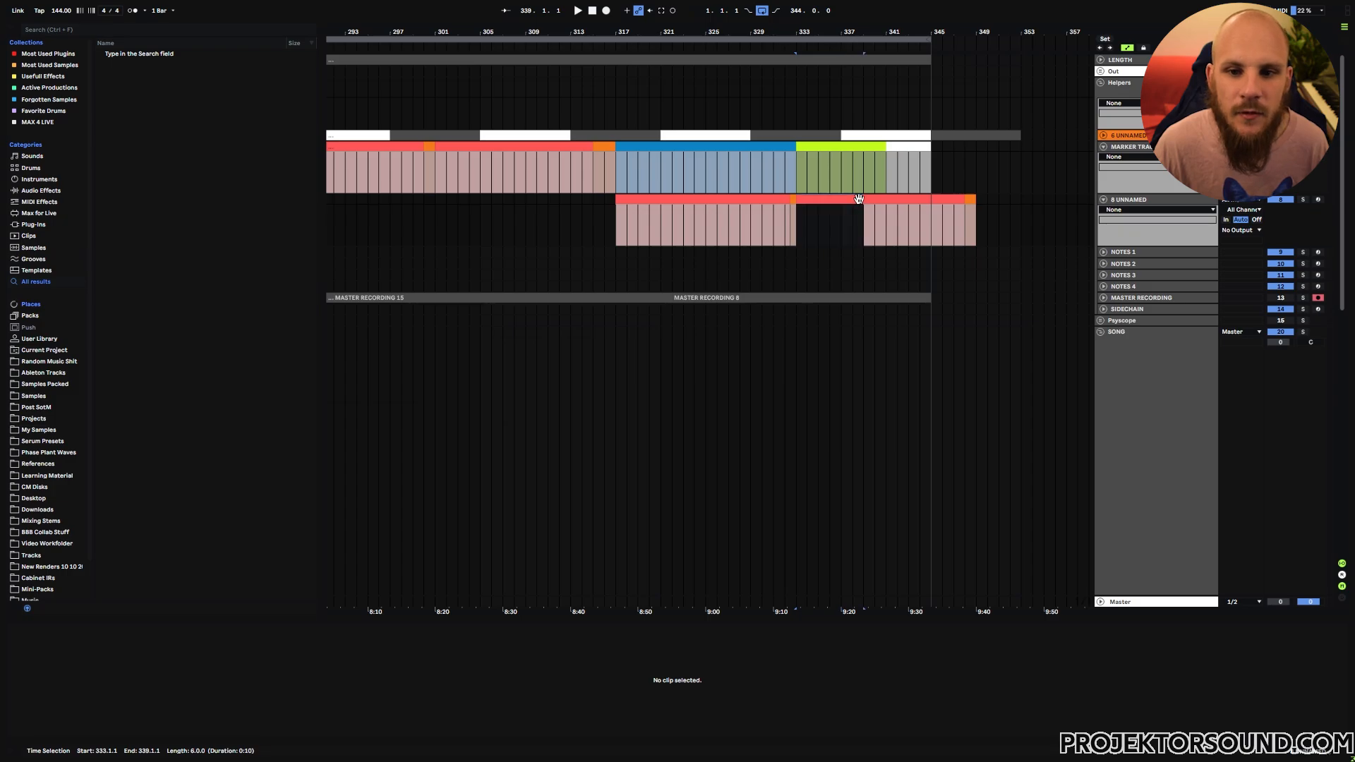
{"action": "left_click", "coordinate": [797, 214]}
{"action": "left_click_drag", "start_coordinate": [797, 170], "coordinate": [748, 175]}
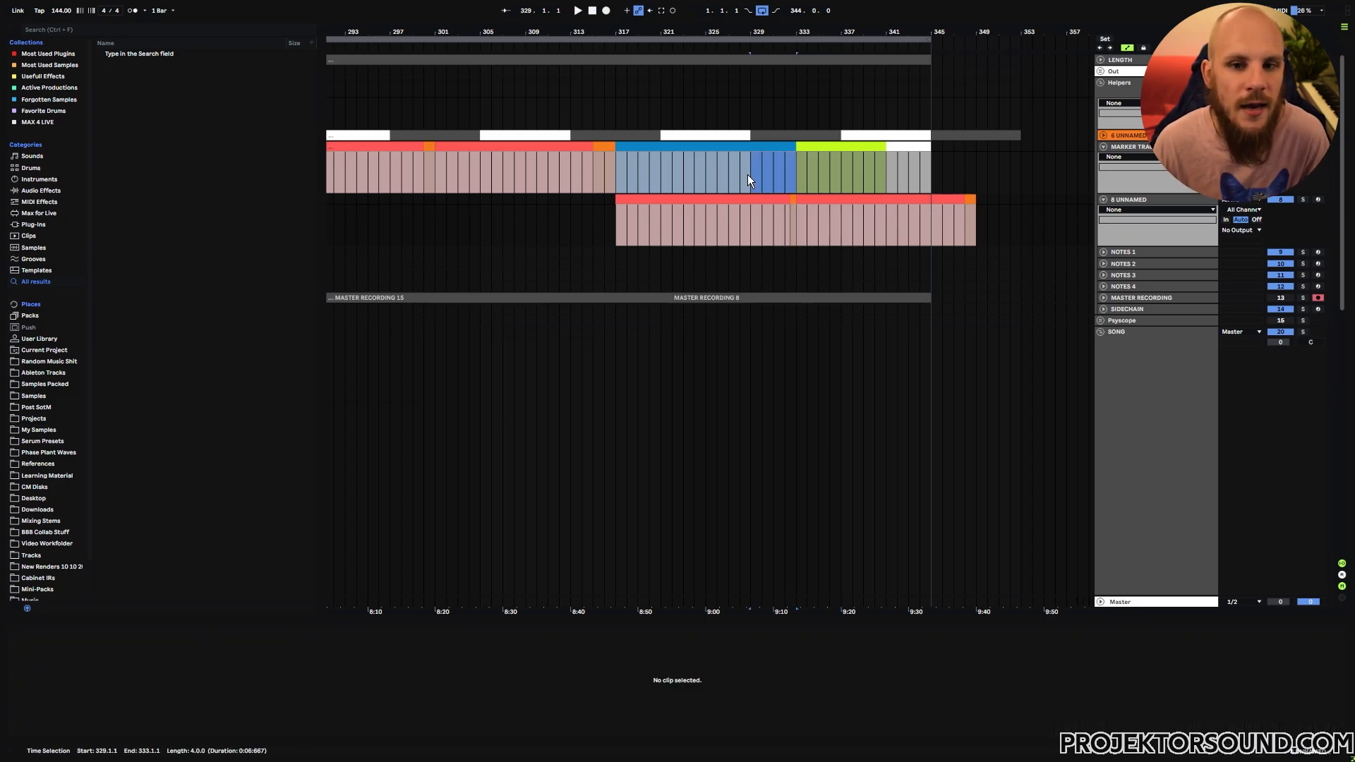
{"action": "left_click", "coordinate": [795, 170]}
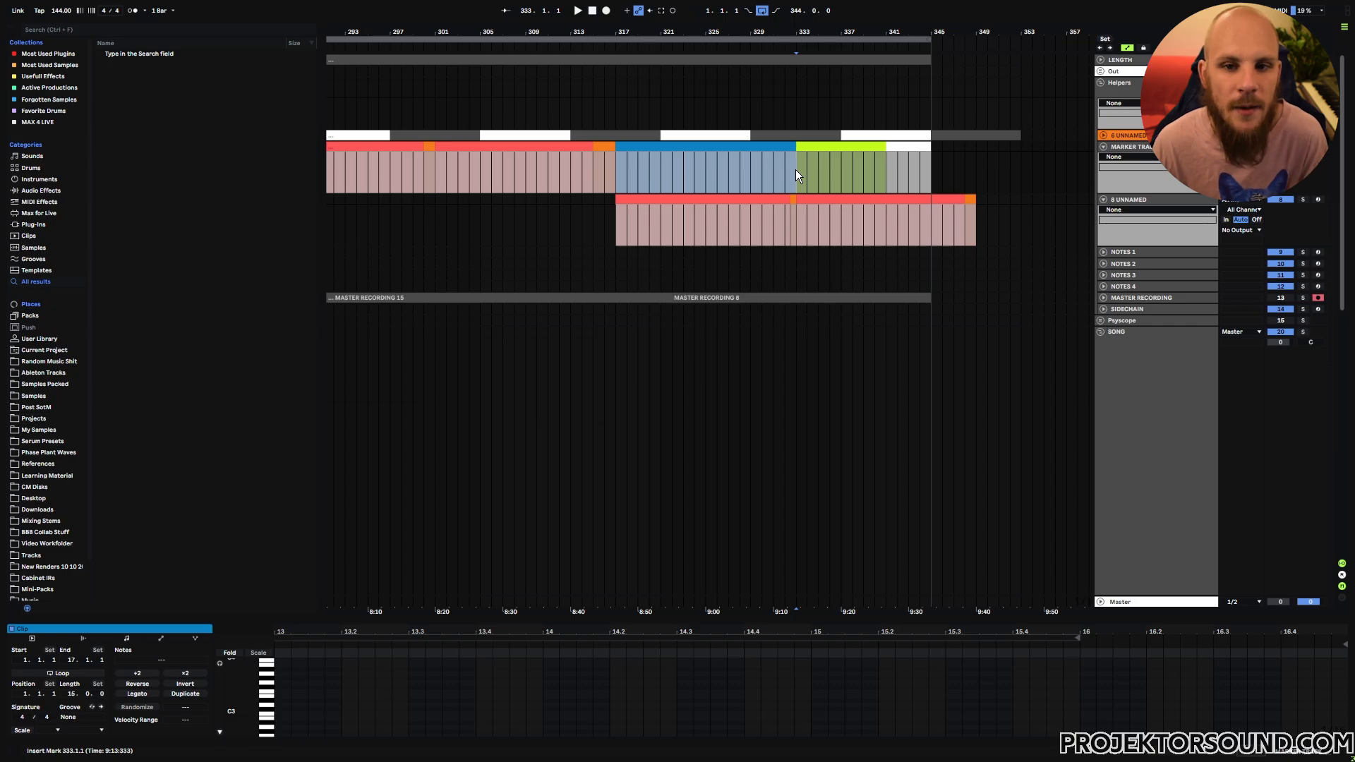
- Play the song from bar 329 across the transition at bar 333
{"action": "scroll", "coordinate": [793, 265], "scroll_direction": "down", "scroll_amount": 5}
{"action": "left_click", "coordinate": [756, 117]}
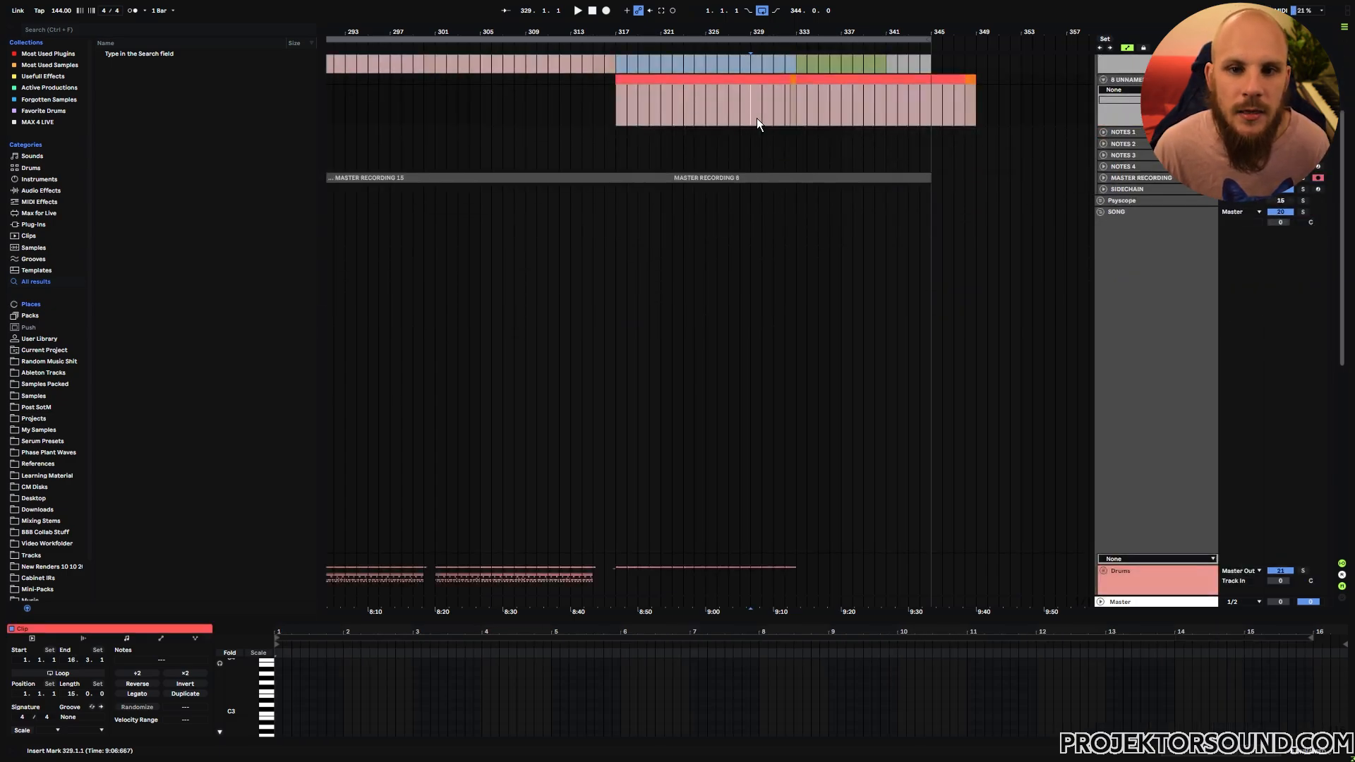
{"action": "key", "text": "space"}
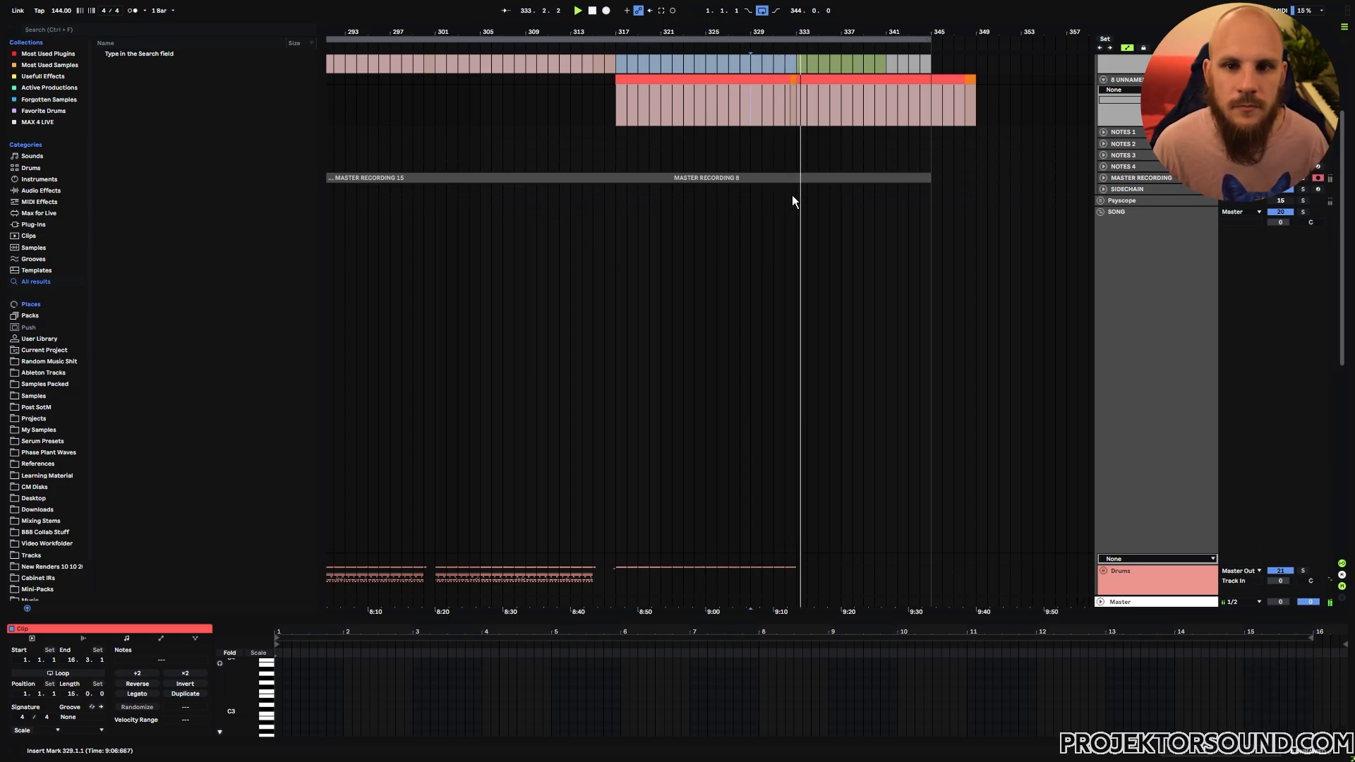
{"action": "key", "text": "space"}
- Highlight bars 332 to 342 of the pasted clips in parts and examine the yellow synth sequence continuing after bar 333
{"action": "left_click", "coordinate": [781, 109]}
{"action": "left_click", "coordinate": [796, 105]}
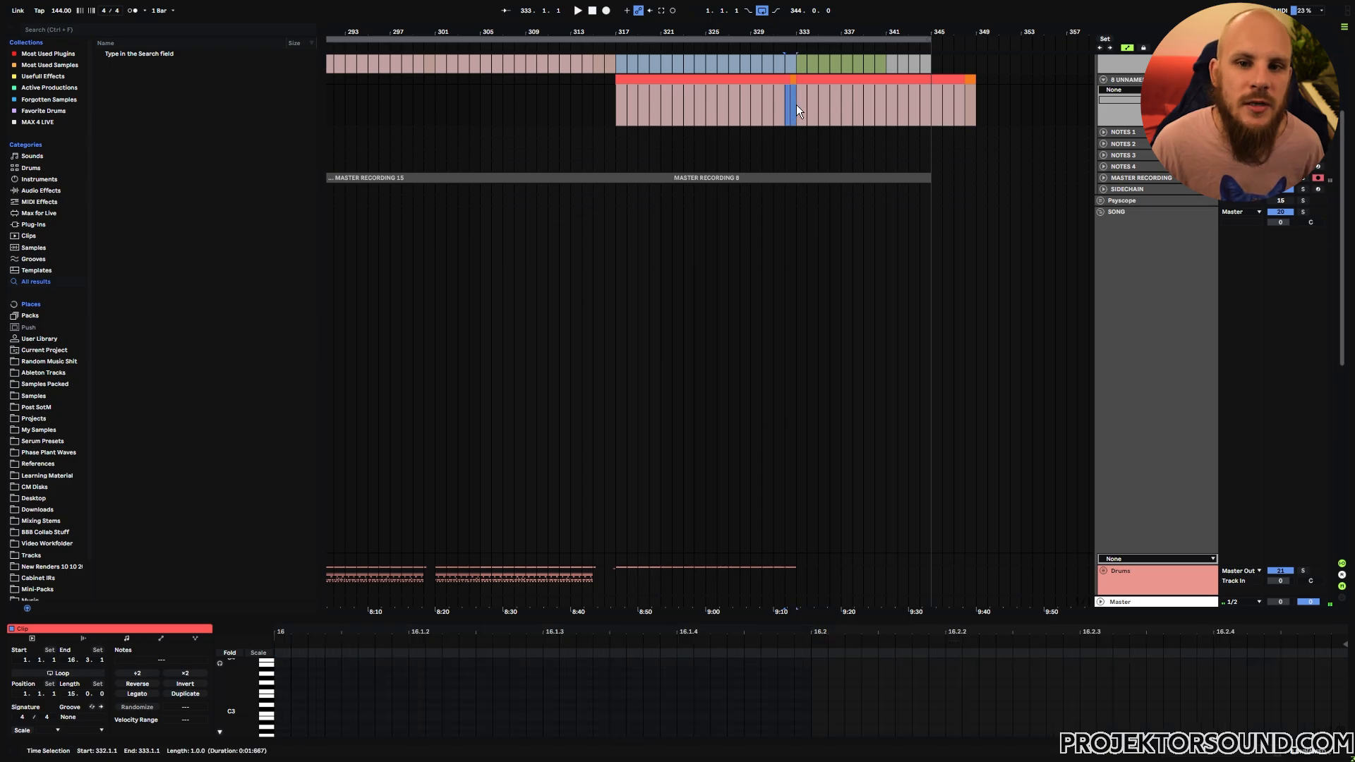
{"action": "key", "text": "shift+Right"}
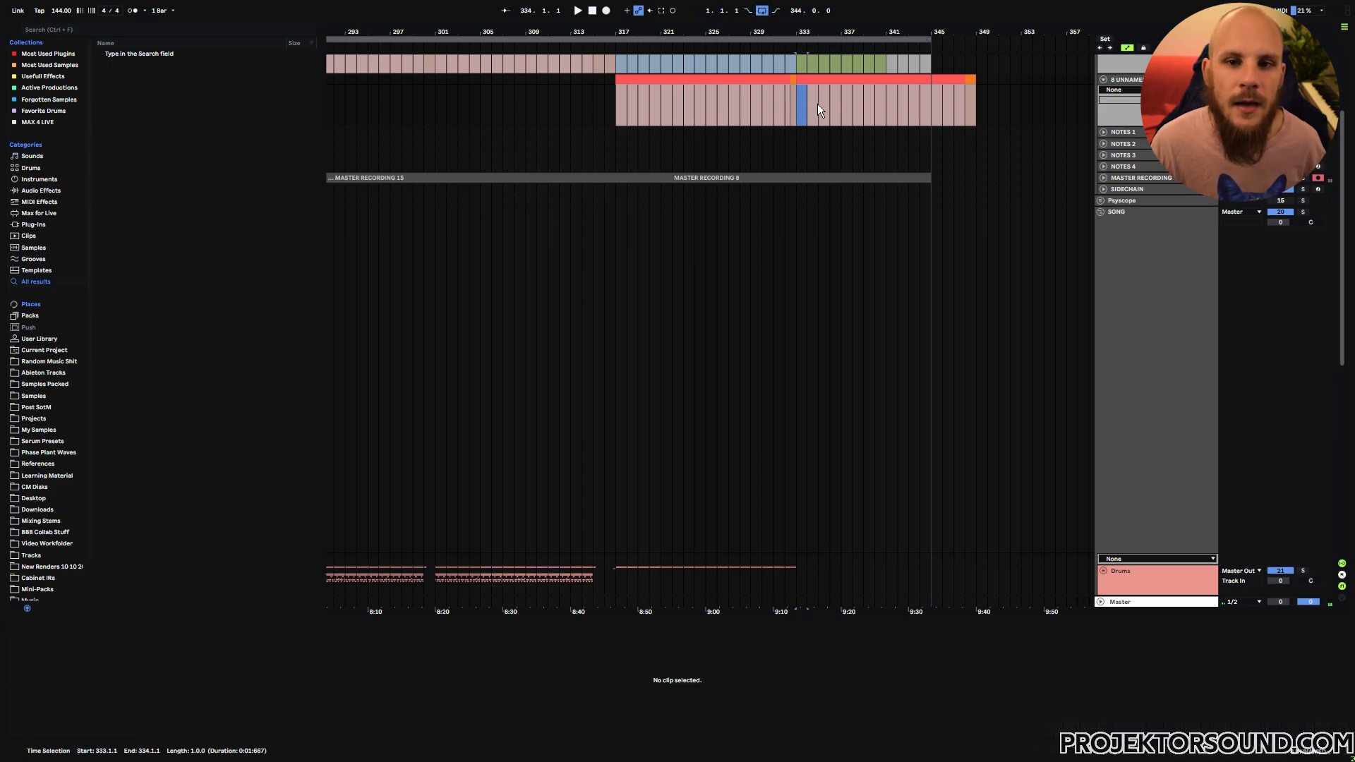
{"action": "left_click_drag", "start_coordinate": [892, 107], "coordinate": [893, 107]}
{"action": "scroll", "coordinate": [840, 325], "scroll_direction": "down", "scroll_amount": 3}
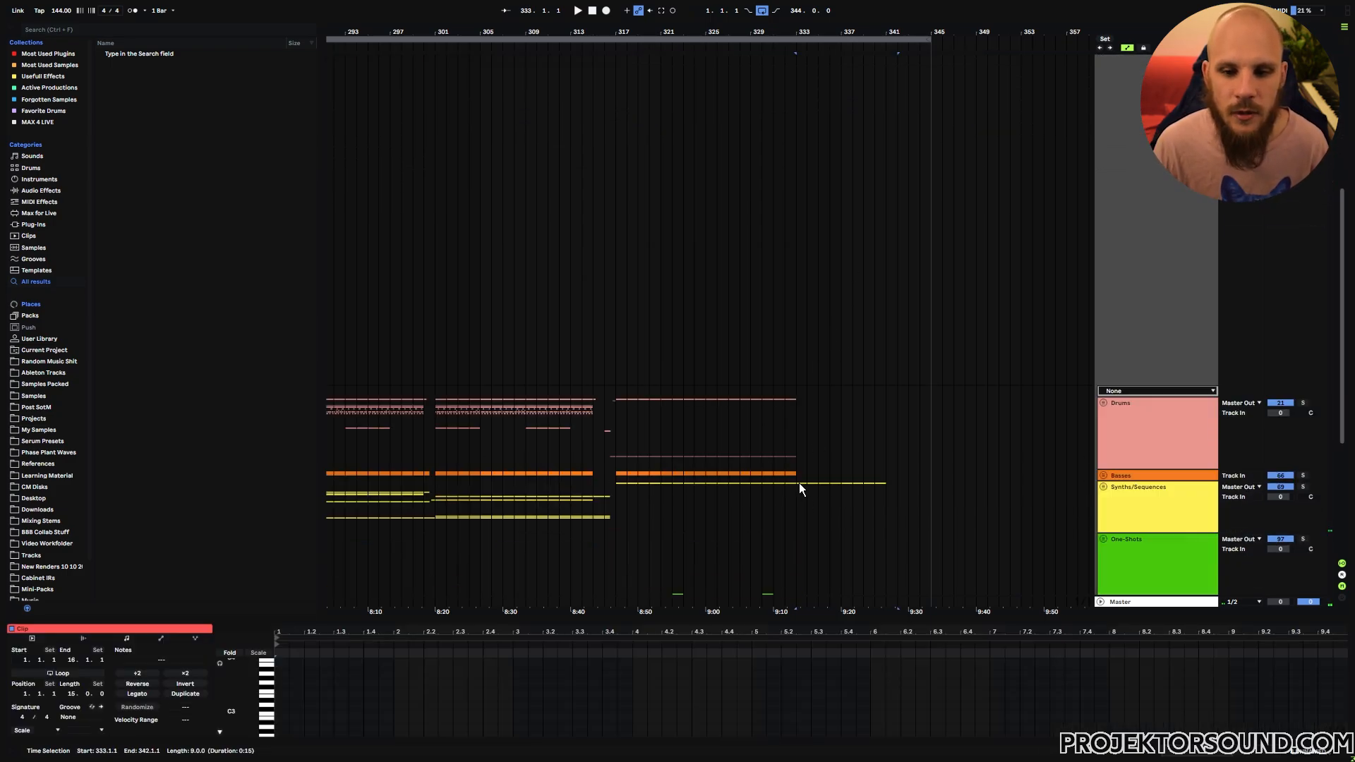
{"action": "left_click_drag", "start_coordinate": [800, 484], "coordinate": [868, 484]}
{"action": "scroll", "coordinate": [794, 254], "scroll_direction": "up", "scroll_amount": 5}
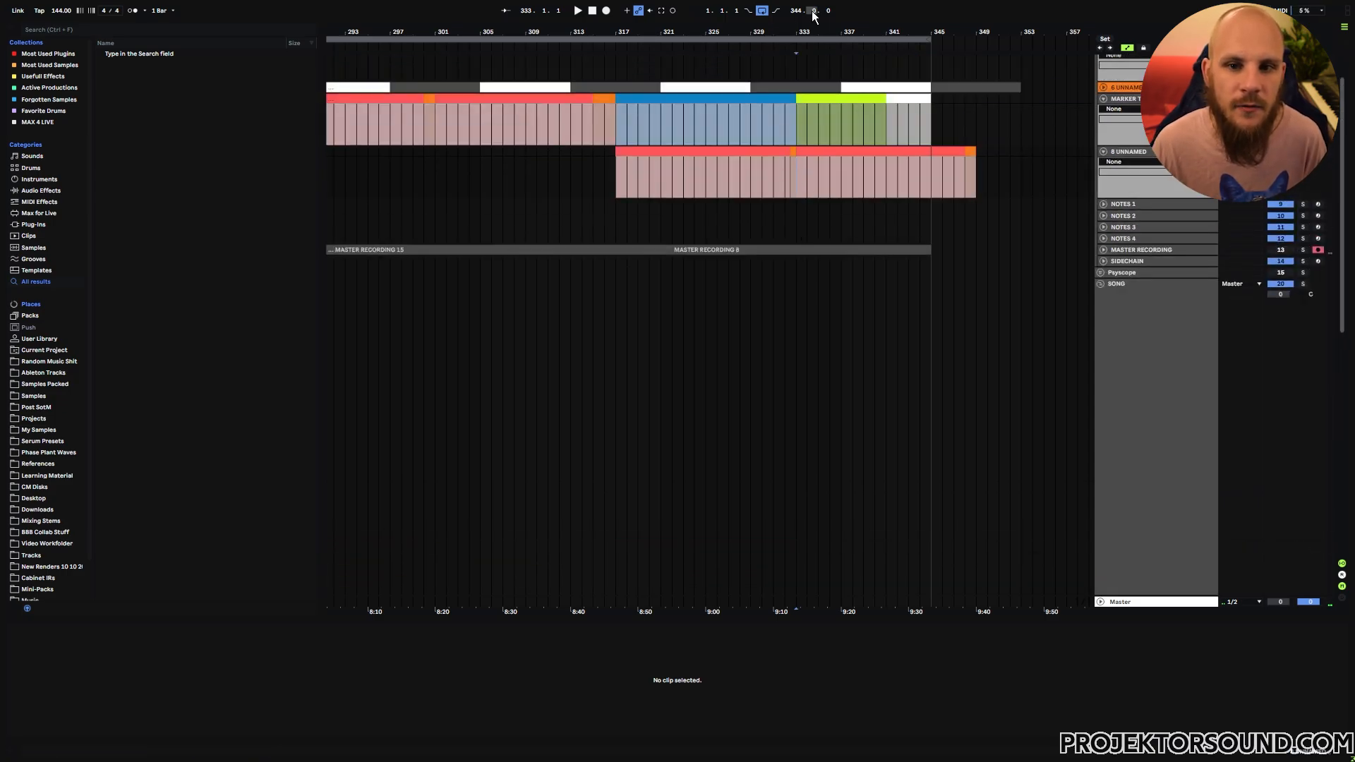
- Highlight the pasted track around its orange marker clip and from bar 333 into bar 334, in close-up
{"action": "left_click_drag", "start_coordinate": [793, 31], "coordinate": [786, 109]}
{"action": "left_click_drag", "start_coordinate": [762, 173], "coordinate": [796, 171]}
{"action": "left_click", "coordinate": [761, 117]}
{"action": "mouse_move", "coordinate": [762, 117]}
{"action": "left_mouse_down"}
{"action": "mouse_move", "coordinate": [900, 176]}
{"action": "mouse_move", "coordinate": [978, 168]}
{"action": "left_mouse_up"}
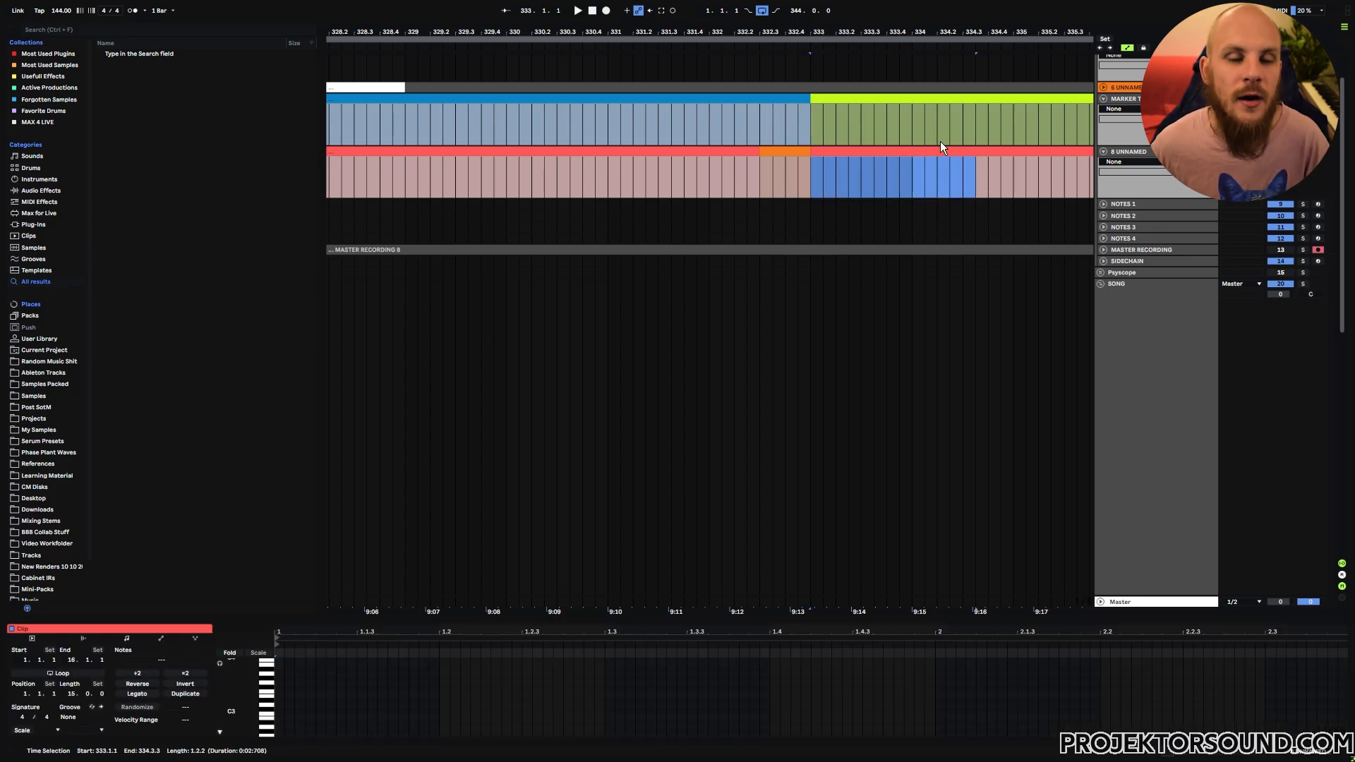